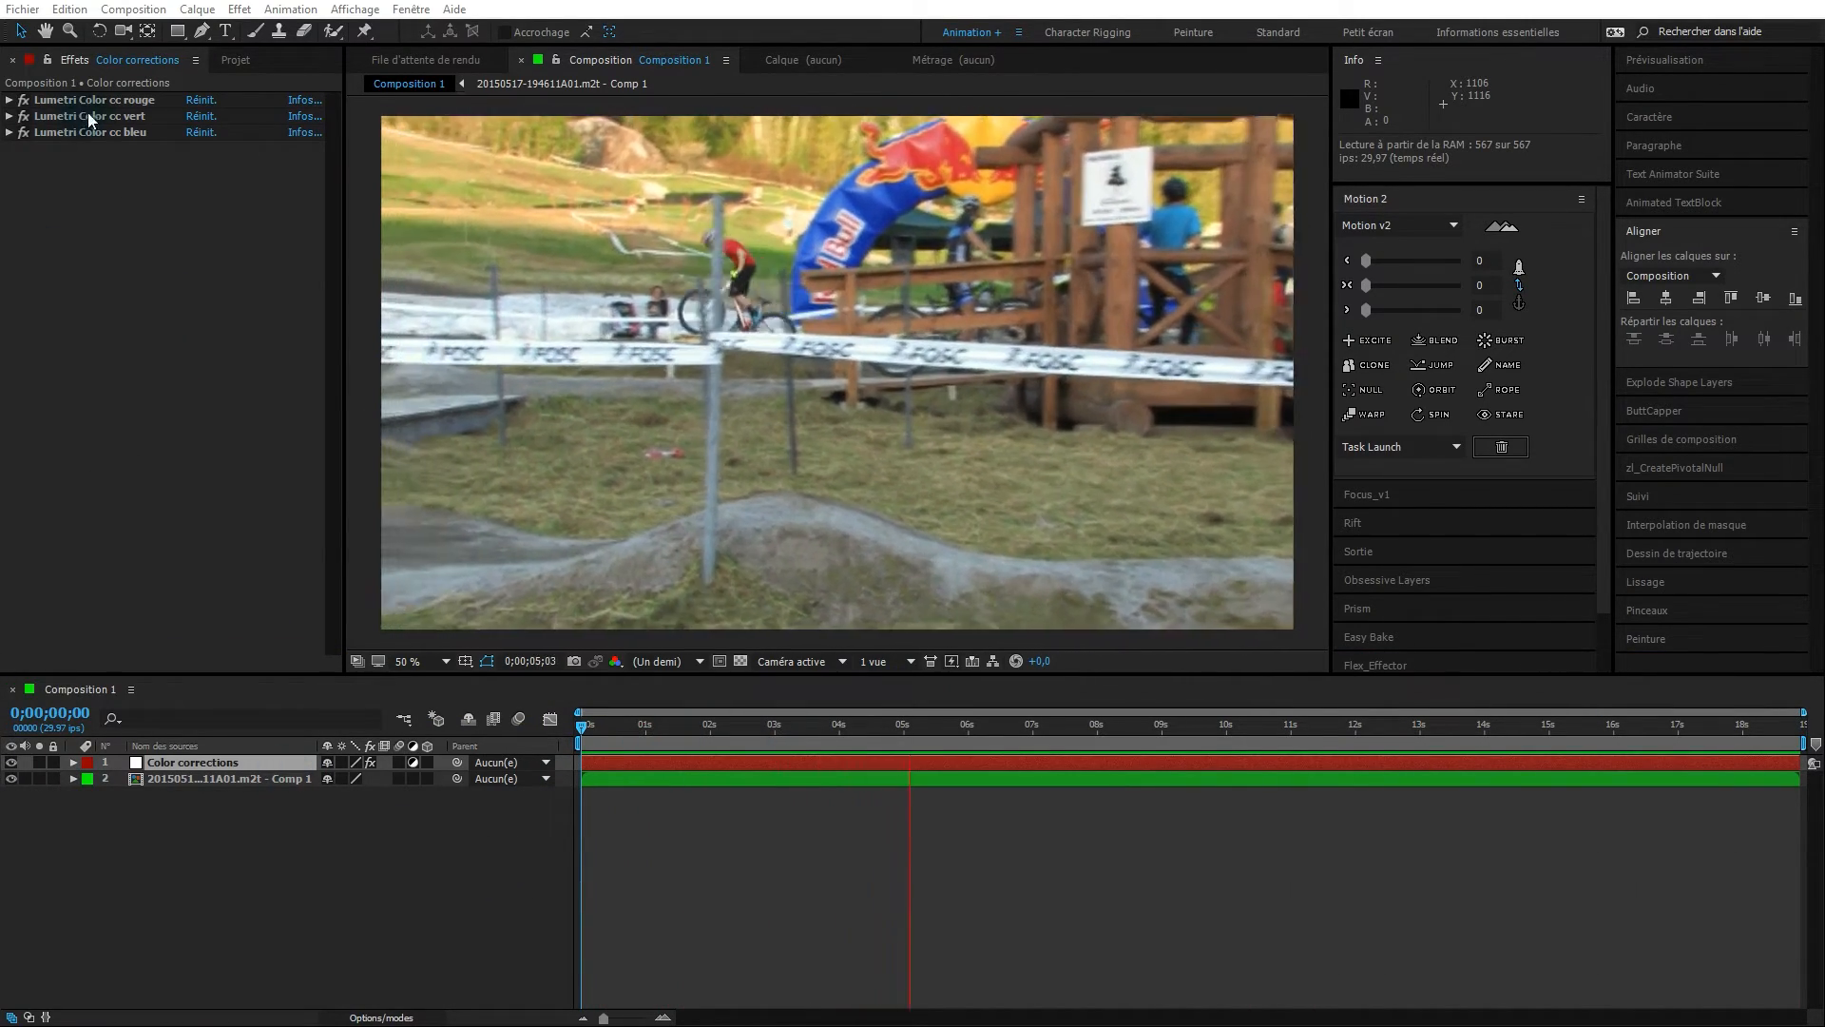
- Compare the clip with all three Lumetri Color effects (rouge, vert, bleu) switched off and on, and return to the start of the timeline
{"action": "left_click", "coordinate": [84, 137]}
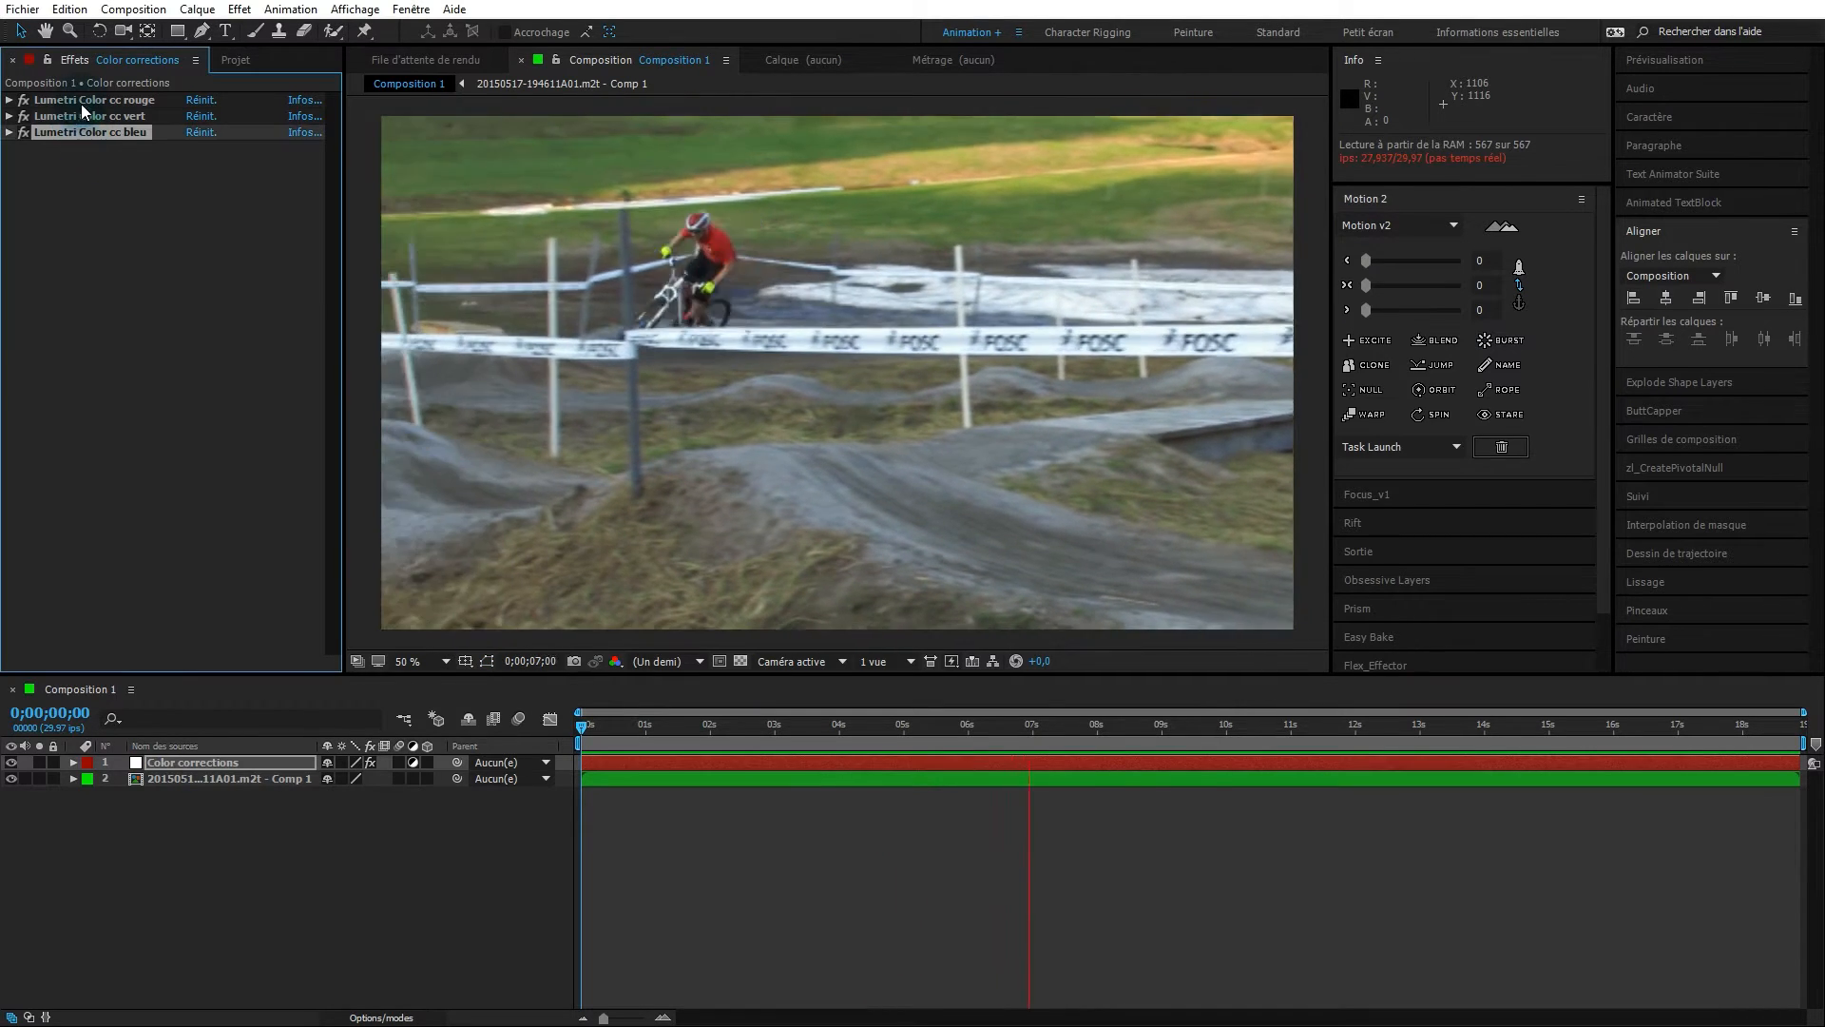
{"action": "left_click", "coordinate": [80, 100], "text": "shift"}
{"action": "left_click", "coordinate": [24, 101]}
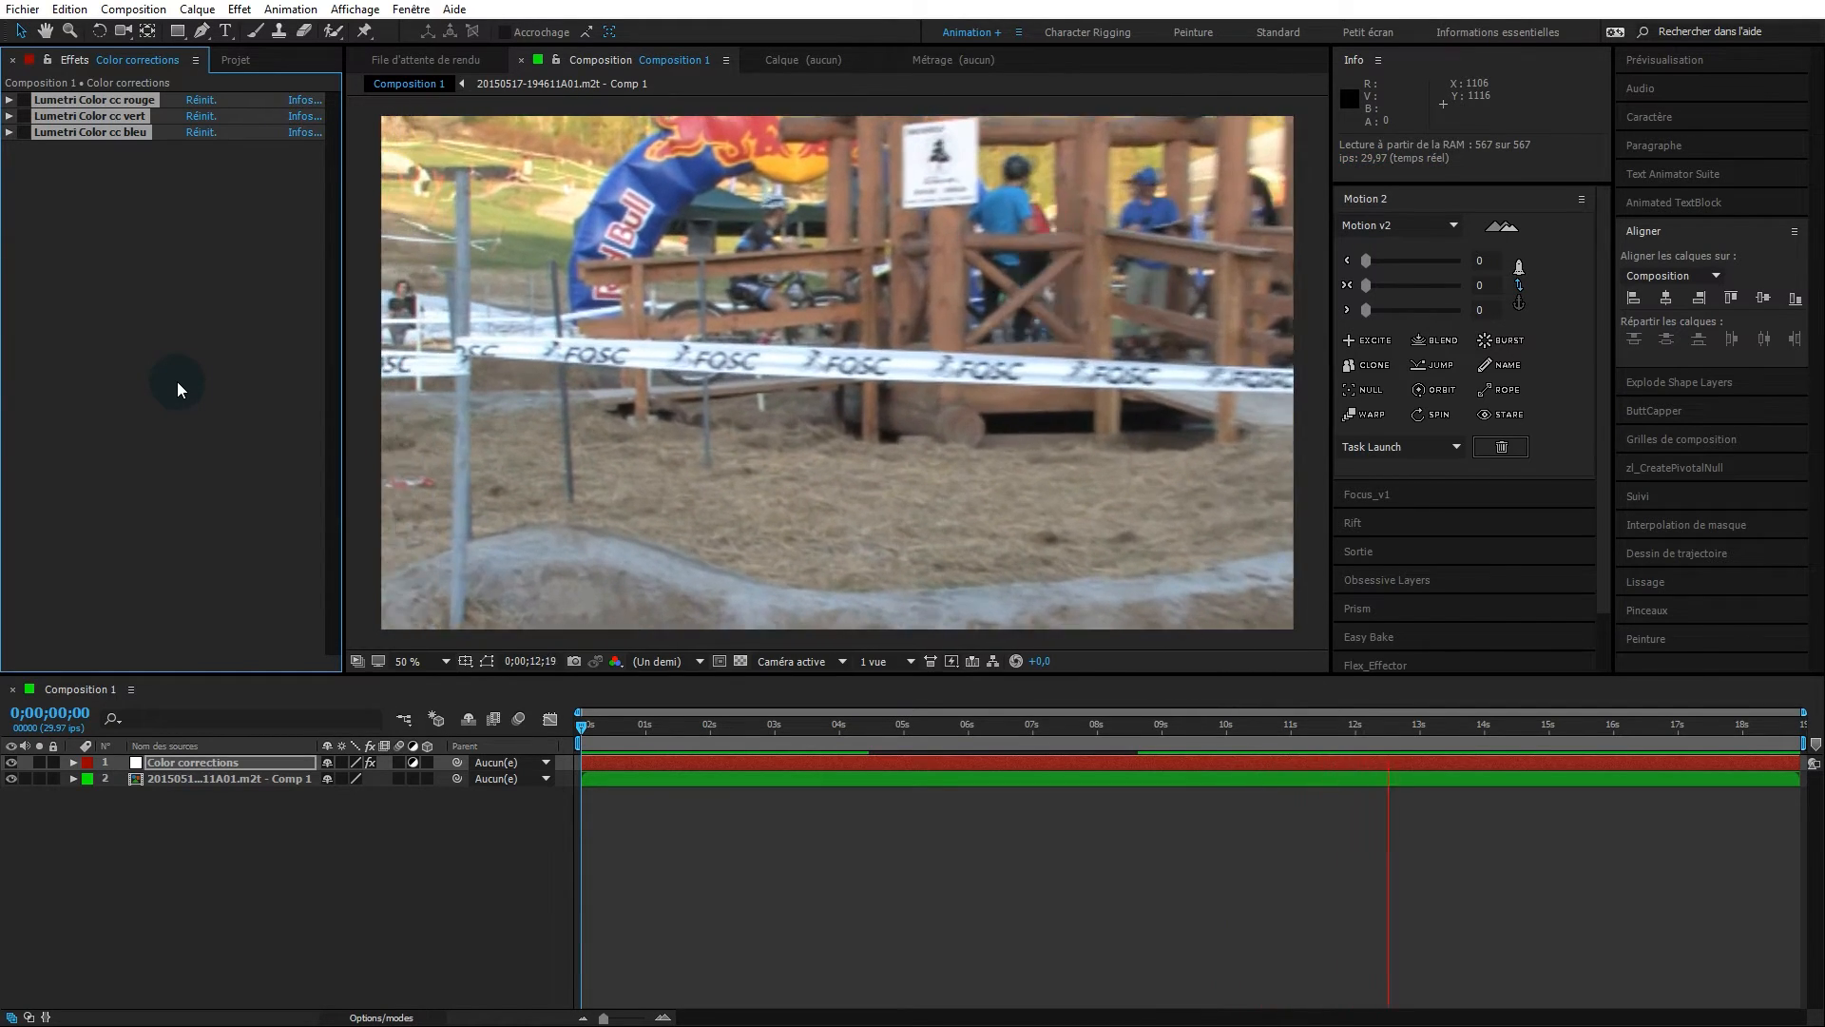
{"action": "left_click", "coordinate": [24, 133]}
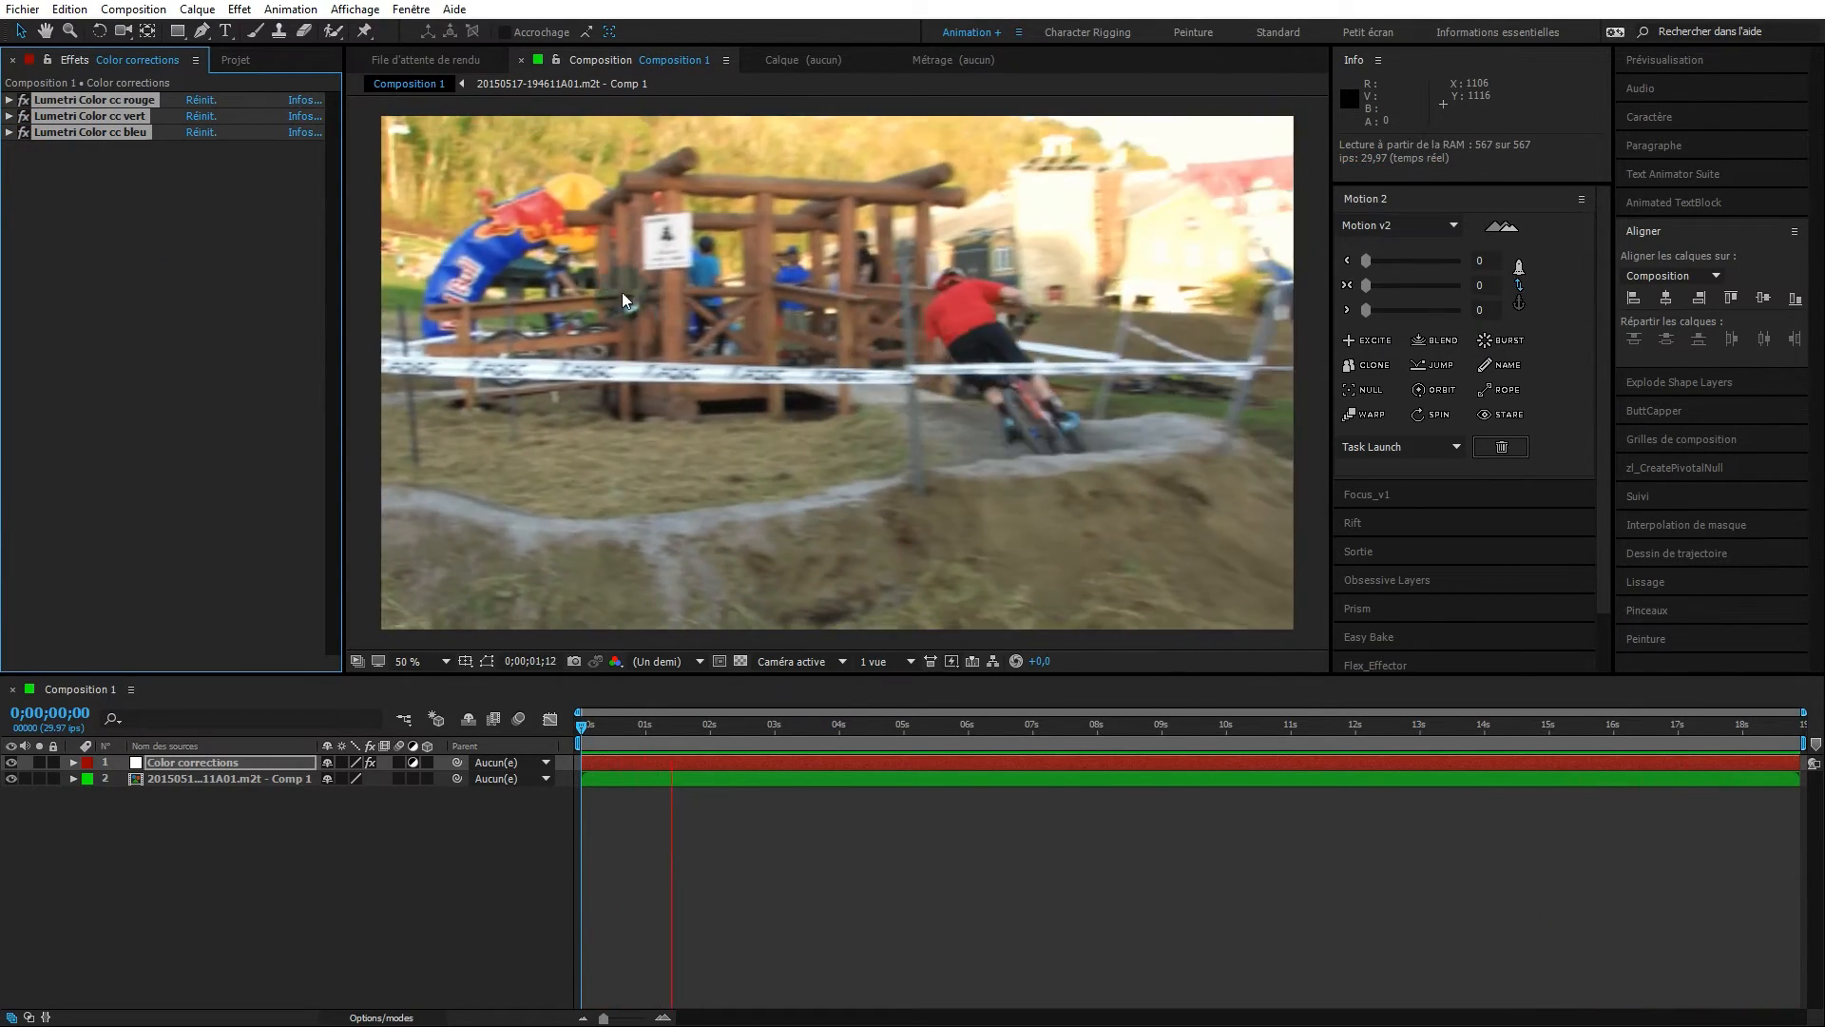
{"action": "left_click", "coordinate": [23, 100]}
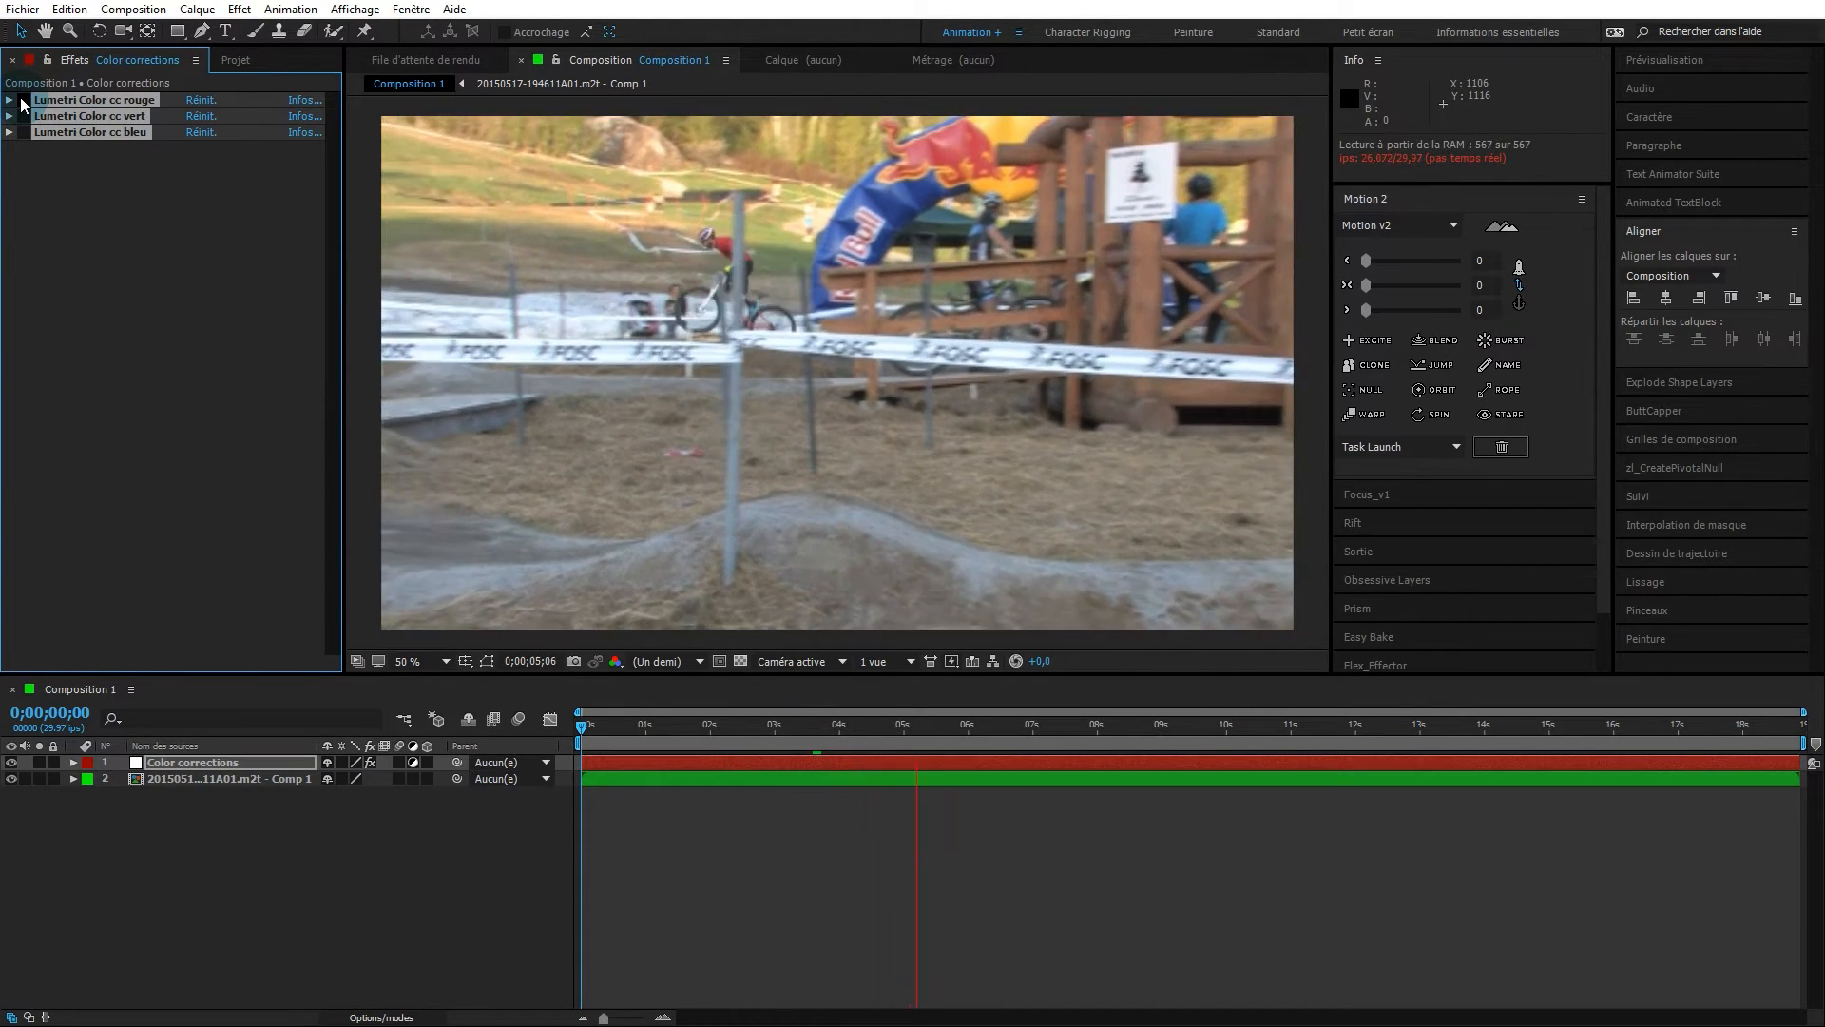
{"action": "left_click", "coordinate": [23, 100]}
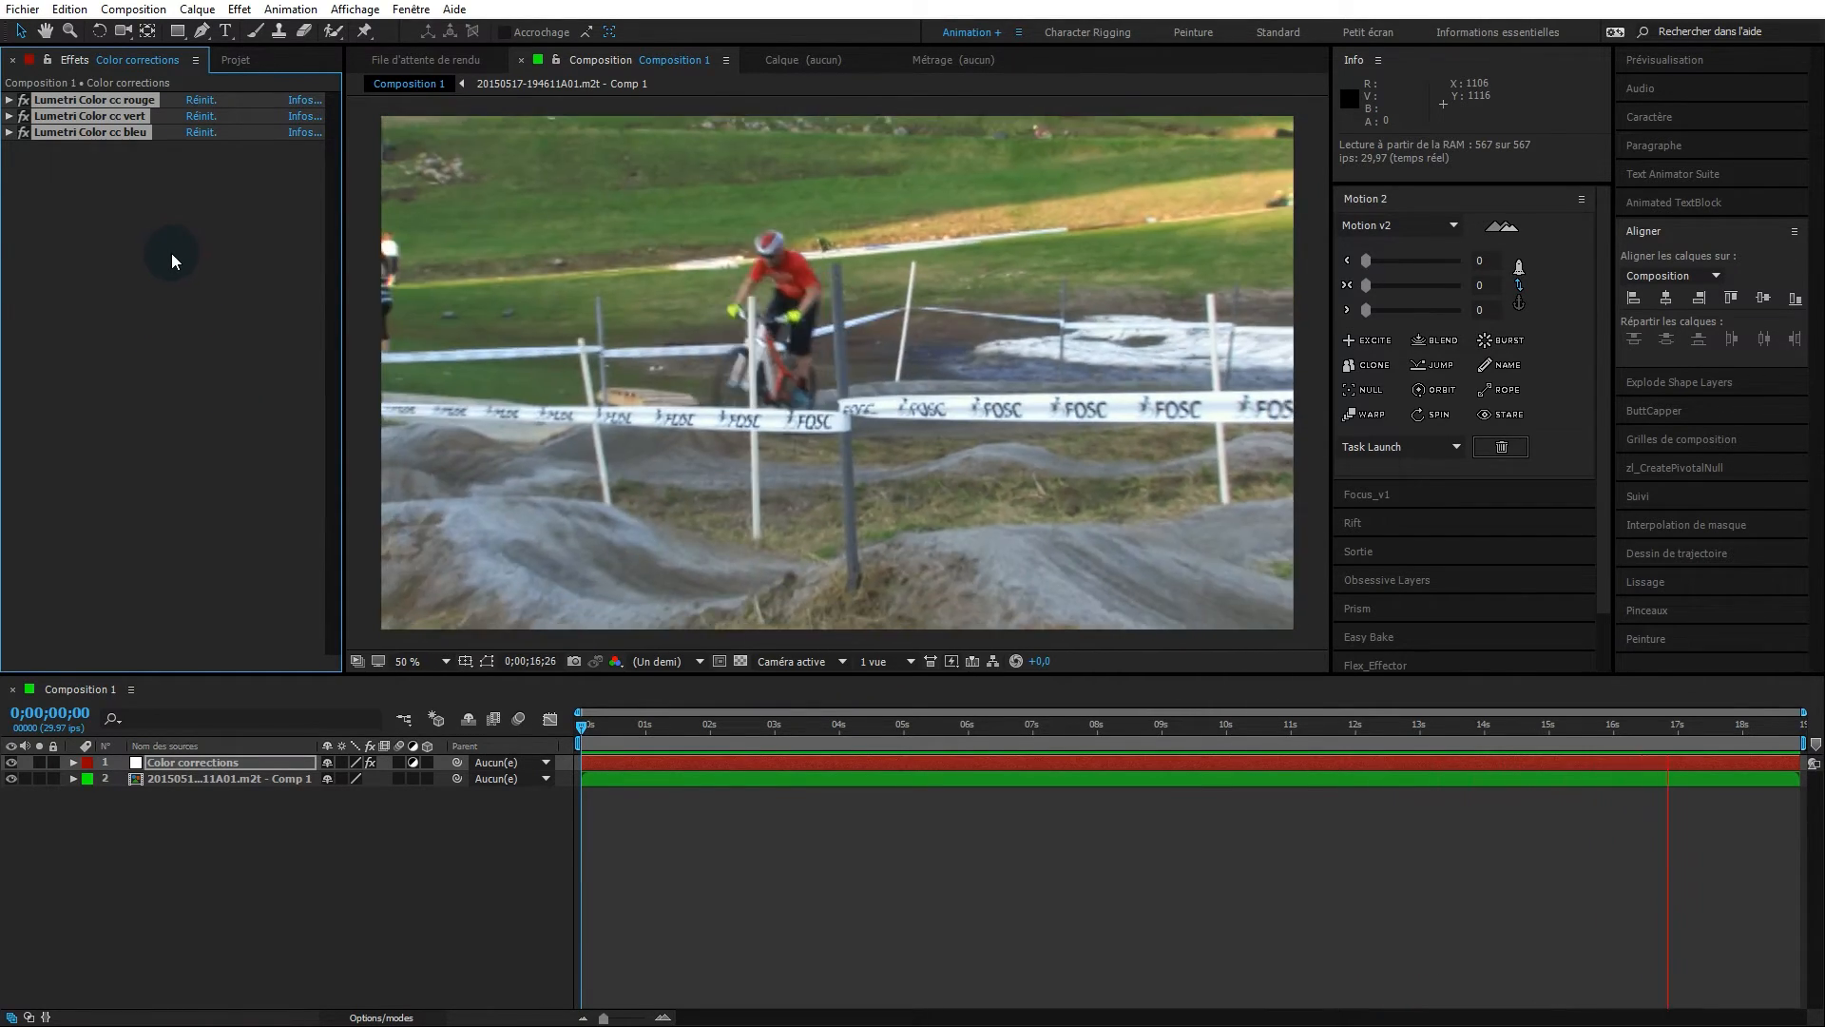
{"action": "left_click", "coordinate": [171, 259]}
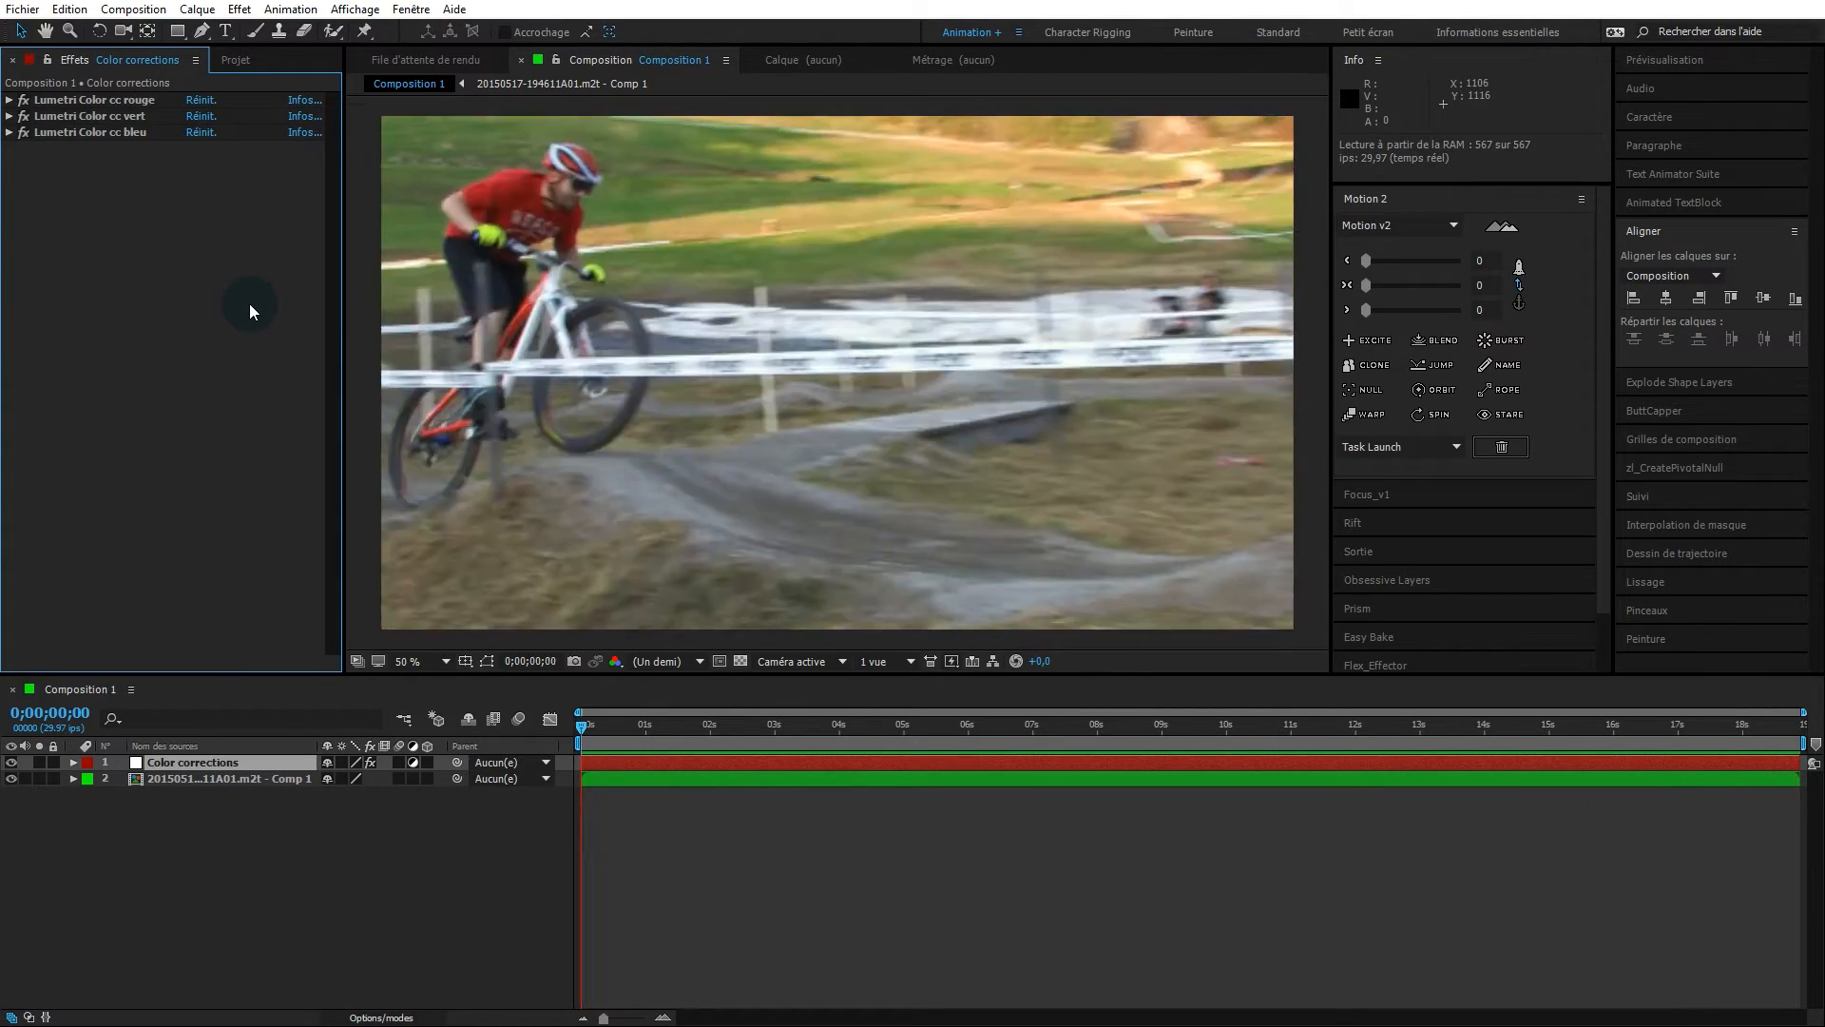
{"action": "left_click", "coordinate": [649, 724]}
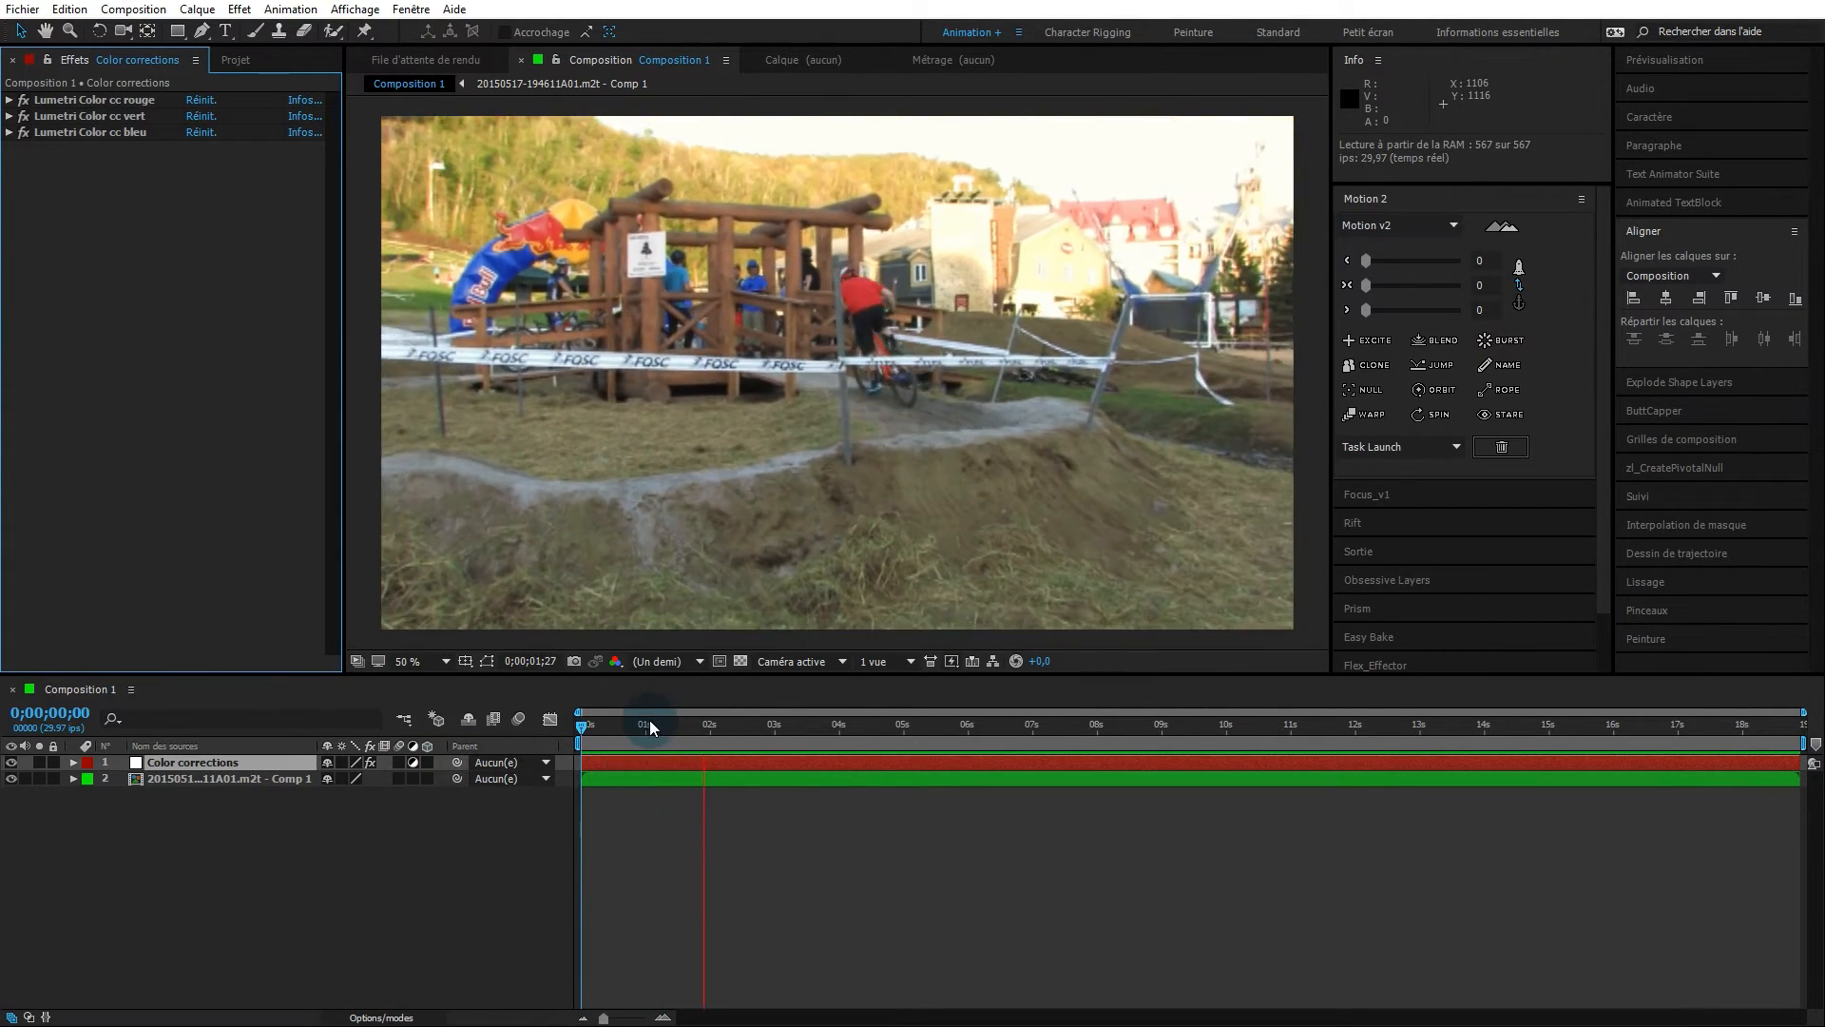
{"action": "left_click_drag", "start_coordinate": [647, 727], "coordinate": [561, 744]}
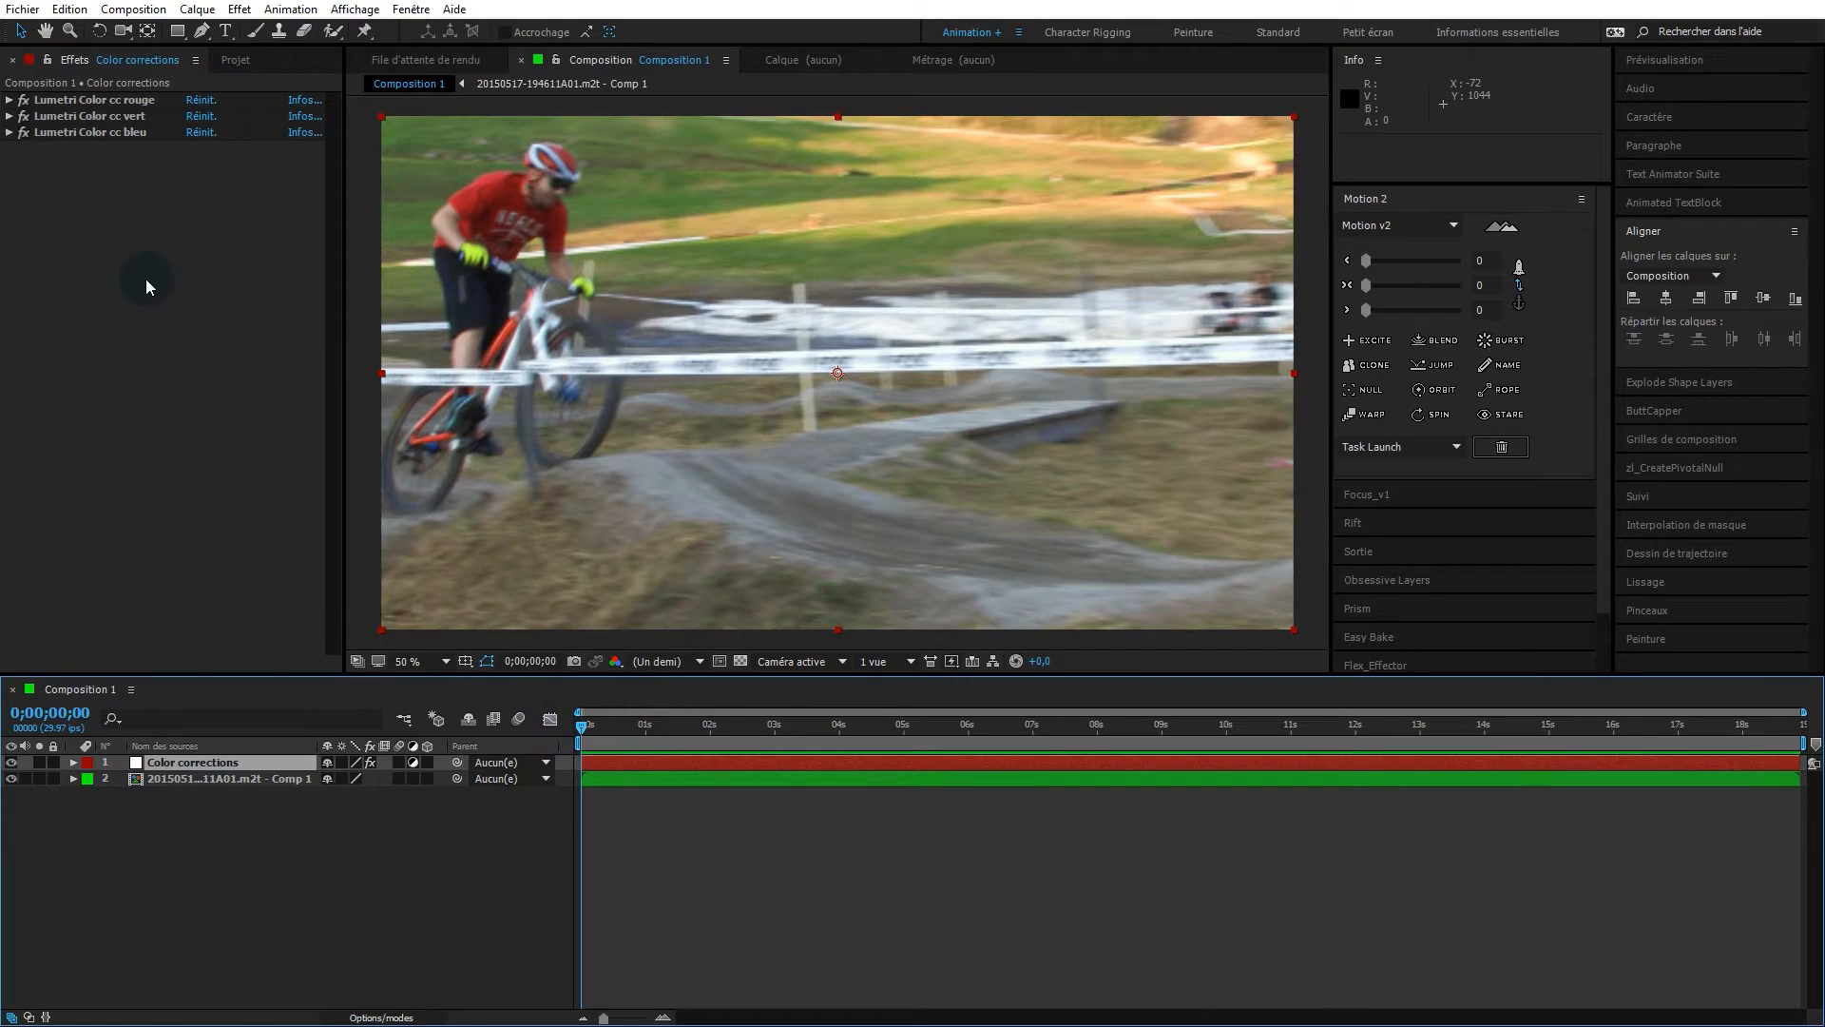
{"action": "left_click", "coordinate": [235, 60]}
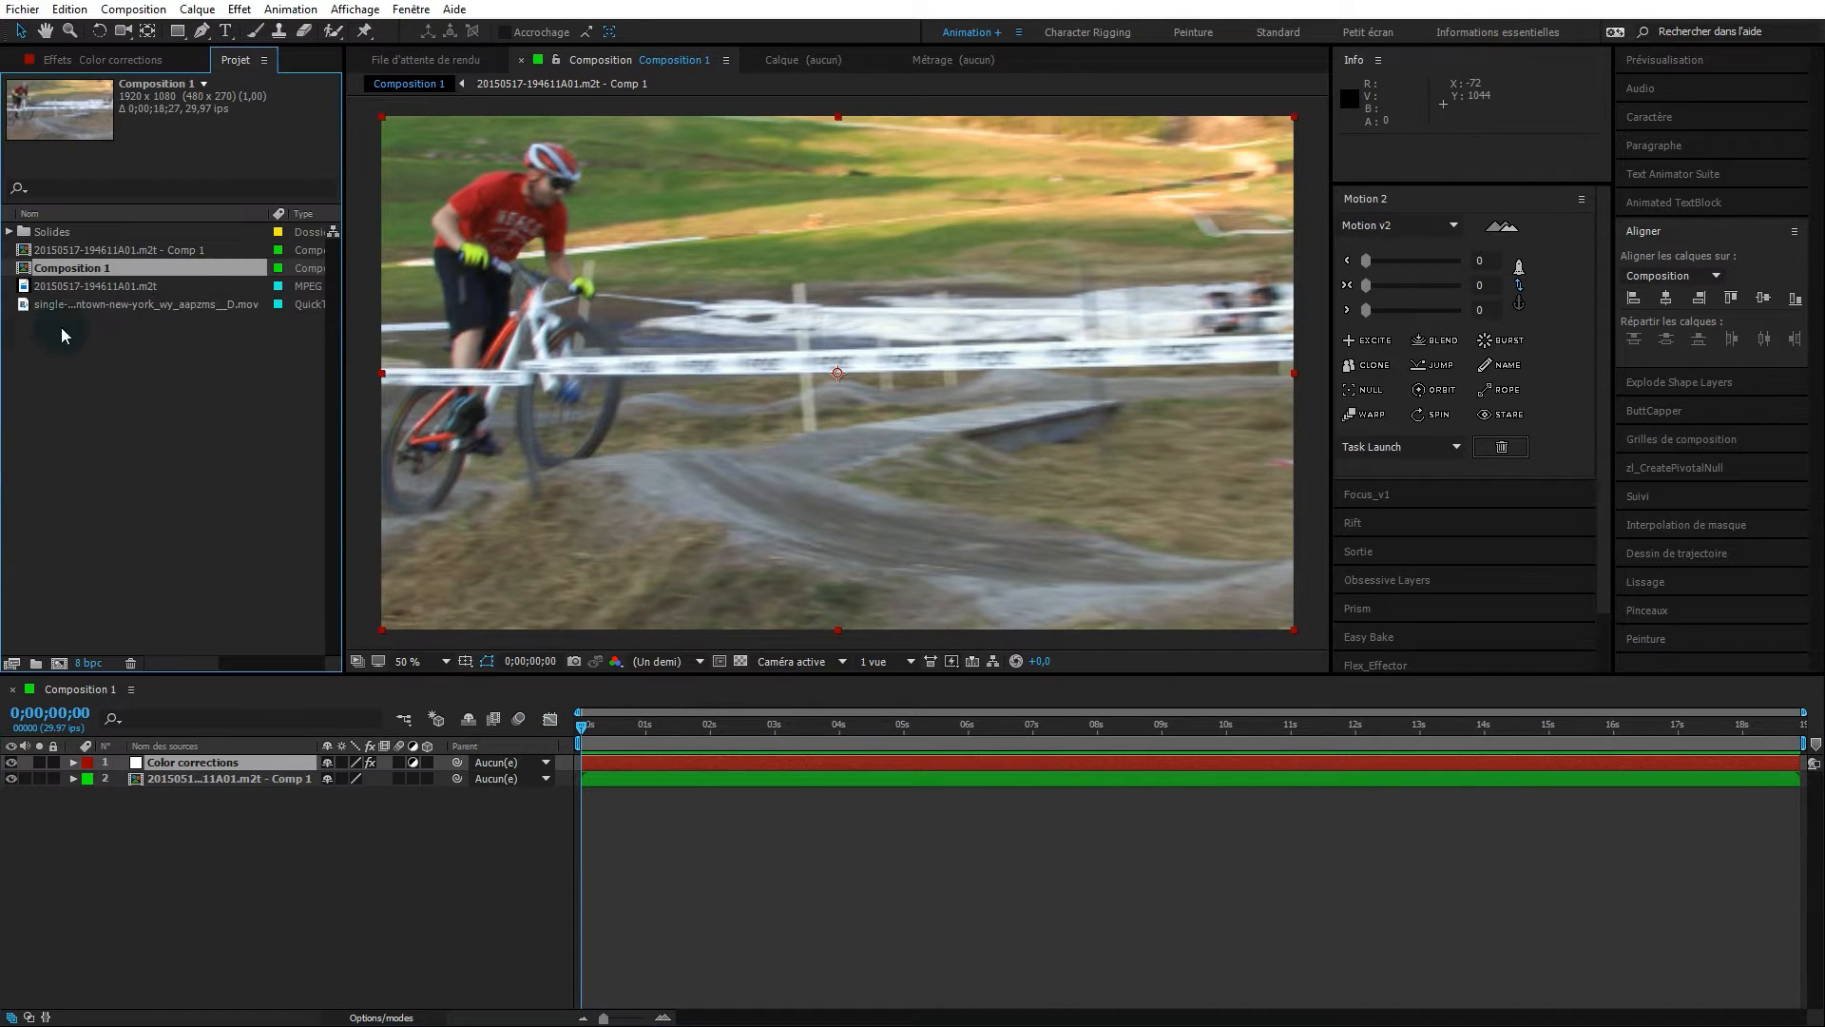
{"action": "left_click_drag", "start_coordinate": [89, 248], "coordinate": [60, 663]}
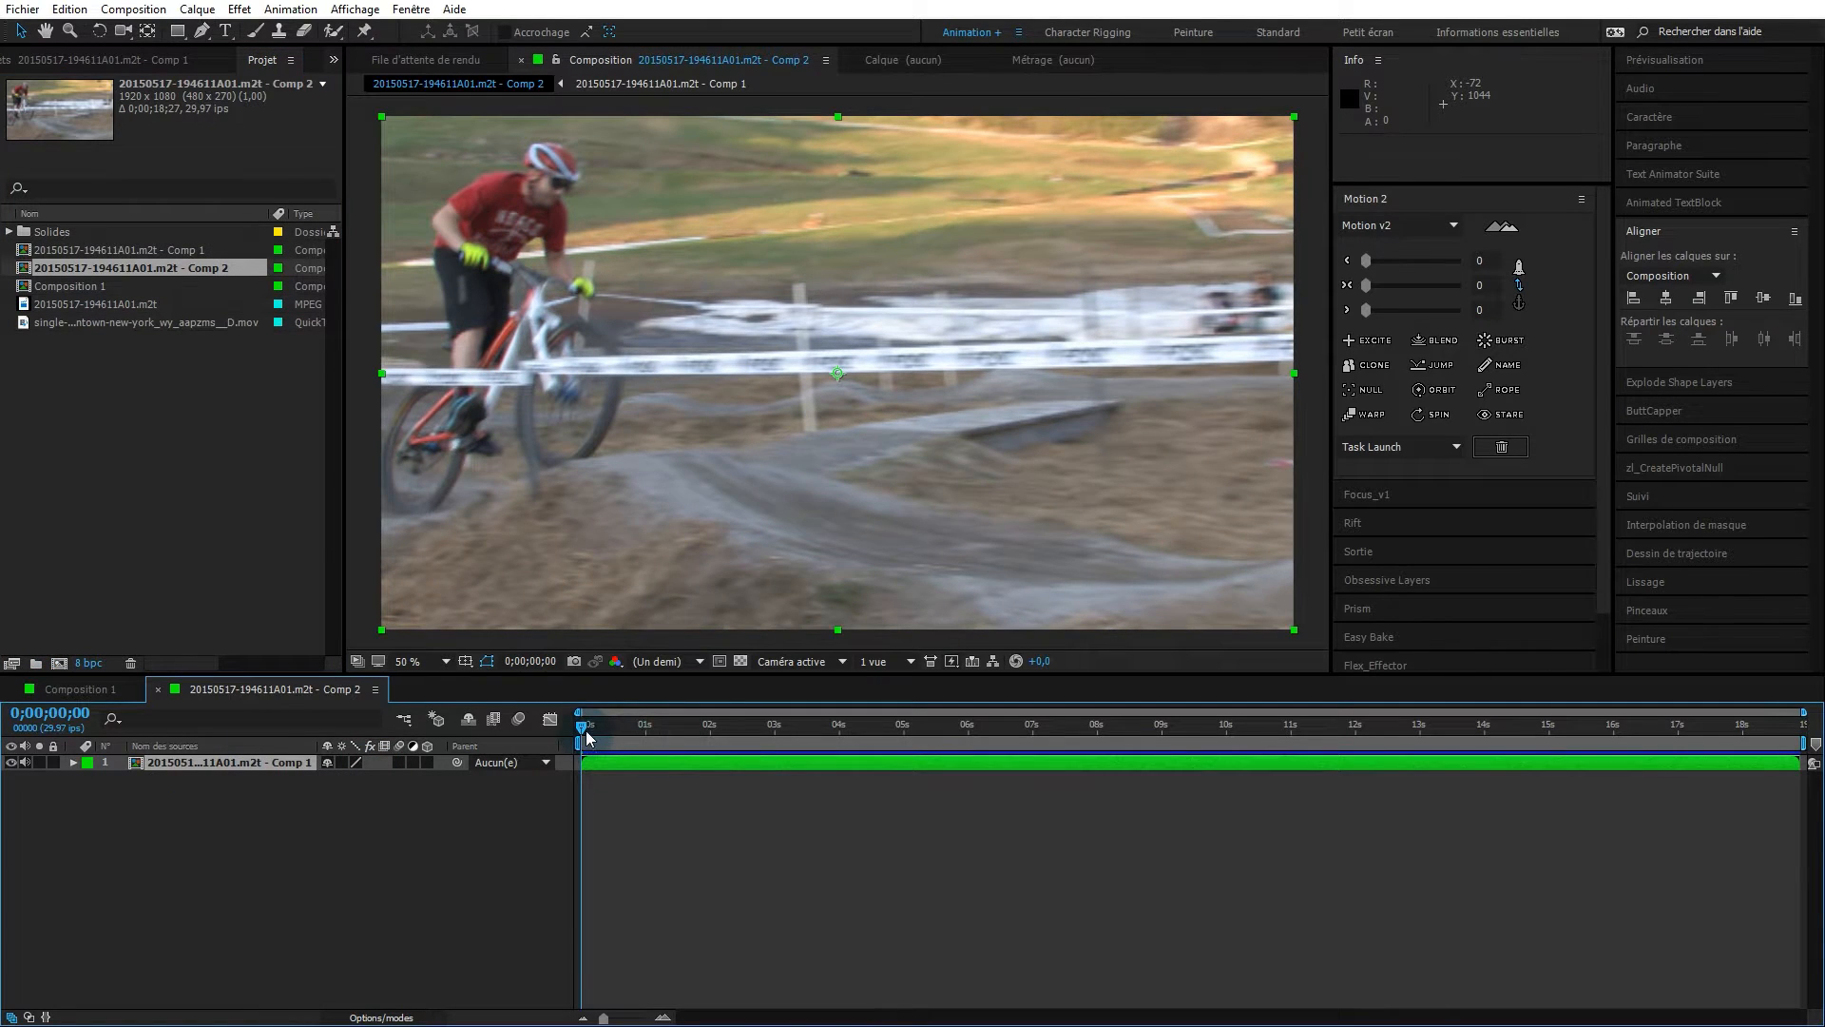
{"action": "left_click_drag", "start_coordinate": [584, 728], "coordinate": [534, 785]}
{"action": "key", "text": "space"}
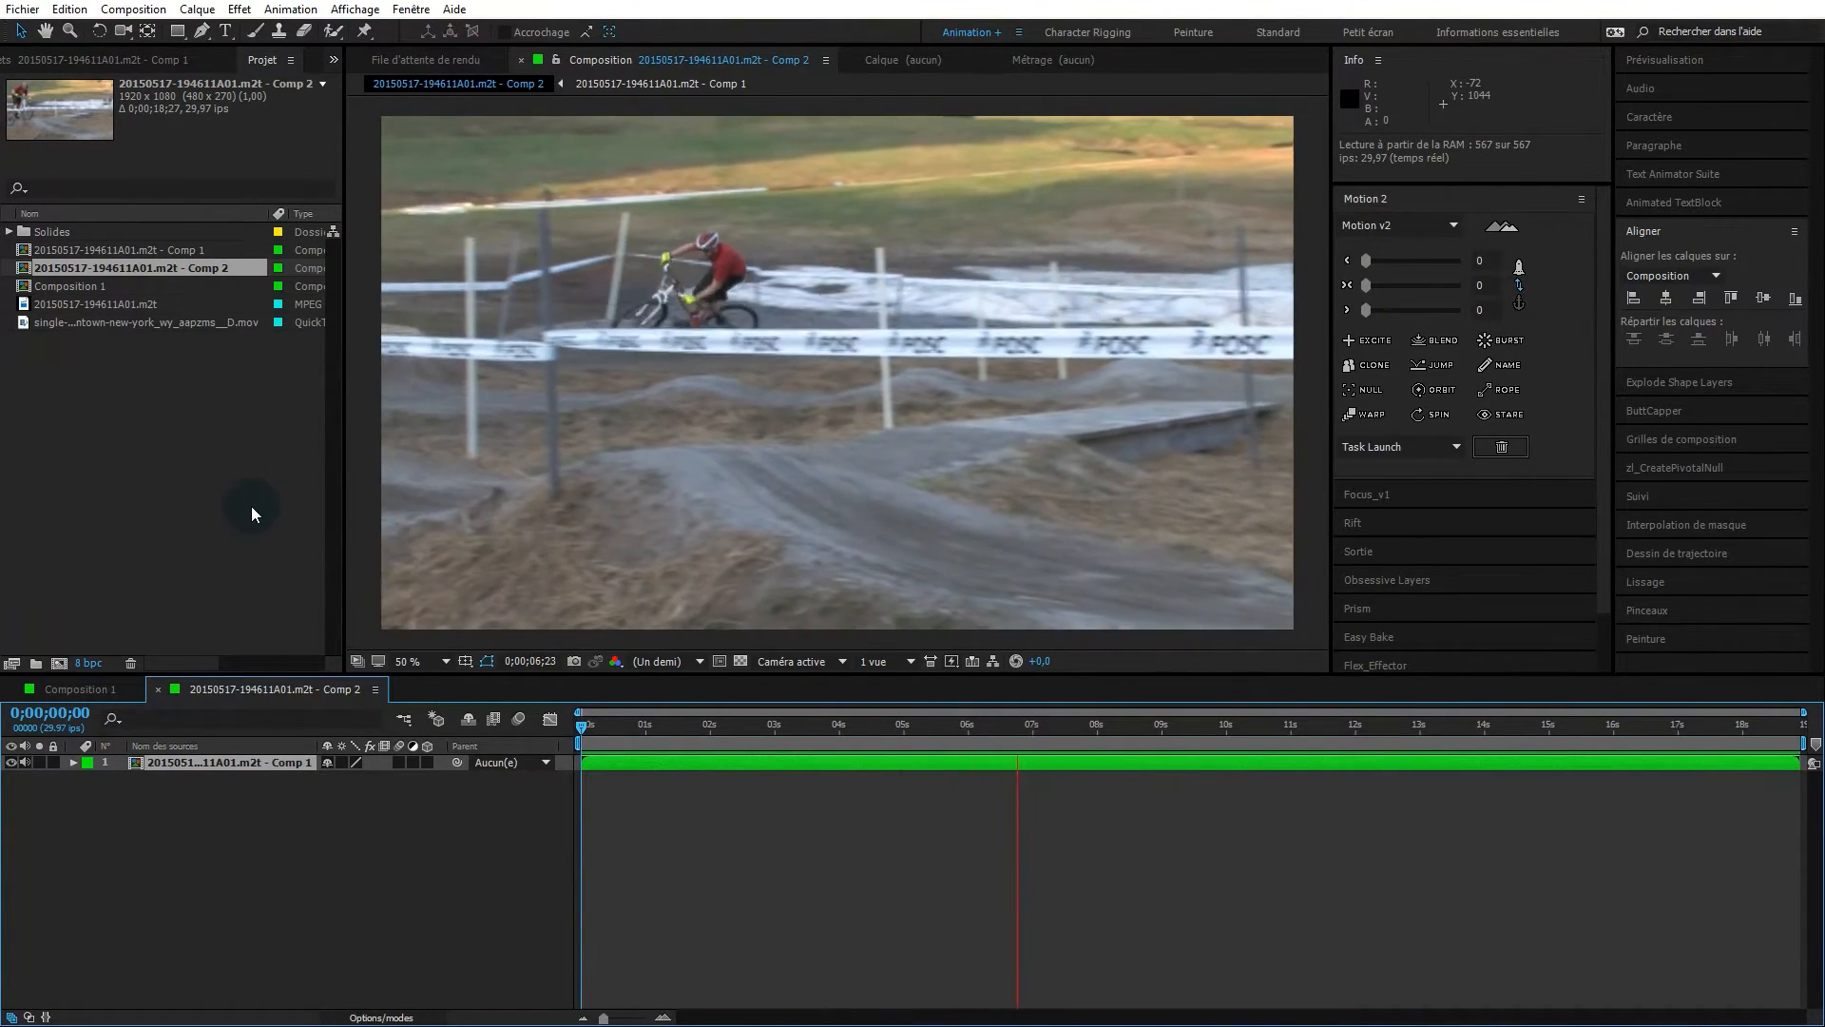
- Stop the preview and add an adjustment layer (Calque d'effets) above the clip in the new composition
{"action": "left_click", "coordinate": [268, 791]}
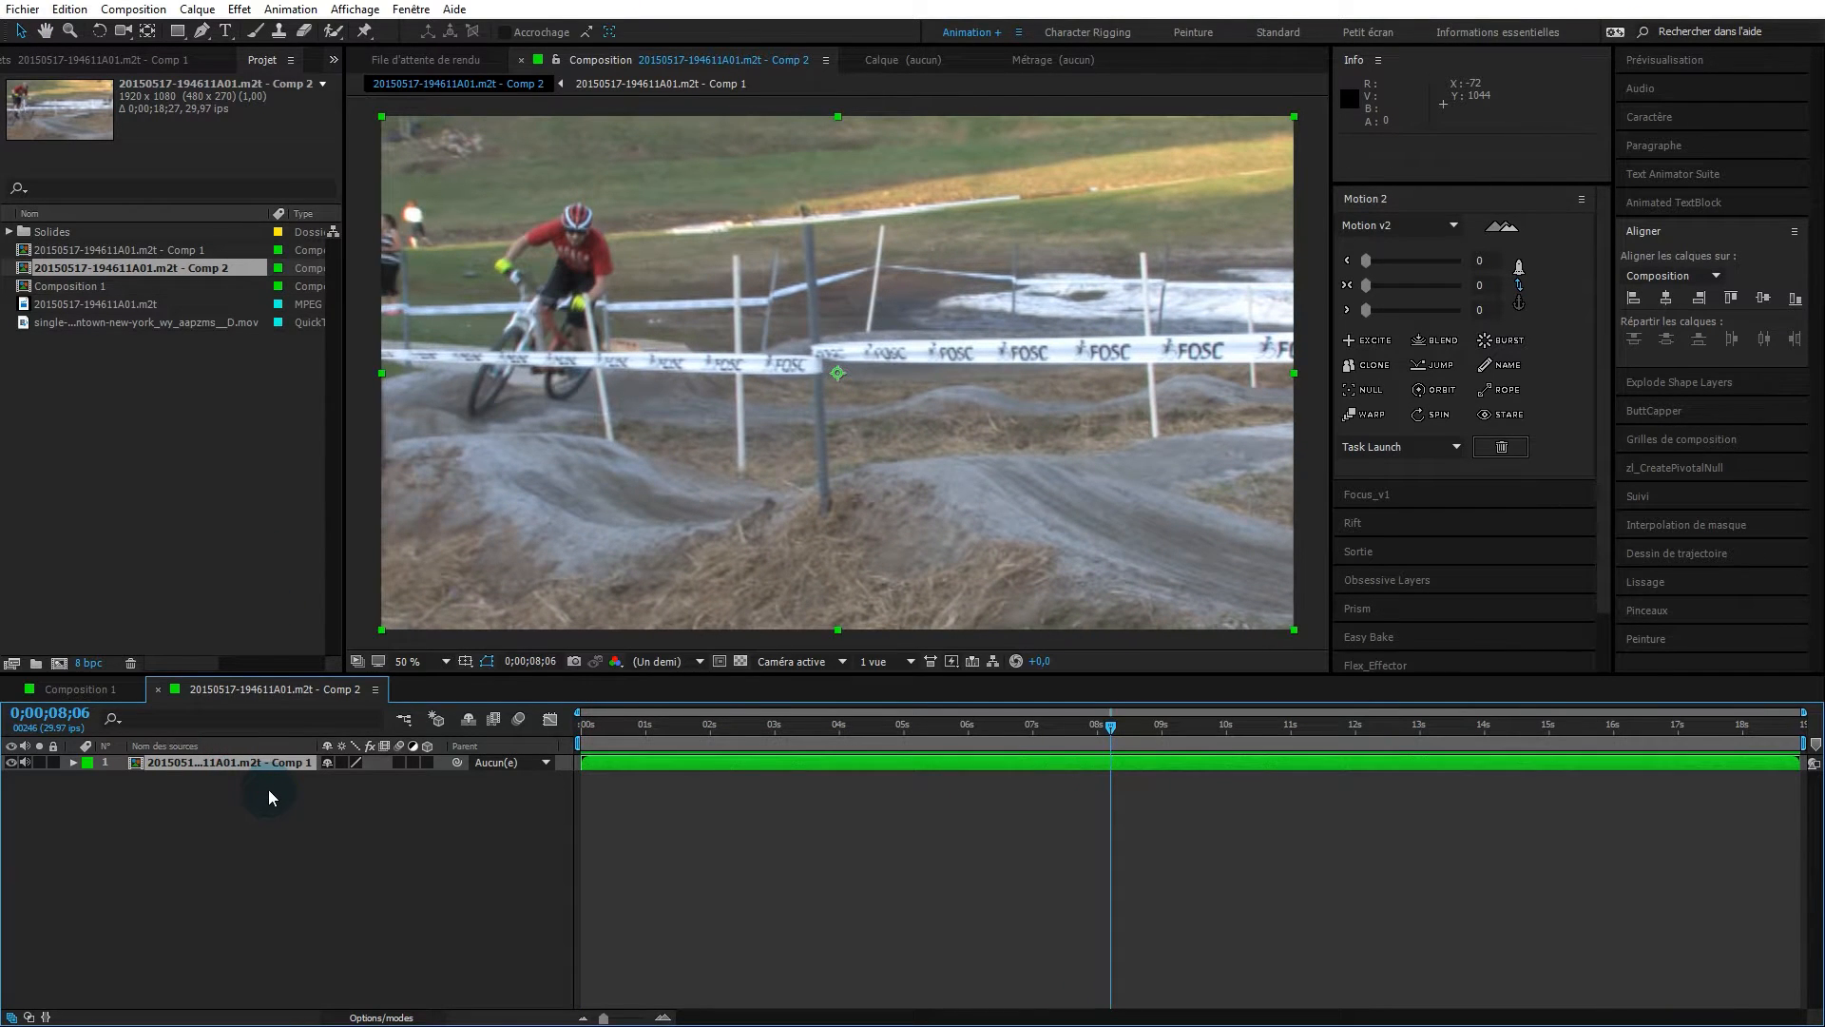
{"action": "right_click", "coordinate": [270, 793]}
{"action": "mouse_move", "coordinate": [285, 810]}
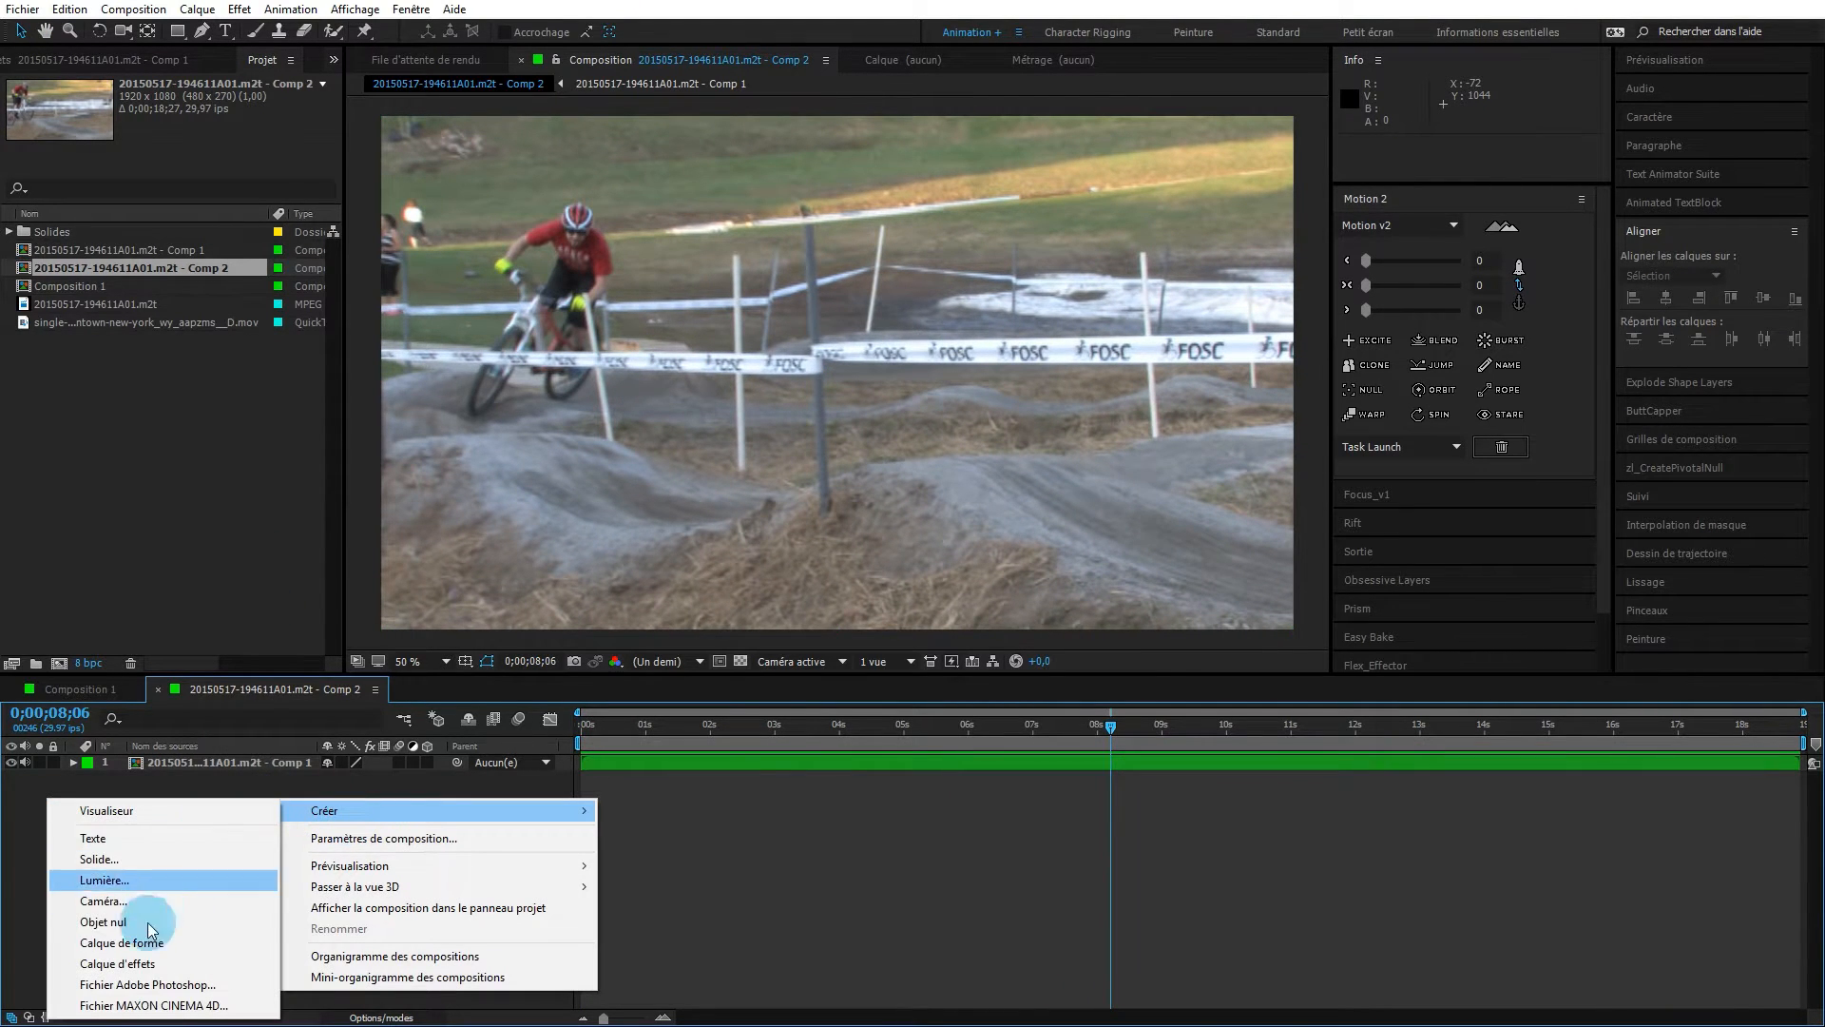
{"action": "left_click", "coordinate": [147, 963]}
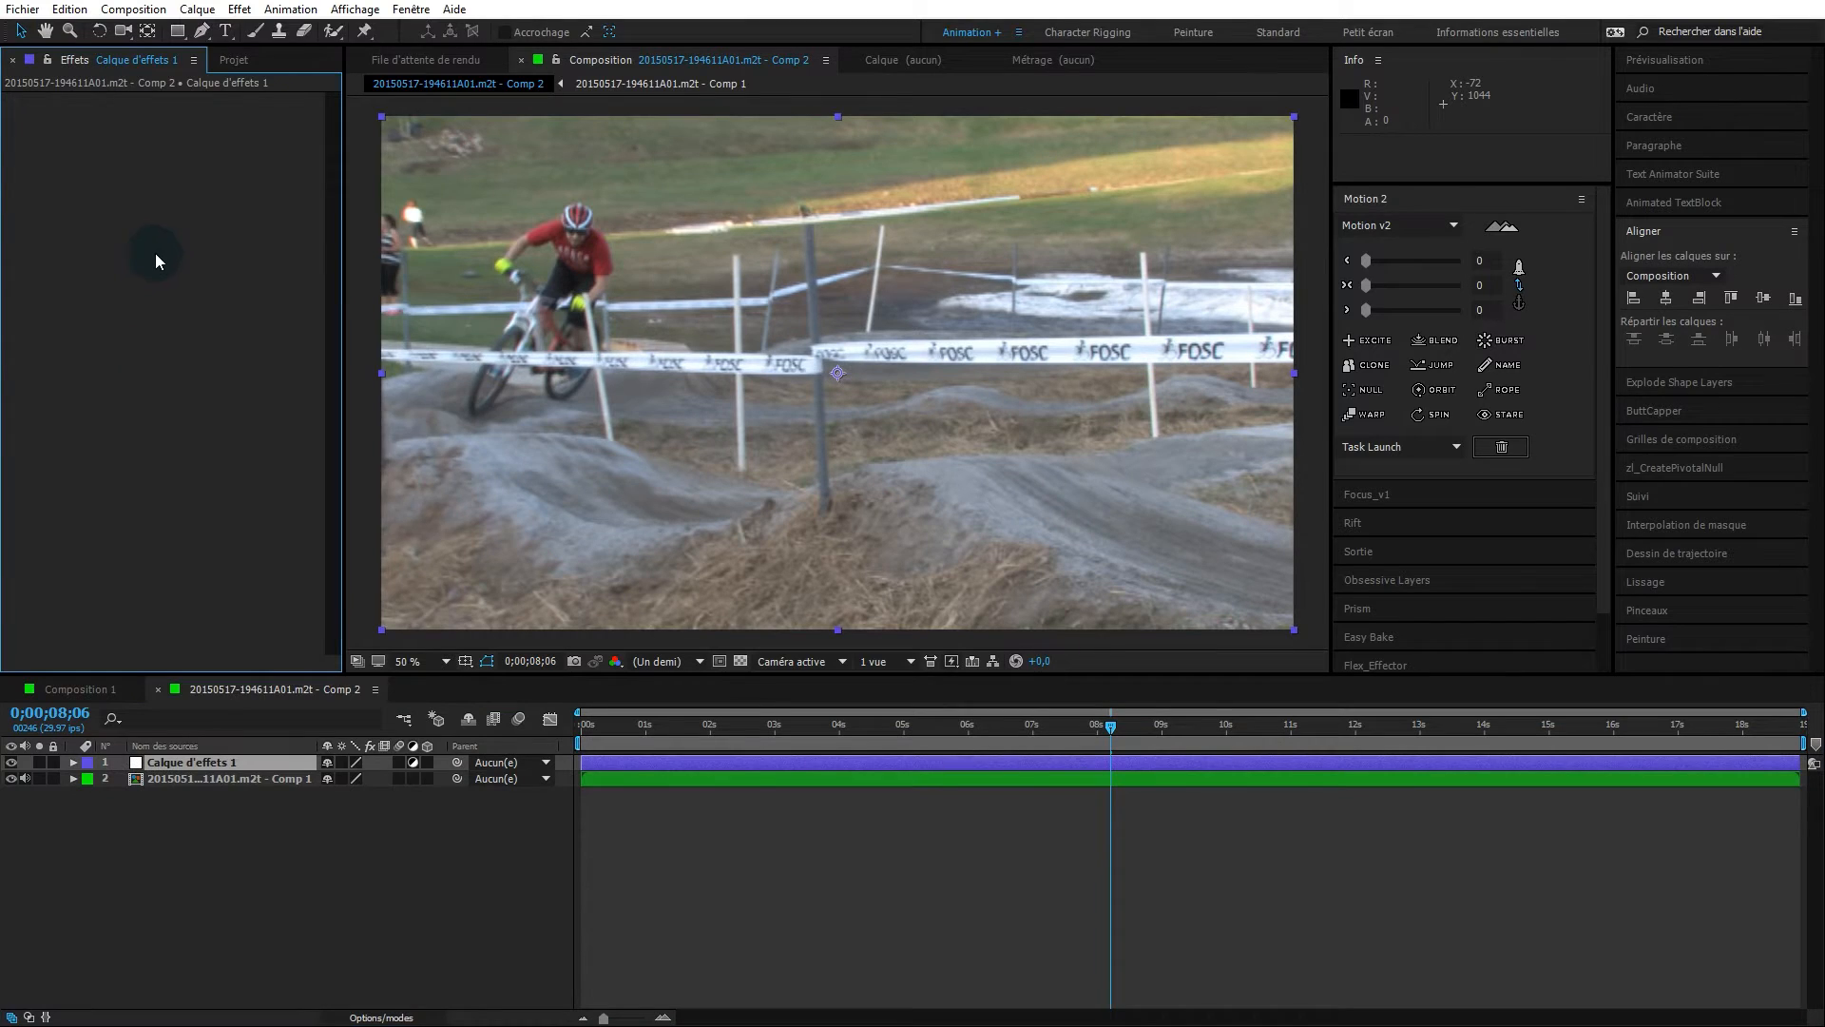
- Apply the Lumetri Color effect from the Correction colorimétrique category to the adjustment layer
{"action": "right_click", "coordinate": [156, 253]}
{"action": "left_click", "coordinate": [242, 186]}
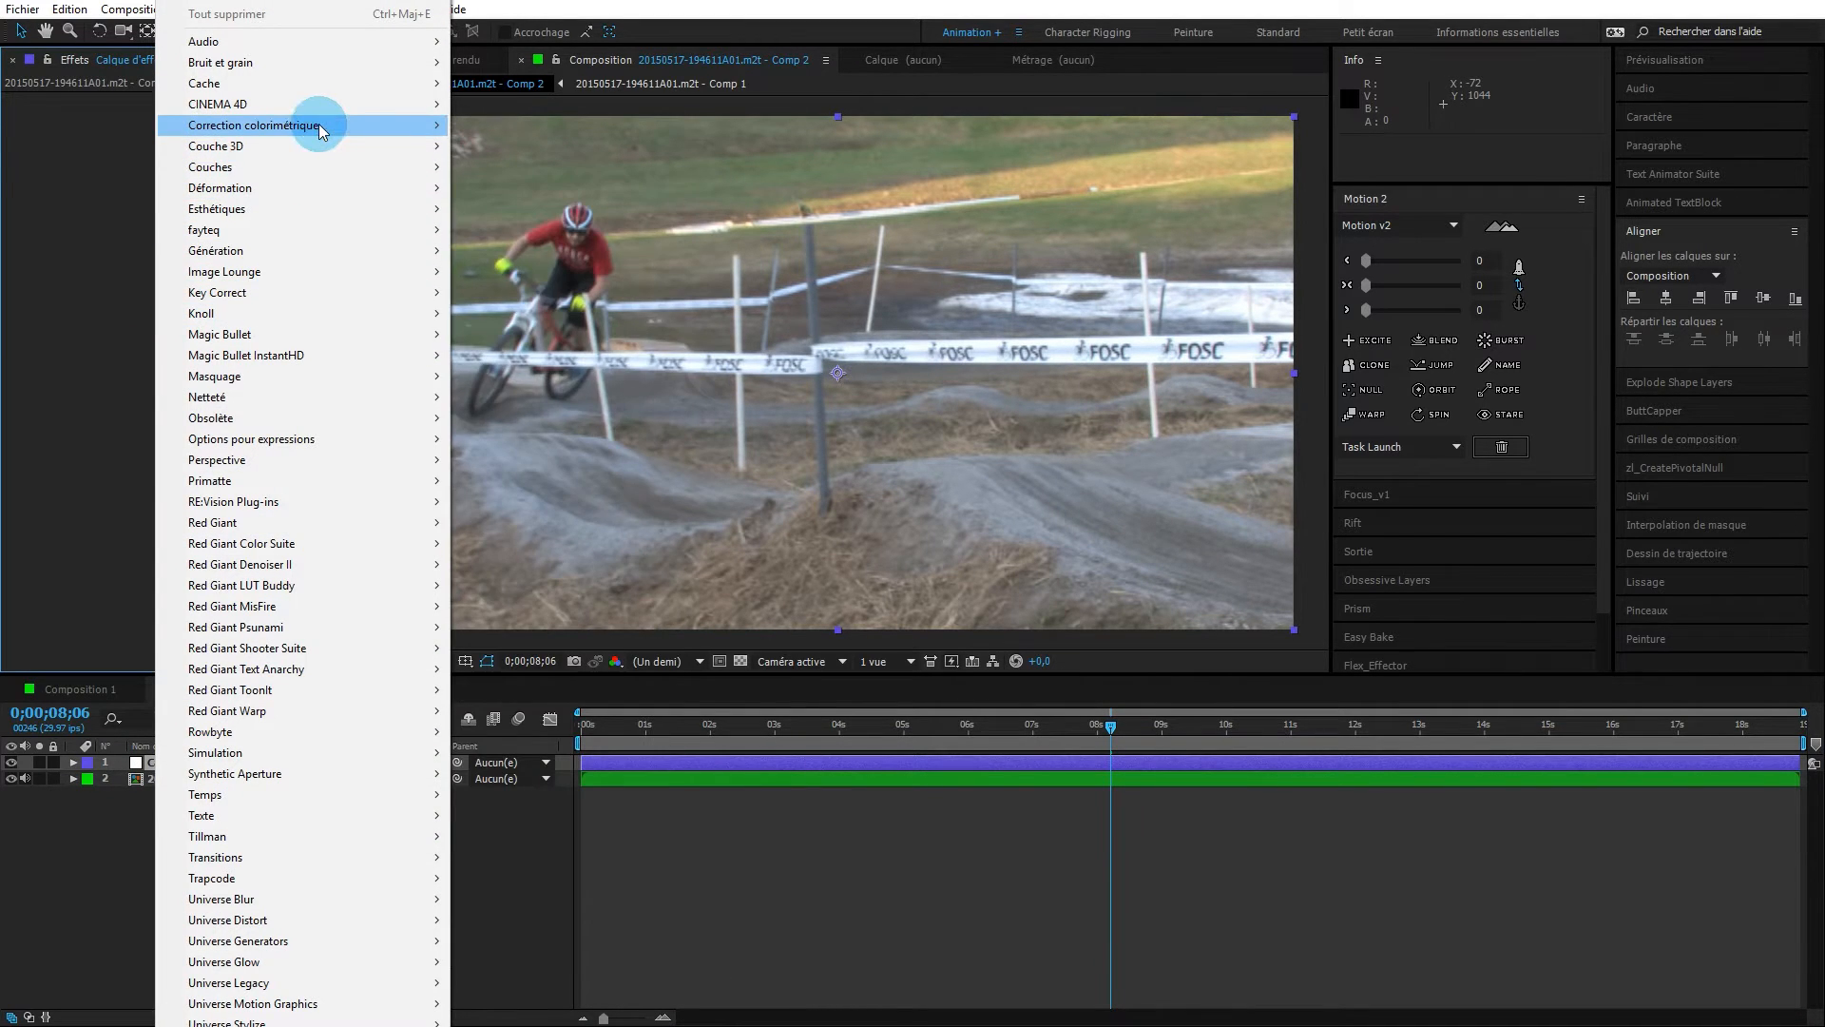
{"action": "mouse_move", "coordinate": [321, 122]}
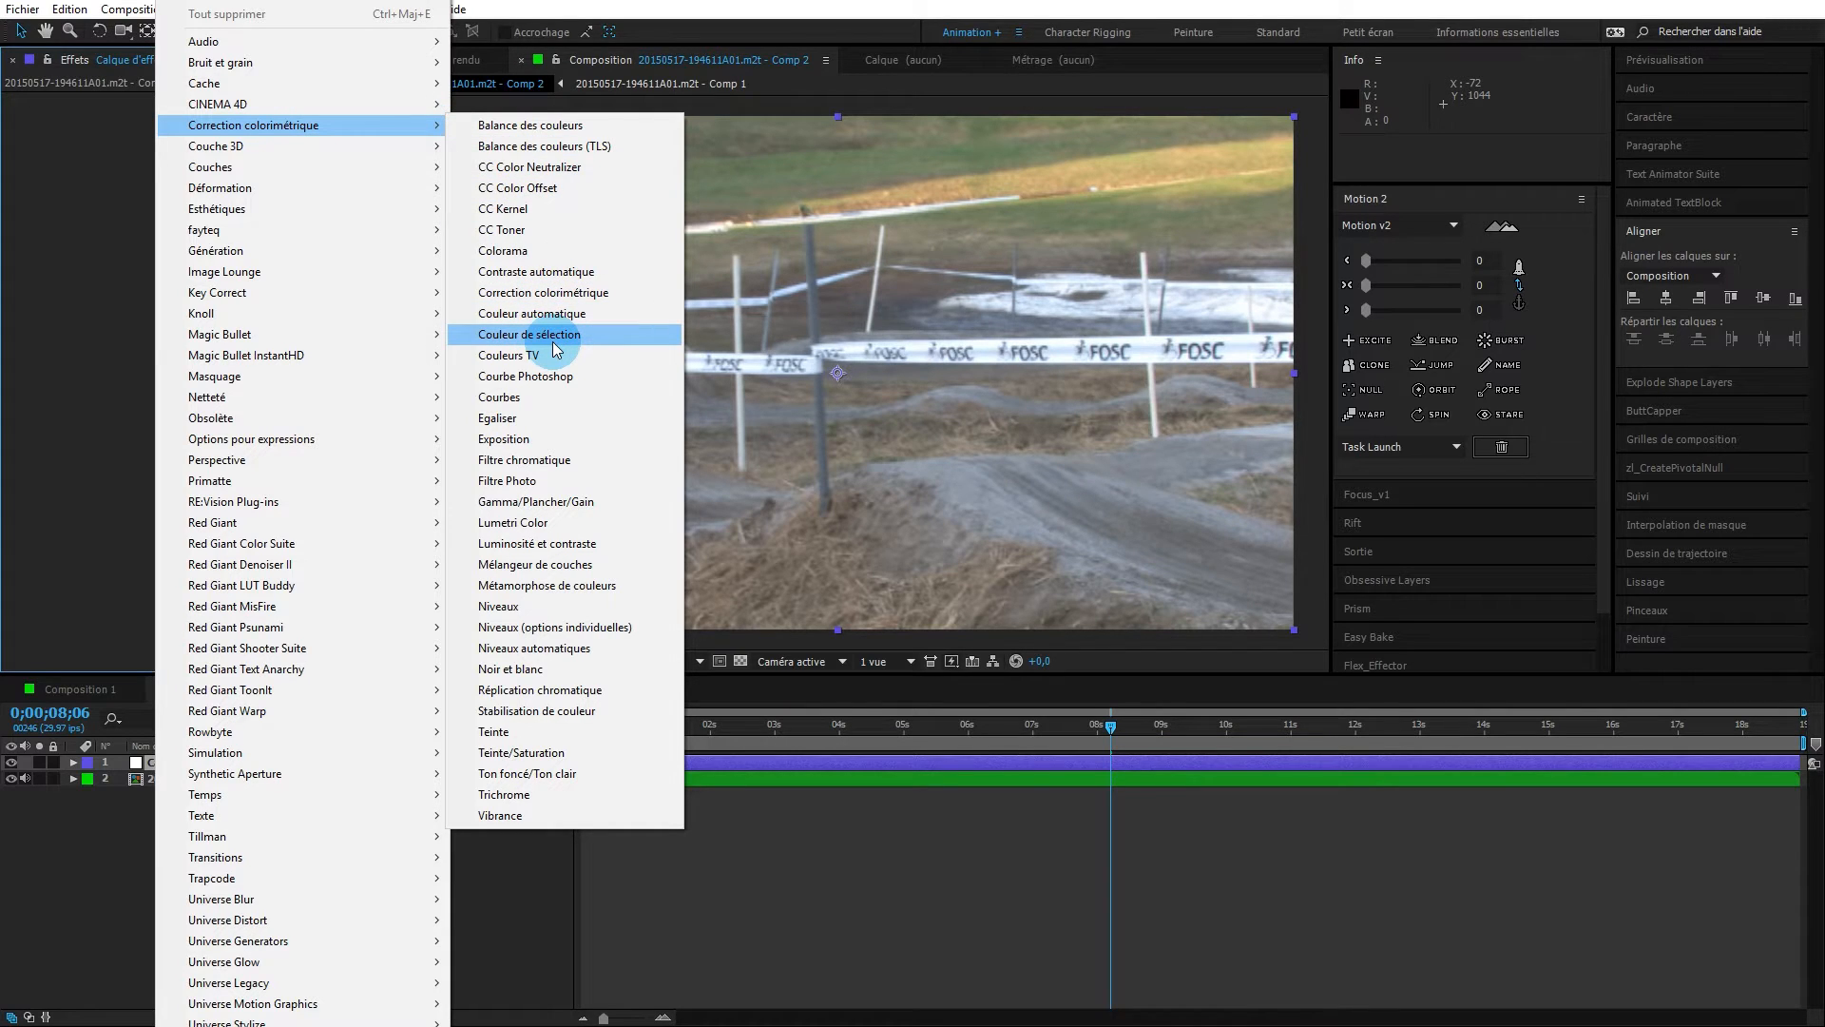
{"action": "left_click", "coordinate": [552, 526]}
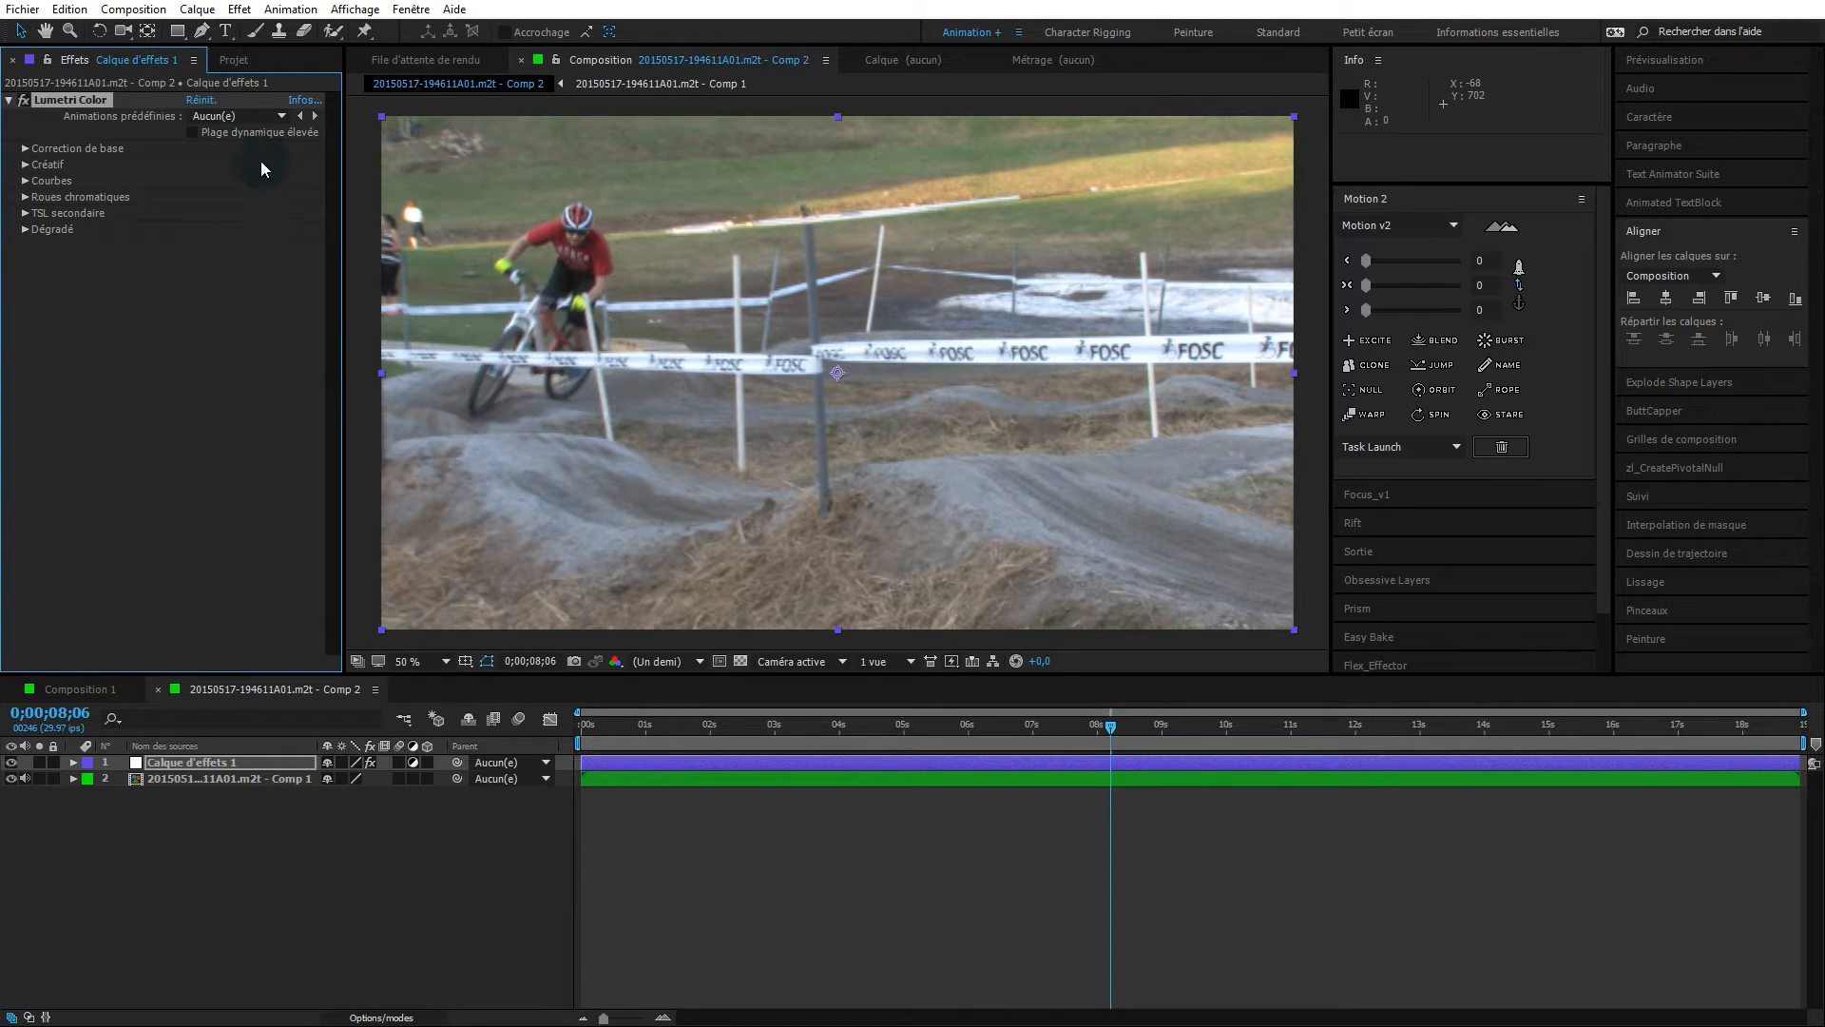
{"action": "left_click", "coordinate": [259, 765]}
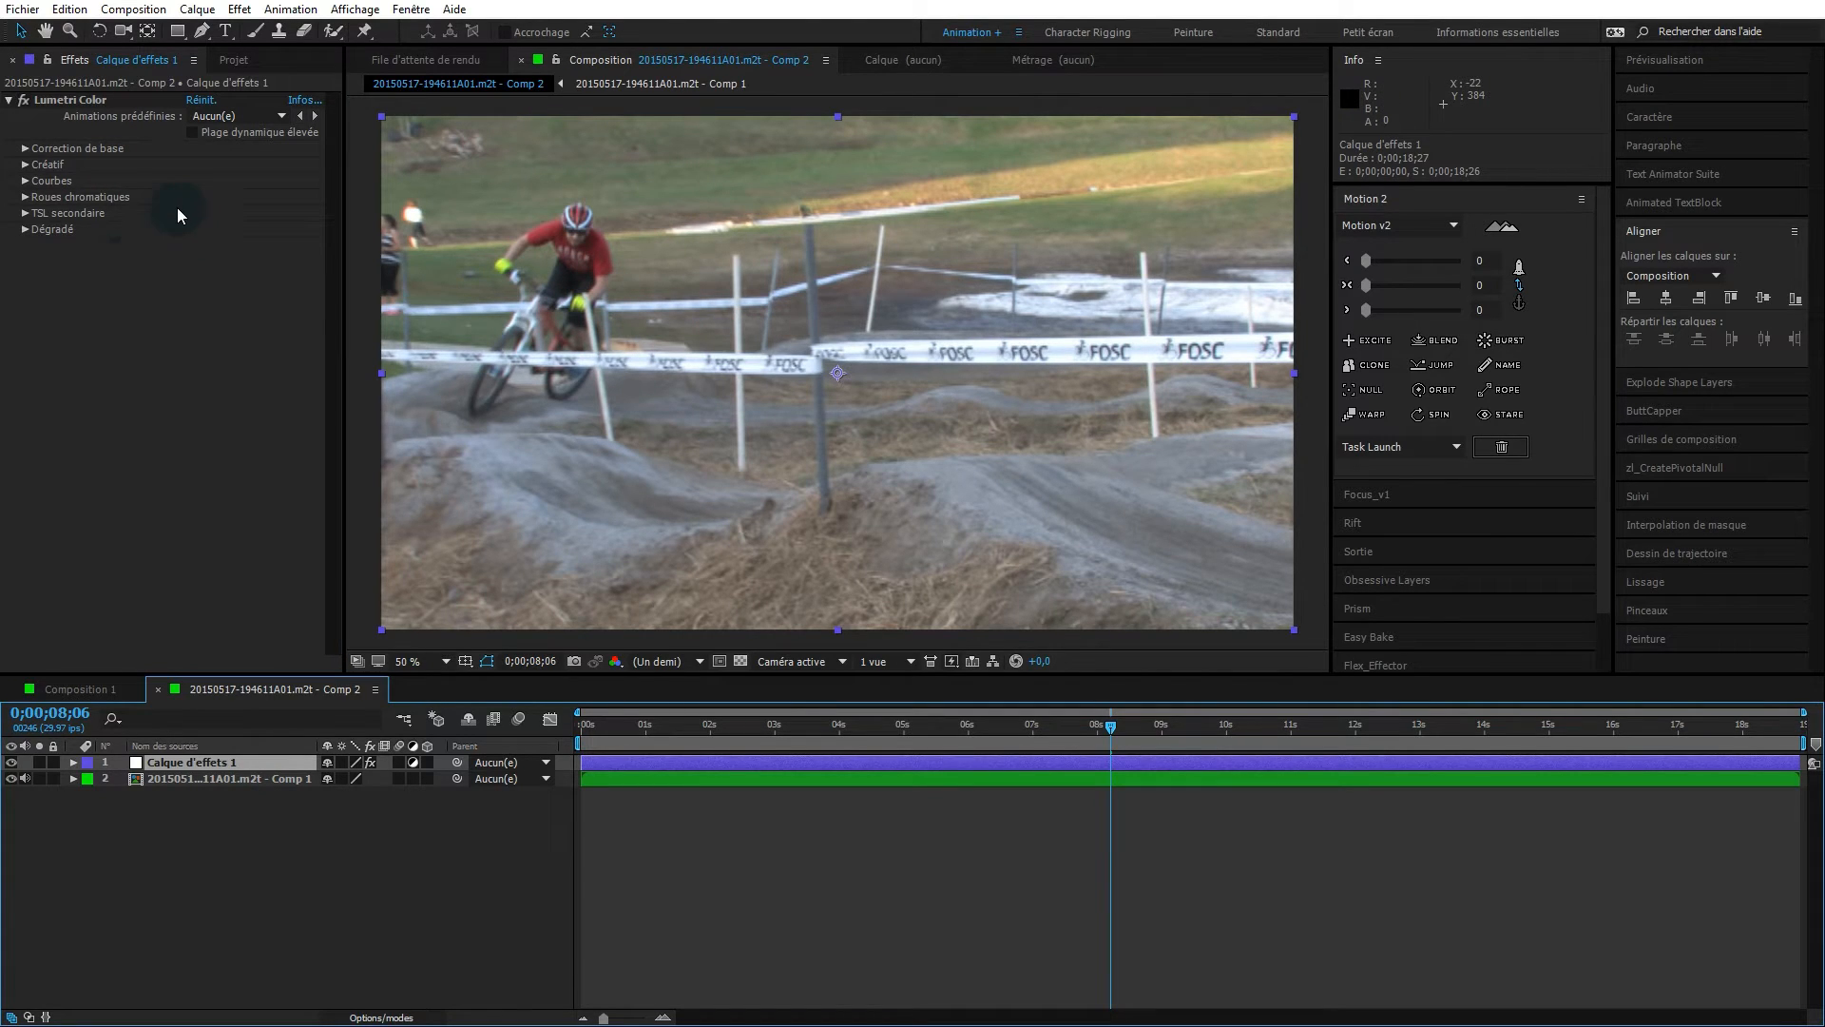
- Set the white balance in Correction de base by sampling the white sign at 0;00;10;26, and return to the first frame
{"action": "left_click", "coordinate": [27, 149]}
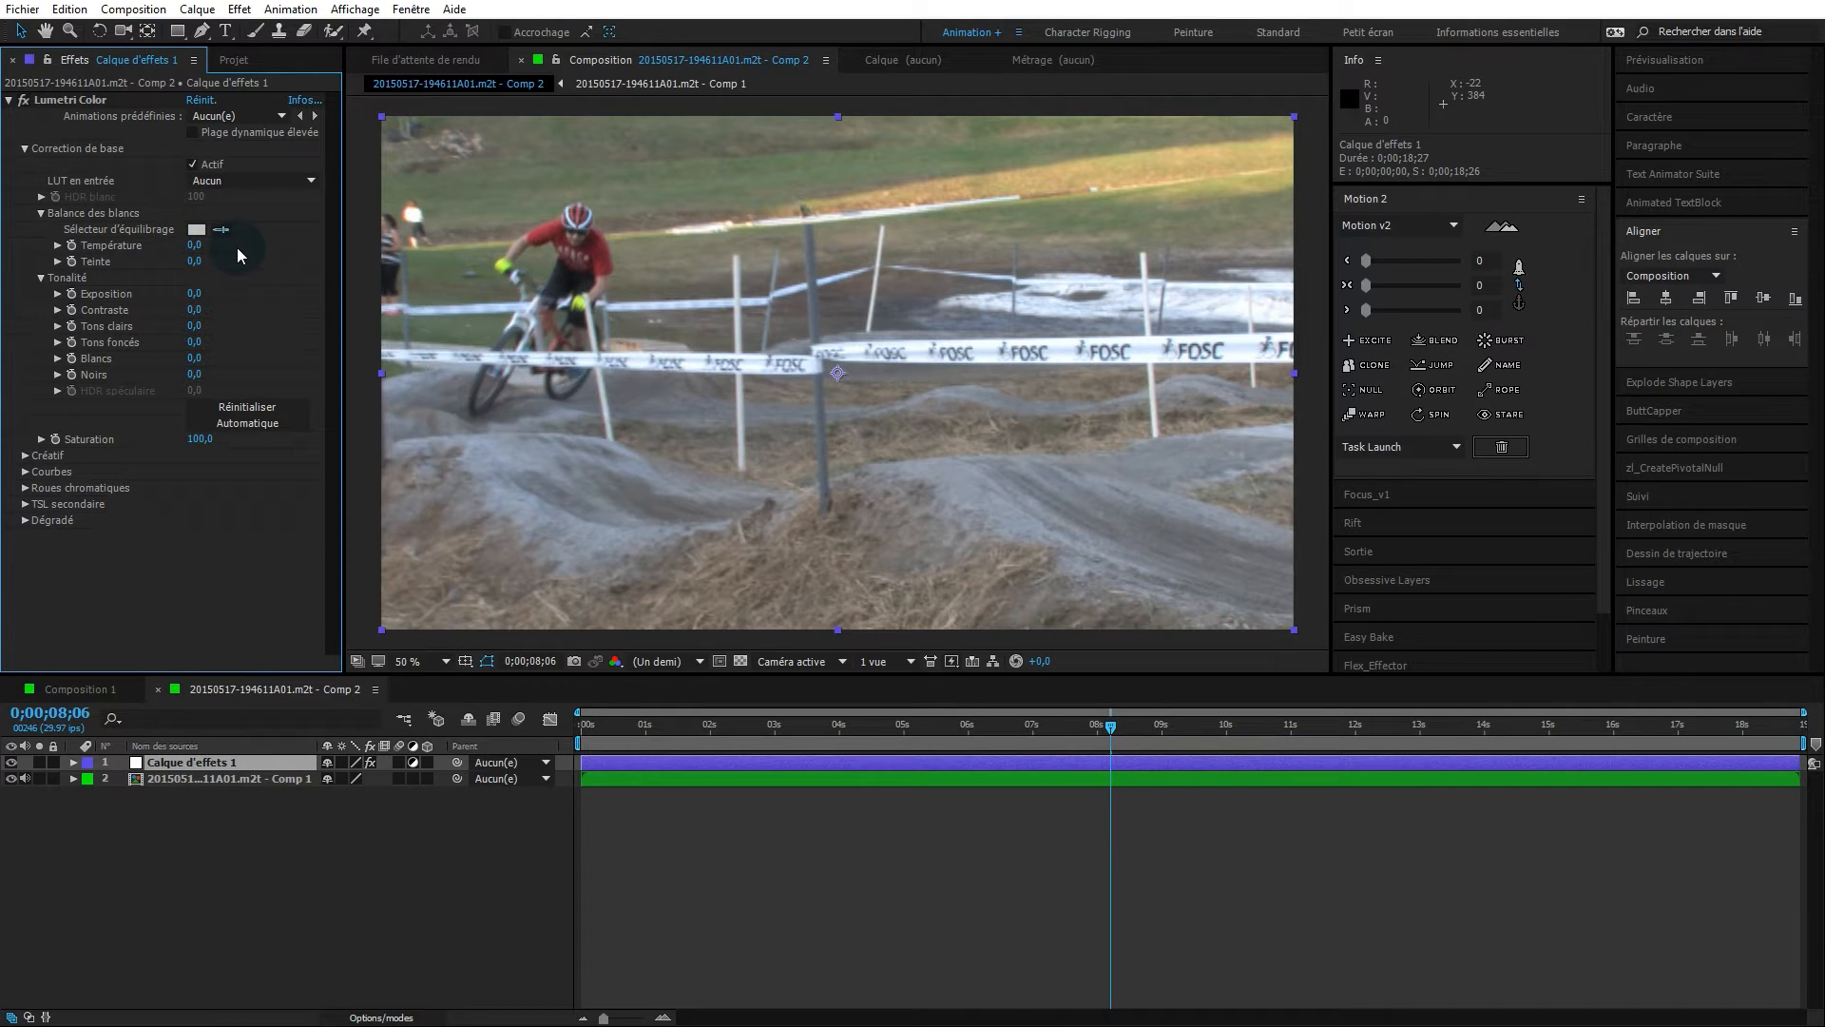
{"action": "left_click", "coordinate": [762, 384]}
{"action": "left_click_drag", "start_coordinate": [1116, 728], "coordinate": [1284, 721]}
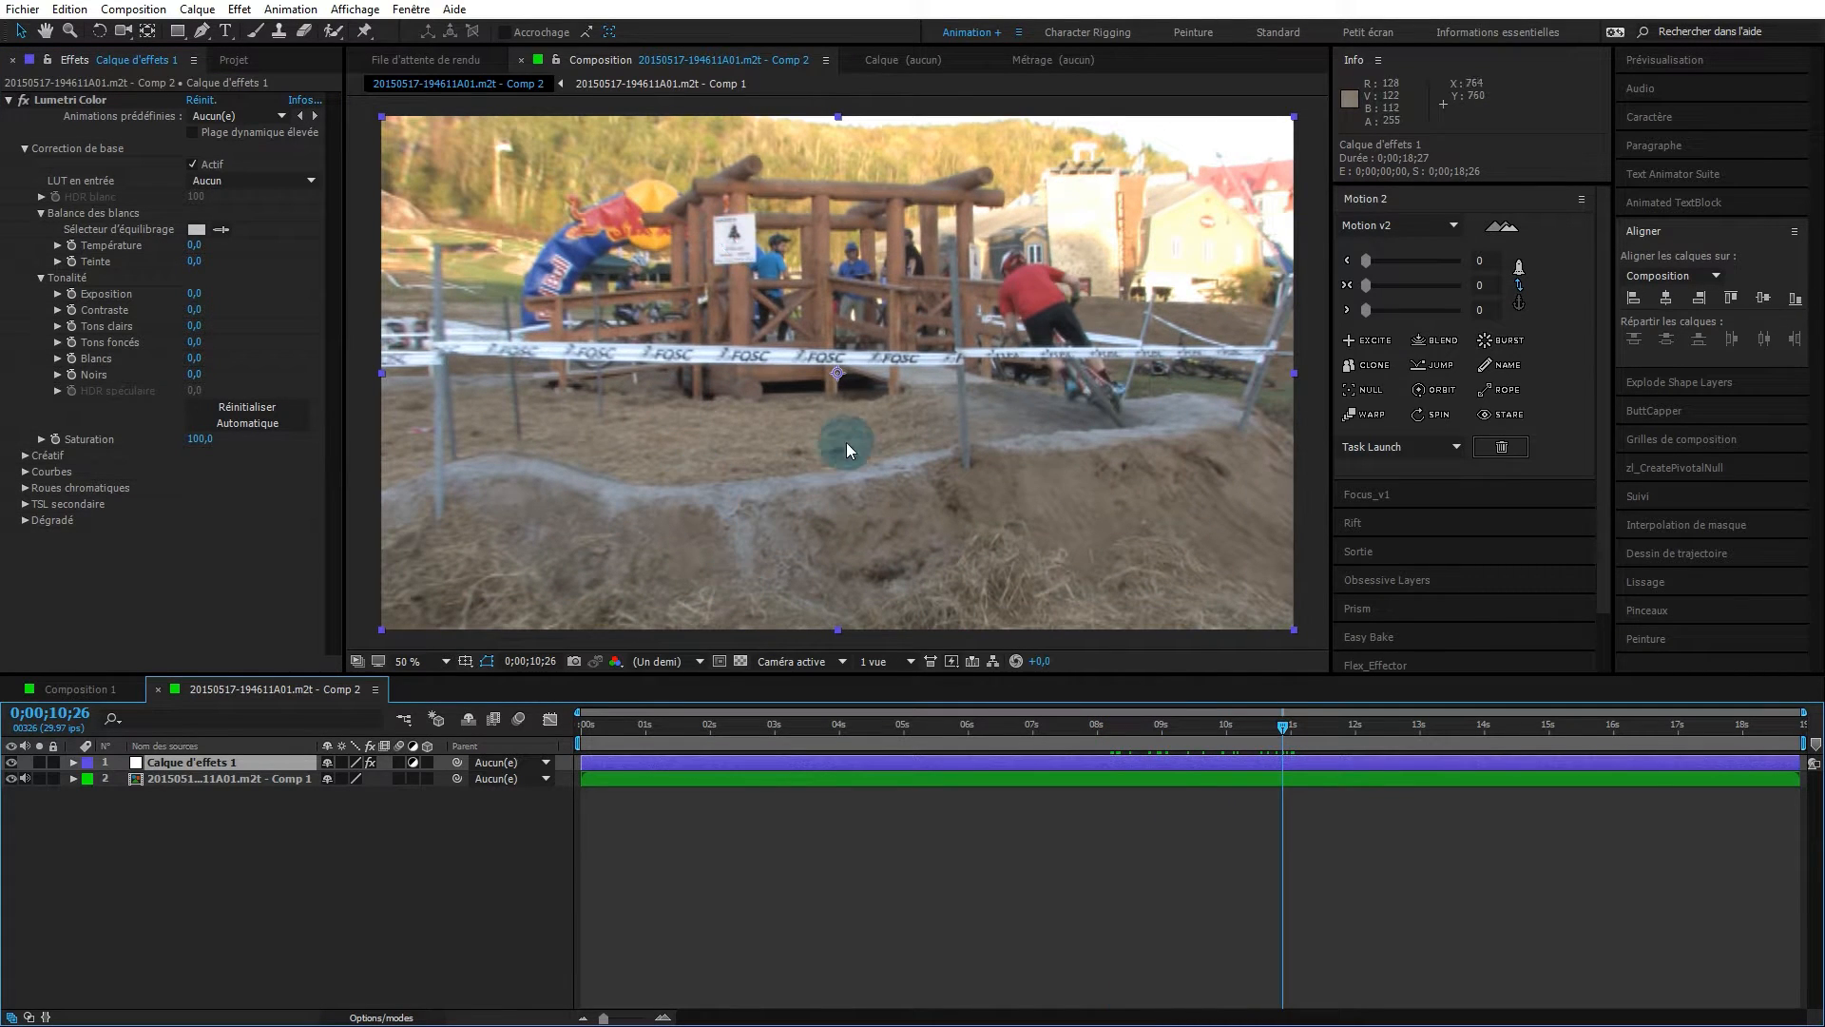
{"action": "left_click", "coordinate": [220, 230]}
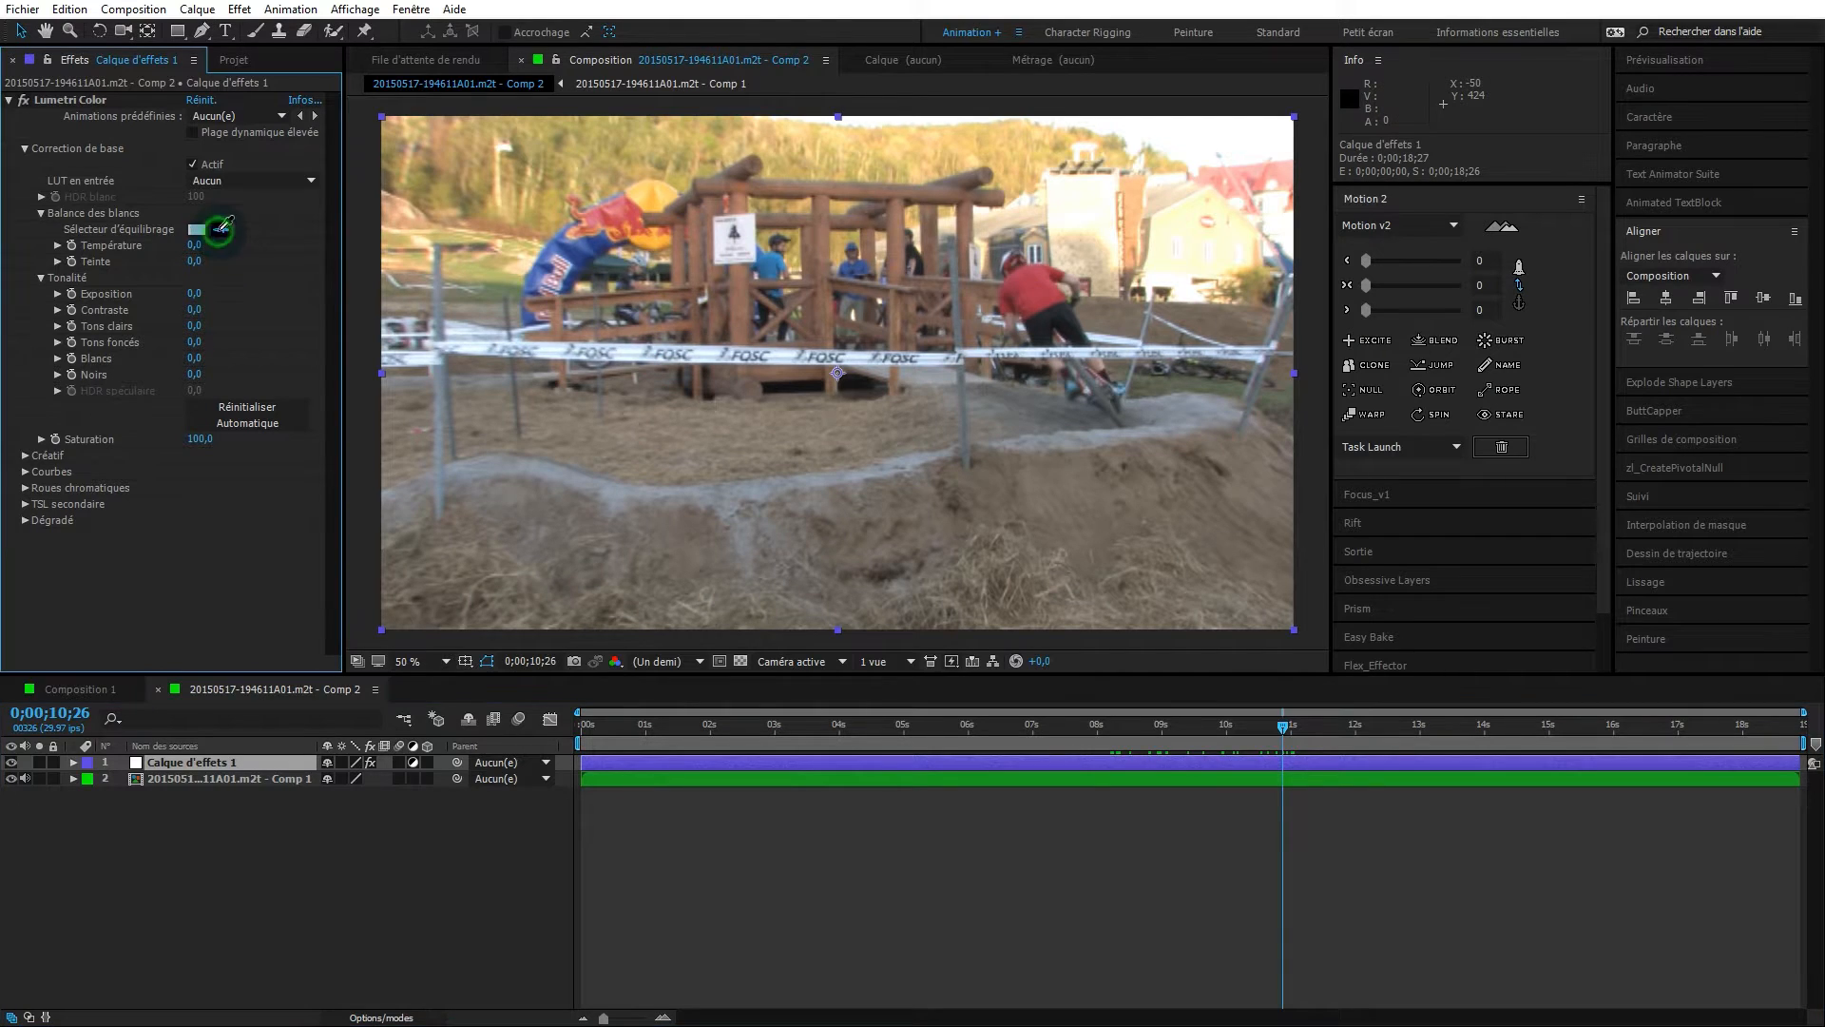
{"action": "left_click", "coordinate": [726, 235]}
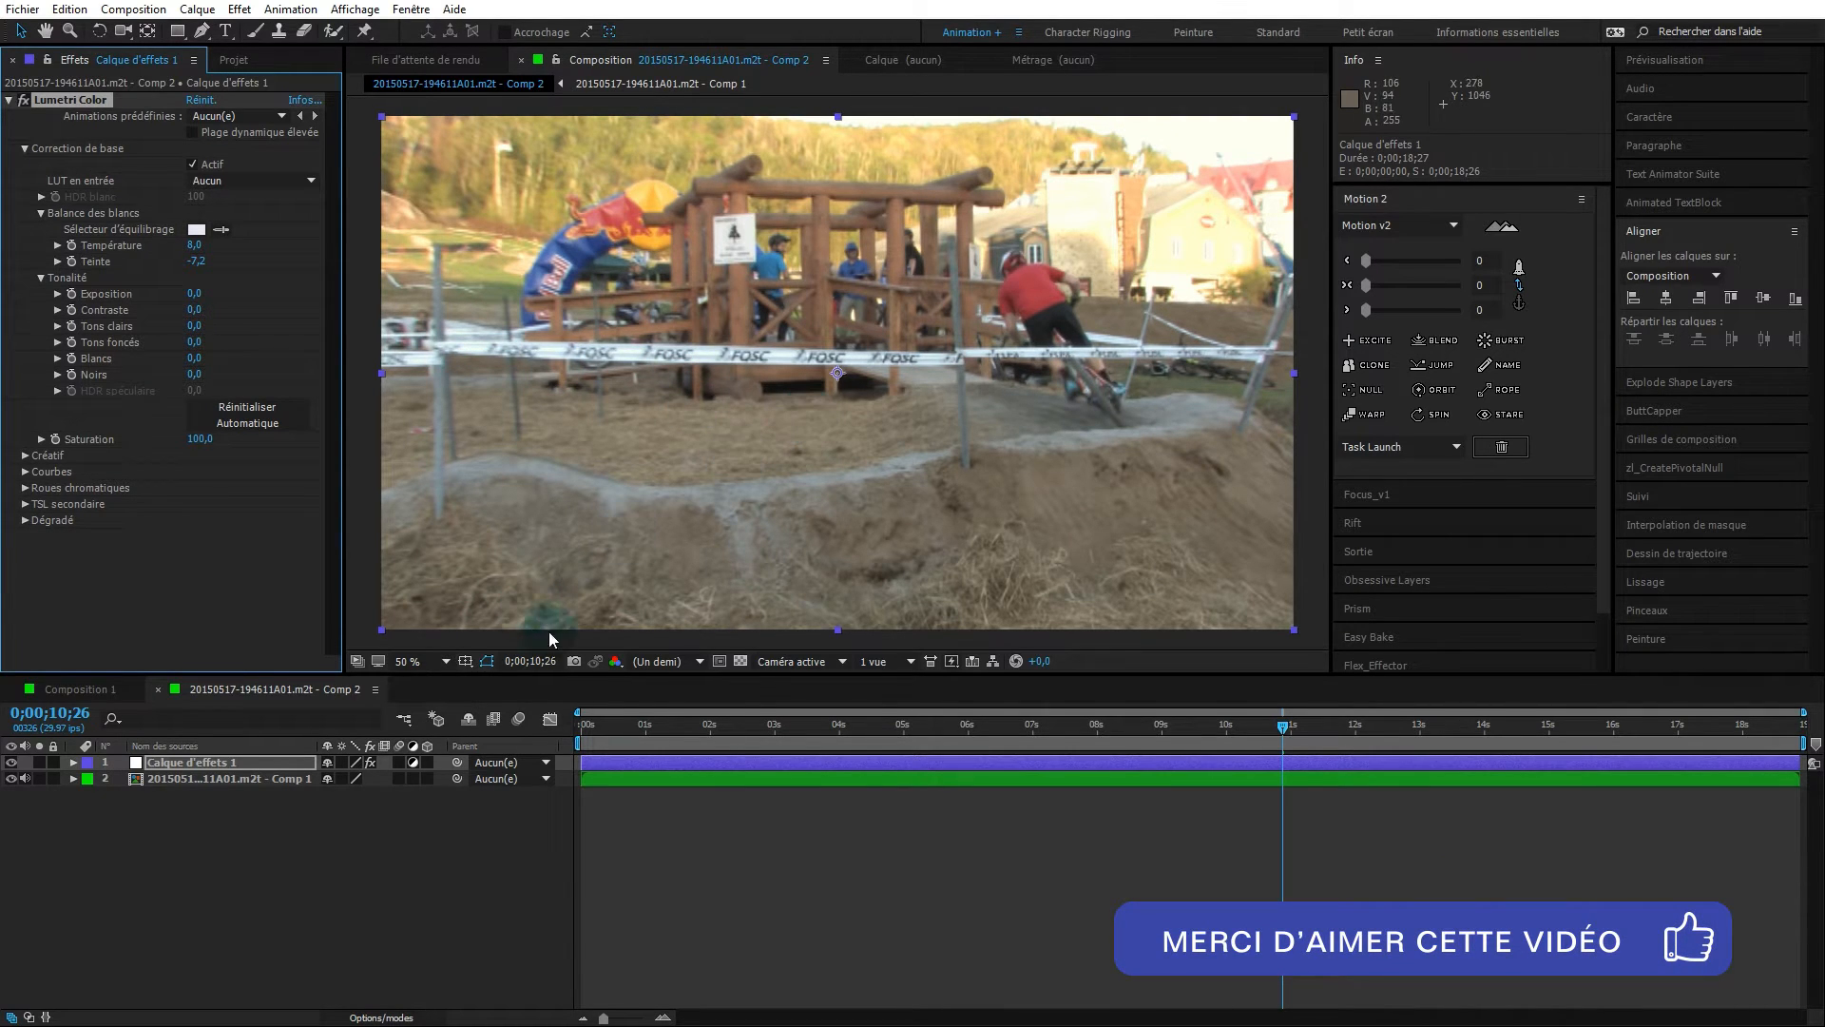
{"action": "left_click_drag", "start_coordinate": [666, 728], "coordinate": [570, 730]}
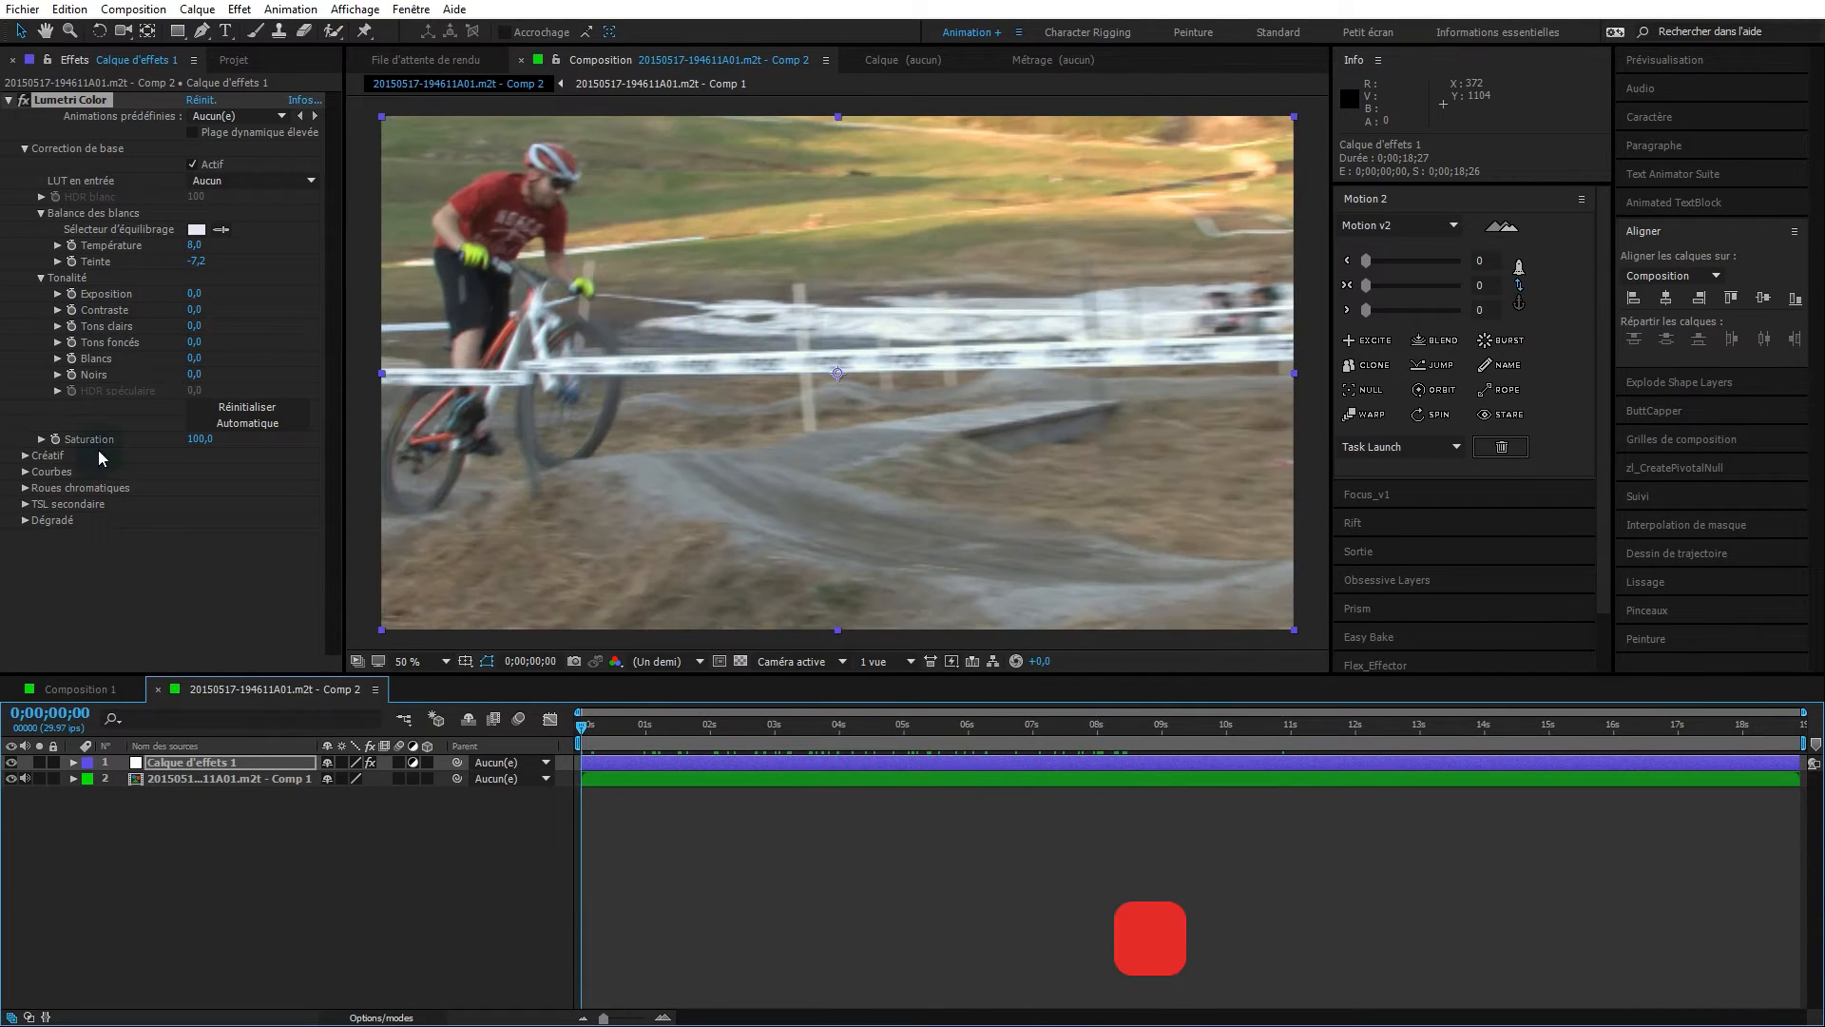
- In TSL secondaire at 0;00;00;15, set the key colour from the rider's red shirt and add a darker red sample from it
{"action": "left_click", "coordinate": [26, 148]}
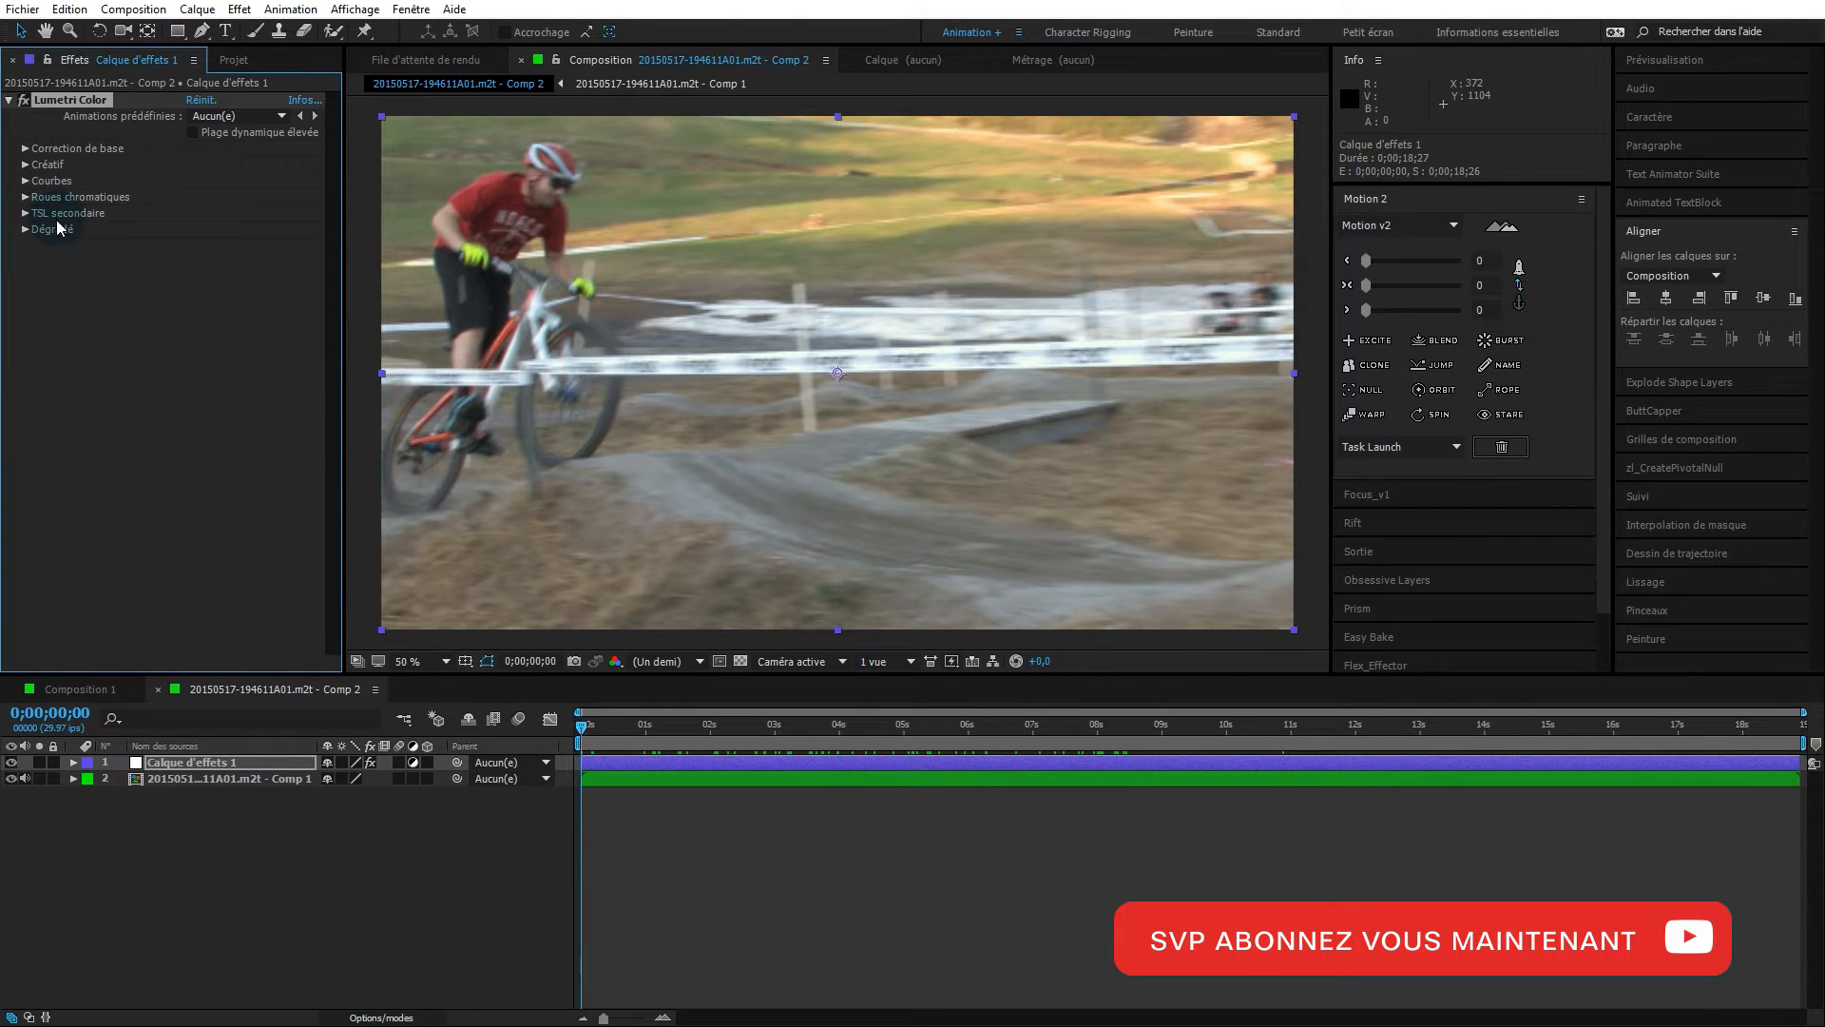
{"action": "left_click", "coordinate": [25, 213]}
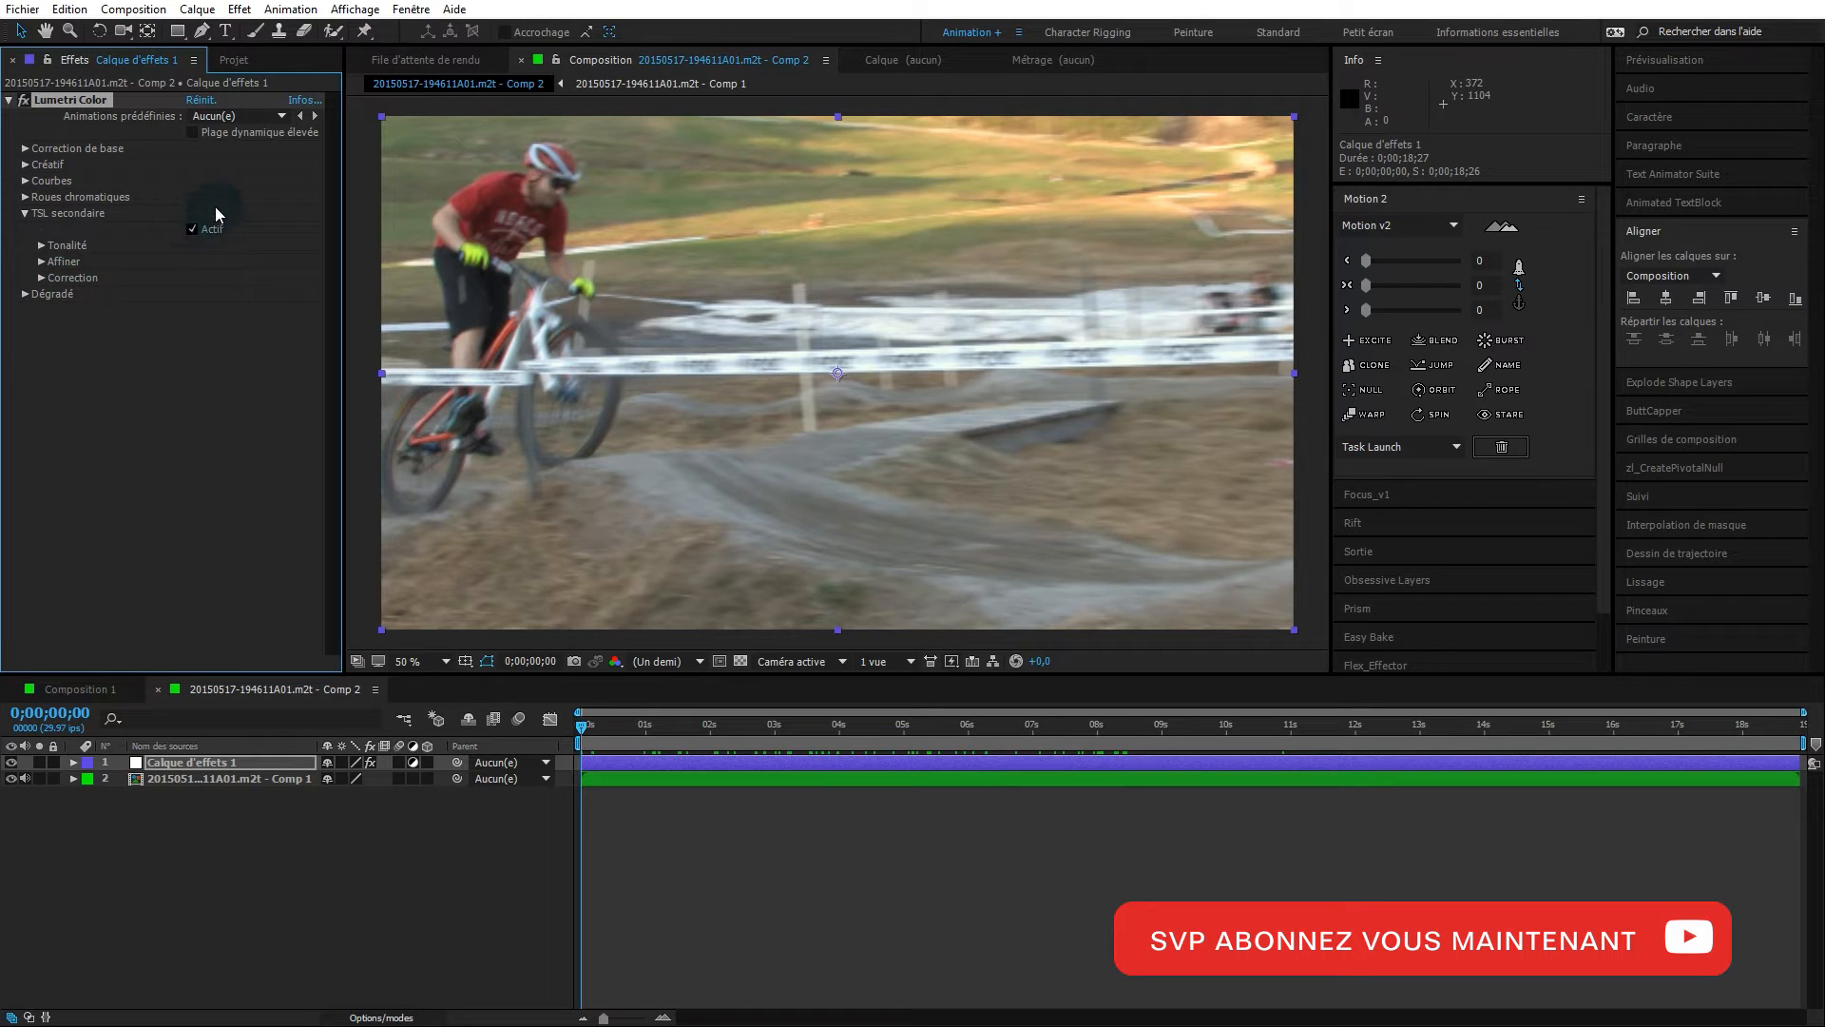
{"action": "left_click", "coordinate": [42, 246]}
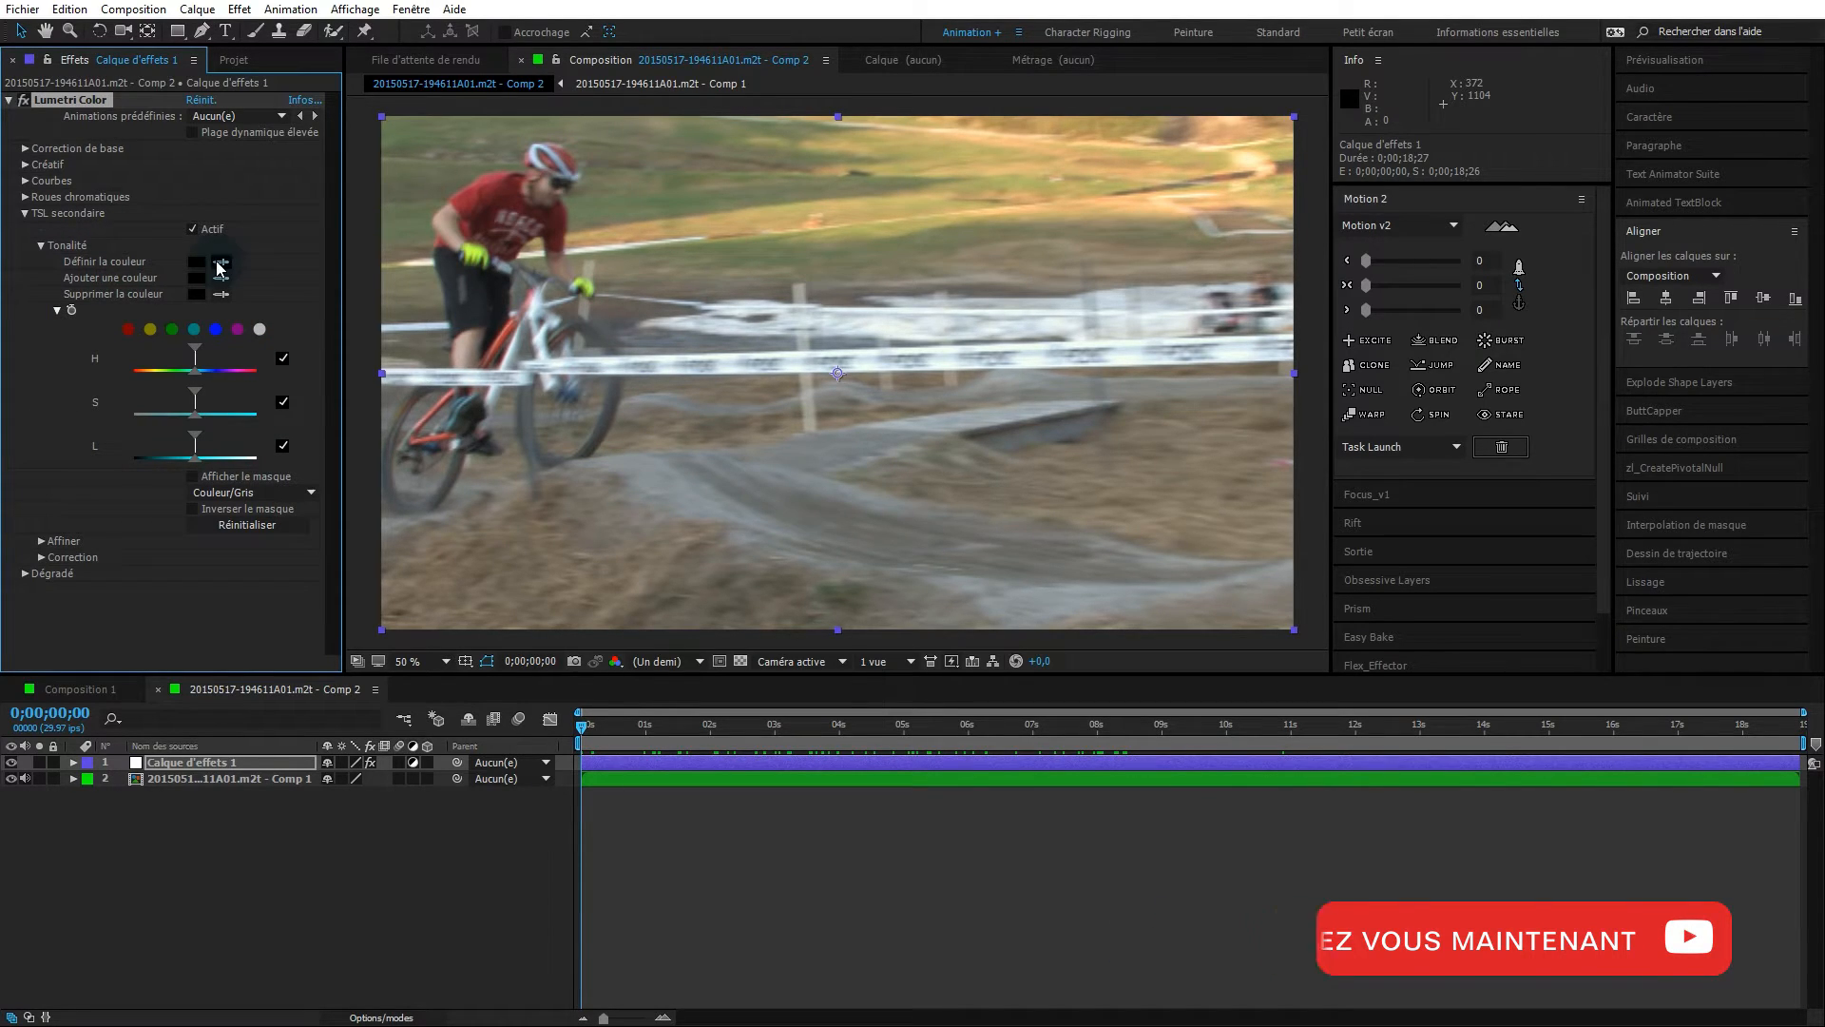
{"action": "left_click_drag", "start_coordinate": [584, 730], "coordinate": [617, 725]}
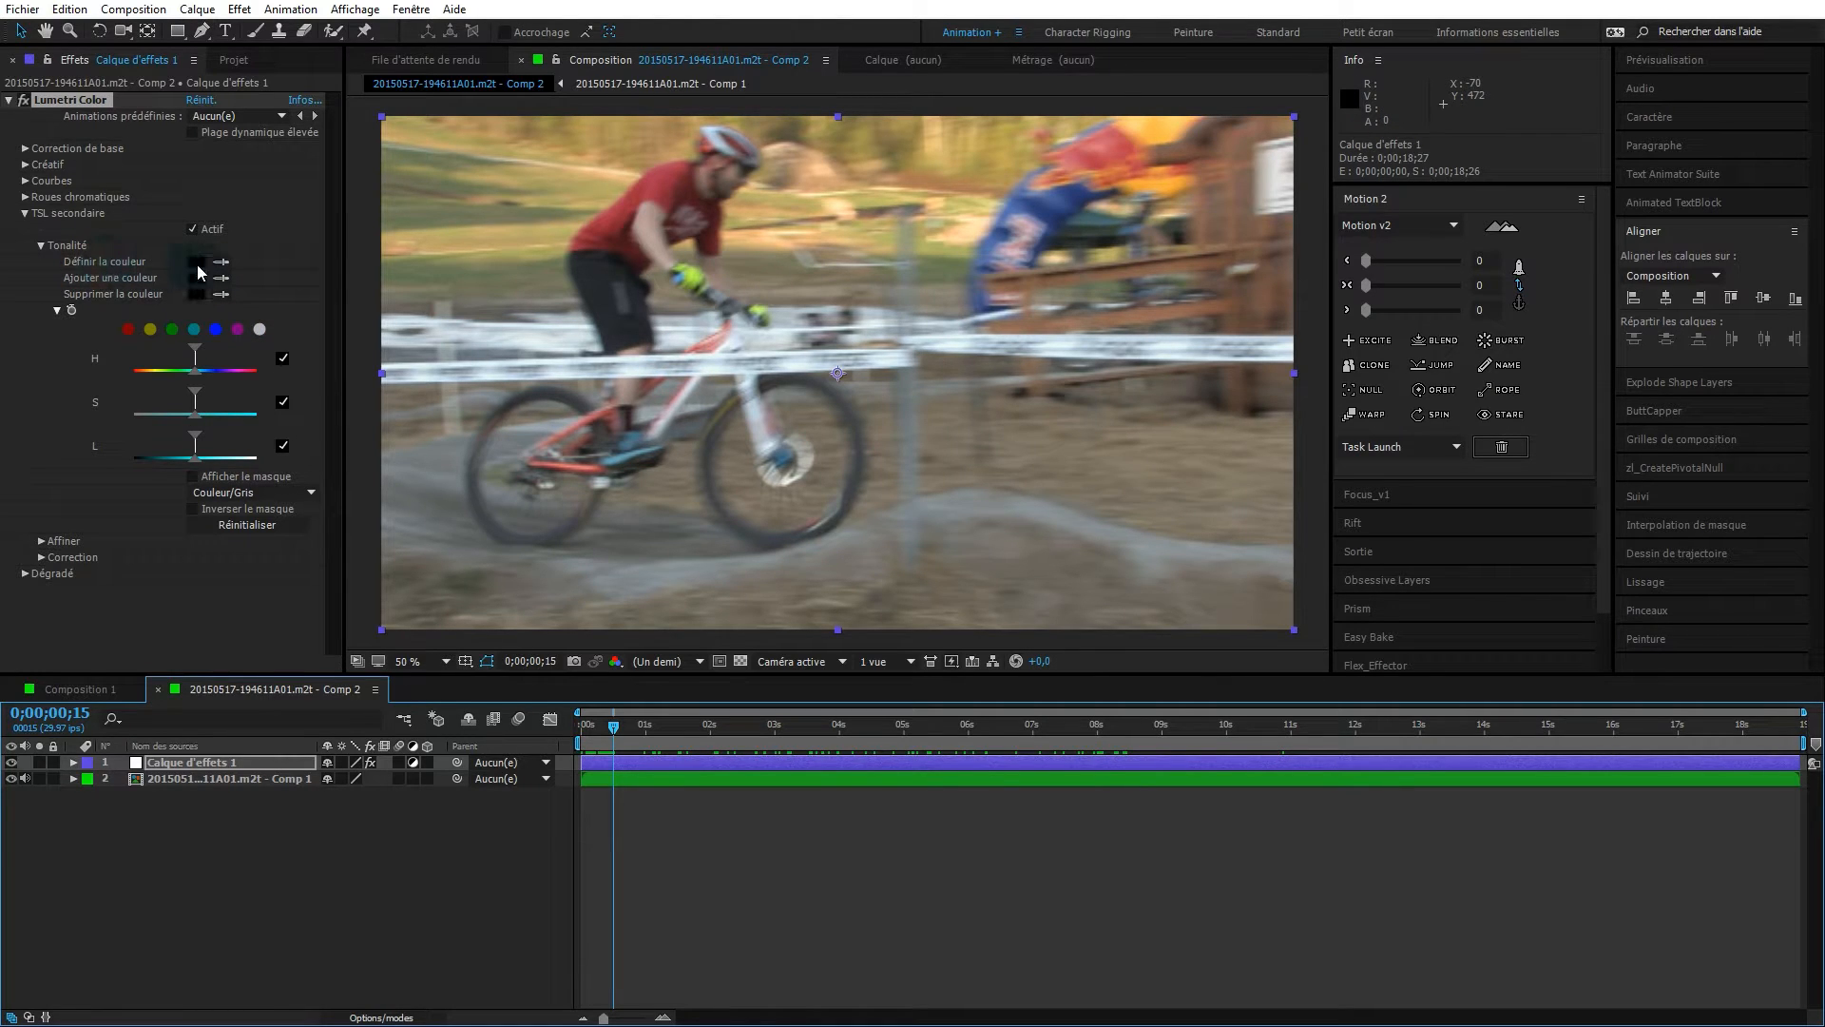
{"action": "left_click", "coordinate": [222, 263]}
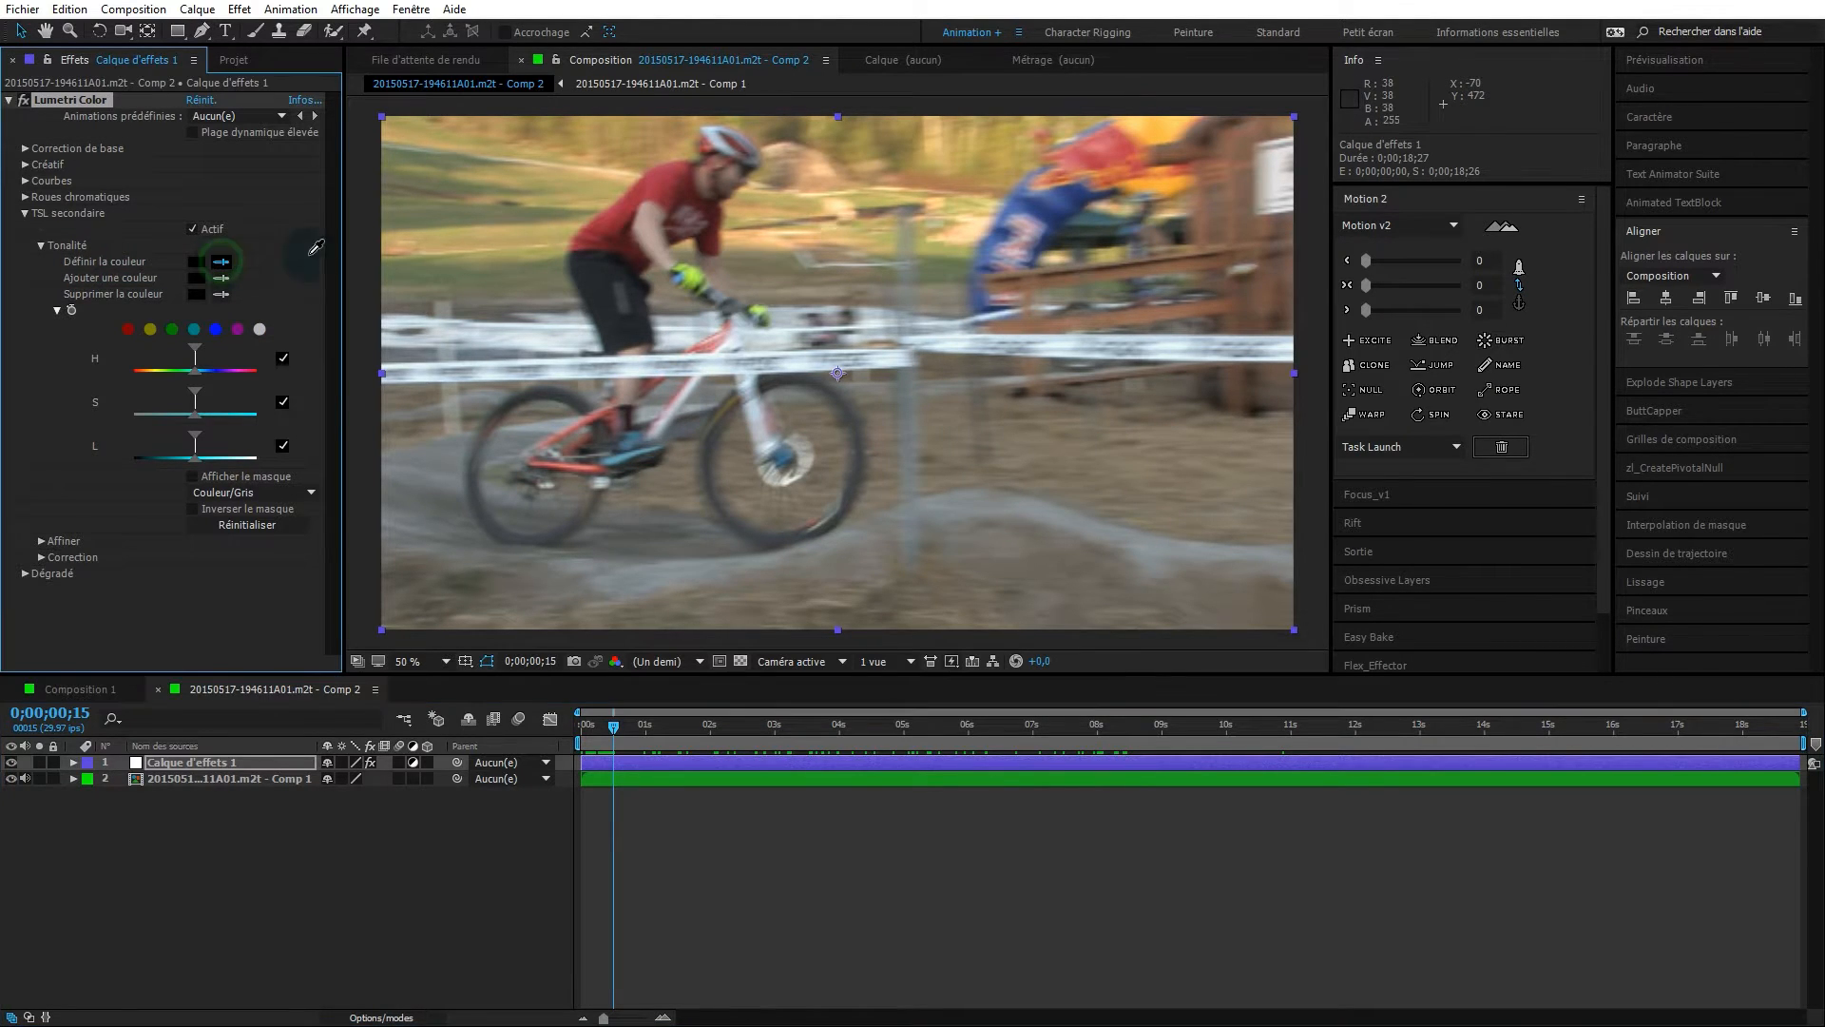
{"action": "left_click", "coordinate": [656, 173]}
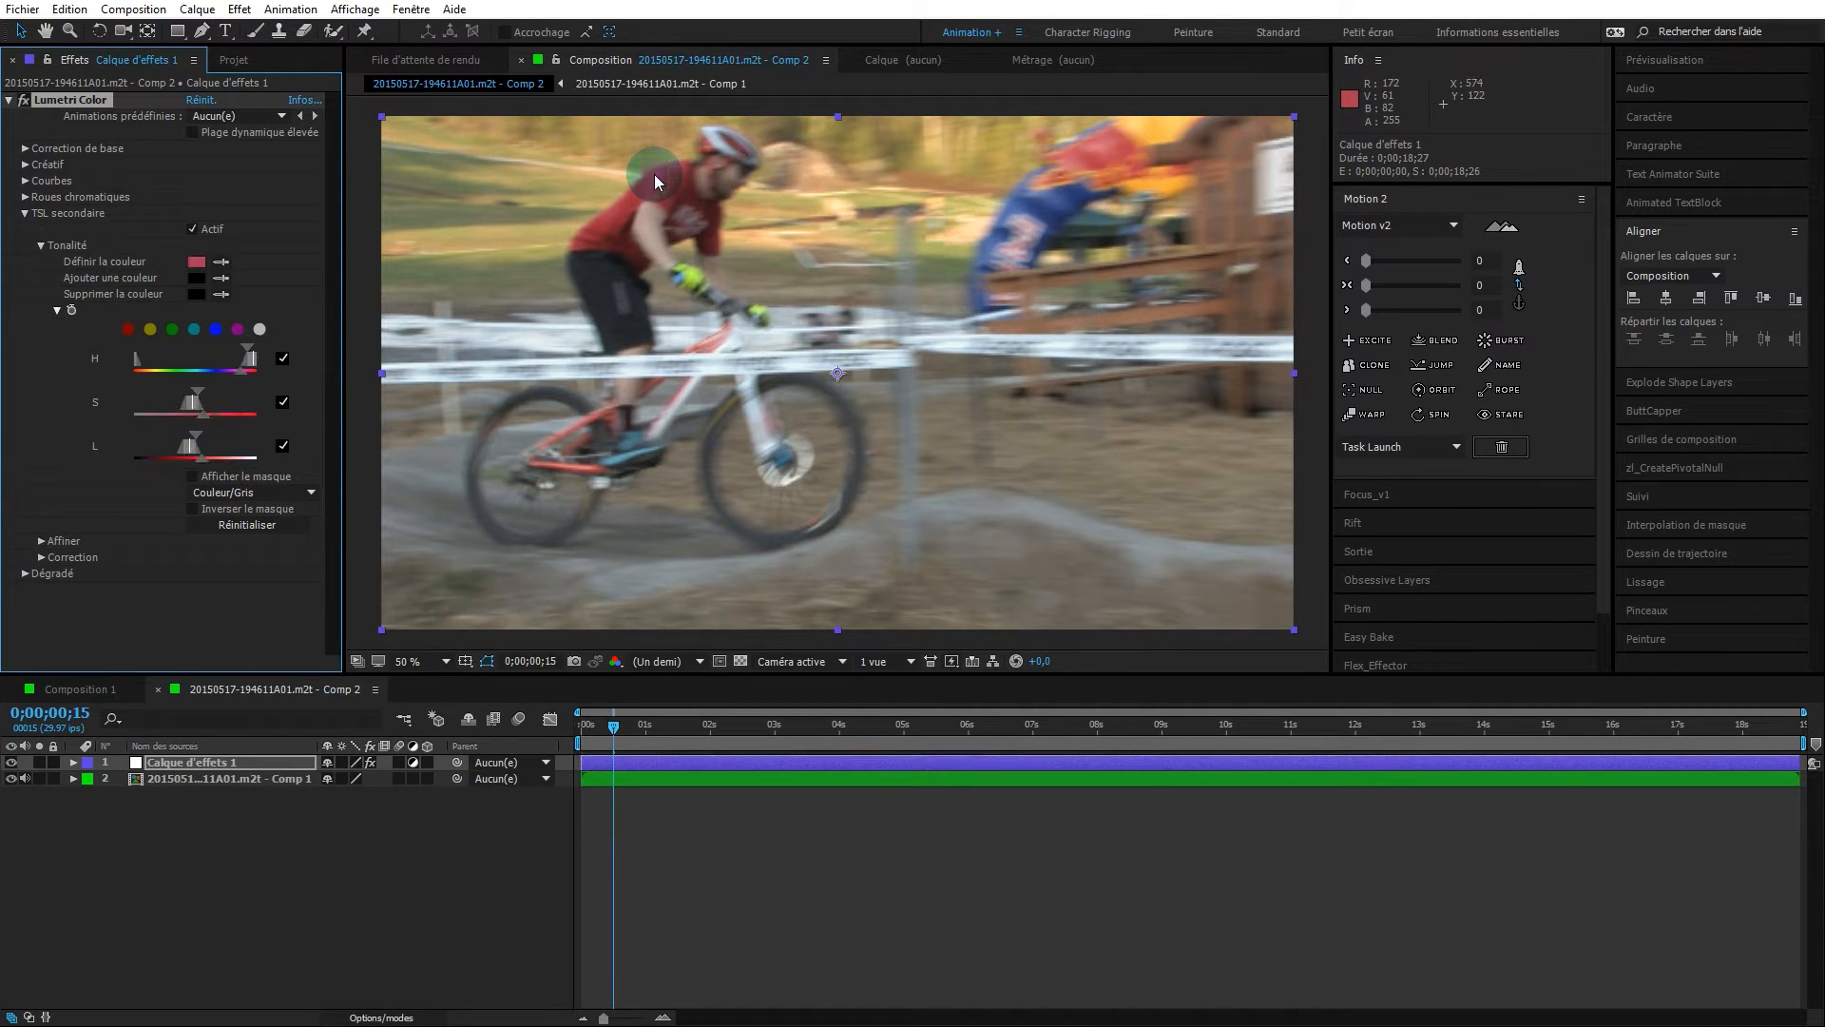
{"action": "left_click", "coordinate": [223, 279]}
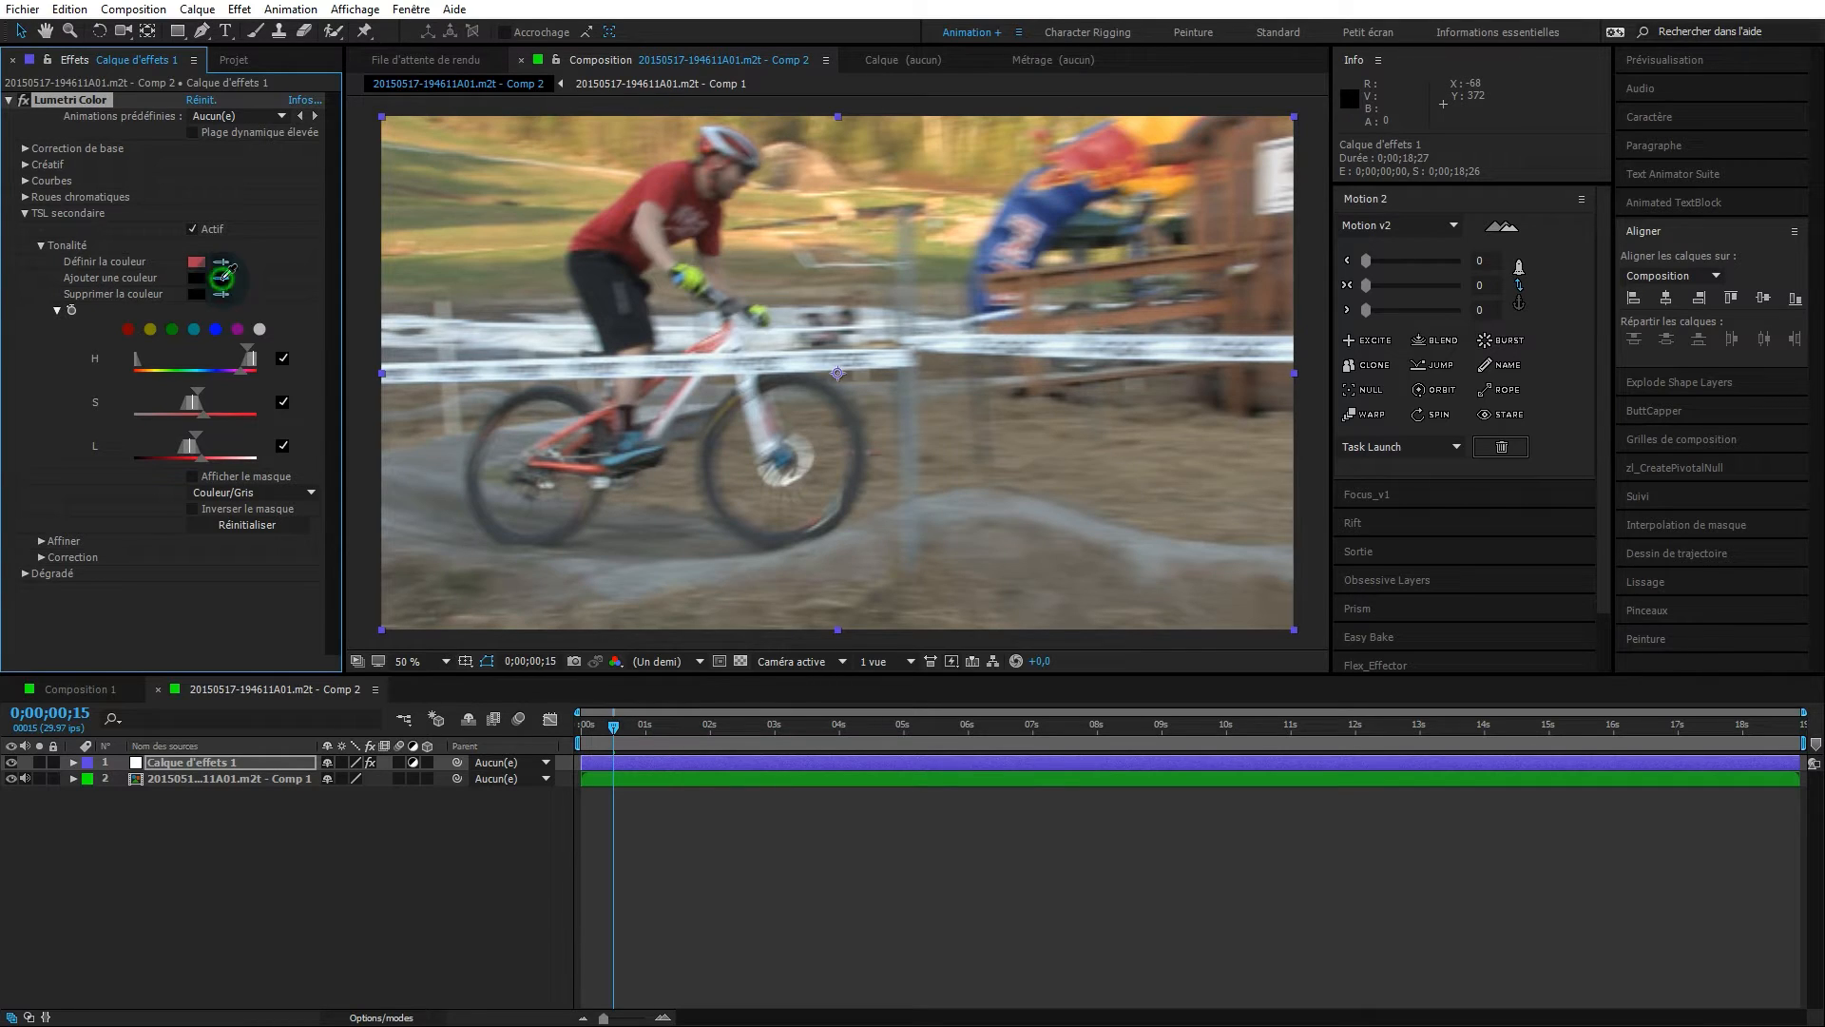
{"action": "left_click", "coordinate": [691, 191]}
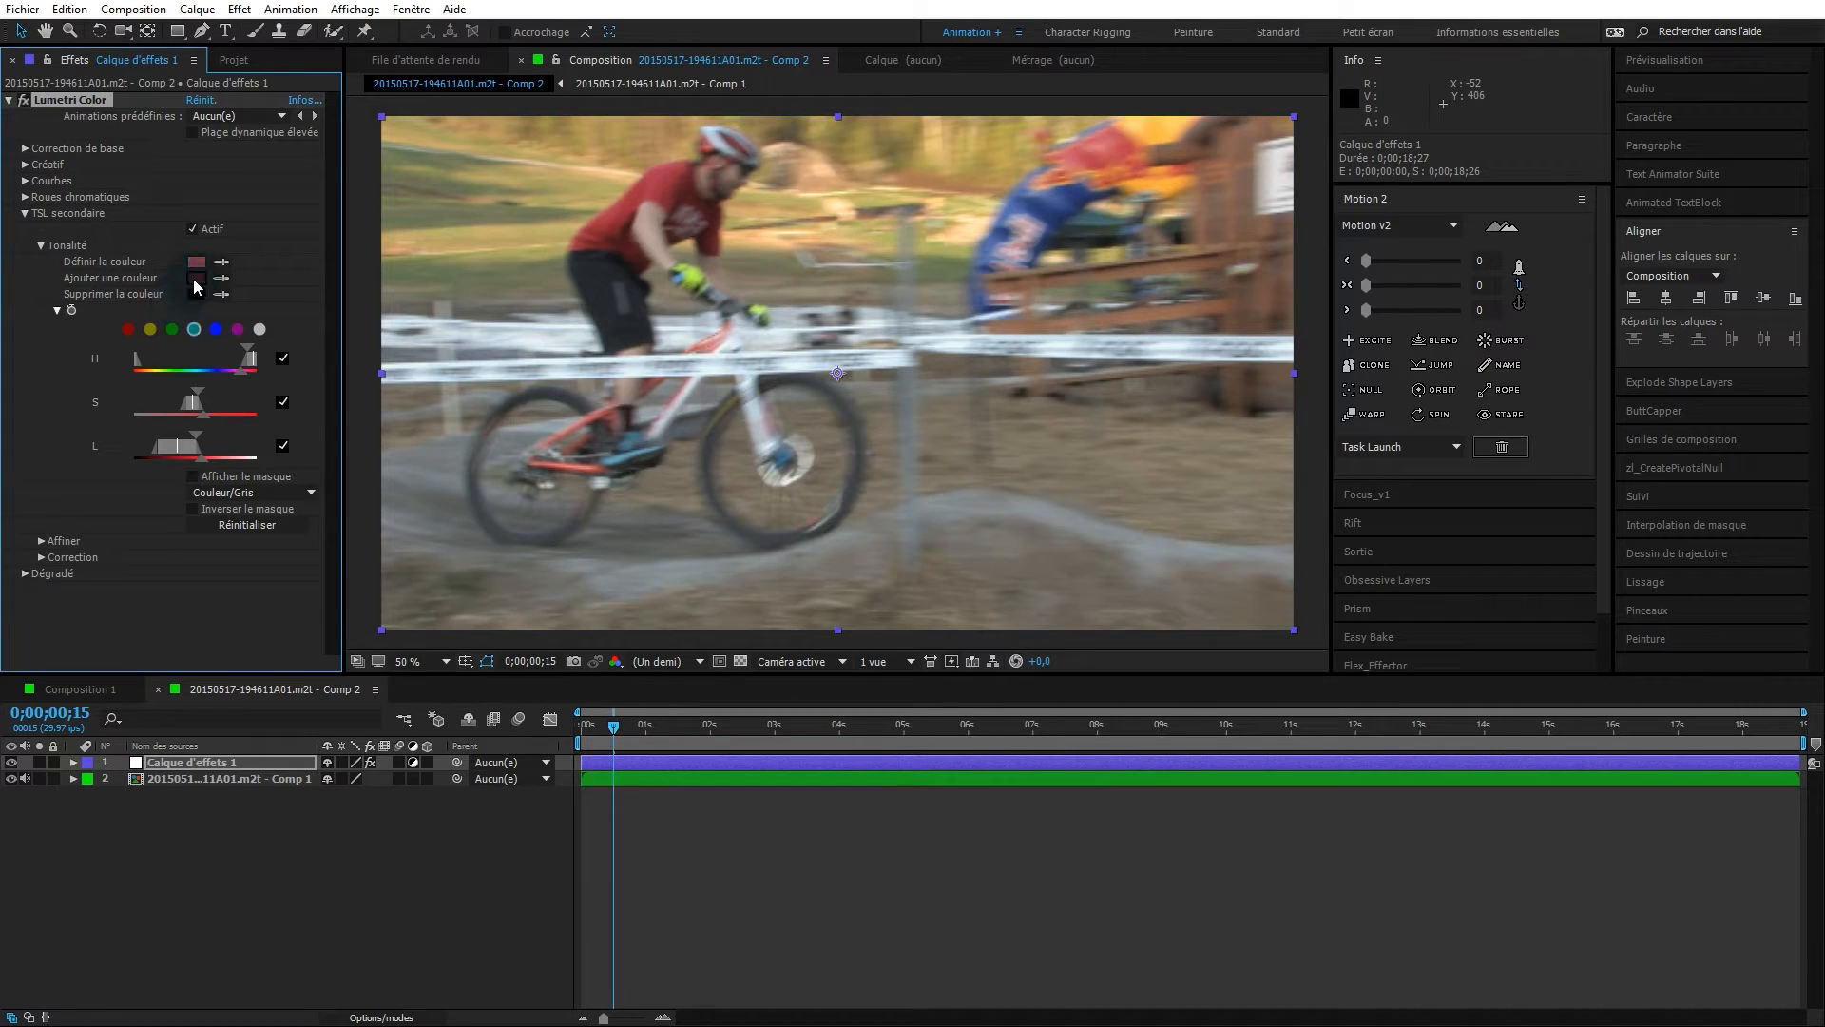
{"action": "left_click", "coordinate": [453, 339]}
{"action": "left_click", "coordinate": [237, 329]}
{"action": "left_click", "coordinate": [382, 508]}
{"action": "left_click", "coordinate": [1103, 159]}
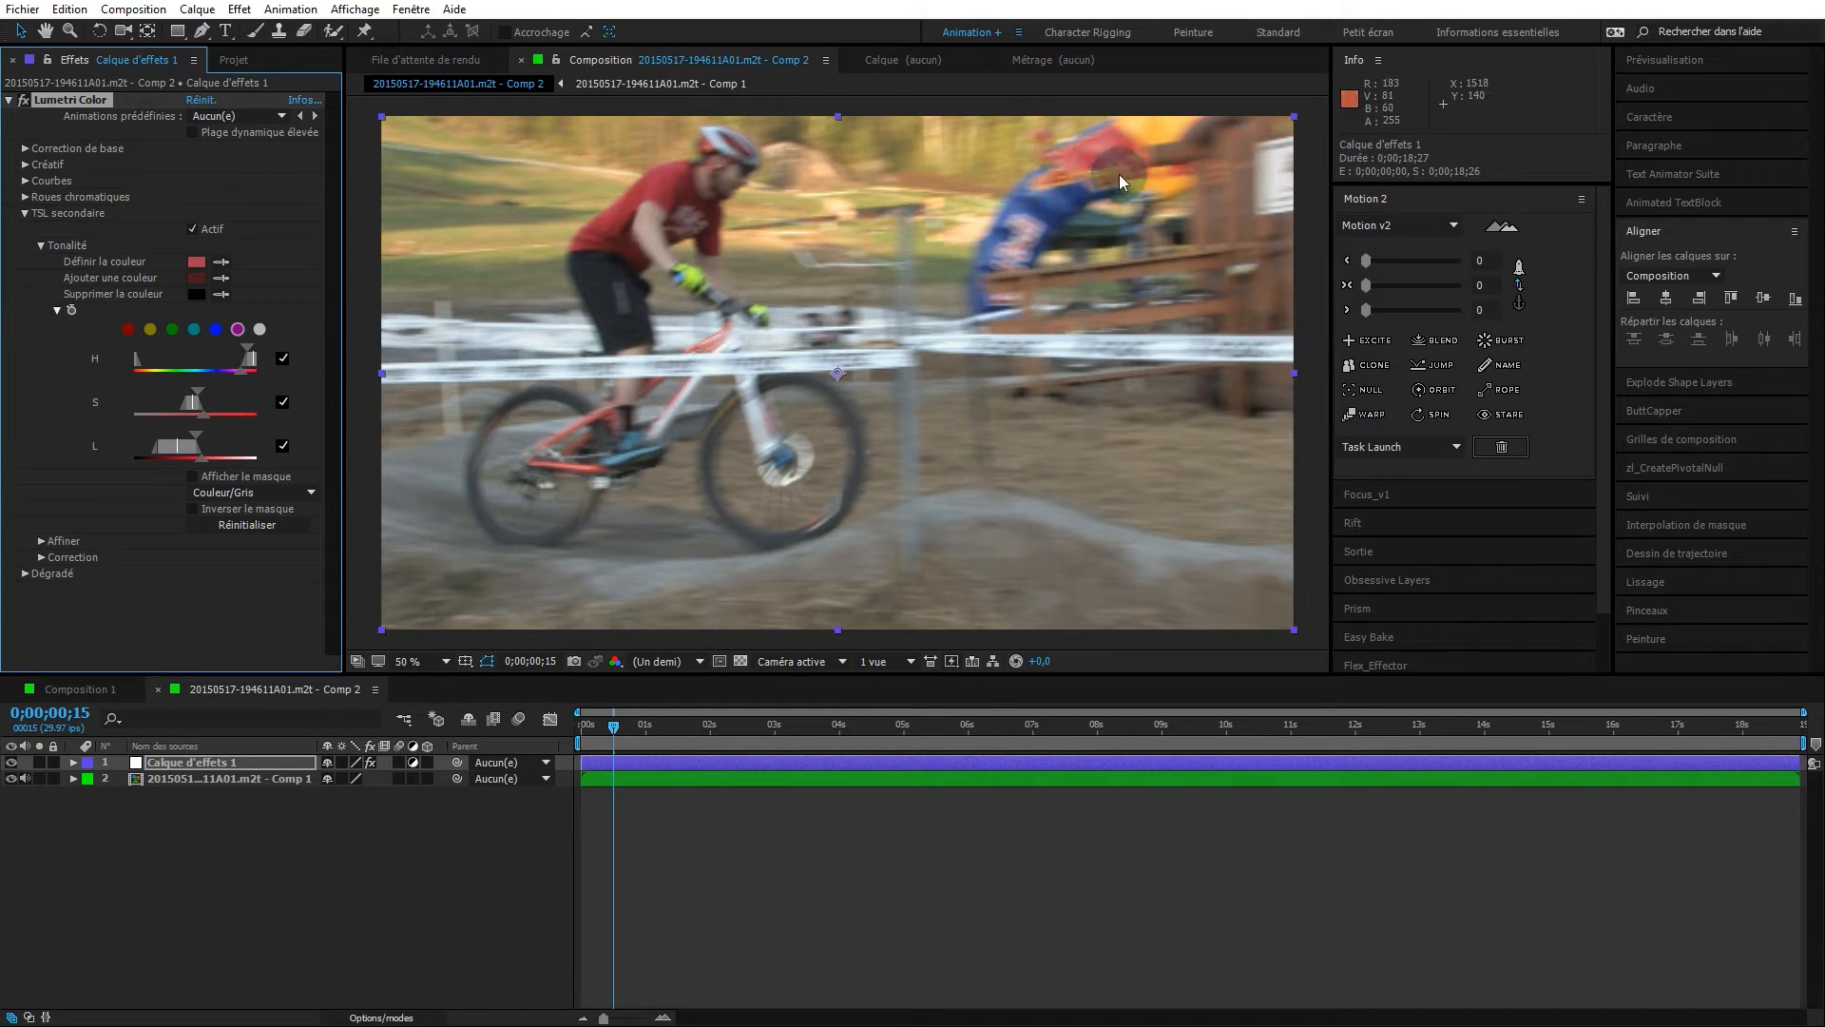
{"action": "left_click", "coordinate": [1064, 162]}
- Compare the TSL secondaire mask with the normal image and leave the mask displayed
{"action": "left_click", "coordinate": [193, 477]}
{"action": "left_click", "coordinate": [567, 363]}
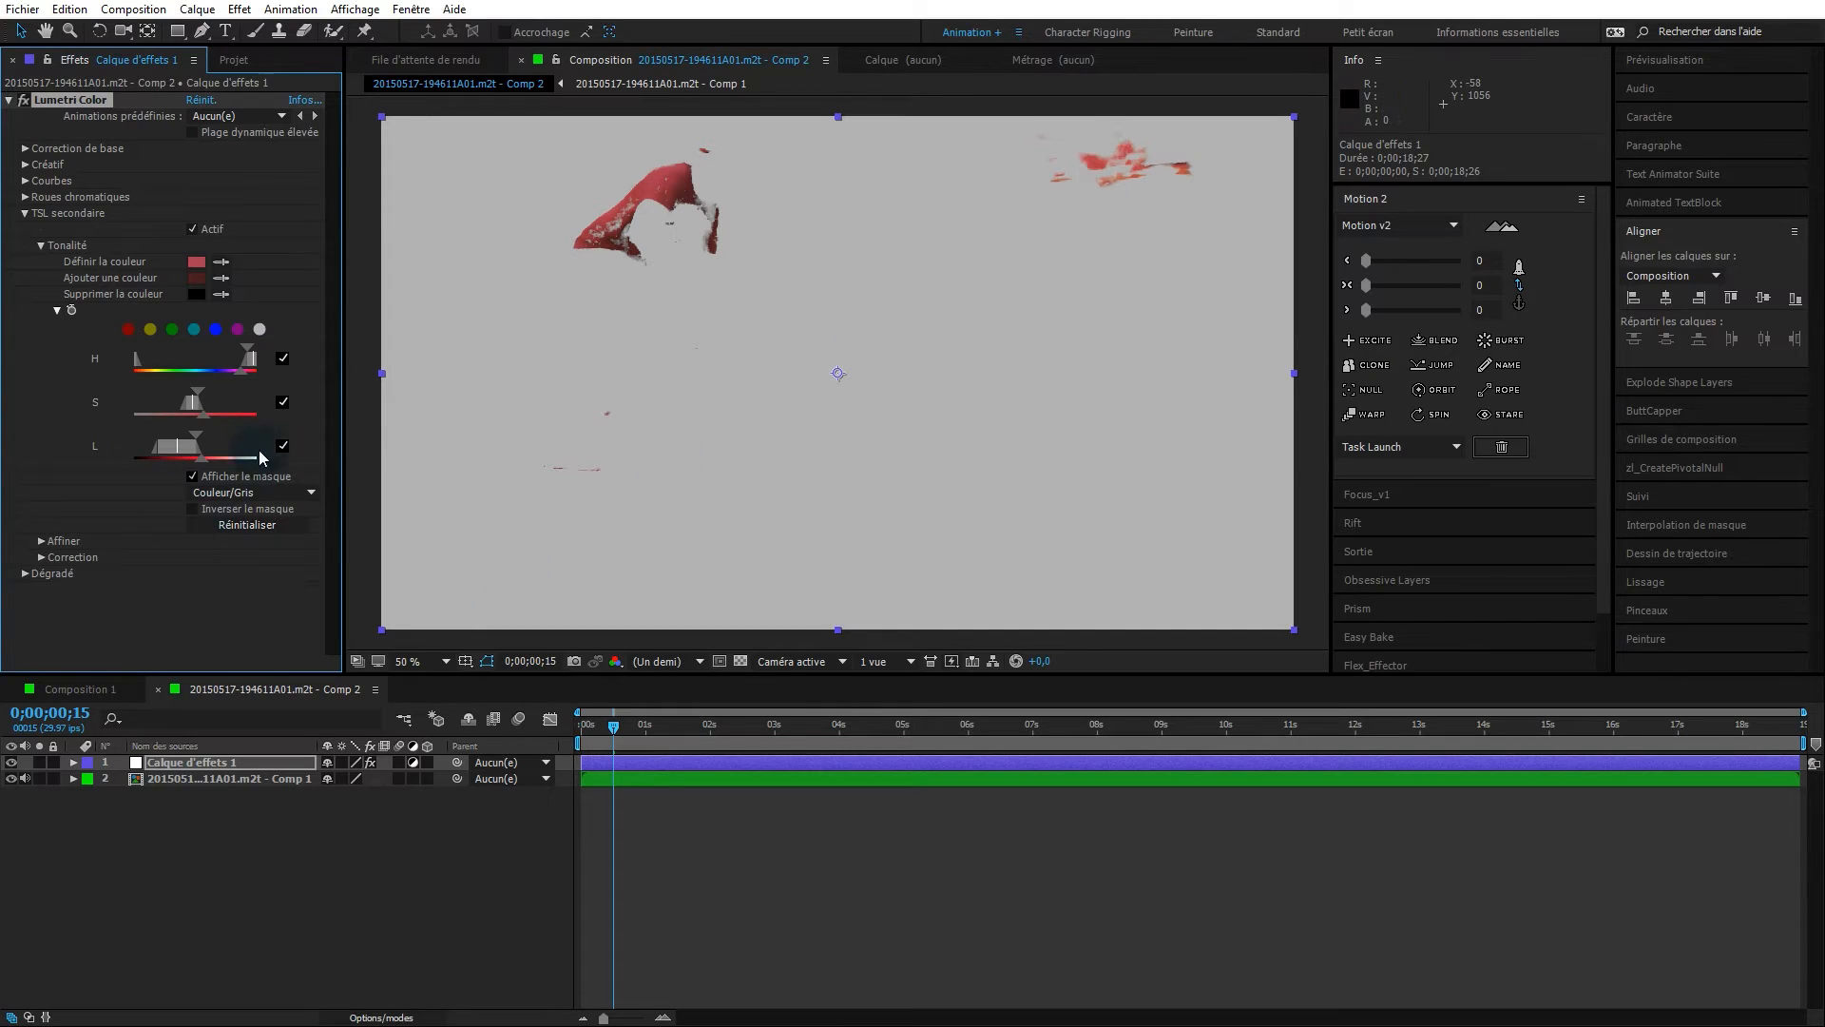
{"action": "left_click", "coordinate": [193, 476]}
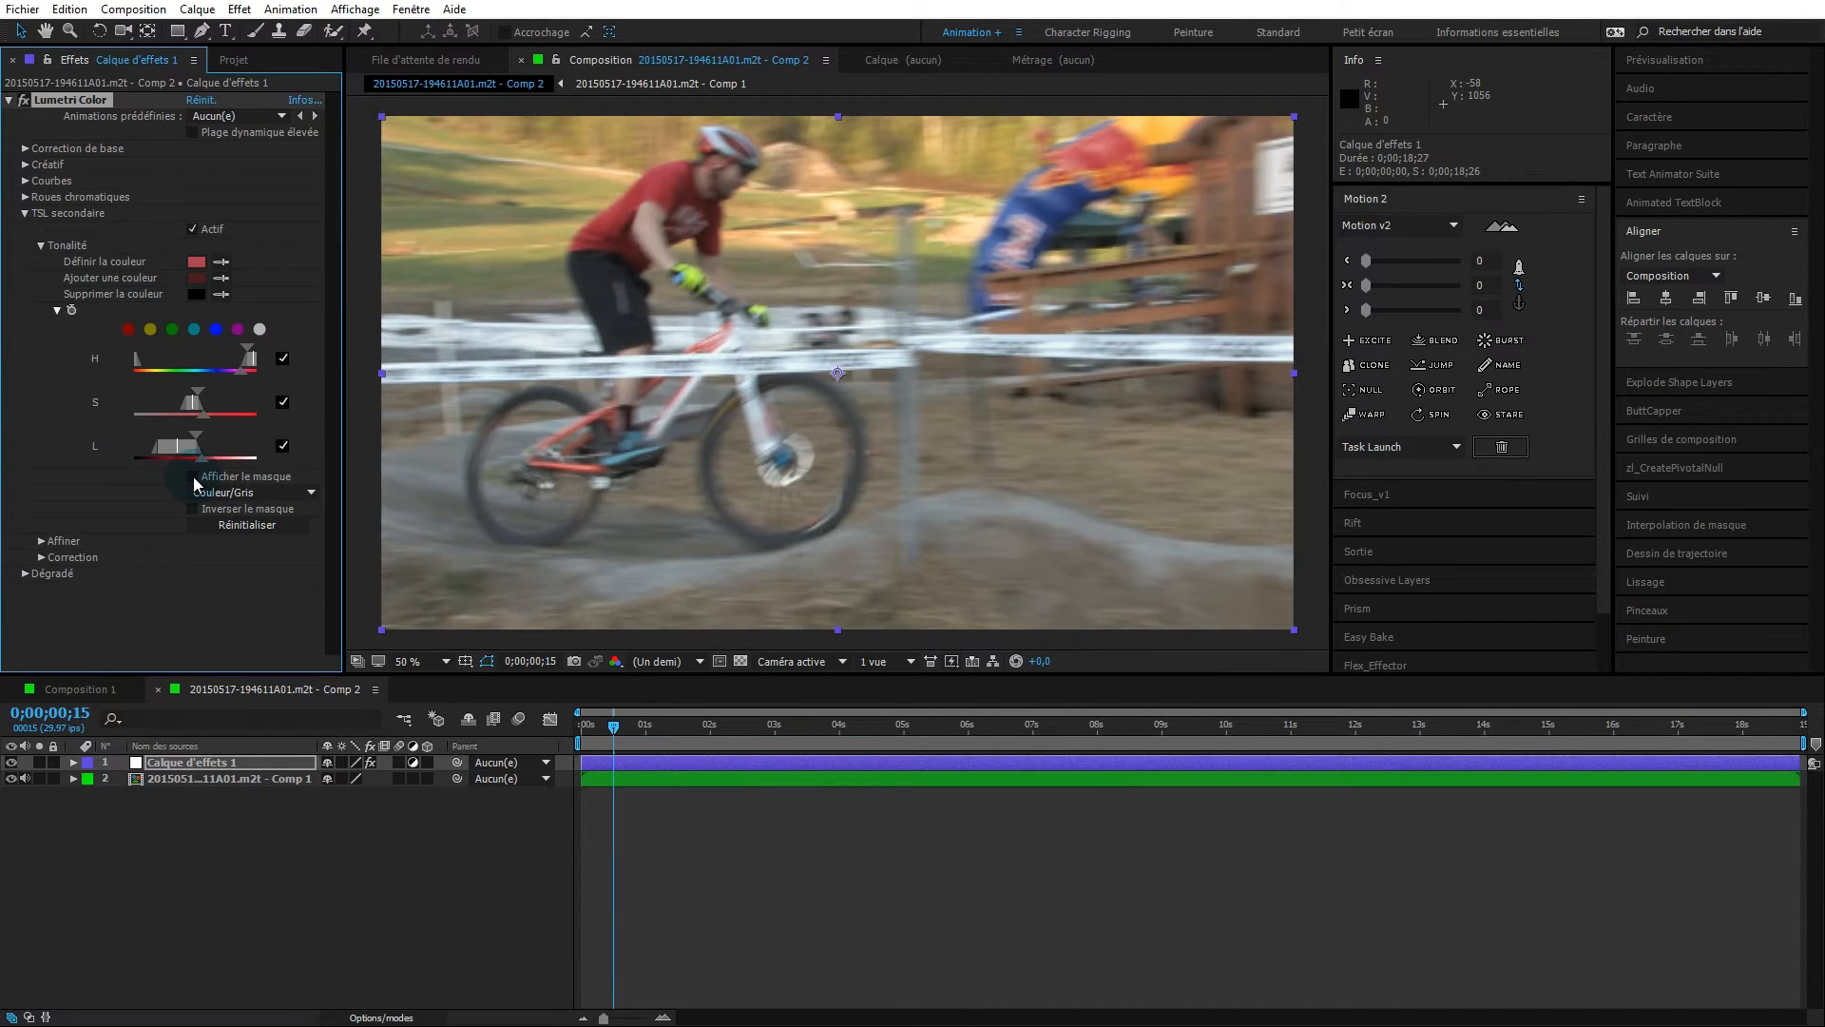
{"action": "left_click", "coordinate": [193, 476]}
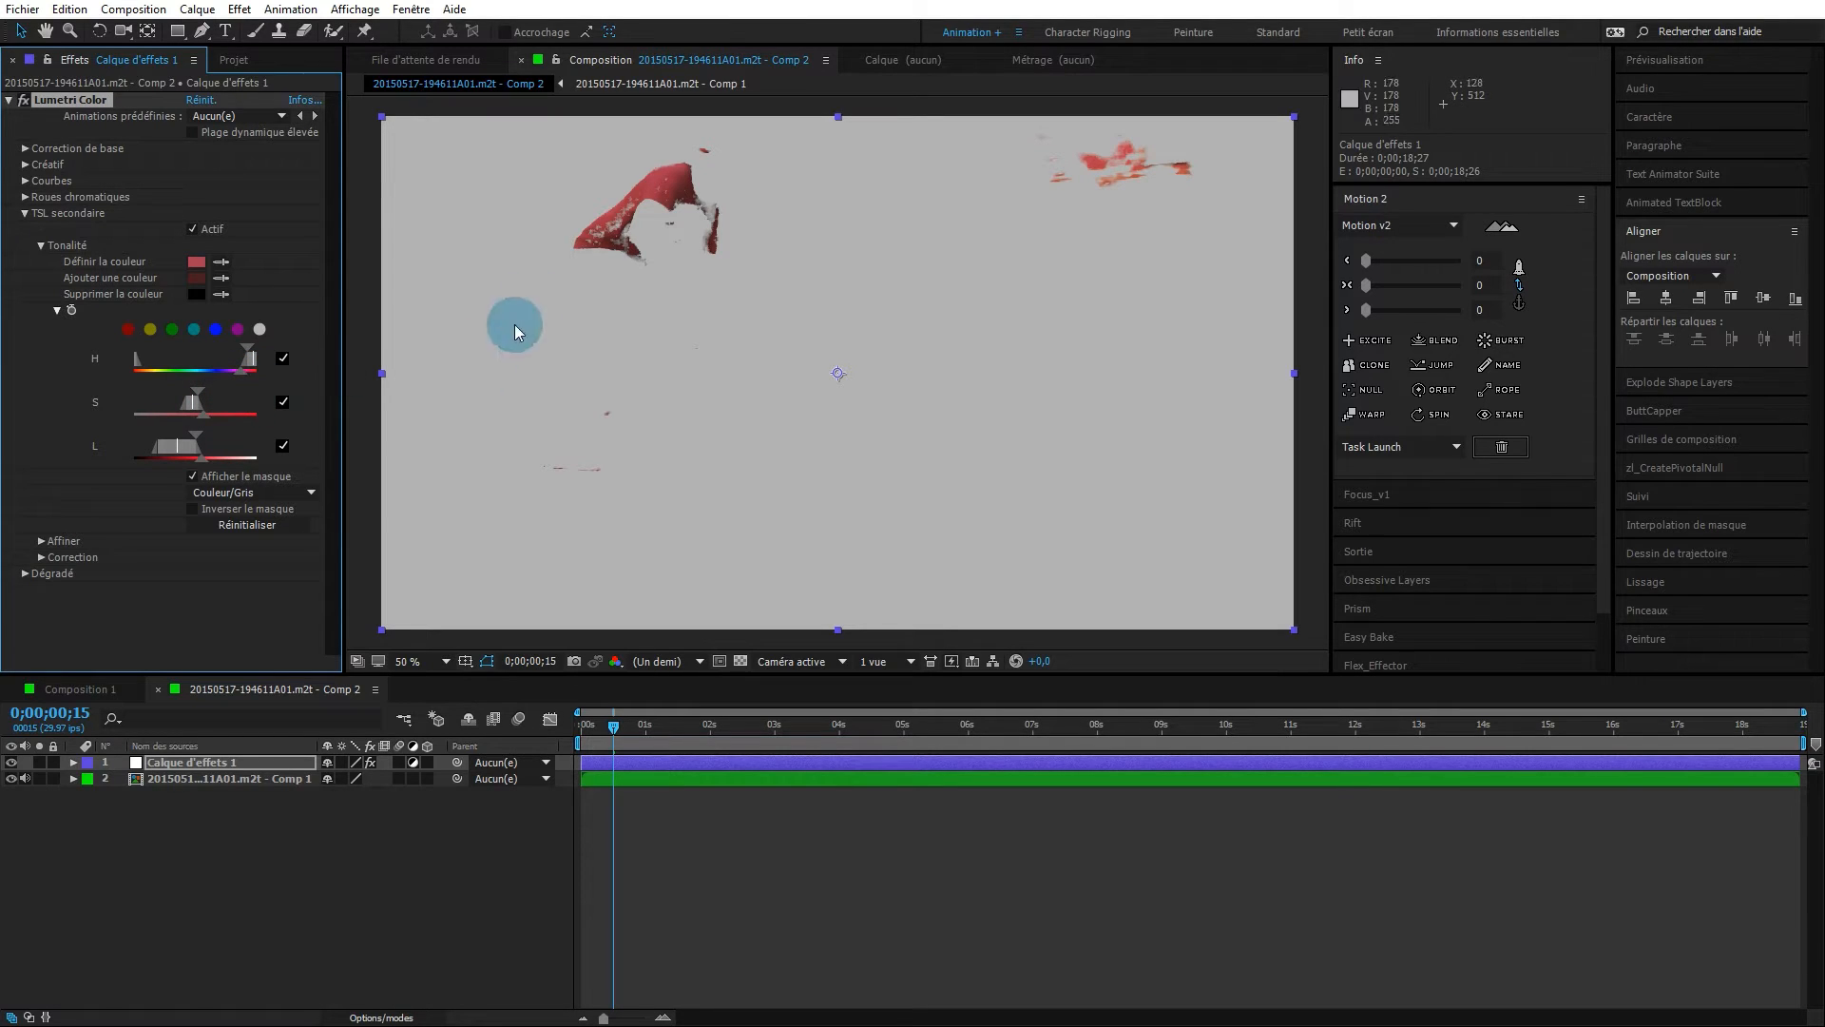
- Preview the TSL secondaire mask as Couleur/Noir and switch its display to Blanc/Noir
{"action": "left_click", "coordinate": [218, 492]}
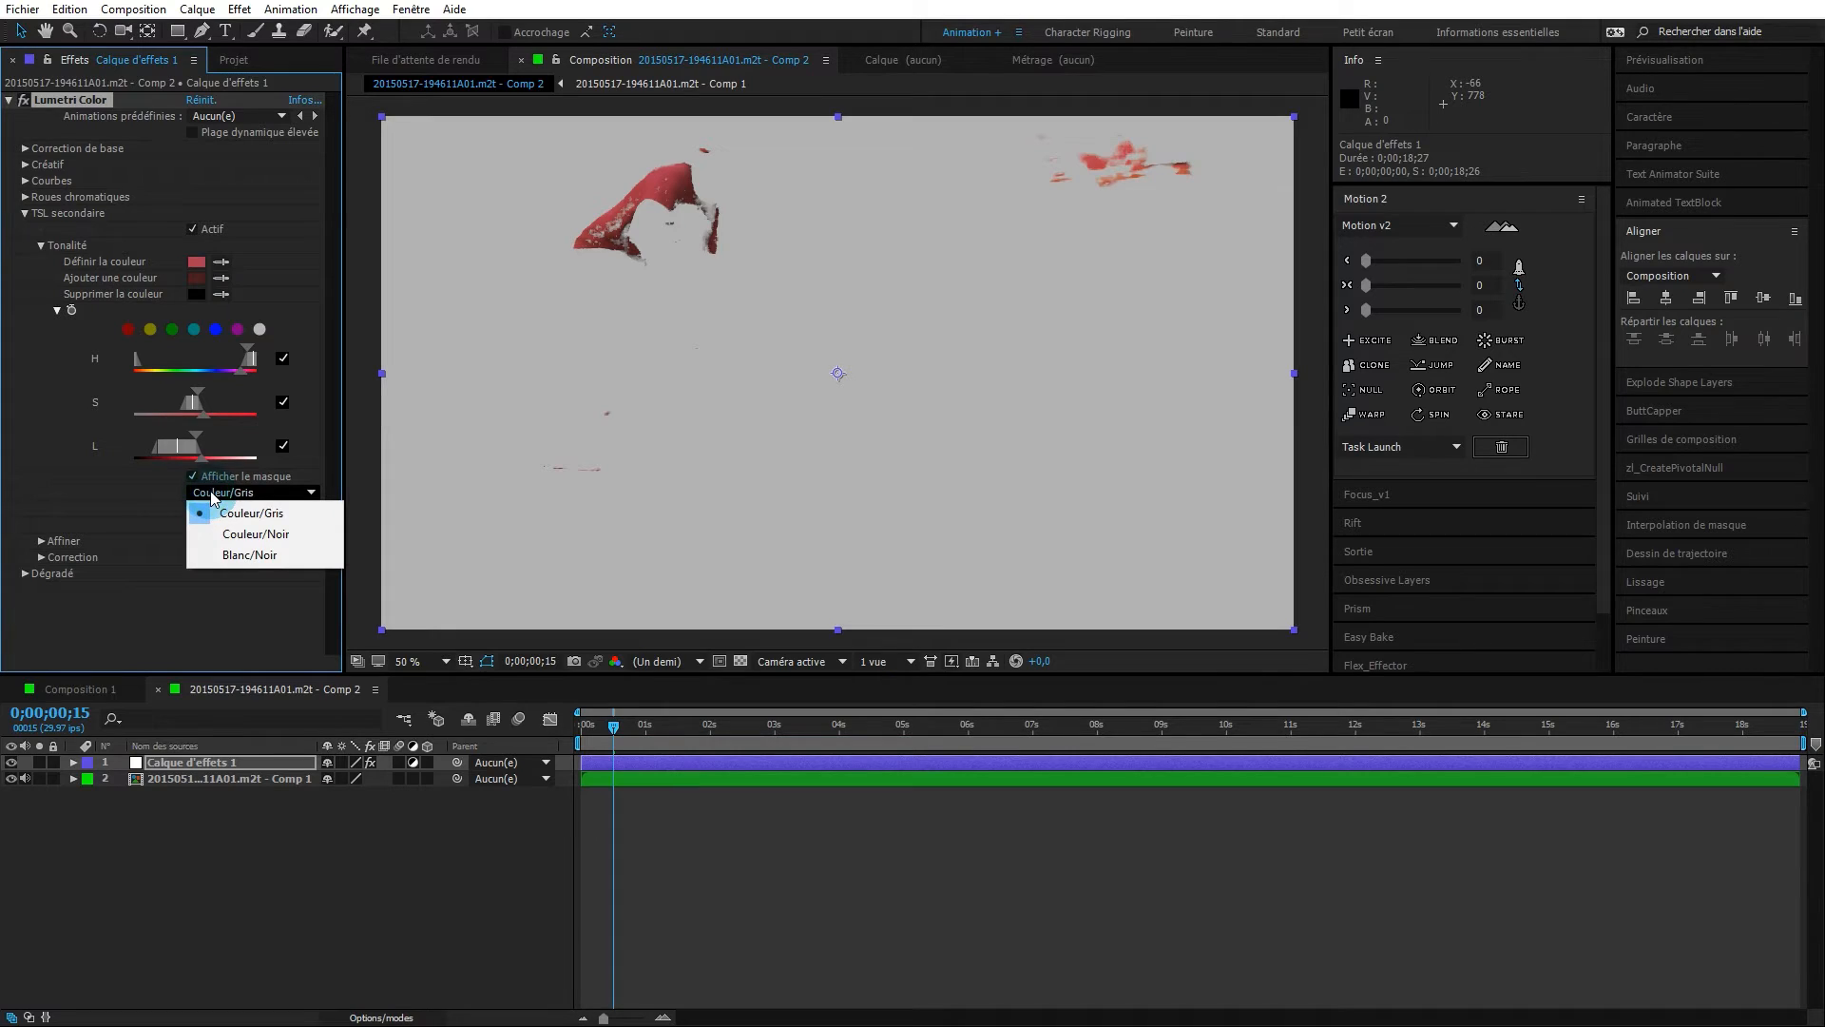
{"action": "left_click", "coordinate": [264, 544]}
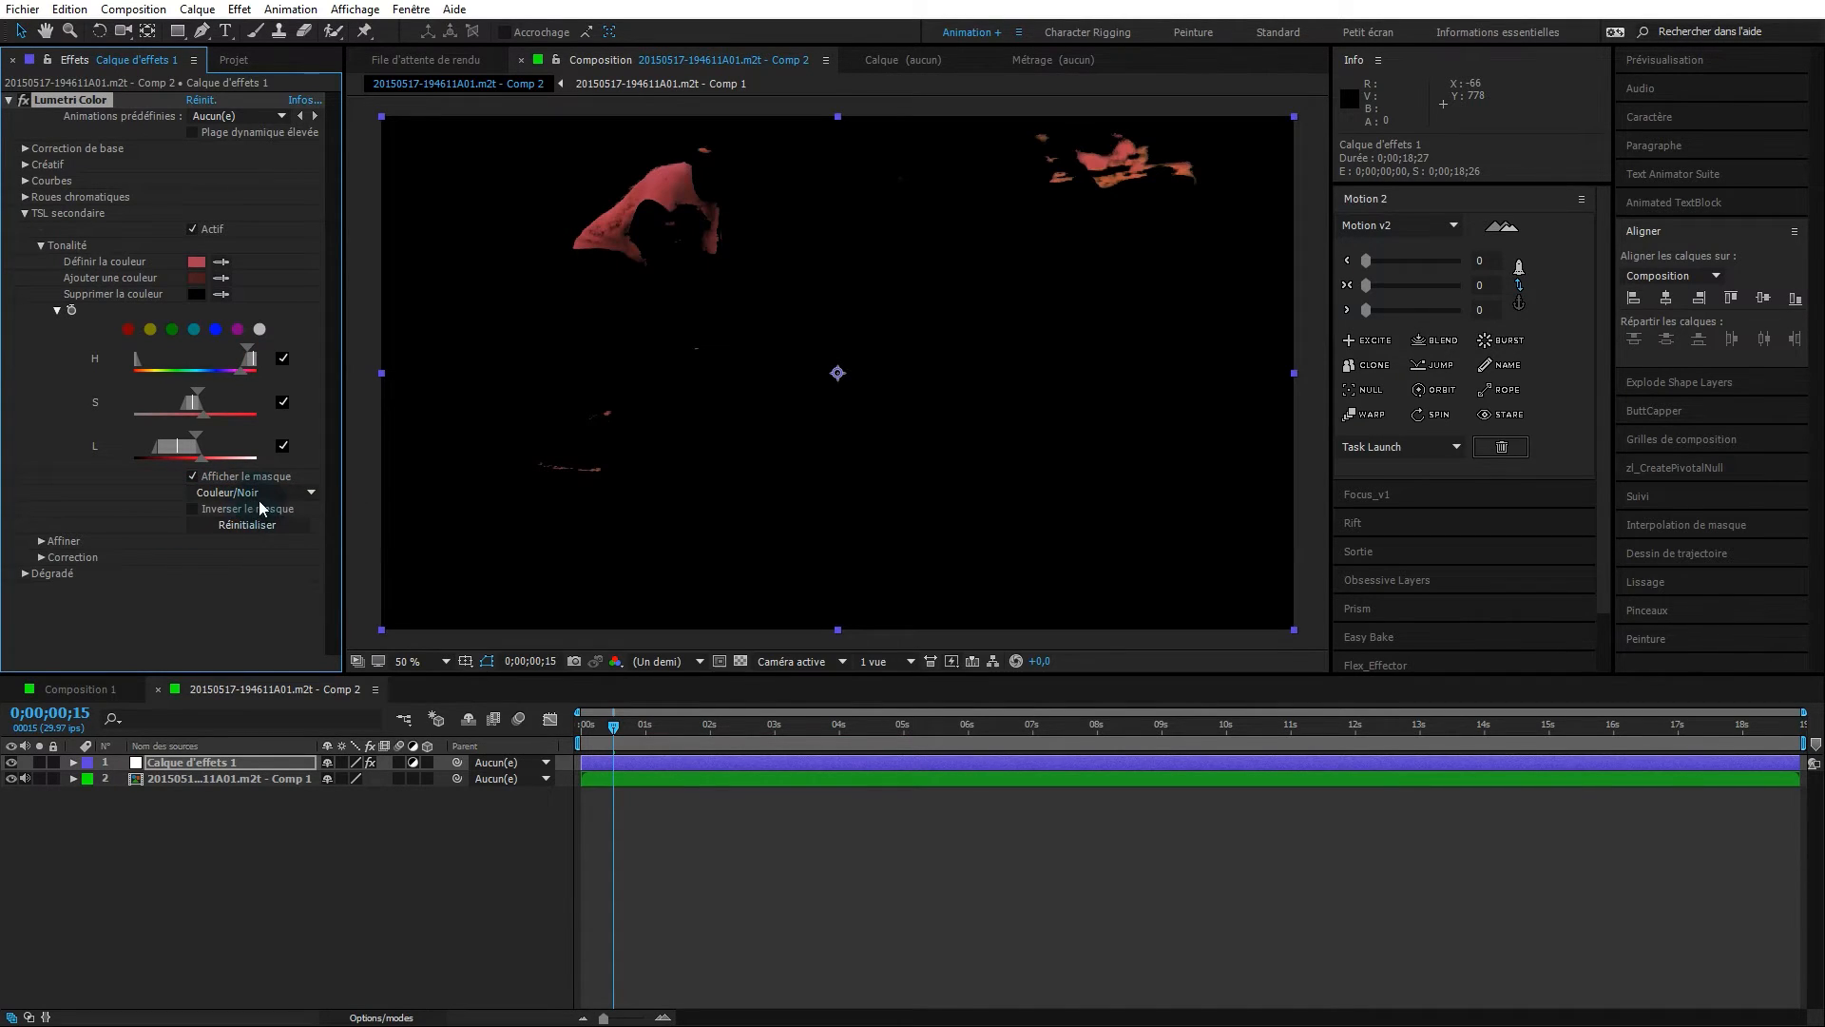
{"action": "left_click", "coordinate": [240, 493]}
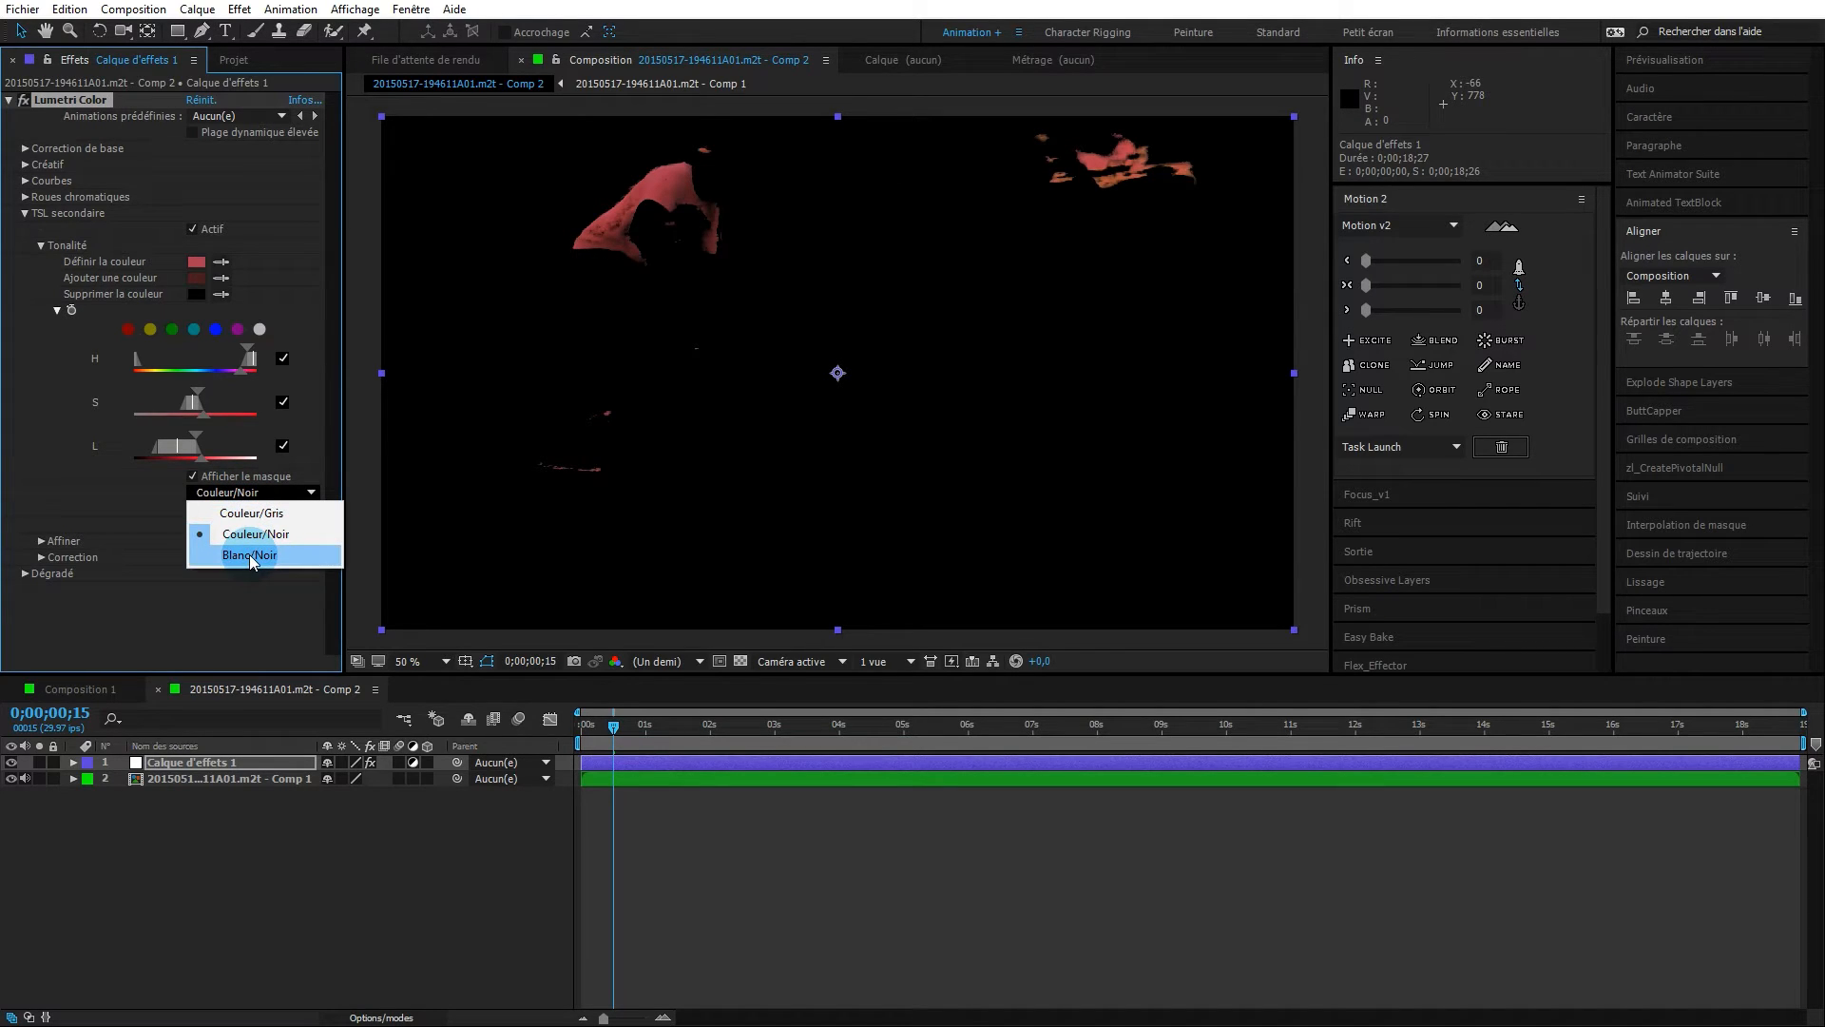
{"action": "left_click", "coordinate": [252, 557]}
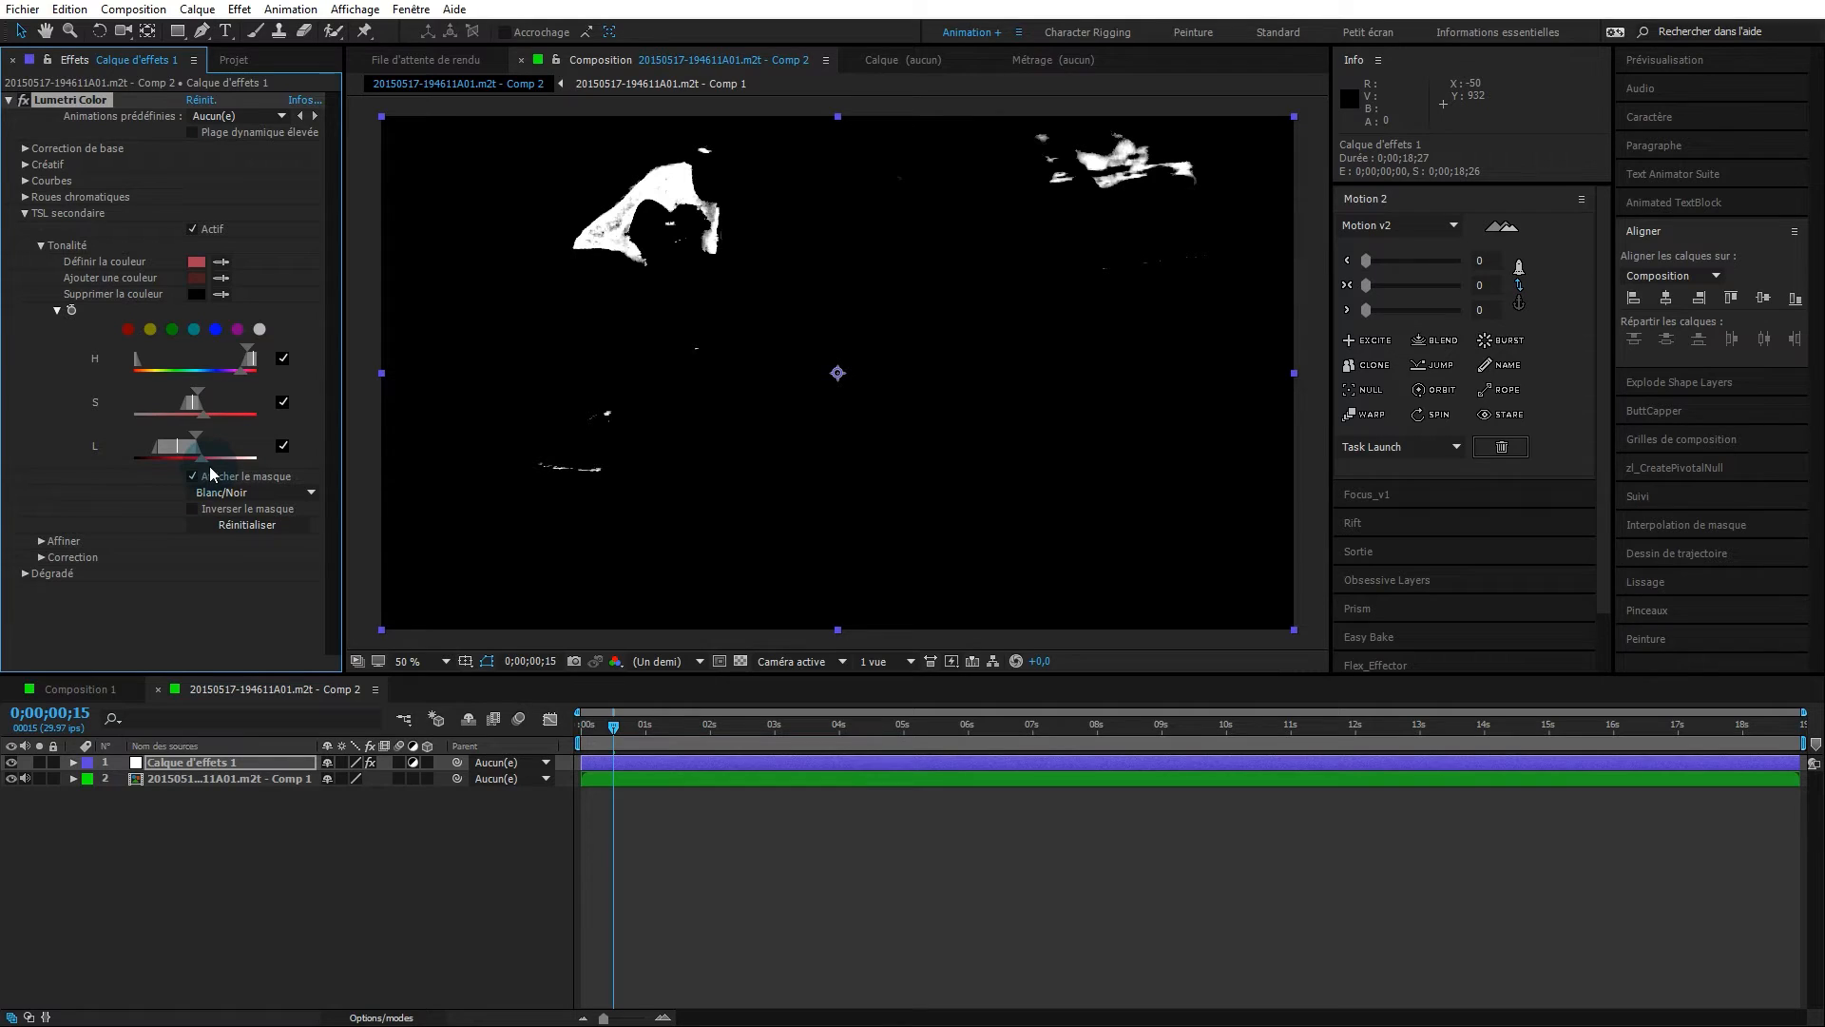
- Extend the L range falloff of the red key to the bright end and slightly widen its S range
{"action": "left_click_drag", "start_coordinate": [204, 460], "coordinate": [252, 463]}
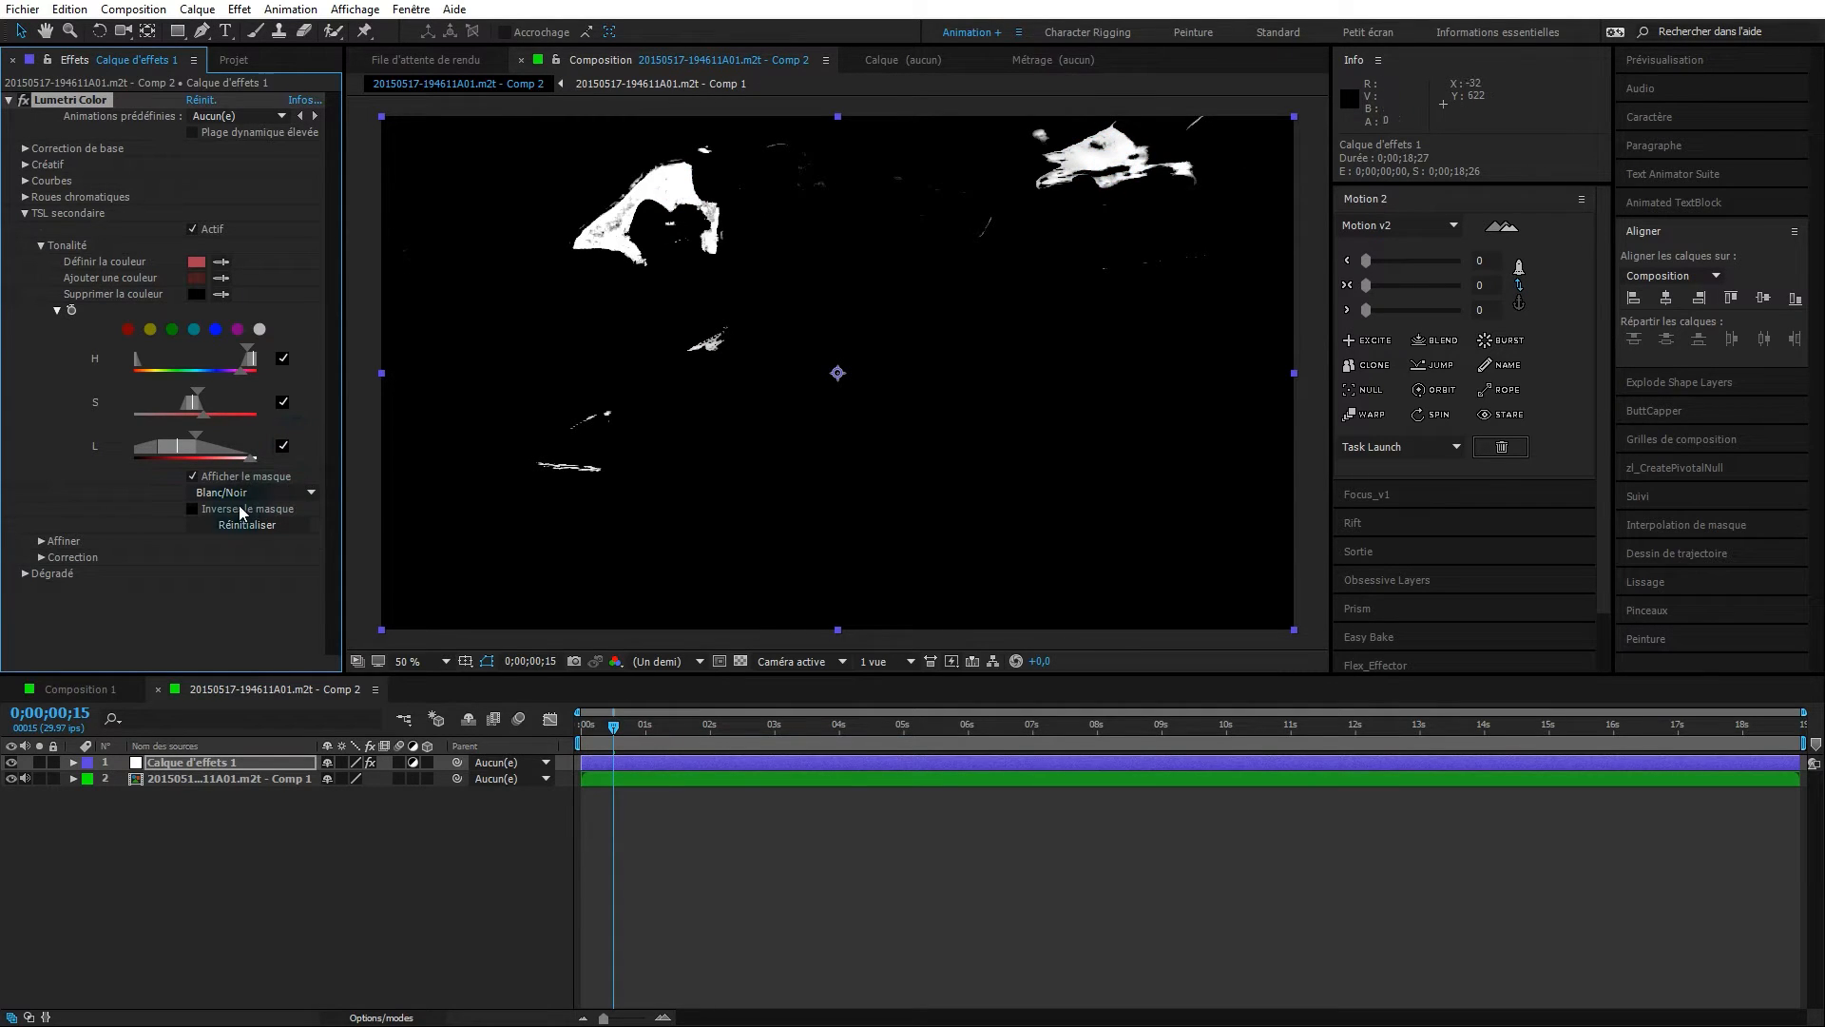
{"action": "left_click_drag", "start_coordinate": [205, 423], "coordinate": [231, 423]}
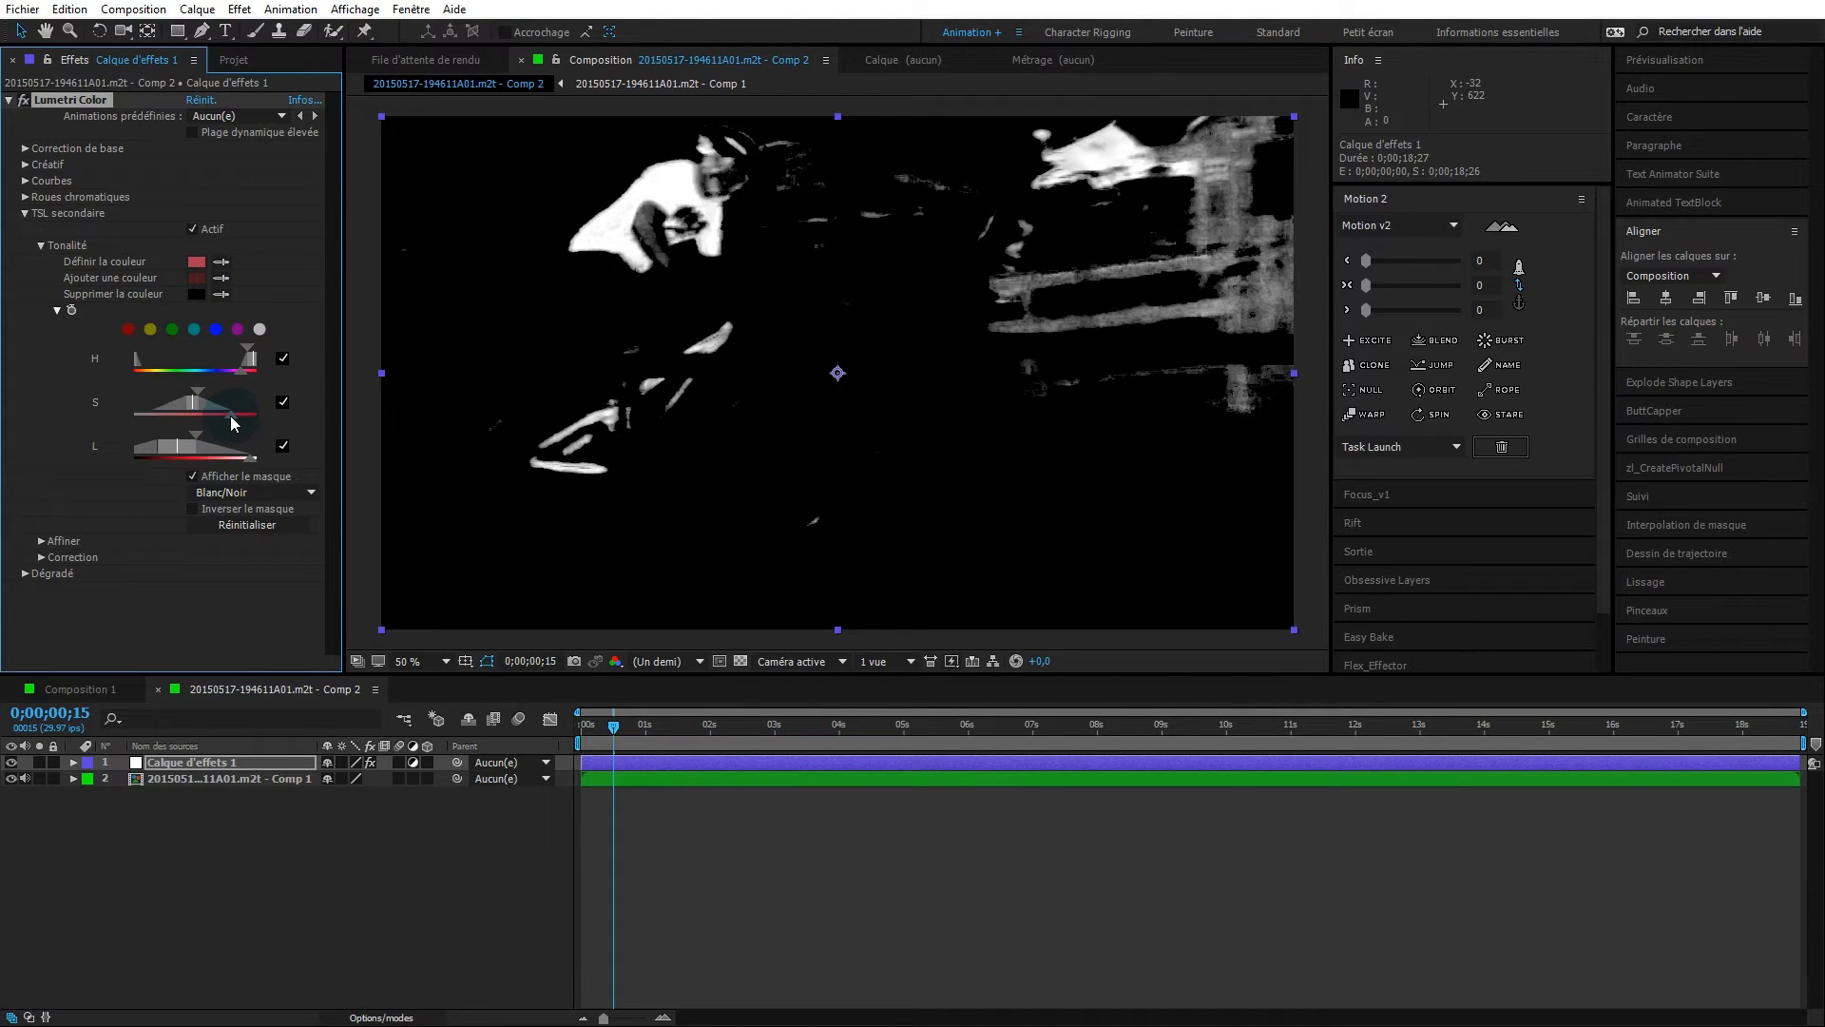
{"action": "left_click_drag", "start_coordinate": [232, 423], "coordinate": [209, 425]}
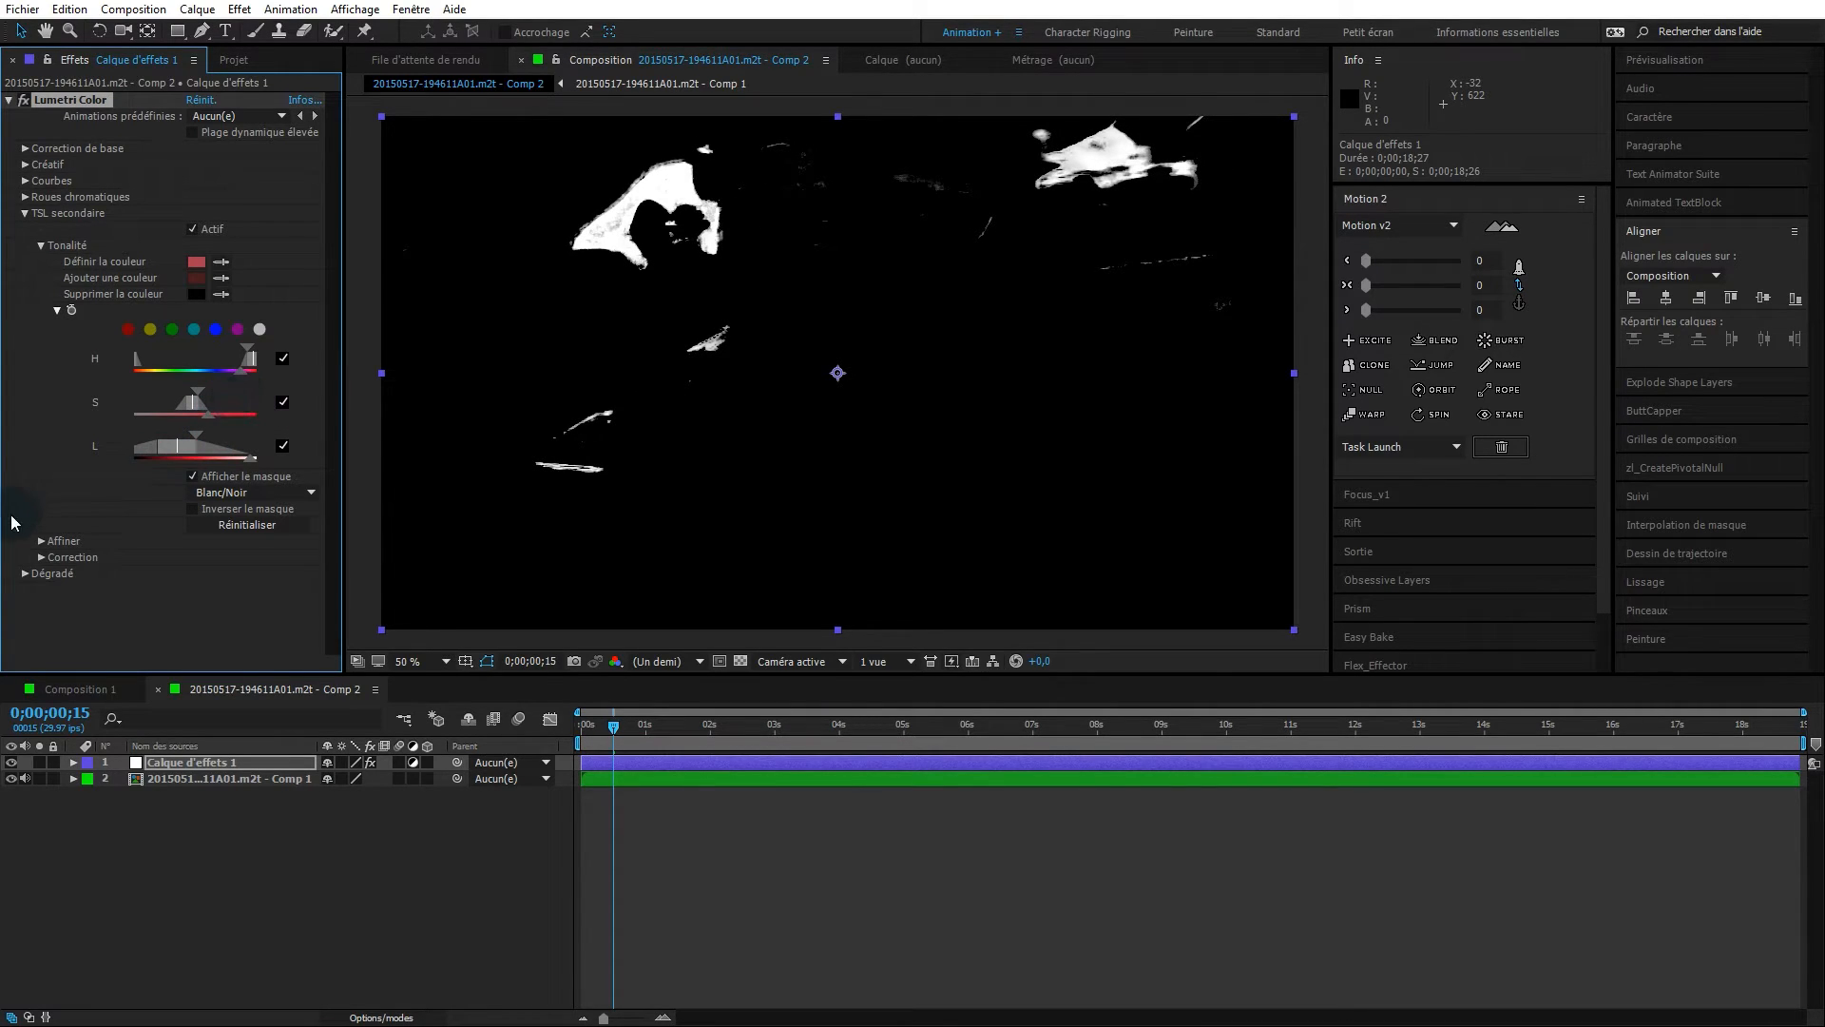
- Refine the red mask in Affiner with Réduction de bruit at 62,0 and Flou at 4,7
{"action": "left_click", "coordinate": [40, 544]}
{"action": "left_click_drag", "start_coordinate": [193, 557], "coordinate": [160, 579]}
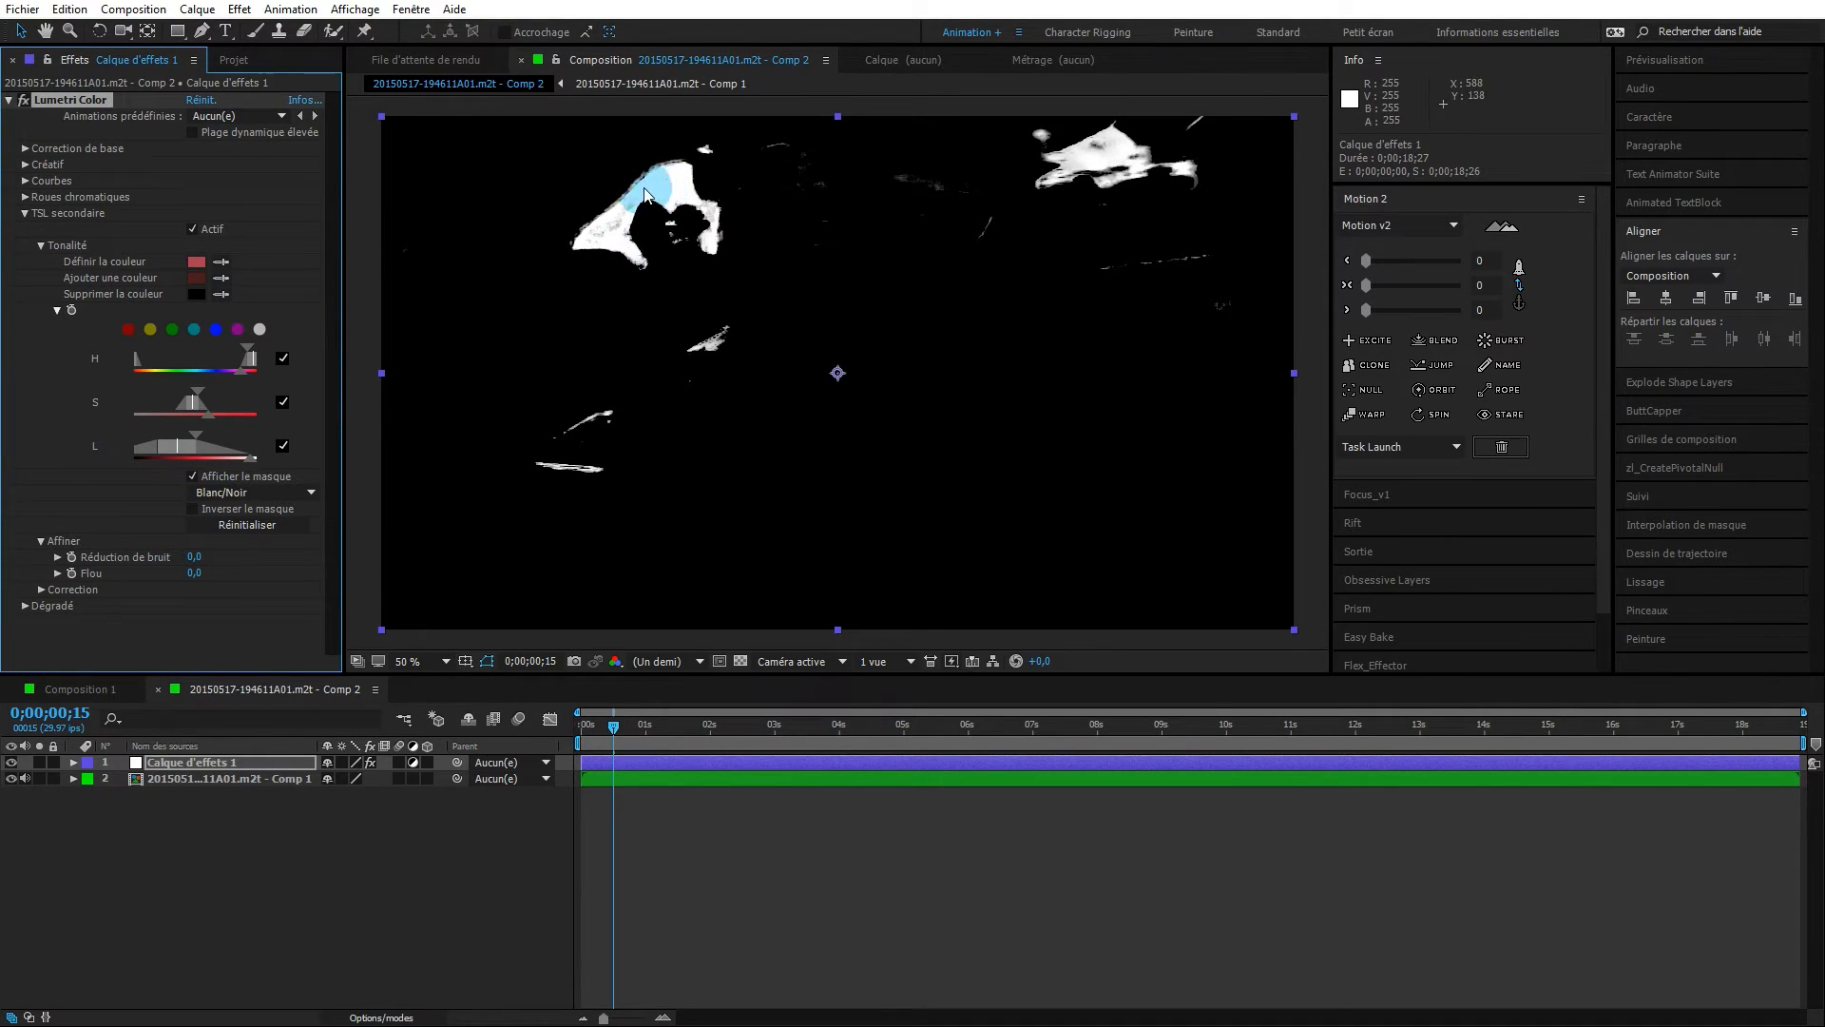
{"action": "left_click_drag", "start_coordinate": [194, 557], "coordinate": [276, 565]}
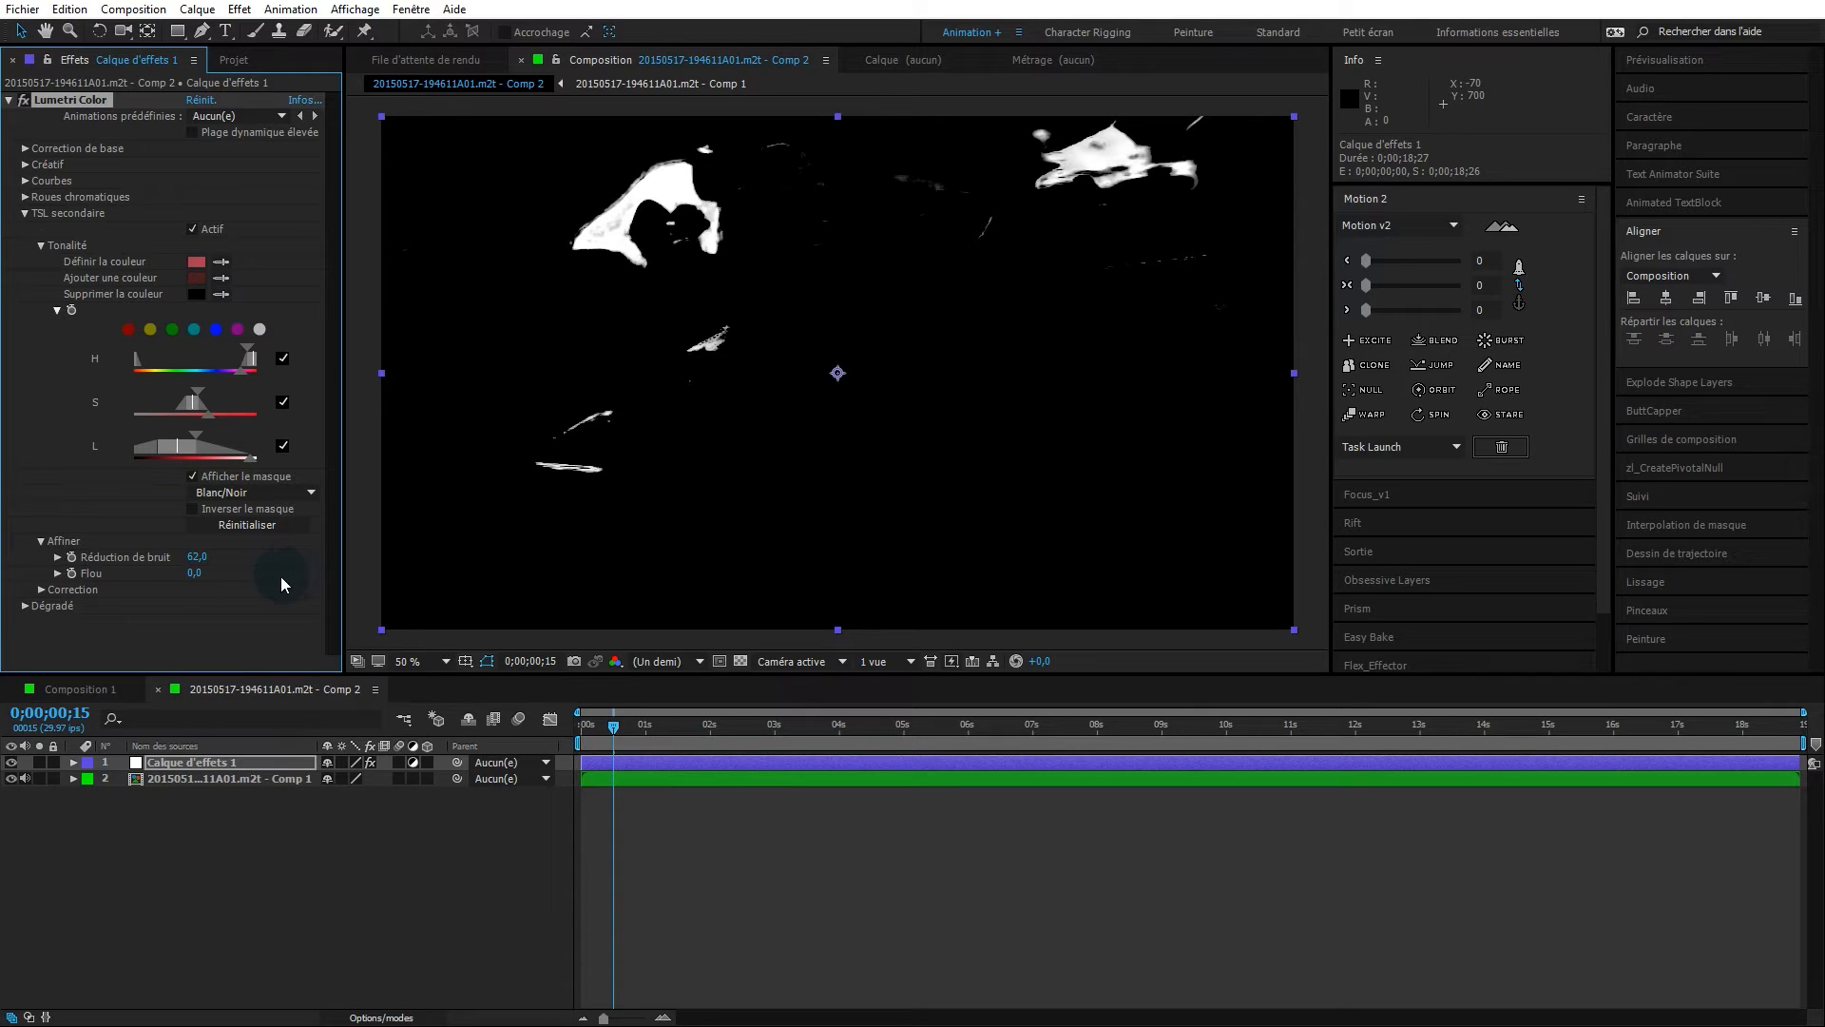
{"action": "left_click_drag", "start_coordinate": [196, 577], "coordinate": [242, 582]}
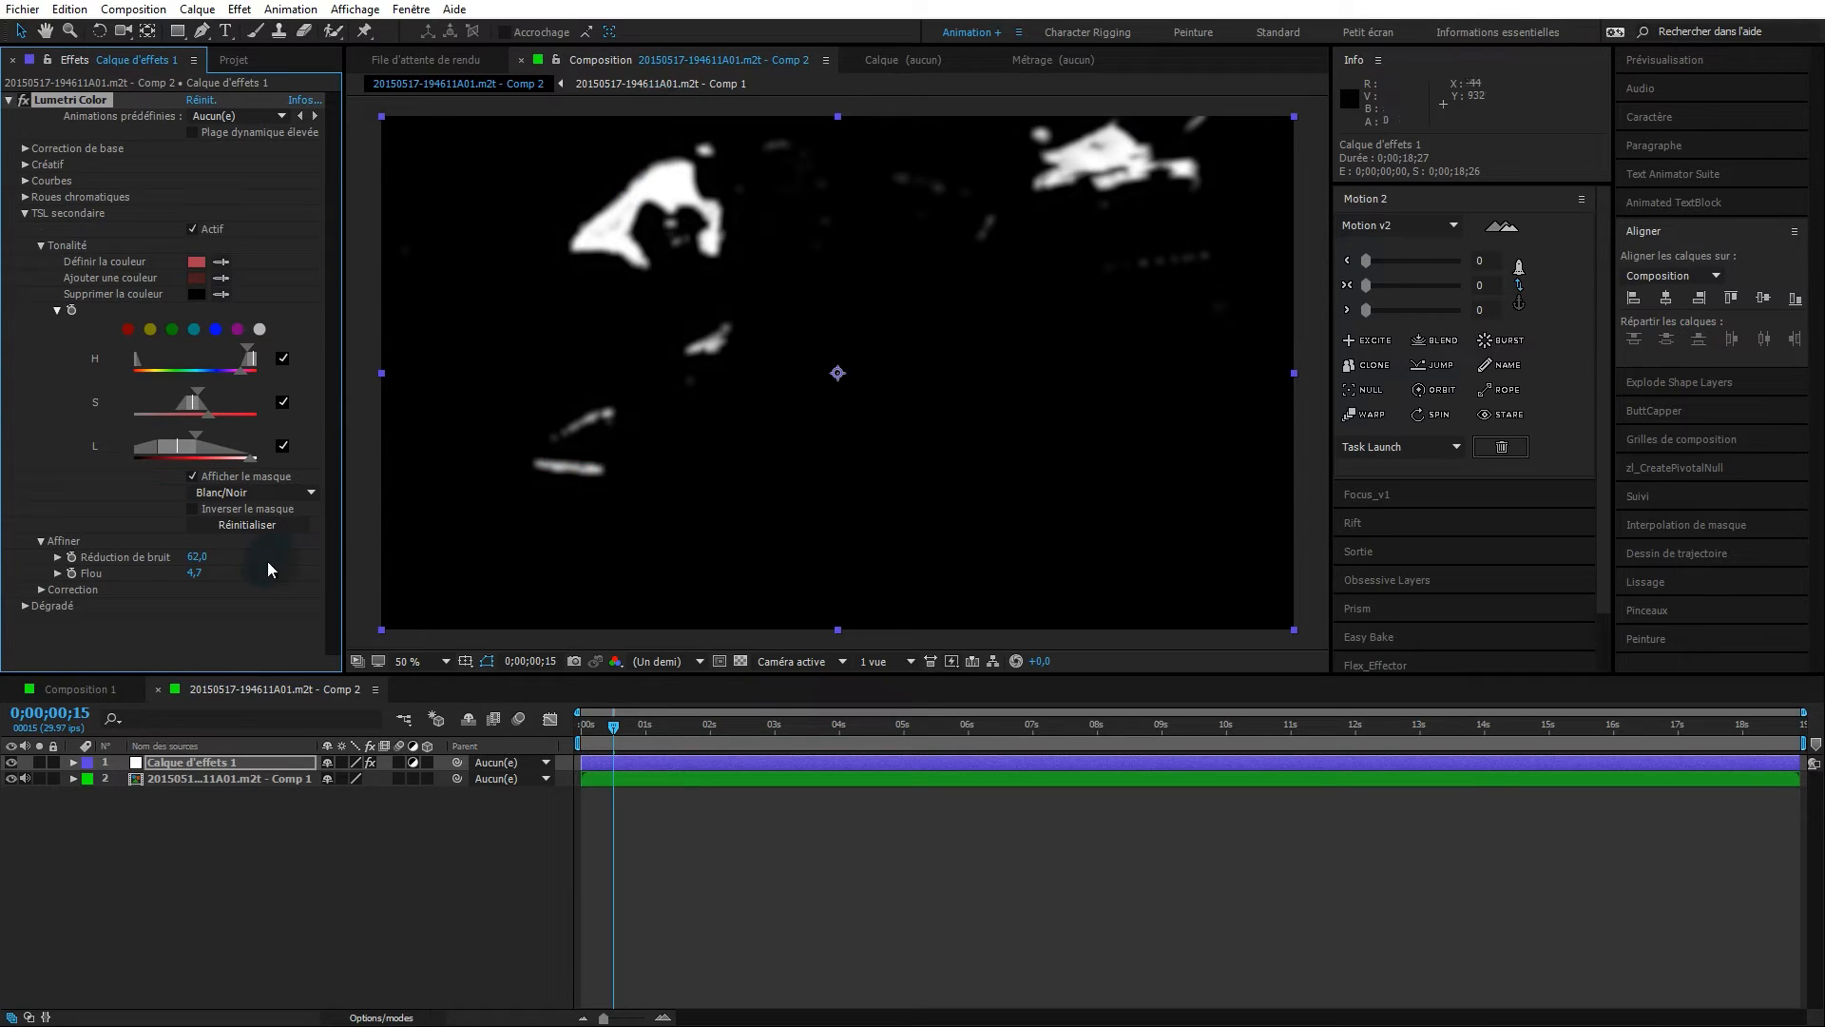
- Hide the mask and shift the single colour wheel in Correction toward red to intensify the rider's shirt
{"action": "left_click", "coordinate": [41, 591]}
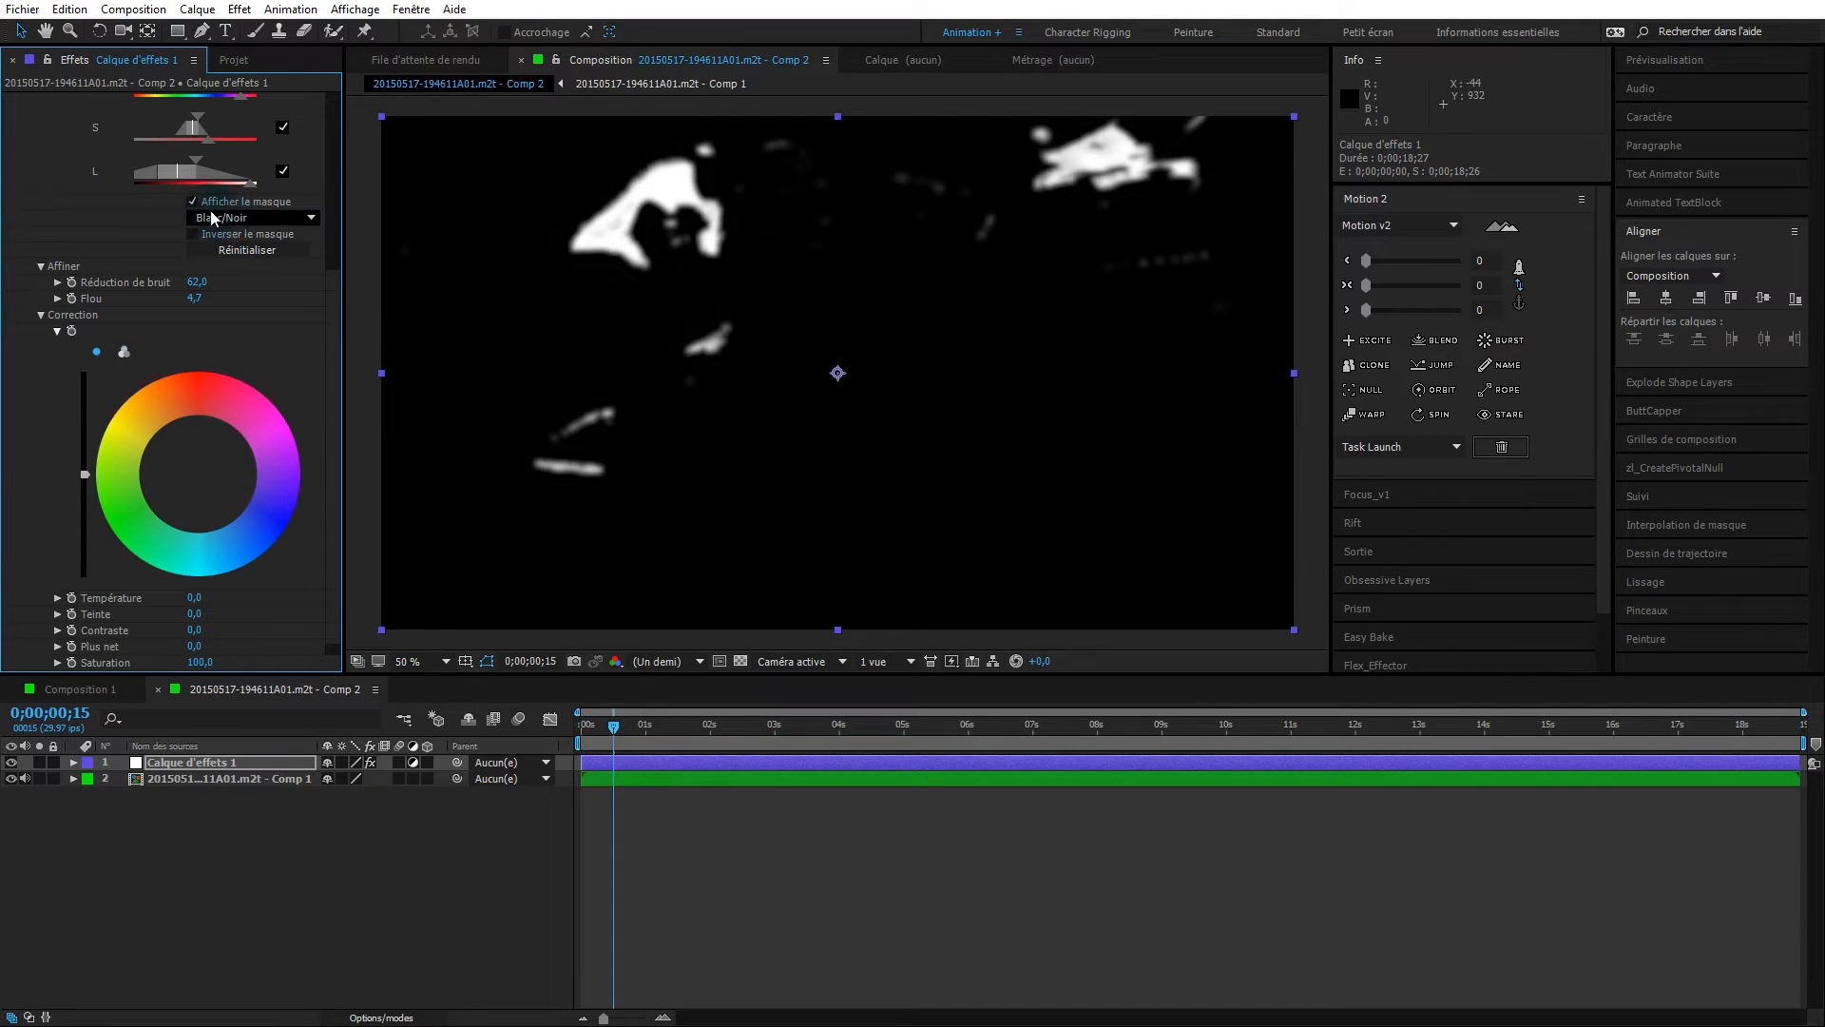
{"action": "left_click", "coordinate": [96, 351]}
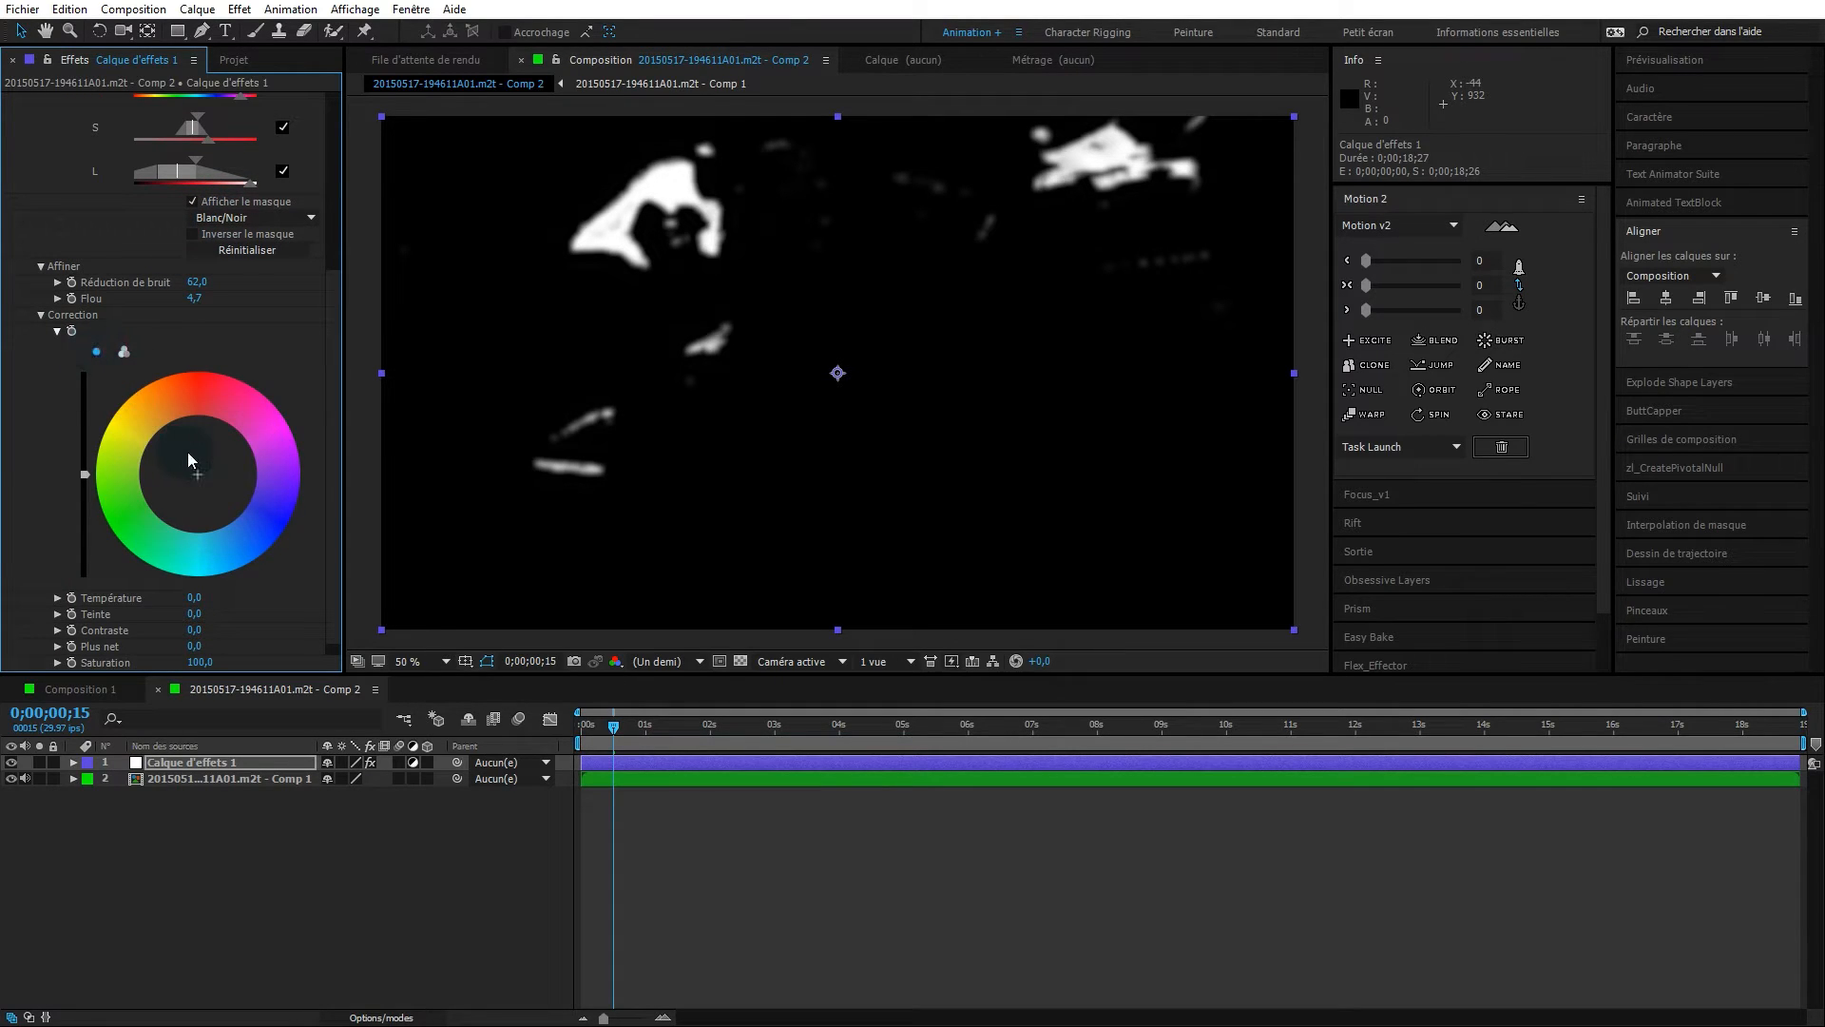
{"action": "left_click", "coordinate": [123, 352]}
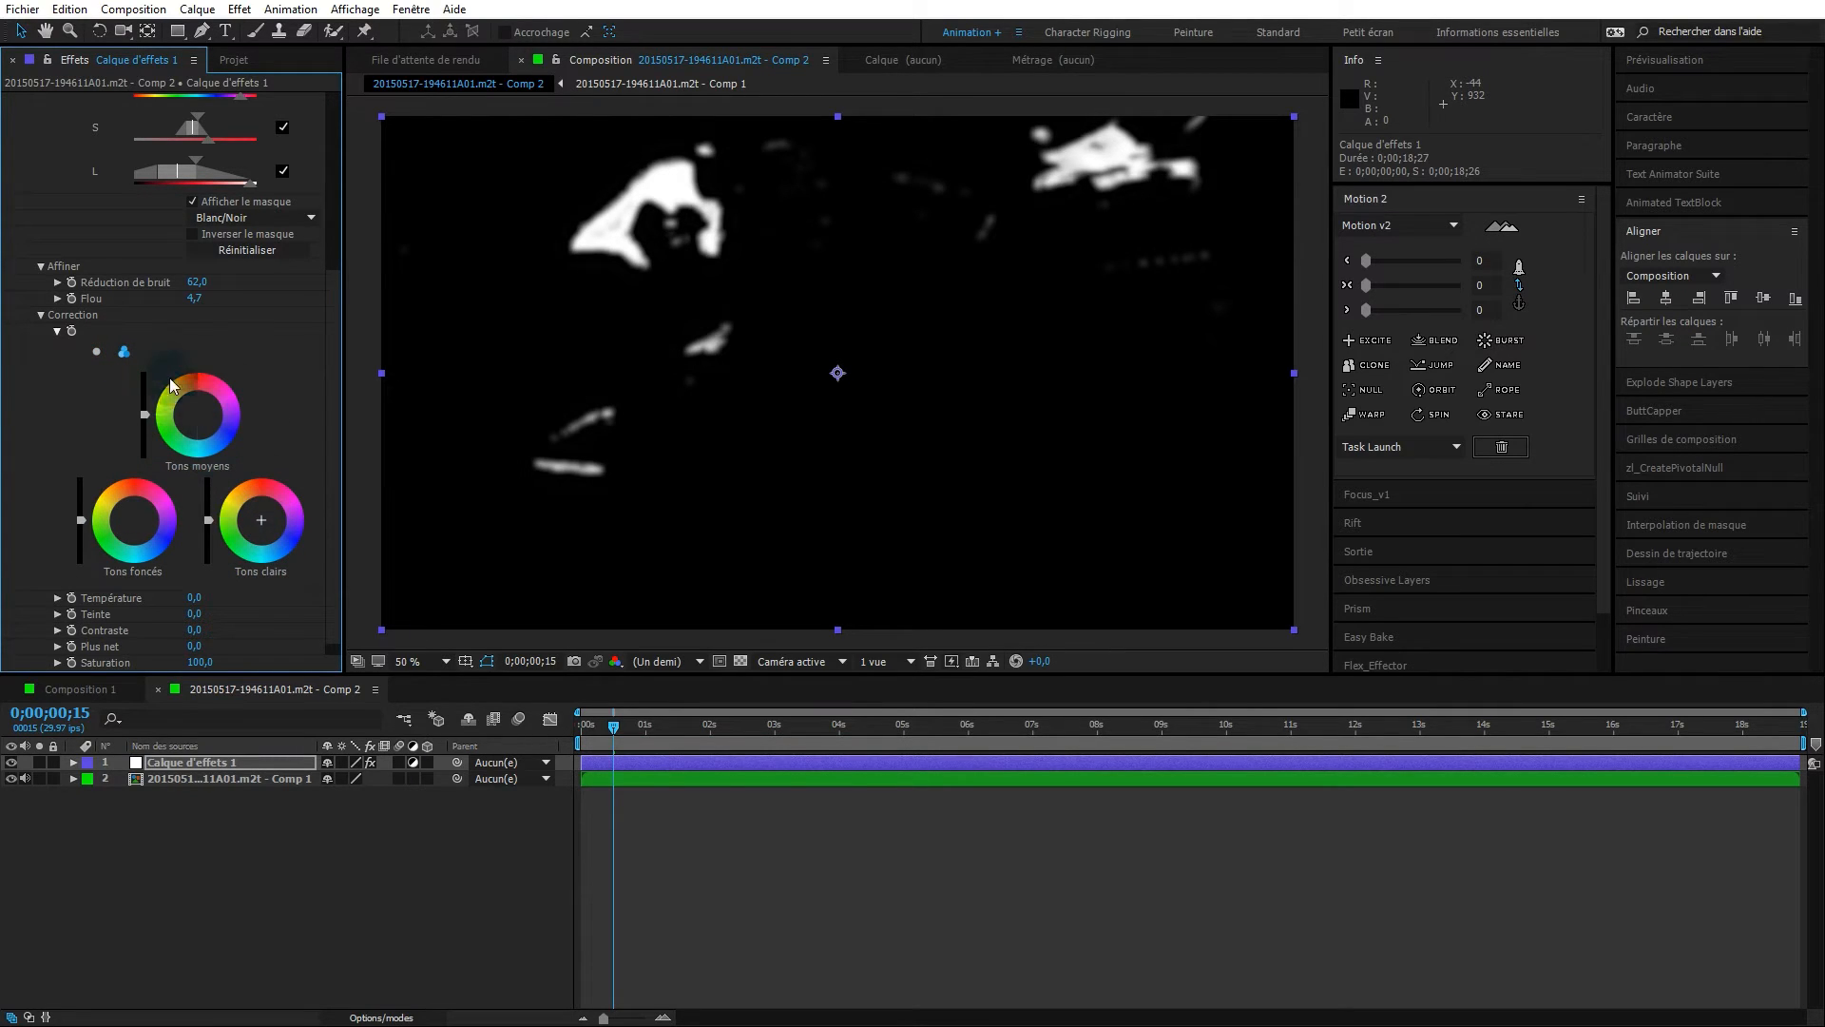
{"action": "left_click", "coordinate": [96, 354]}
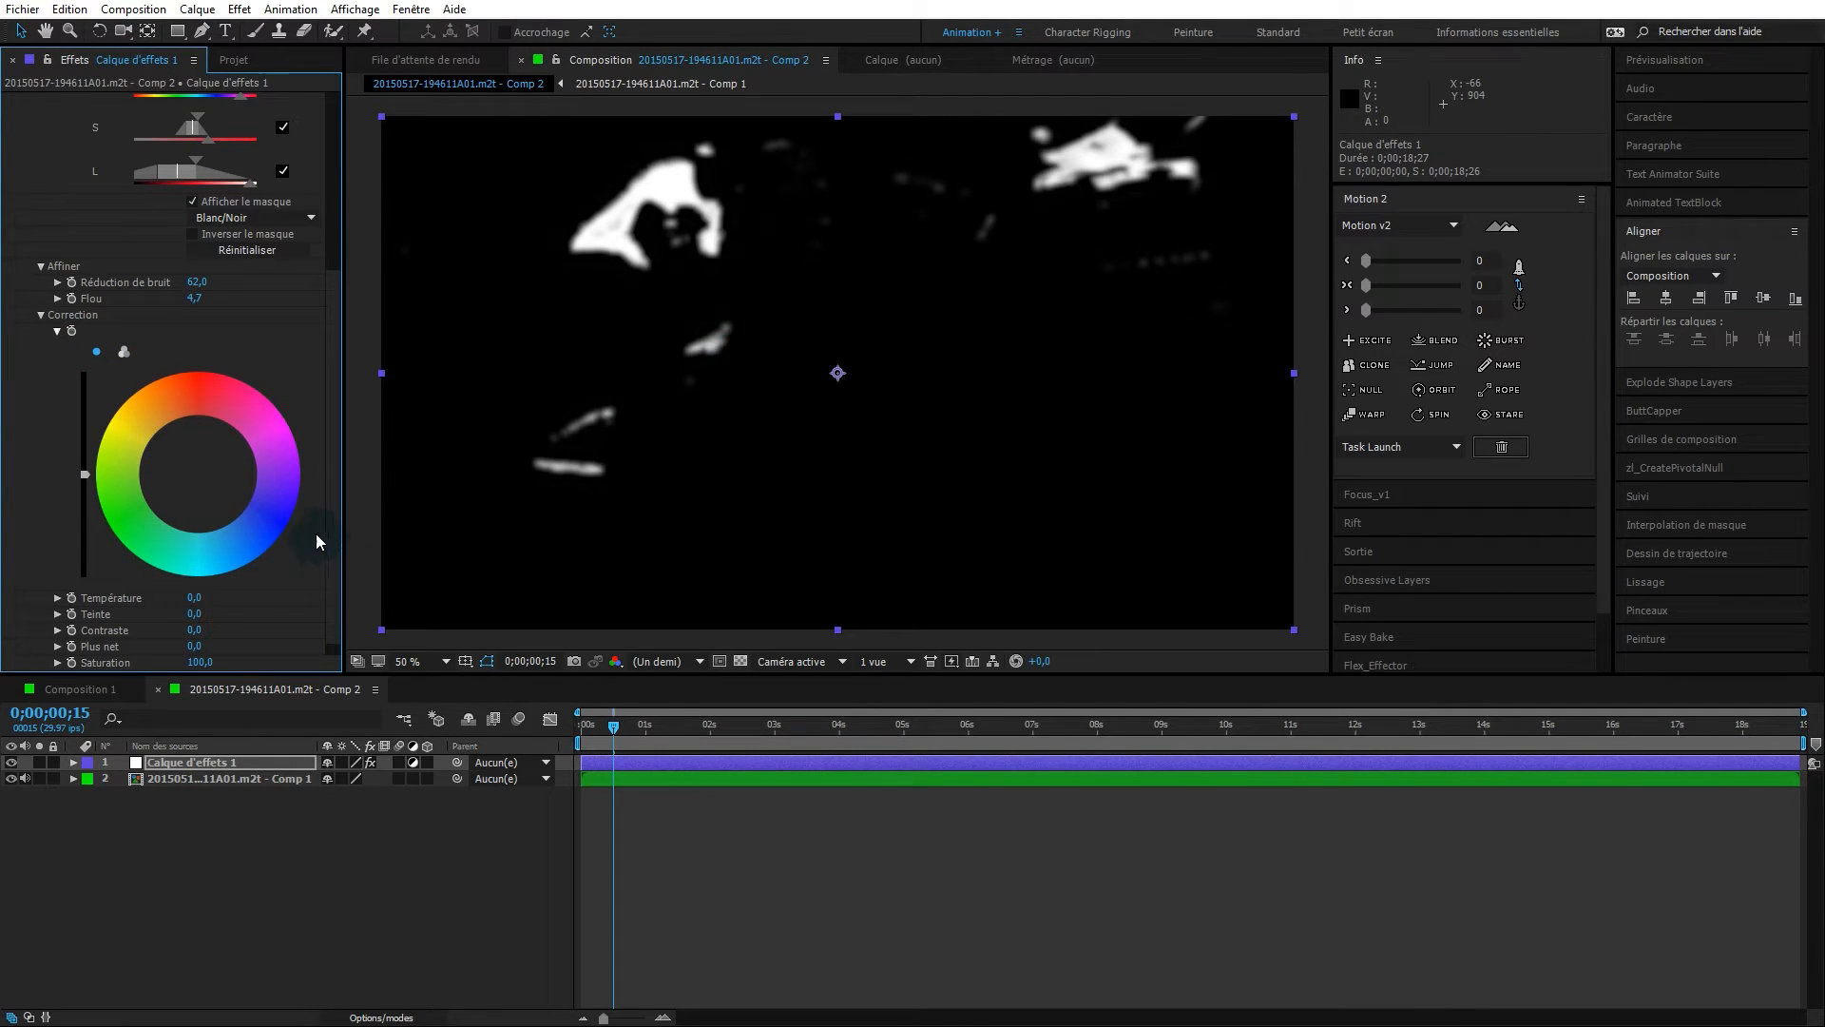
{"action": "scroll", "coordinate": [326, 514], "scroll_direction": "down", "scroll_amount": 1}
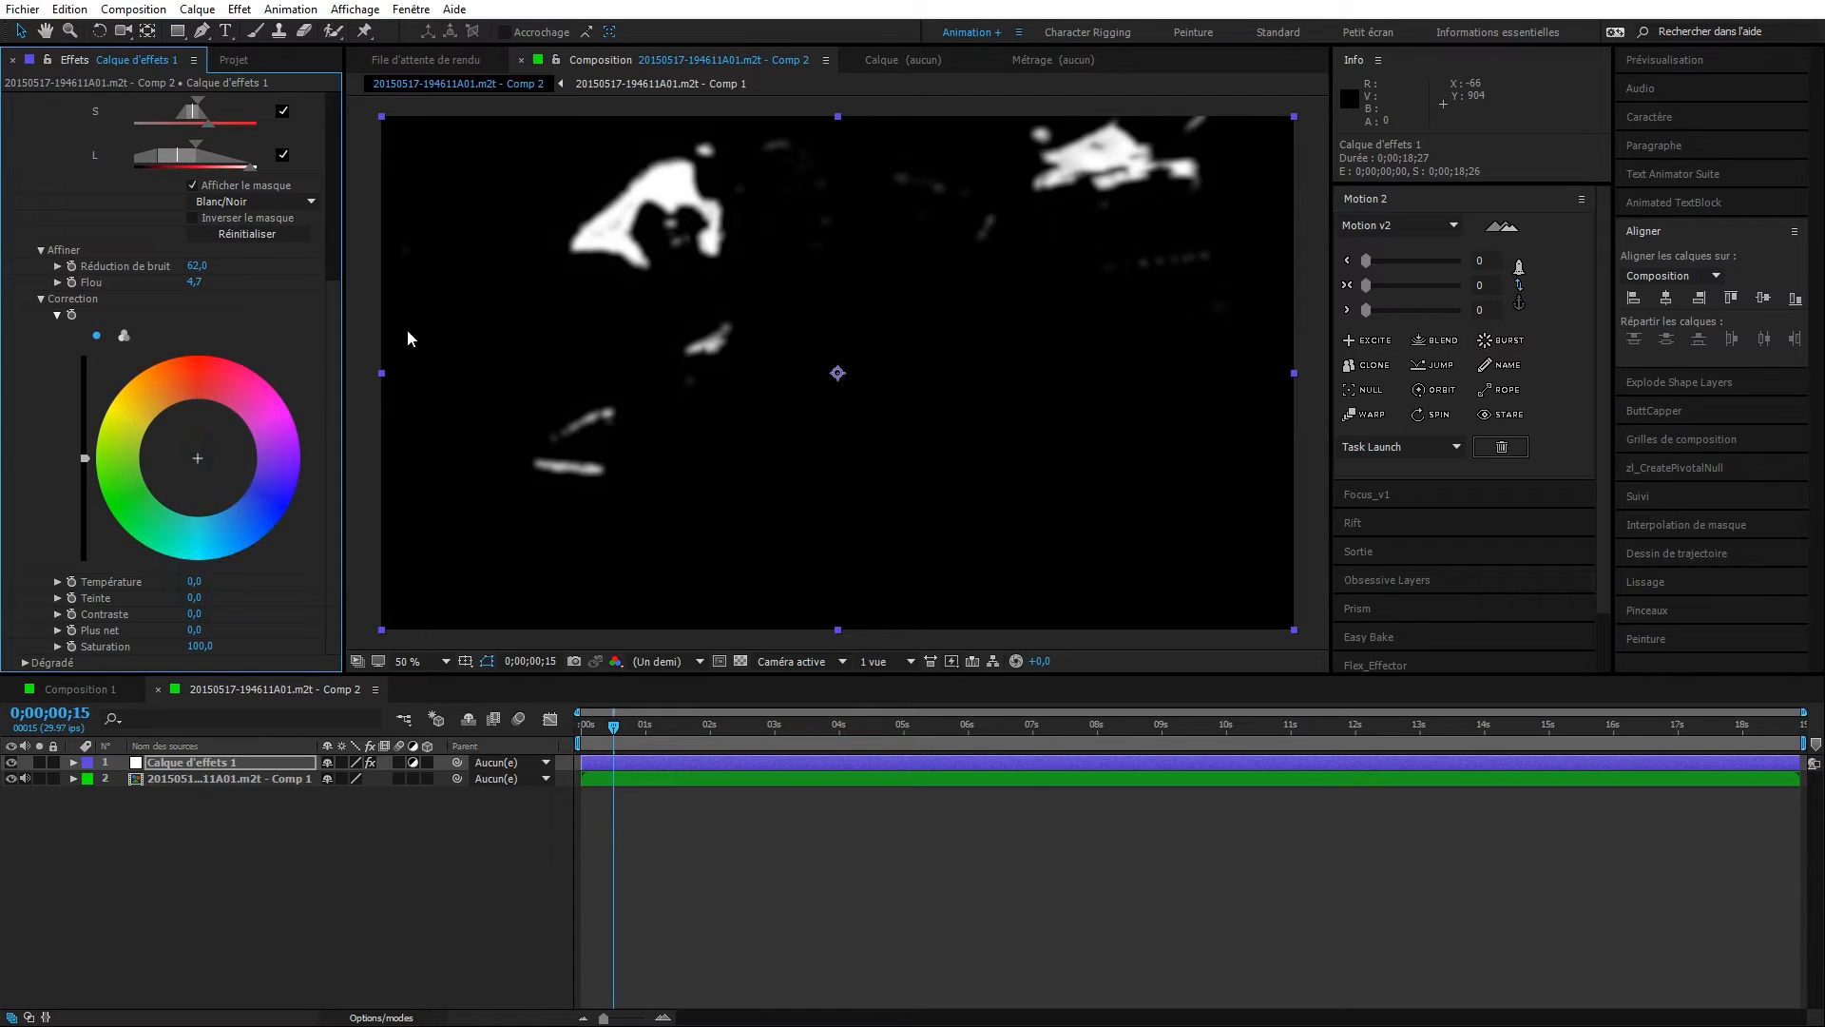
{"action": "left_click", "coordinate": [192, 183]}
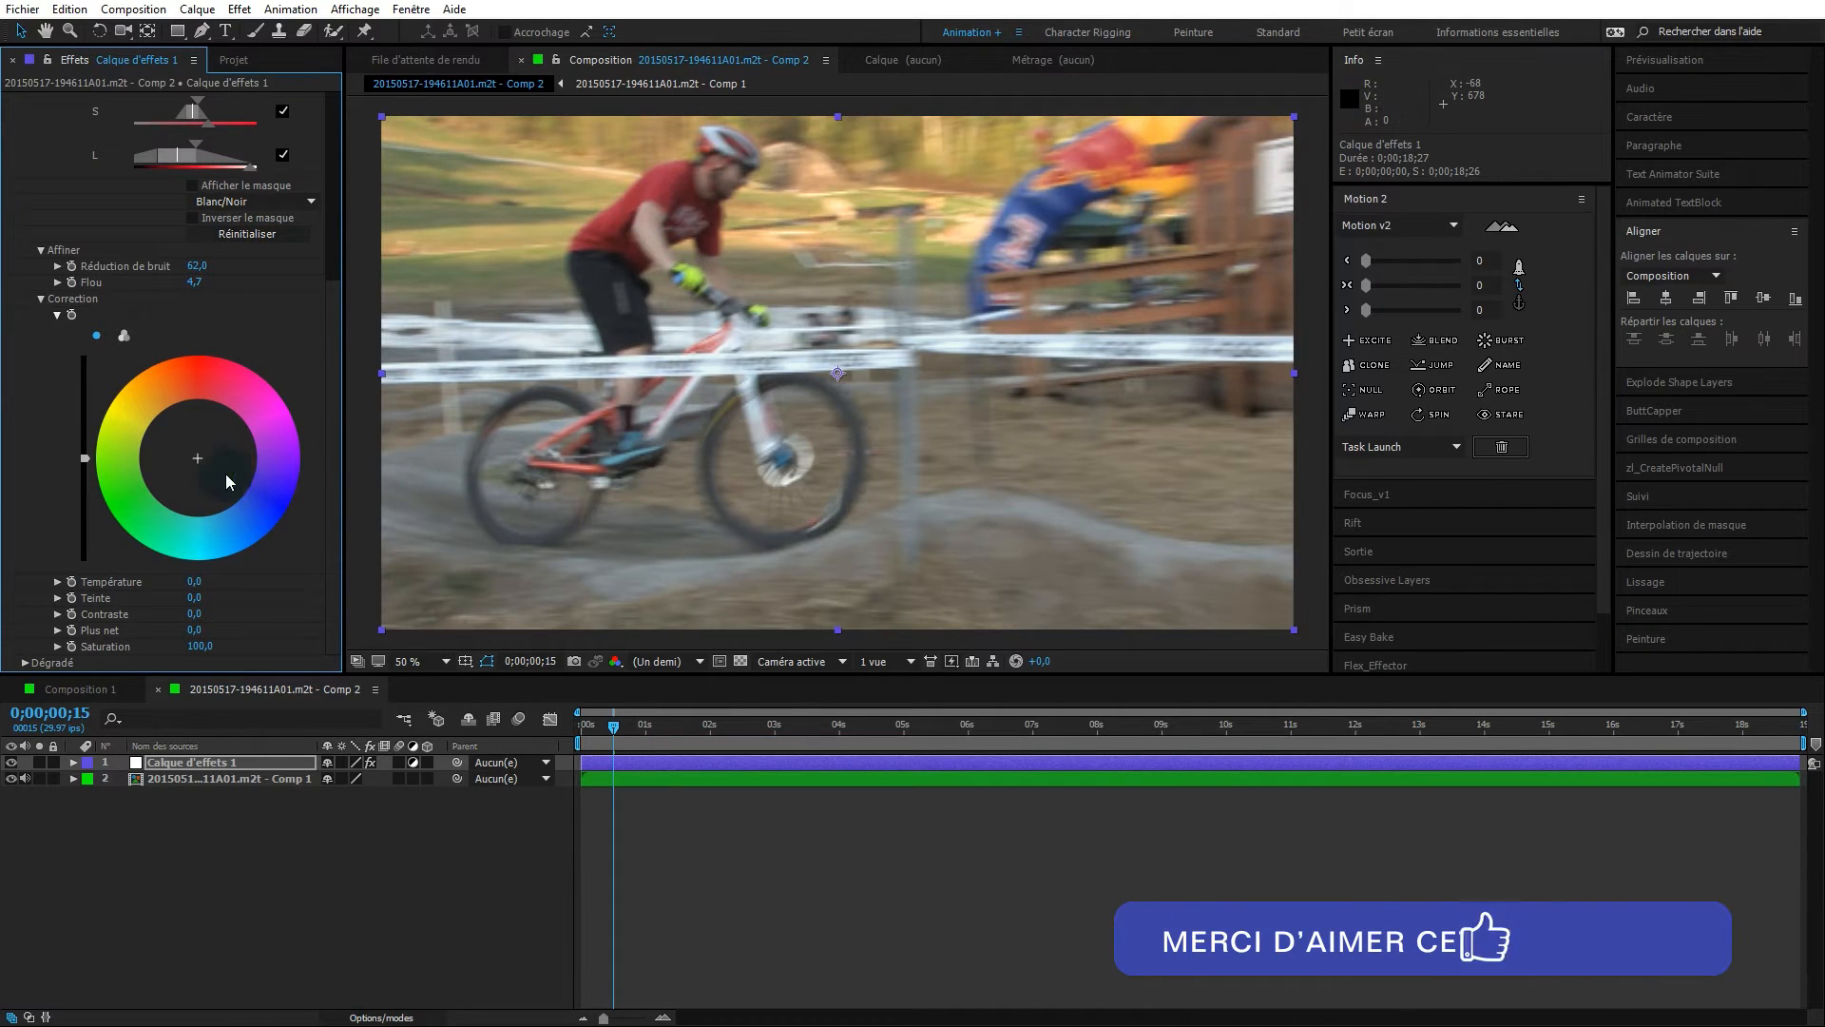
{"action": "left_click_drag", "start_coordinate": [198, 459], "coordinate": [194, 399]}
- Compare the image repeatedly with the Lumetri Color effect disabled and enabled, leaving it enabled
{"action": "left_click_drag", "start_coordinate": [331, 428], "coordinate": [345, 162]}
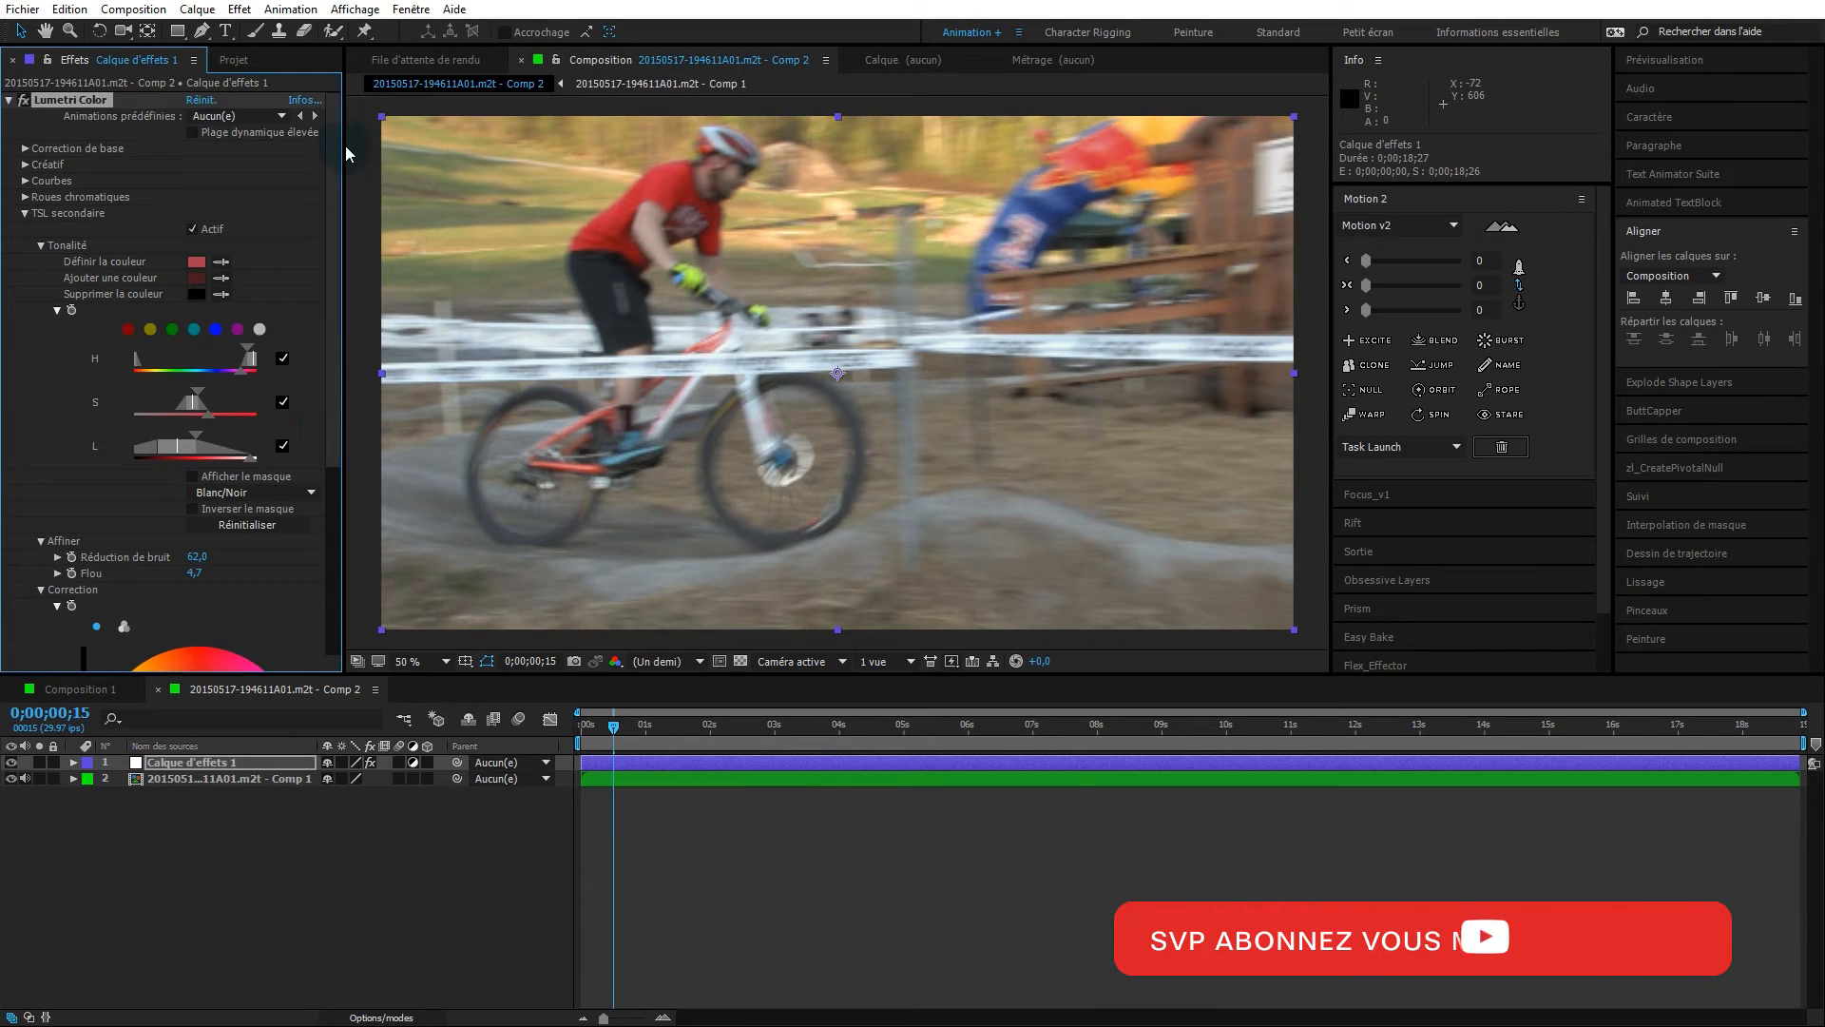
{"action": "left_click", "coordinate": [22, 101]}
{"action": "left_click", "coordinate": [22, 101]}
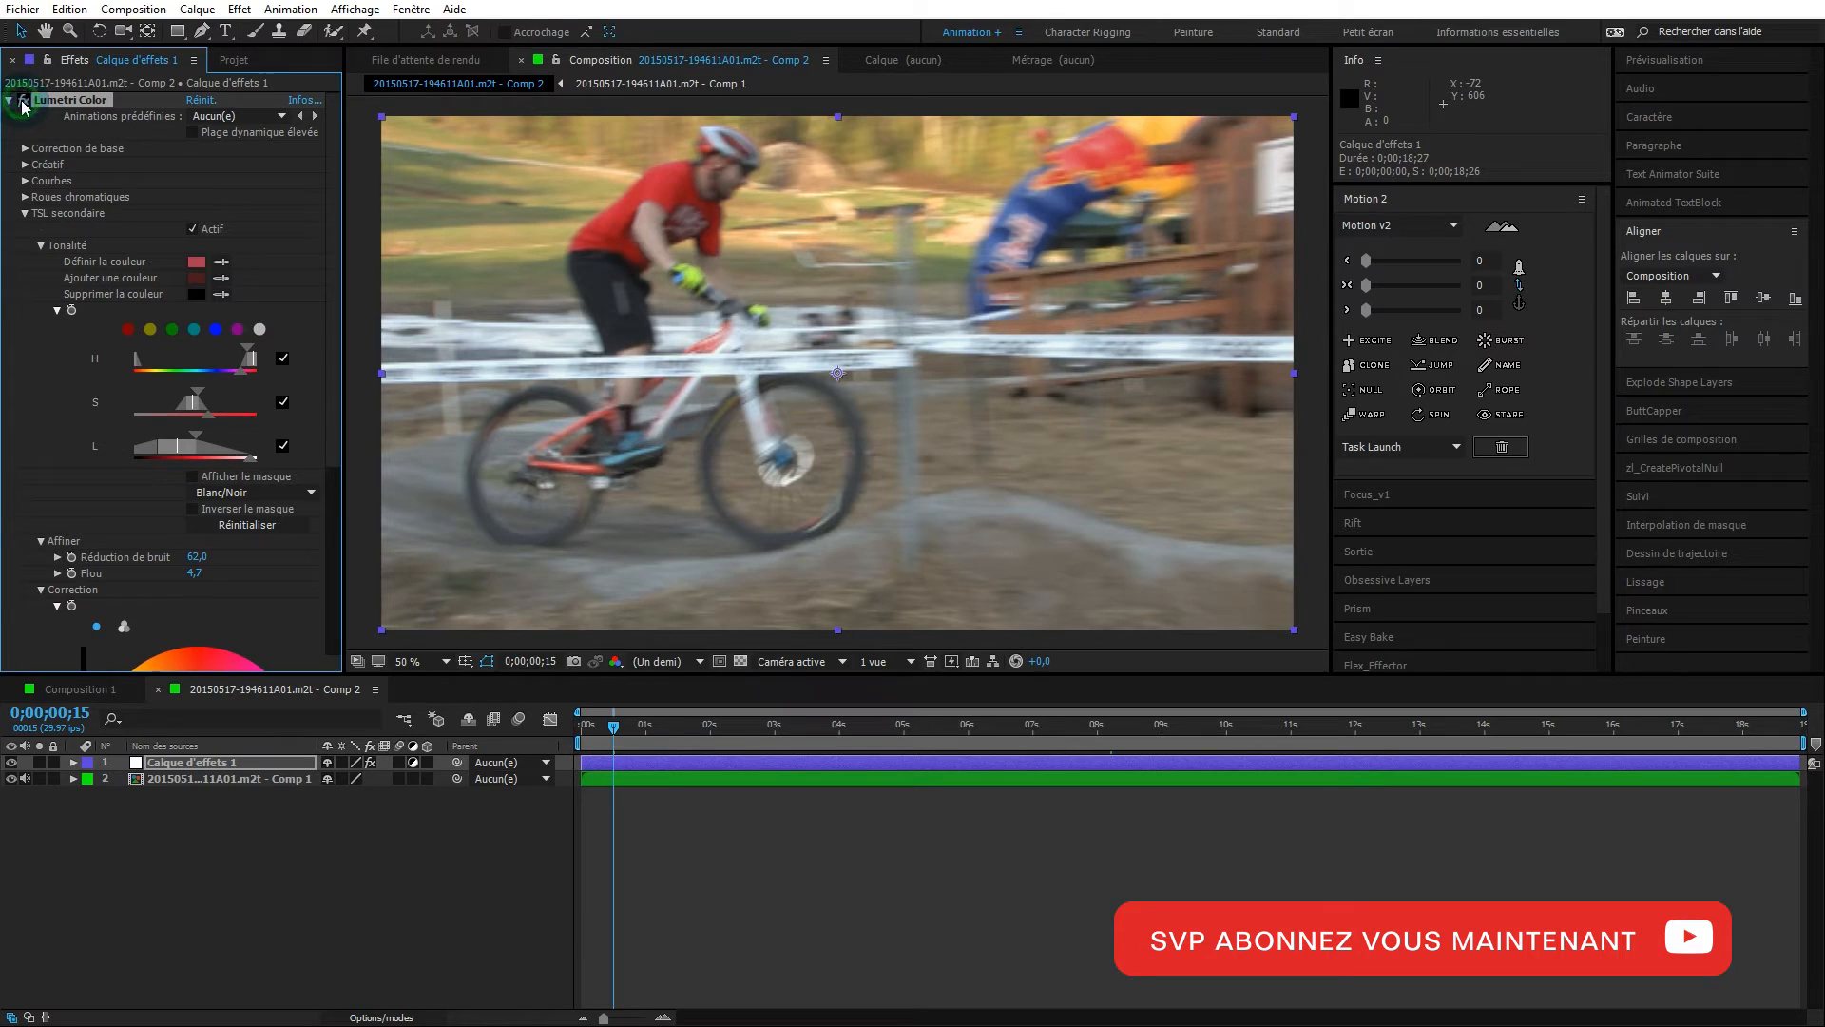
{"action": "left_click", "coordinate": [22, 101]}
{"action": "left_click", "coordinate": [22, 101]}
{"action": "left_click", "coordinate": [22, 101]}
{"action": "left_click", "coordinate": [23, 102]}
{"action": "left_click", "coordinate": [22, 100]}
{"action": "left_click", "coordinate": [22, 101]}
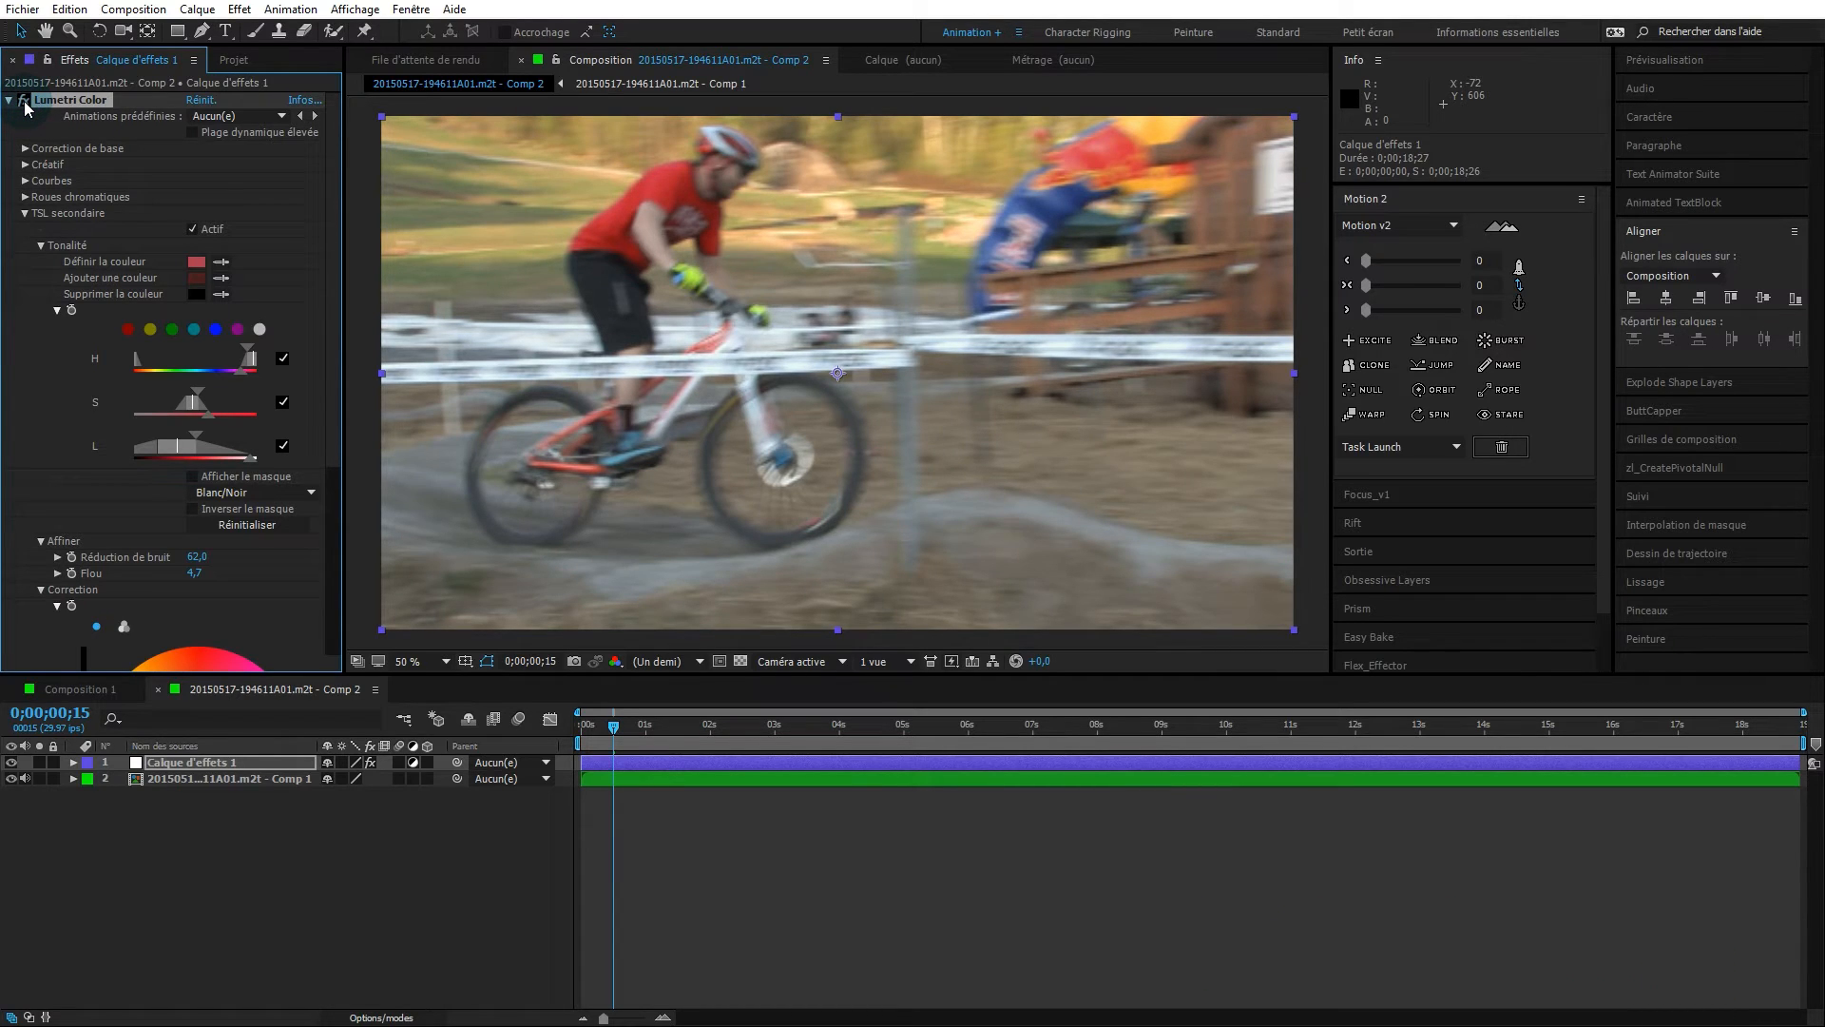
- Collapse the red correction effect and rename it Lumetri Color CC rouge
{"action": "left_click", "coordinate": [26, 213]}
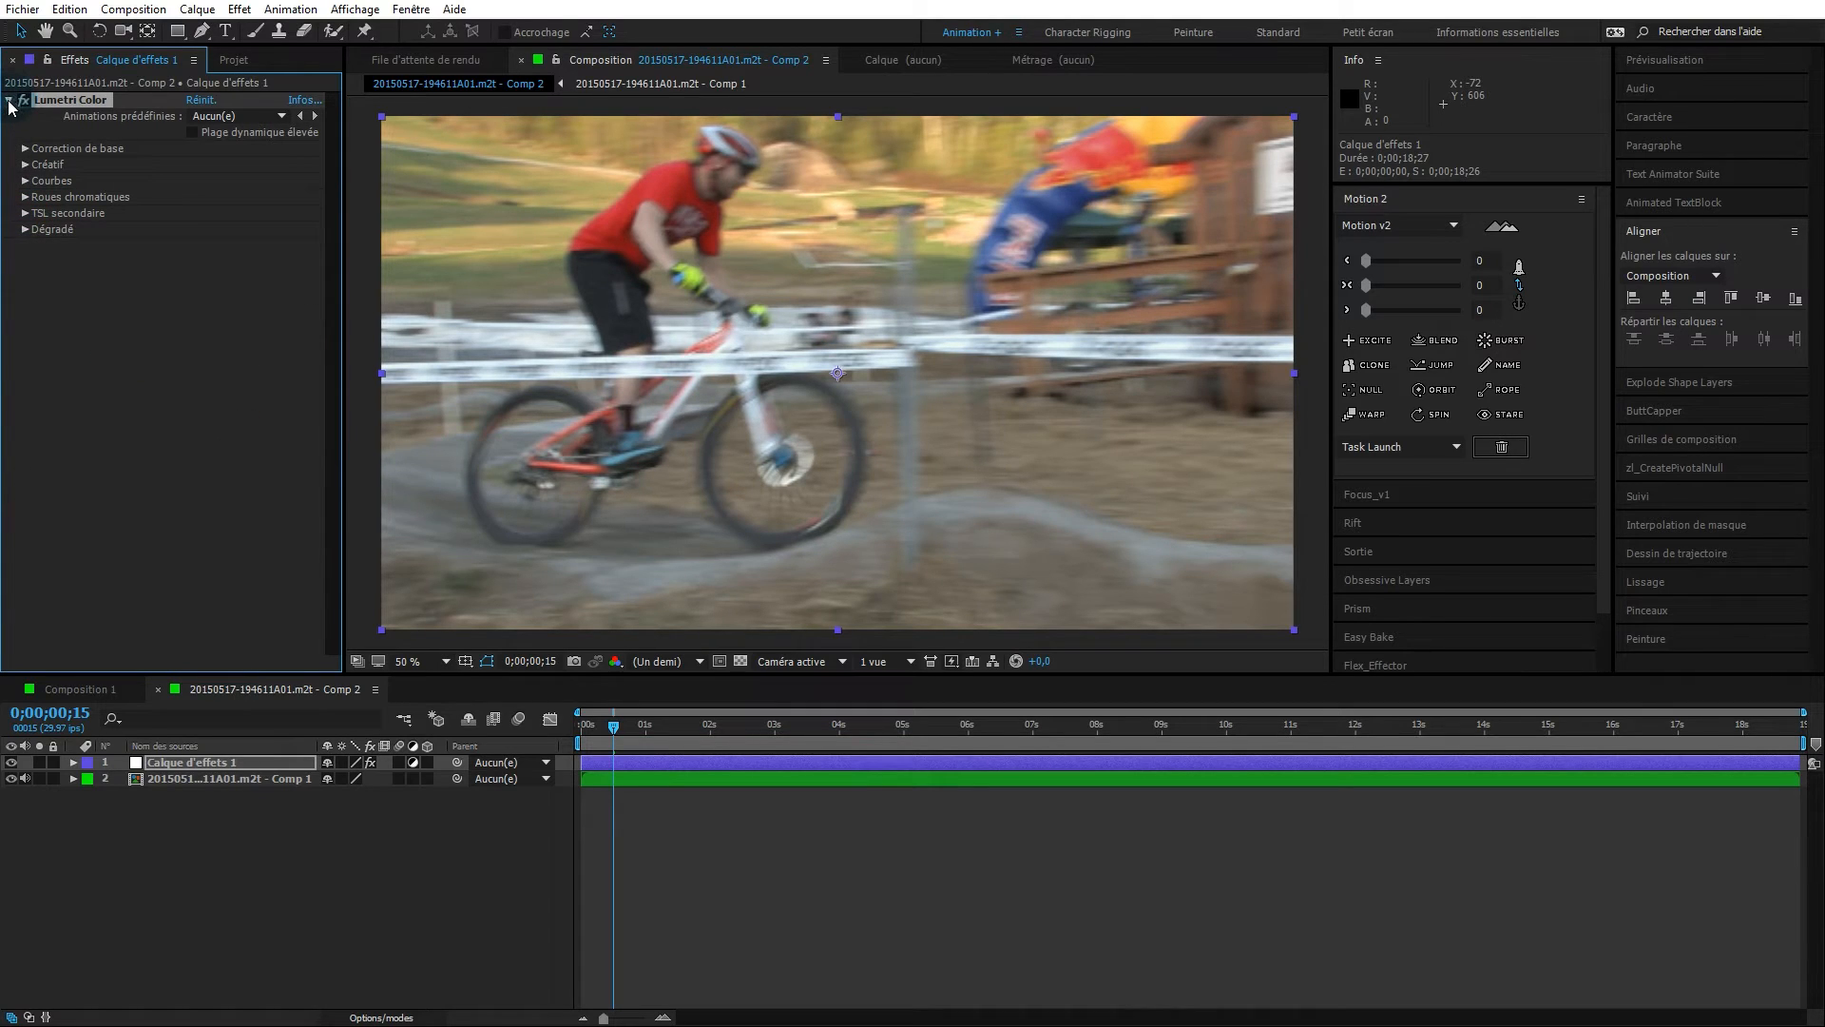
{"action": "left_click", "coordinate": [9, 100]}
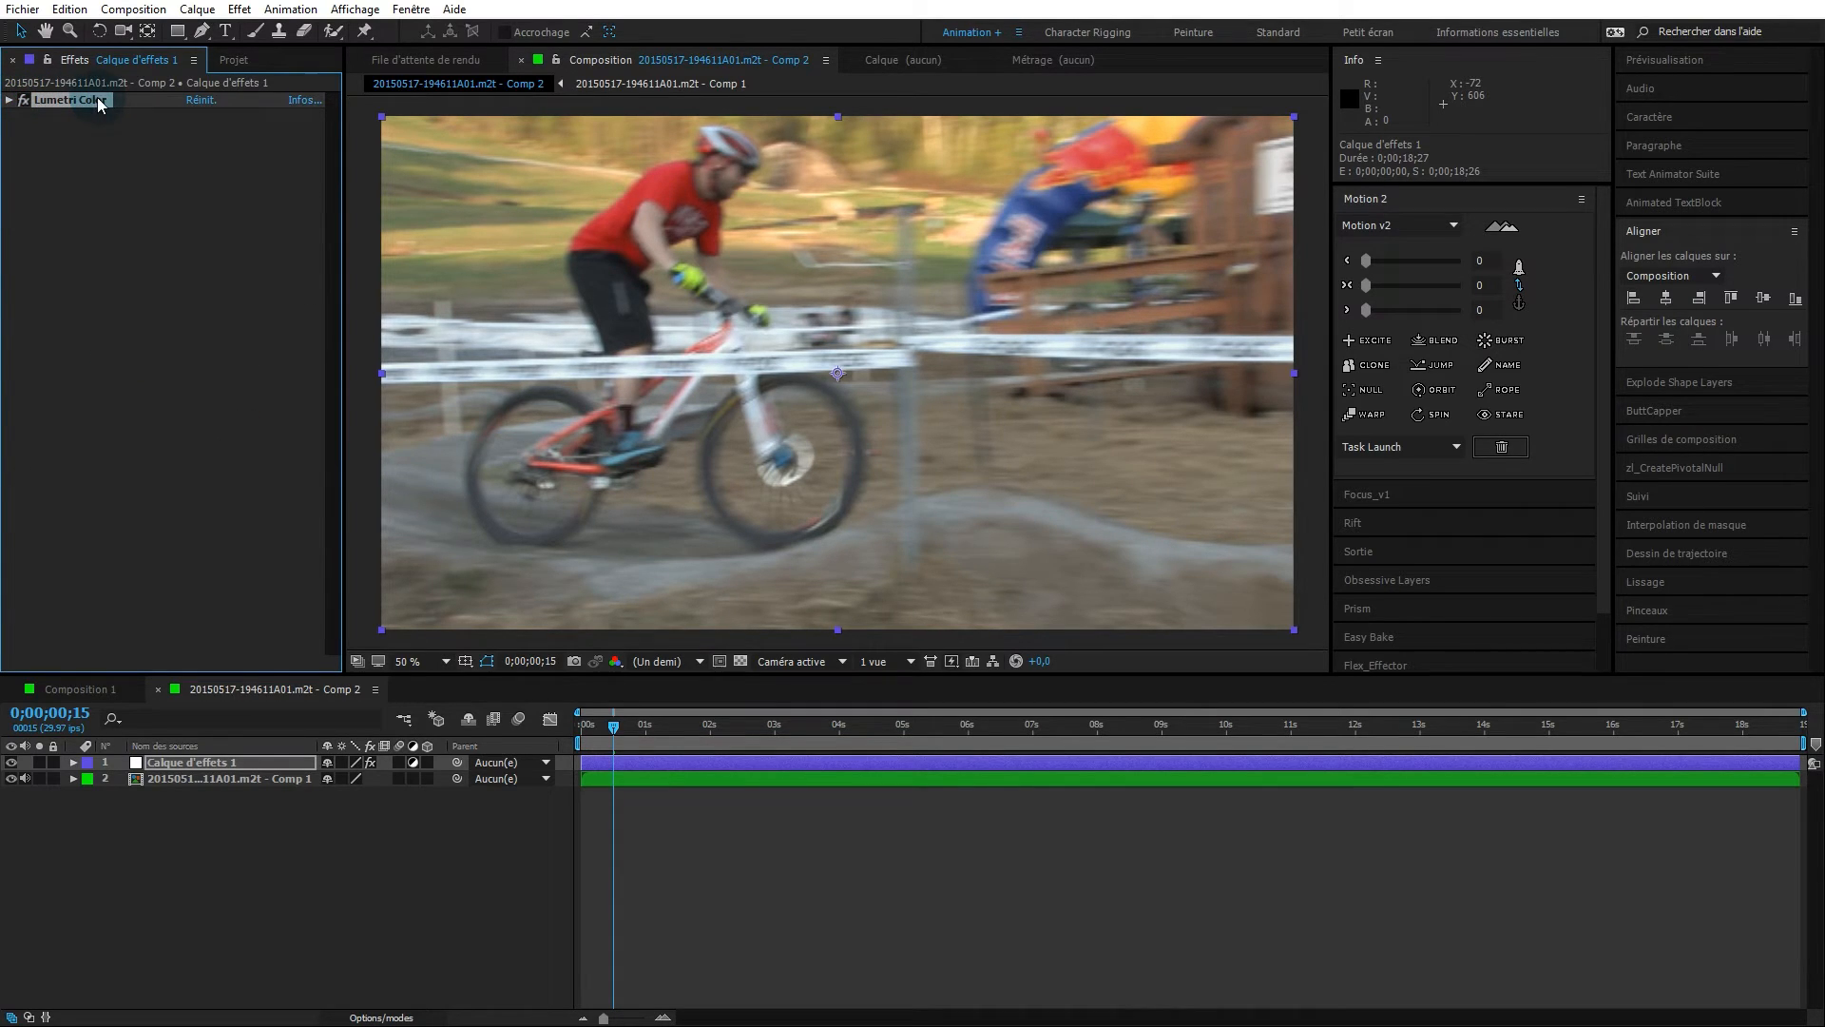
{"action": "key", "text": "Return"}
{"action": "type", "text": "CC rouge"}
{"action": "left_click", "coordinate": [98, 125]}
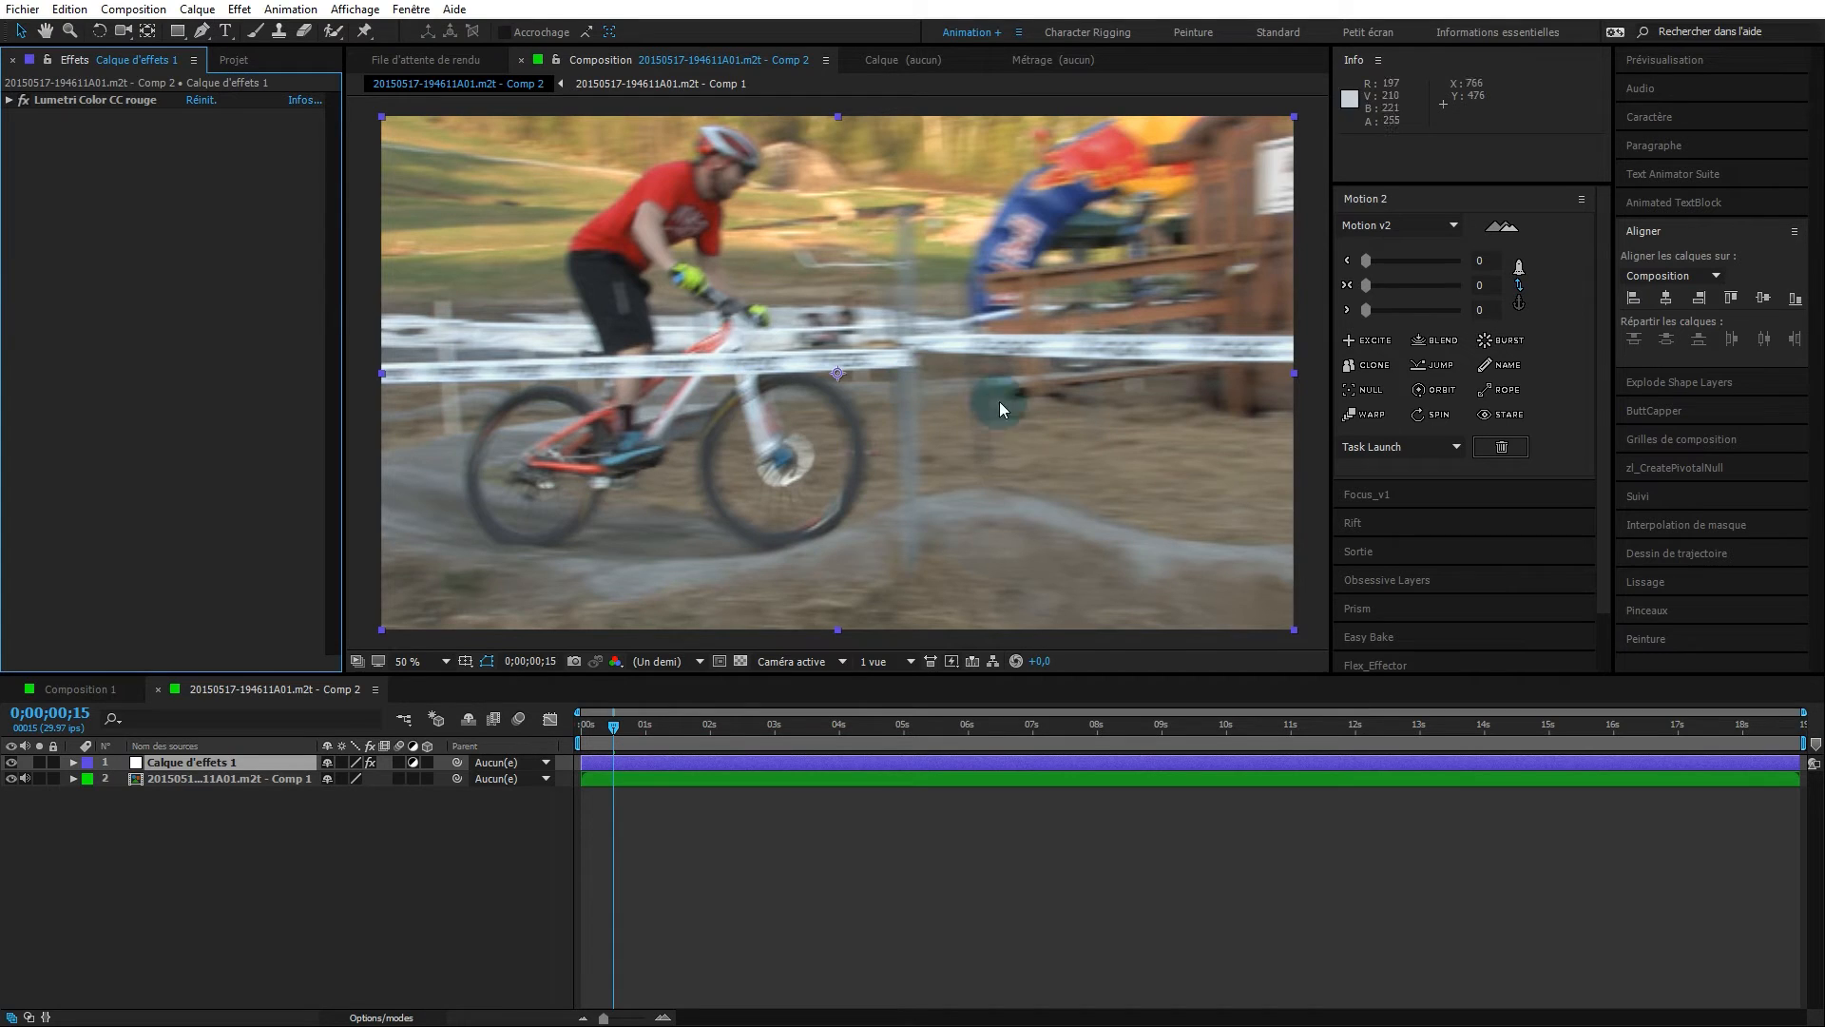
- Go to 0;00;11;06 and apply a second Lumetri Color effect from Correction colorimétrique to the adjustment layer
{"action": "left_click_drag", "start_coordinate": [613, 727], "coordinate": [1308, 670]}
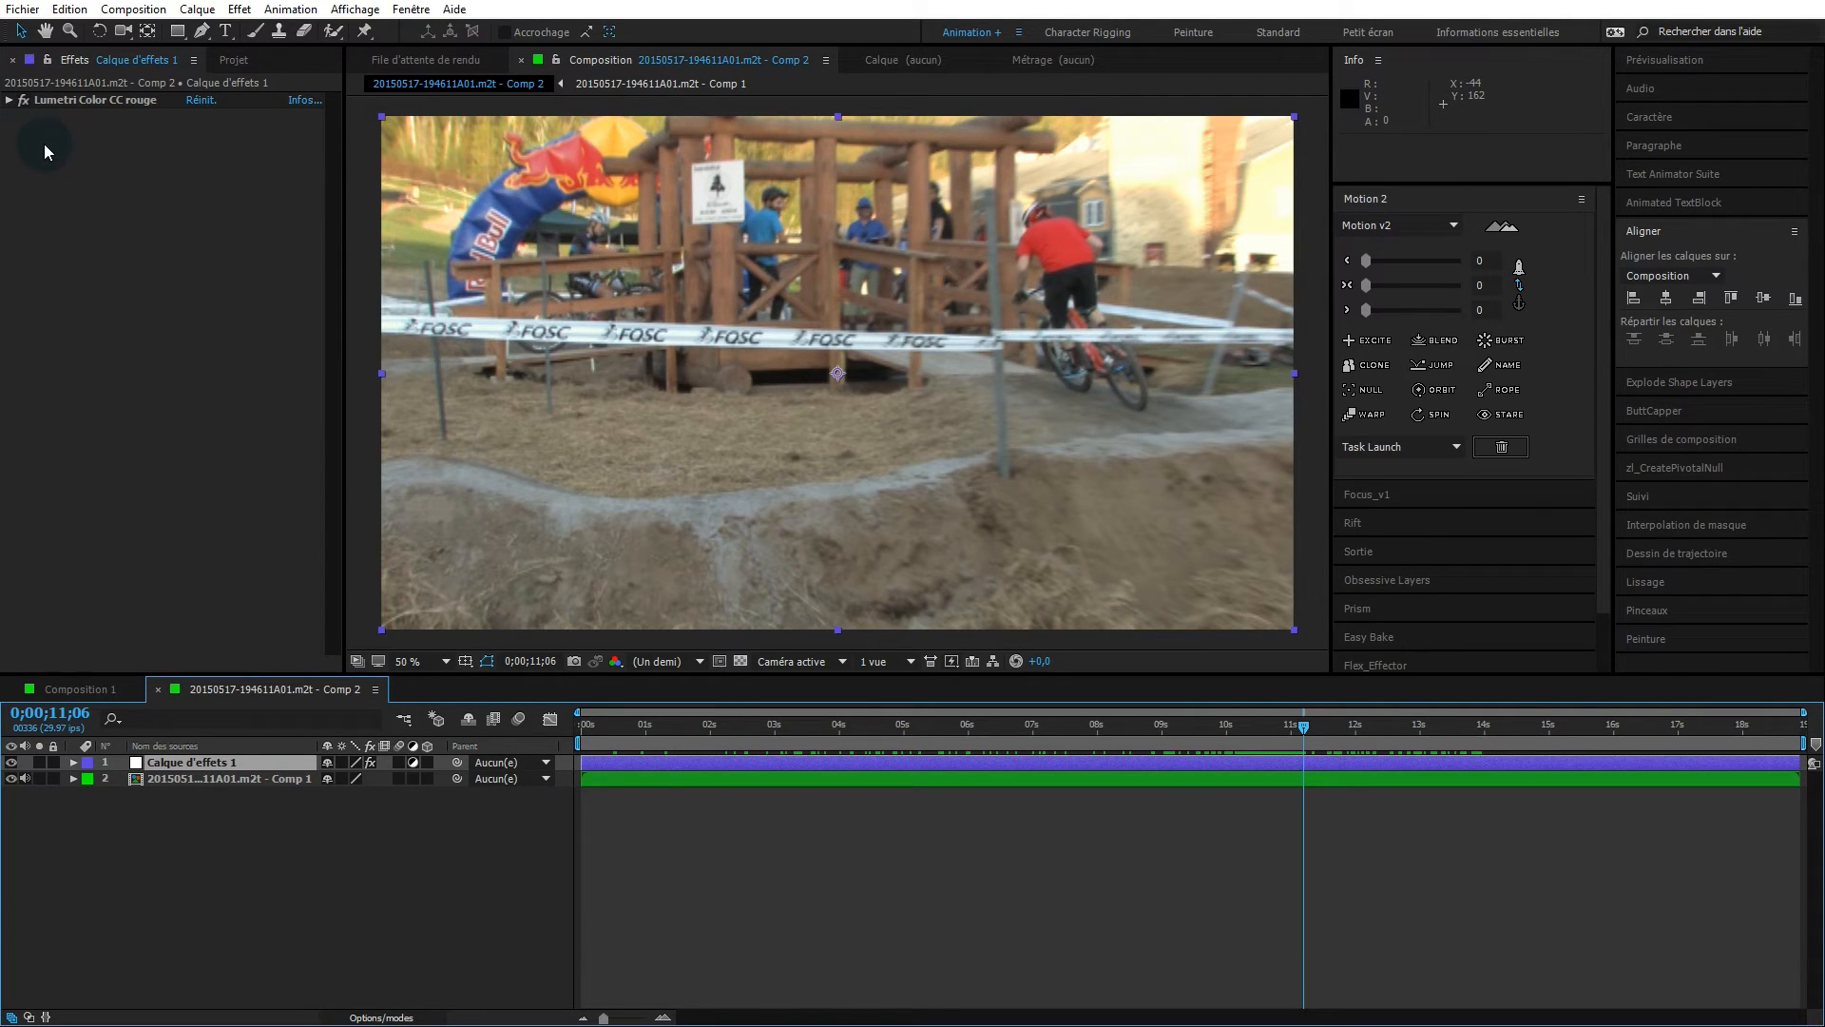
{"action": "right_click", "coordinate": [86, 142]}
{"action": "left_click", "coordinate": [238, 126]}
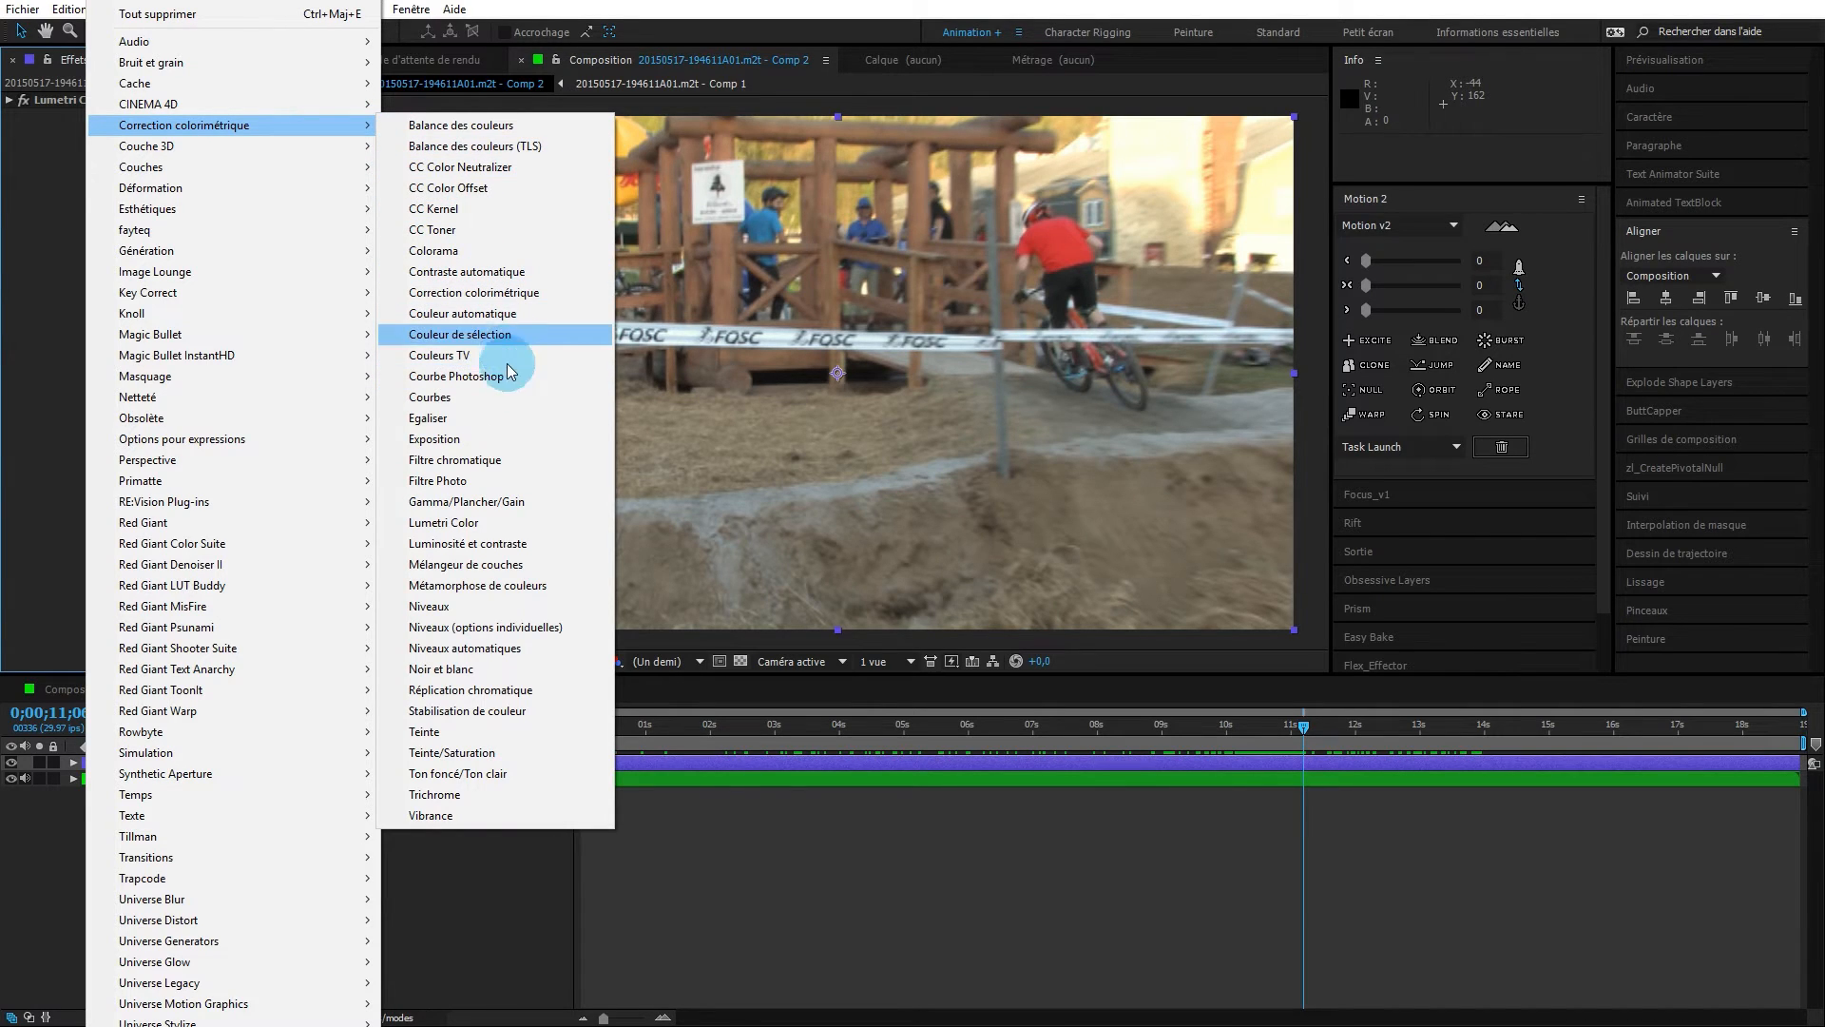
{"action": "left_click", "coordinate": [481, 523]}
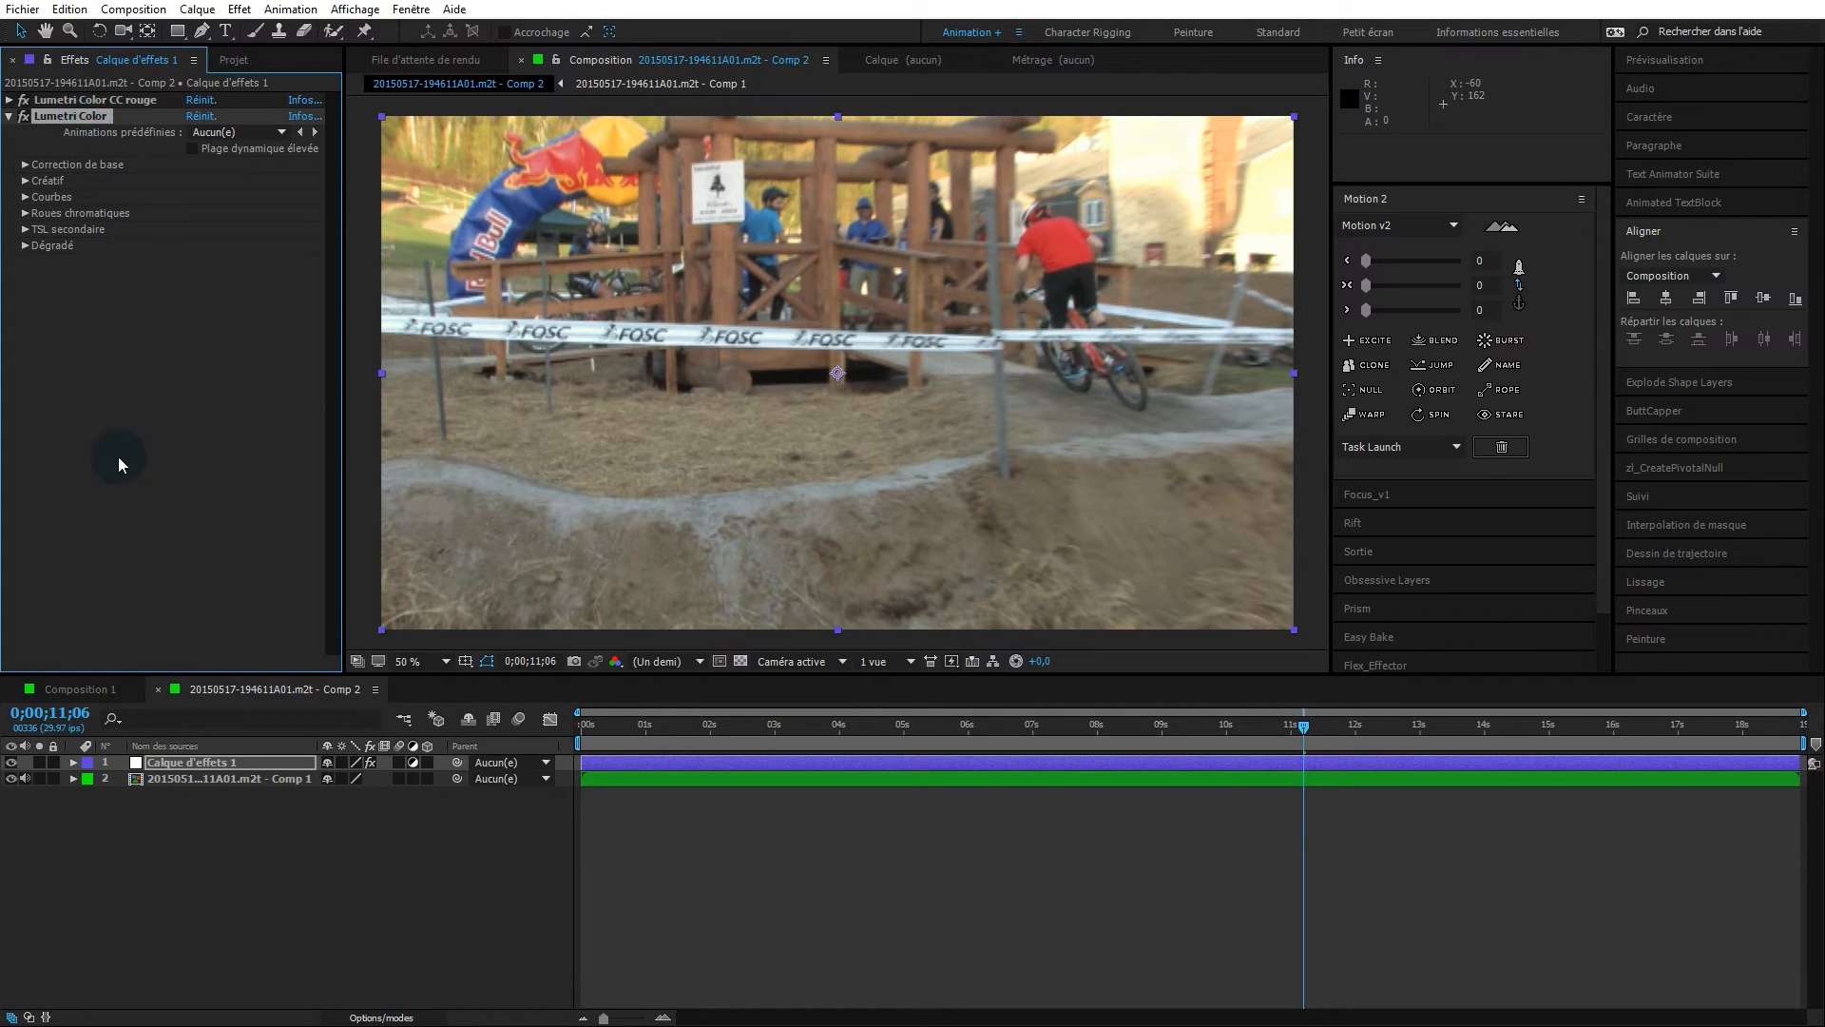
- In the new effect's TSL secondaire, key the Red Bull inflatable's dark blue, add a lighter blue, and remove the spectator's blue shirt colour
{"action": "left_click", "coordinate": [26, 228]}
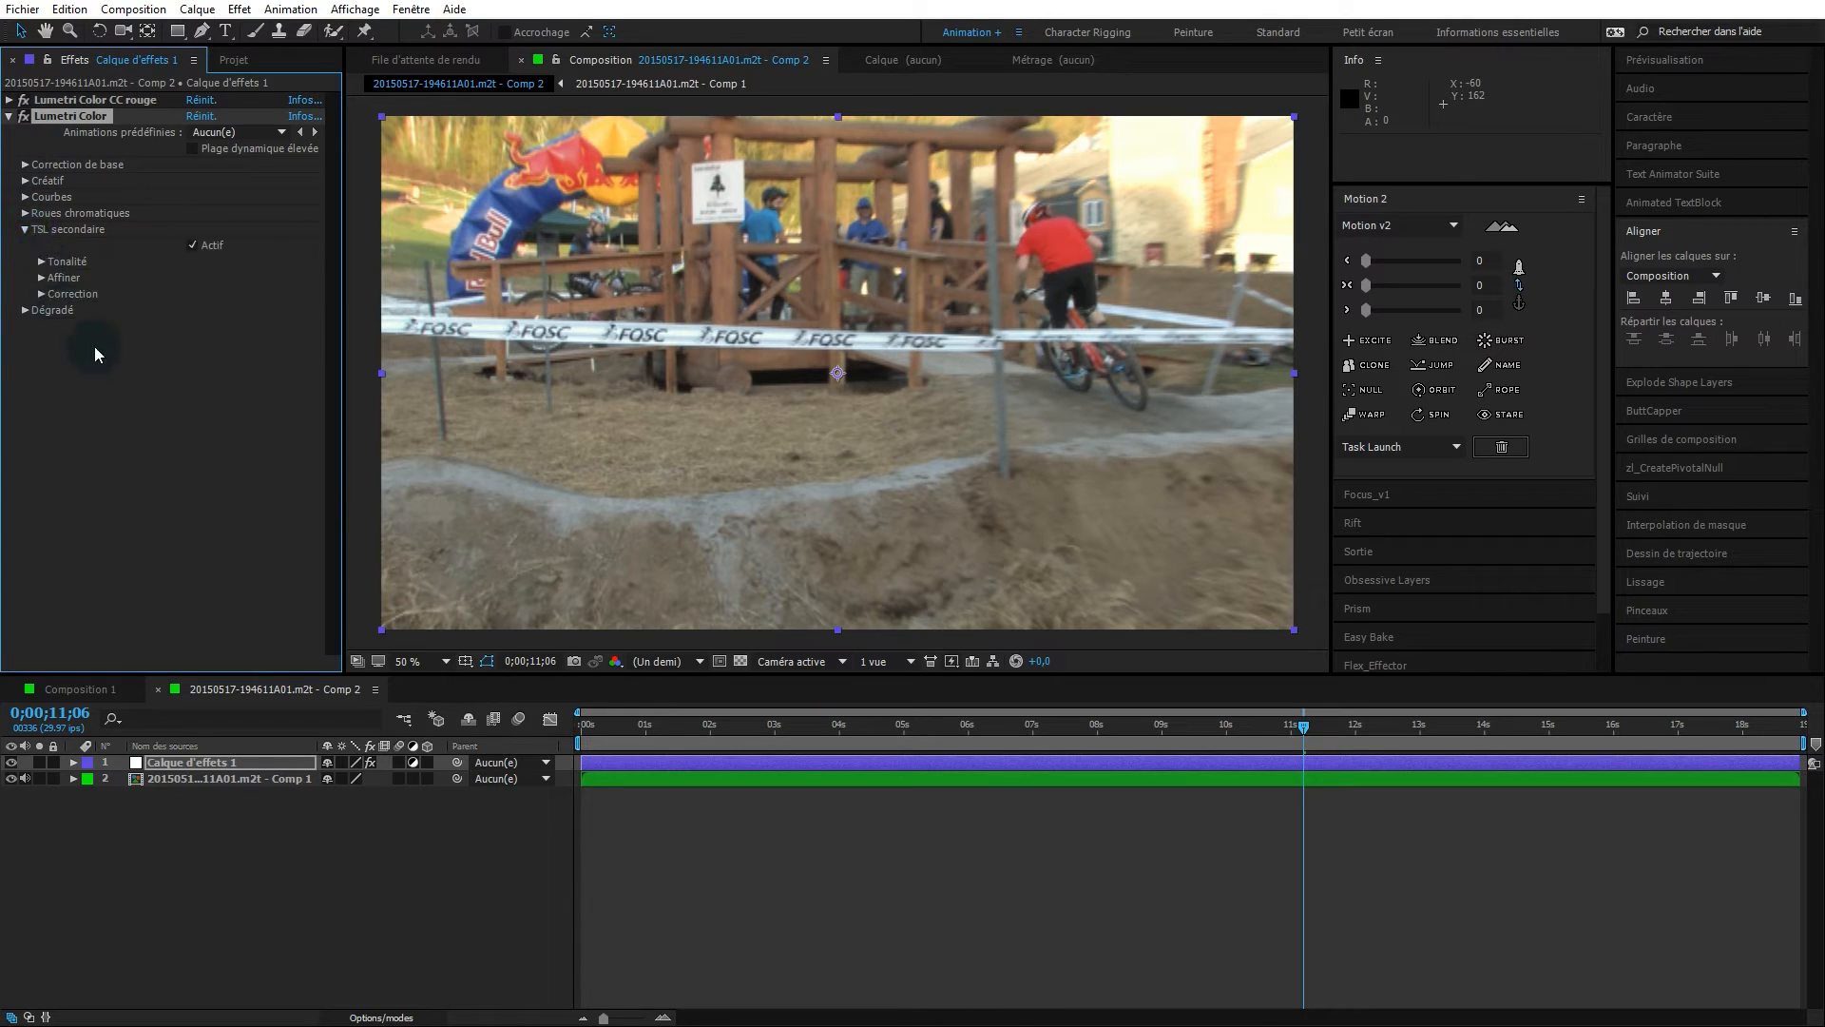
{"action": "left_click", "coordinate": [41, 262]}
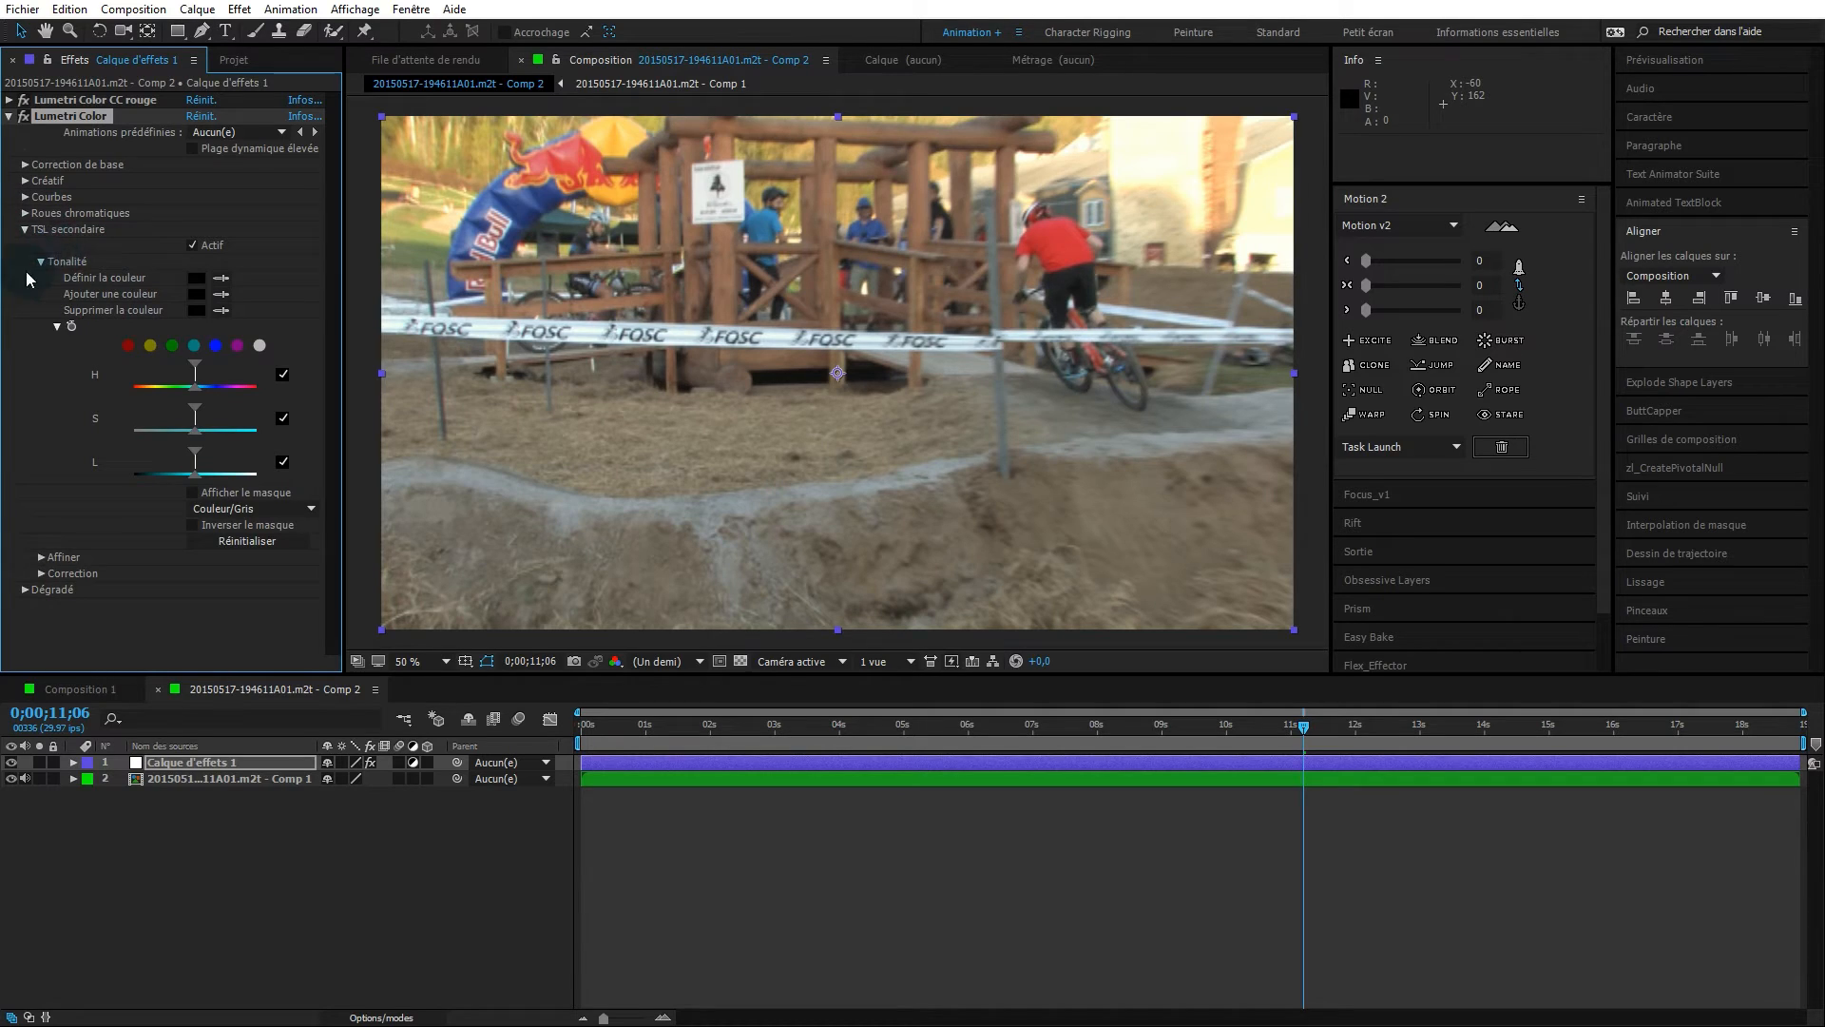
{"action": "left_click", "coordinate": [223, 278]}
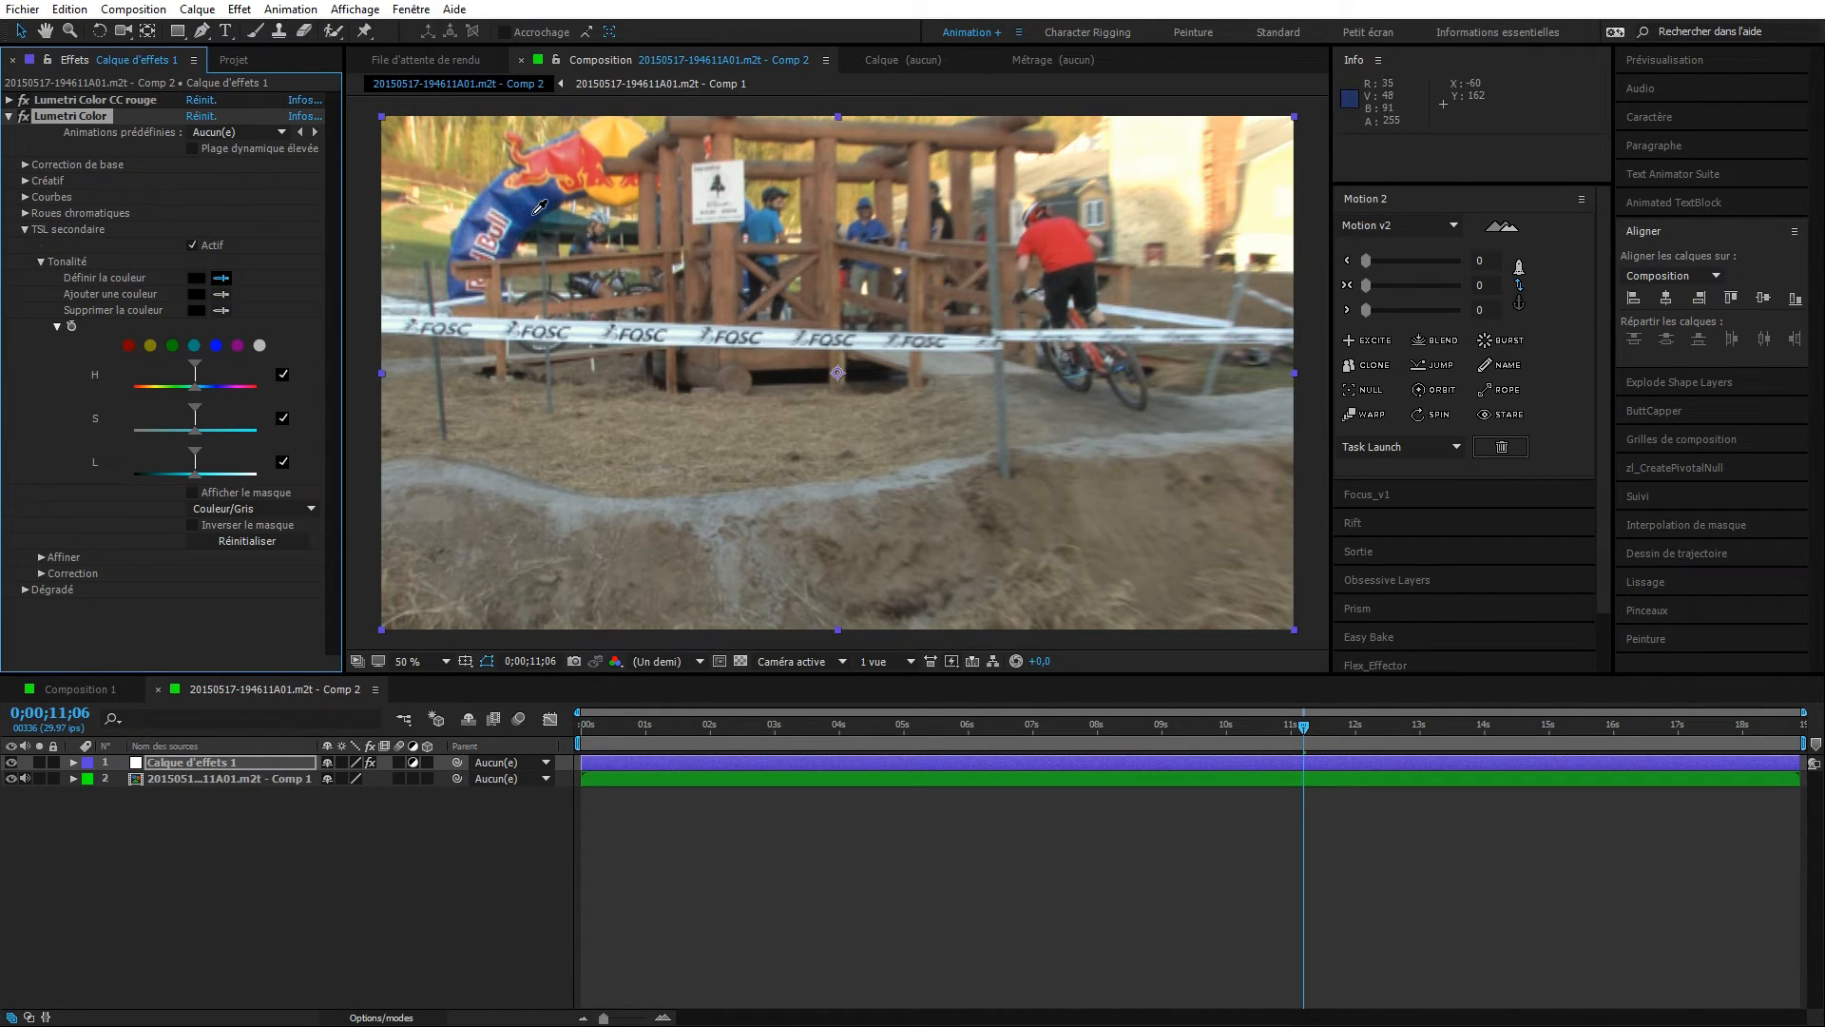
{"action": "left_click", "coordinate": [505, 232]}
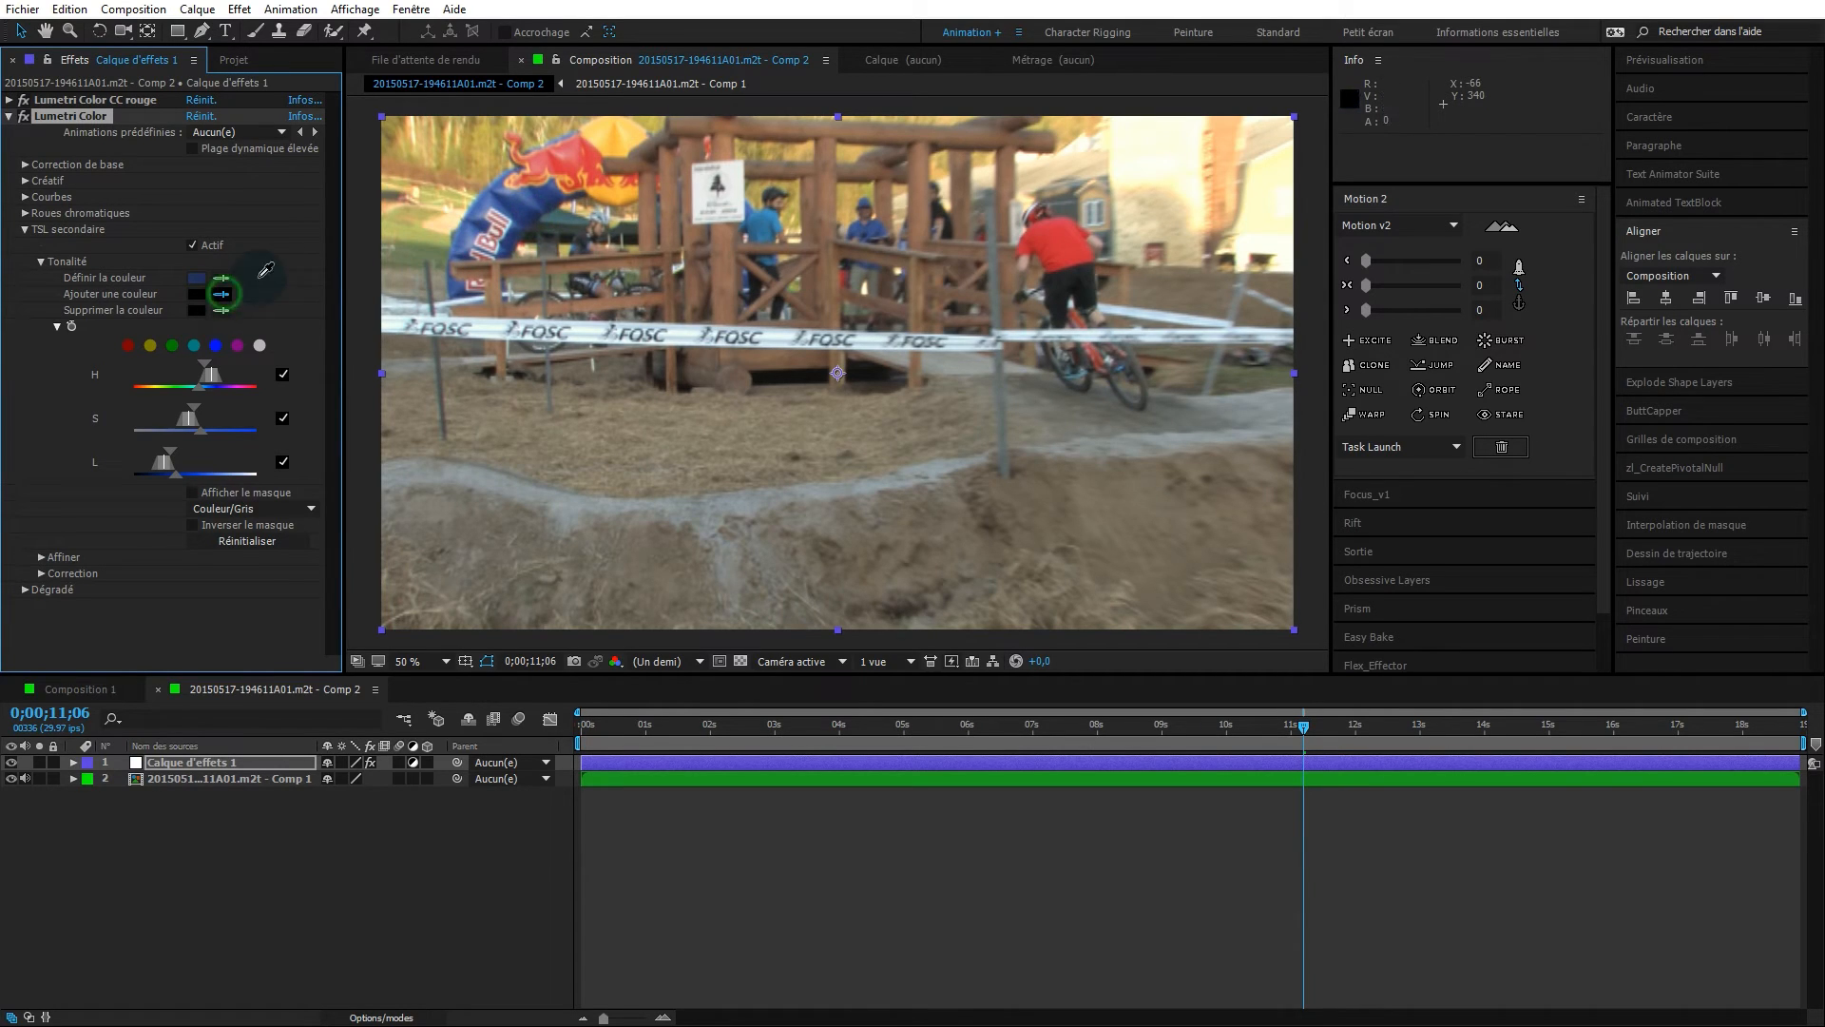
{"action": "left_click", "coordinate": [477, 217]}
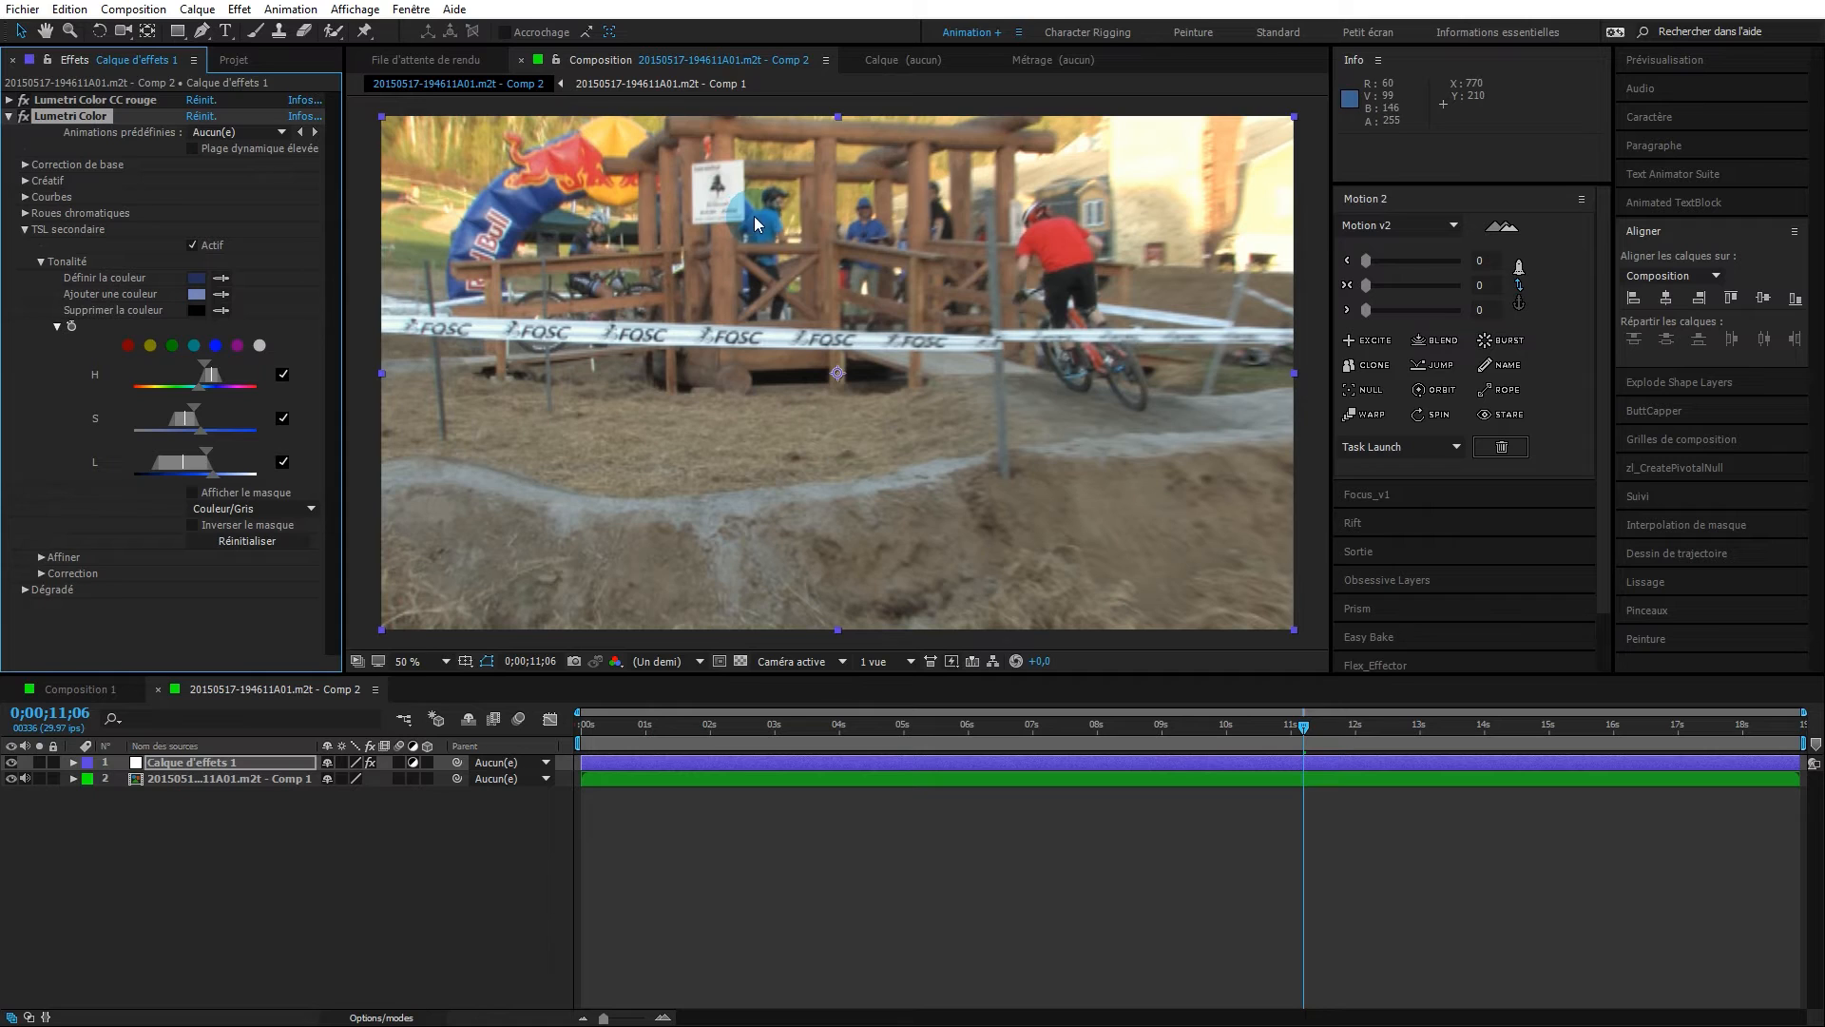
{"action": "left_click", "coordinate": [218, 310]}
{"action": "left_click", "coordinate": [769, 222]}
- Display the blue key's mask in Blanc/Noir and slightly widen its L range
{"action": "left_click", "coordinate": [192, 493]}
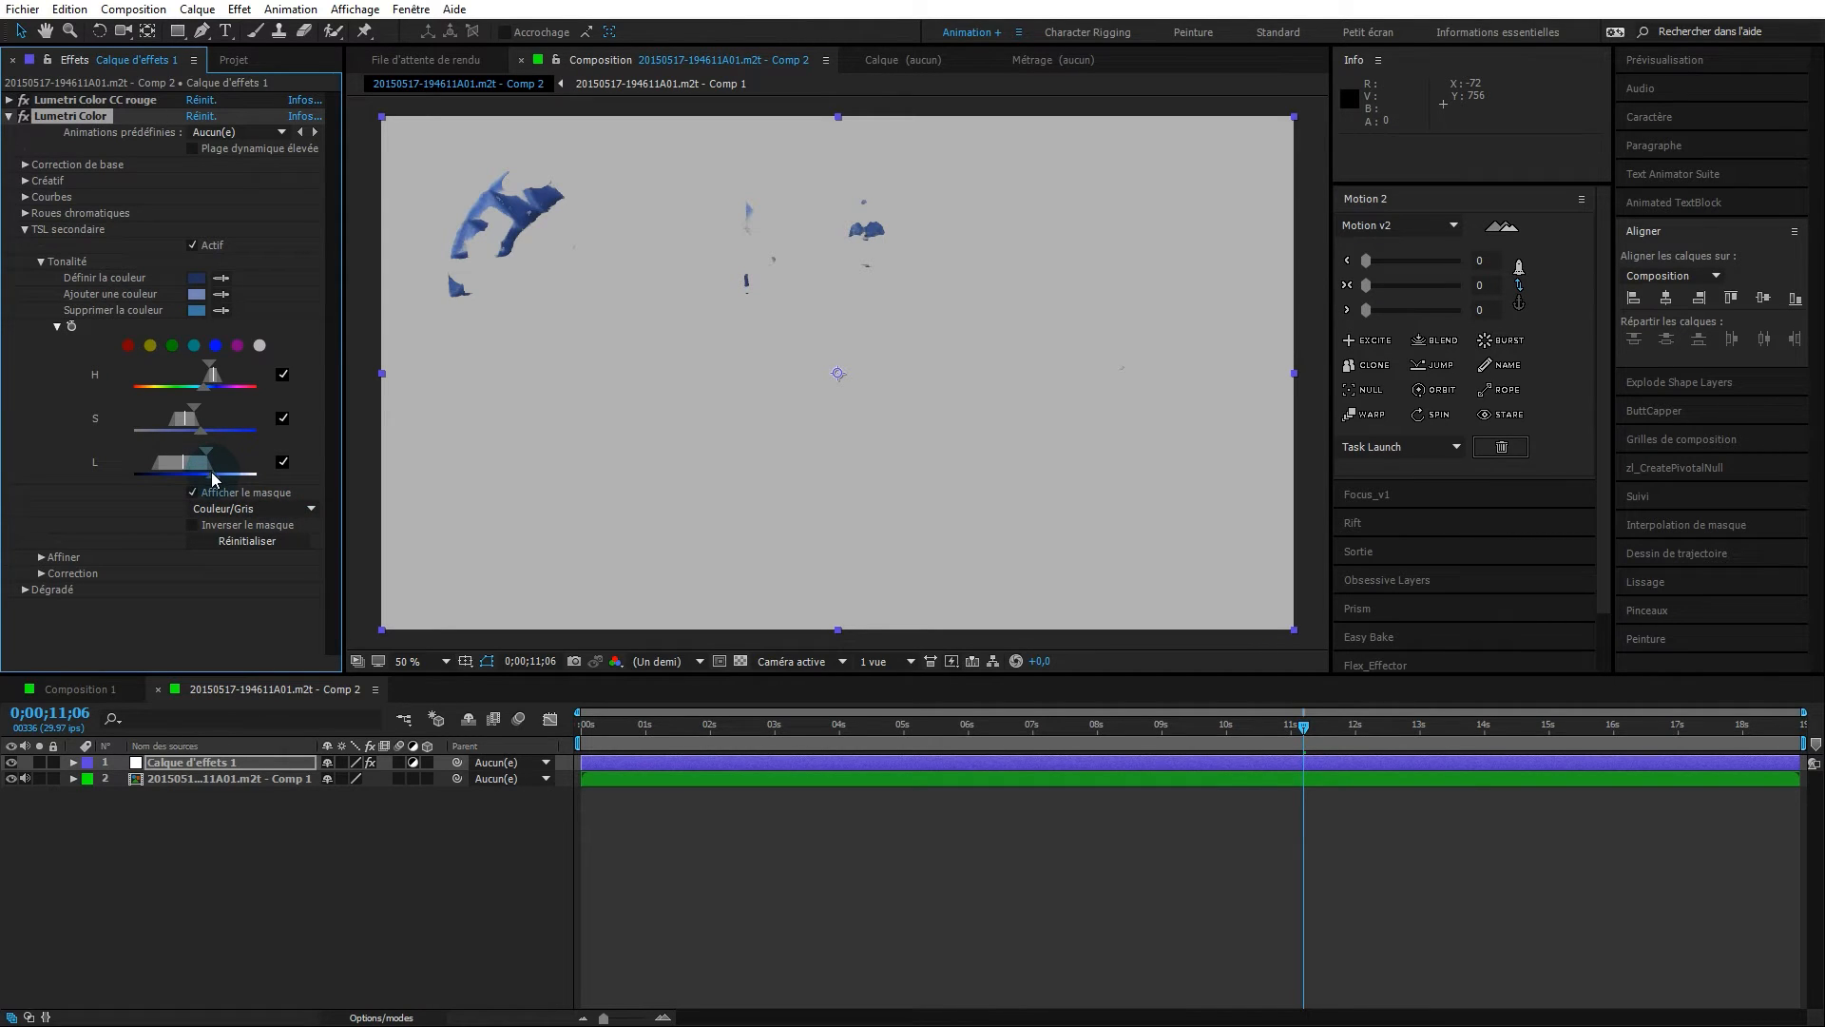
{"action": "left_click_drag", "start_coordinate": [212, 473], "coordinate": [221, 473]}
{"action": "left_click", "coordinate": [222, 511]}
{"action": "left_click", "coordinate": [229, 574]}
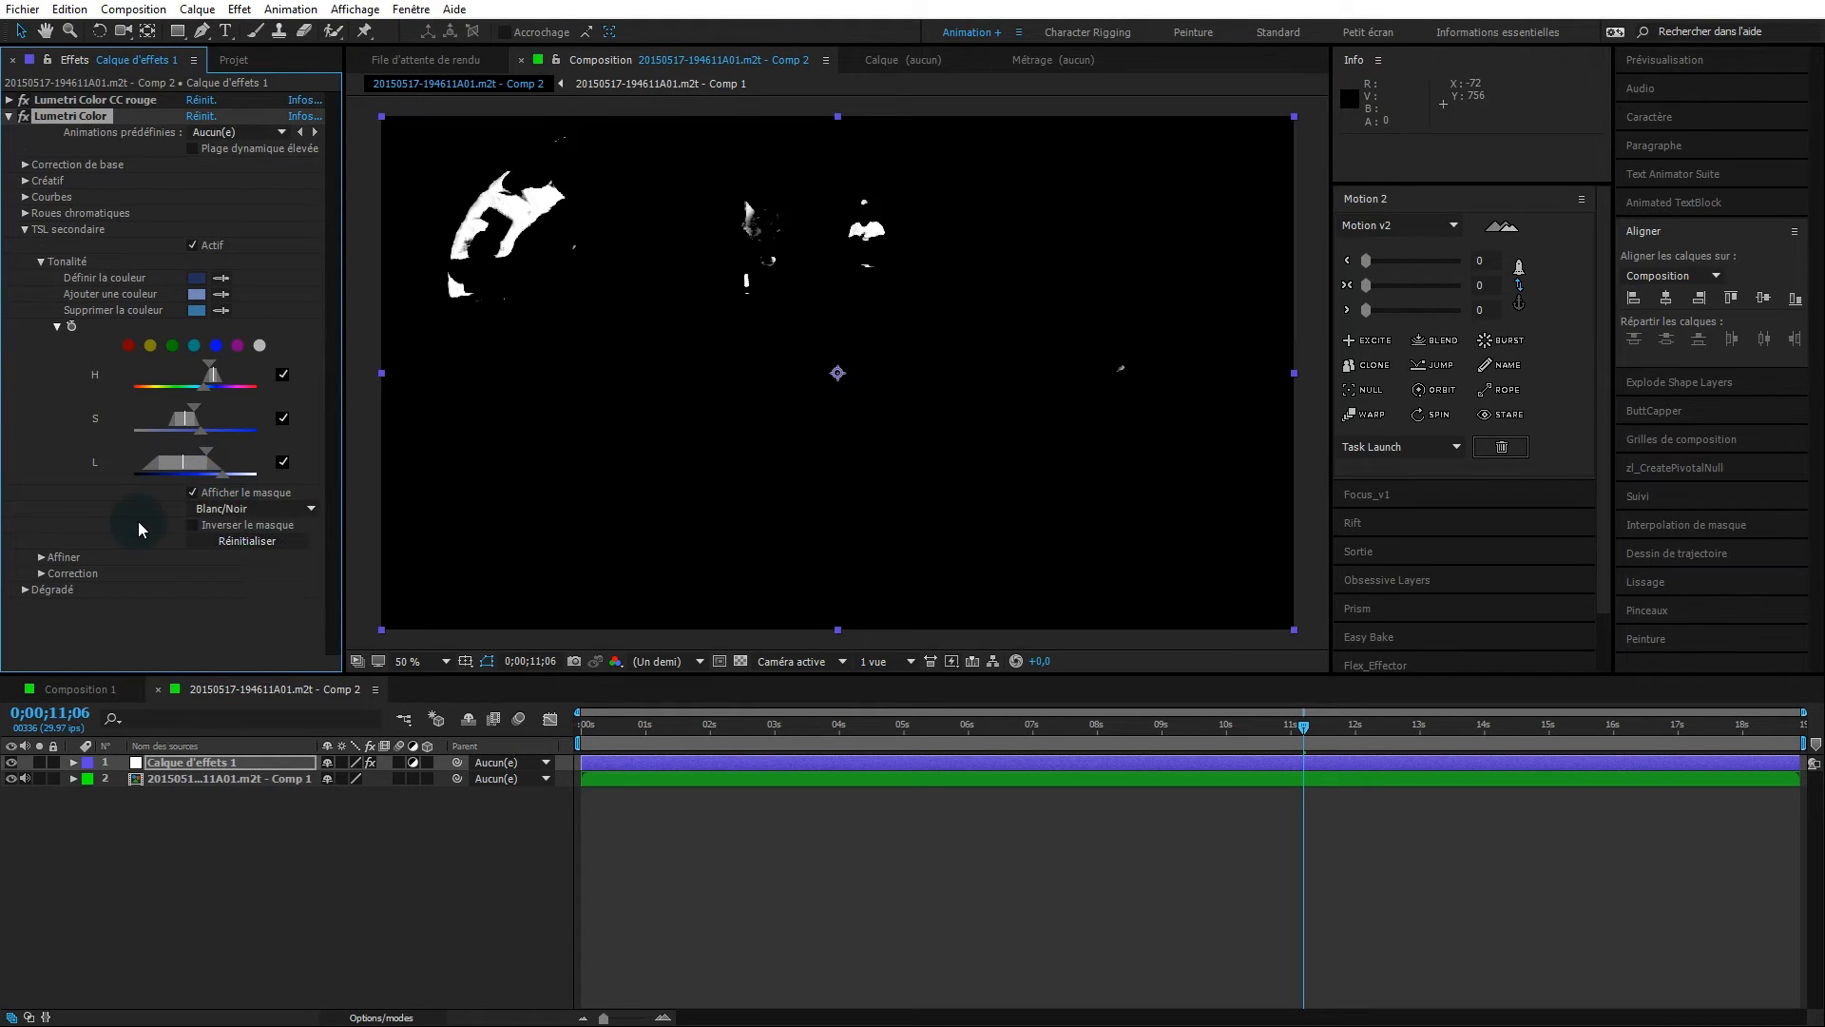
- Widen the falloff of the blue key's S range and undo a trial change to its H range
{"action": "left_click_drag", "start_coordinate": [217, 483], "coordinate": [226, 485]}
{"action": "mouse_move", "coordinate": [203, 440]}
{"action": "left_mouse_down"}
{"action": "mouse_move", "coordinate": [237, 443]}
{"action": "mouse_move", "coordinate": [220, 453]}
{"action": "left_mouse_up"}
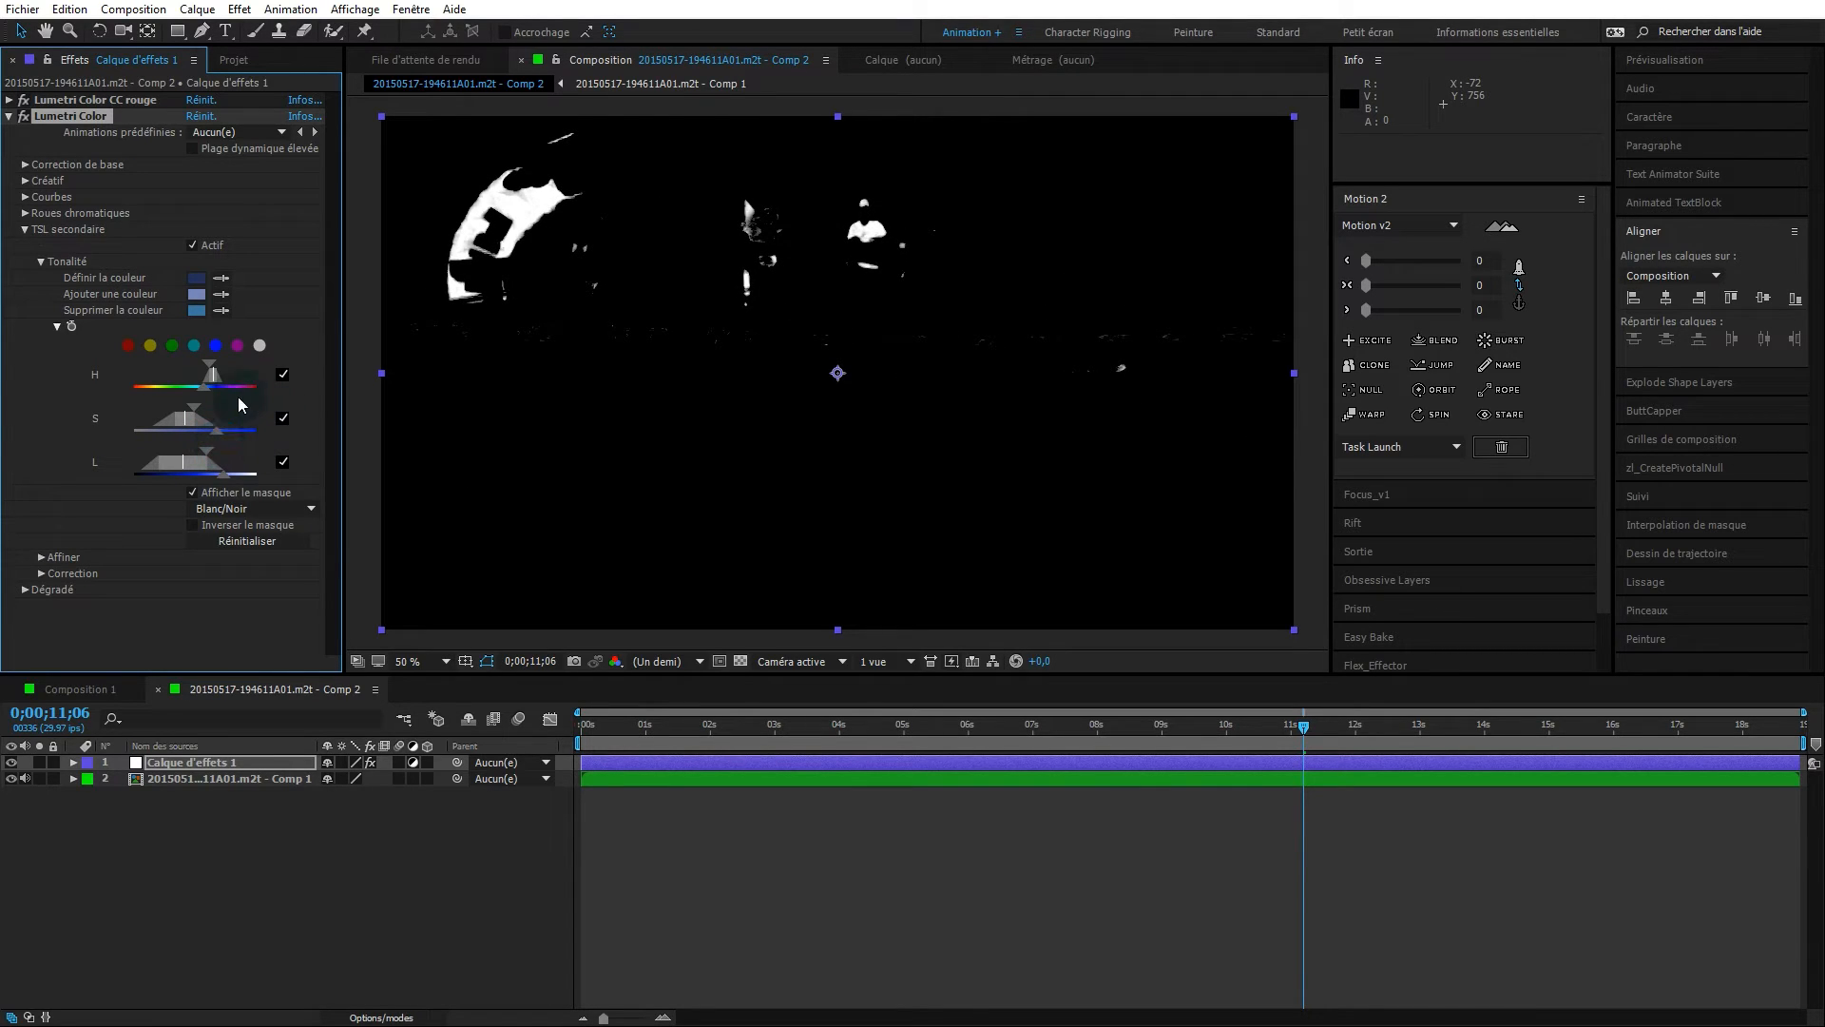
{"action": "left_click_drag", "start_coordinate": [205, 395], "coordinate": [211, 398]}
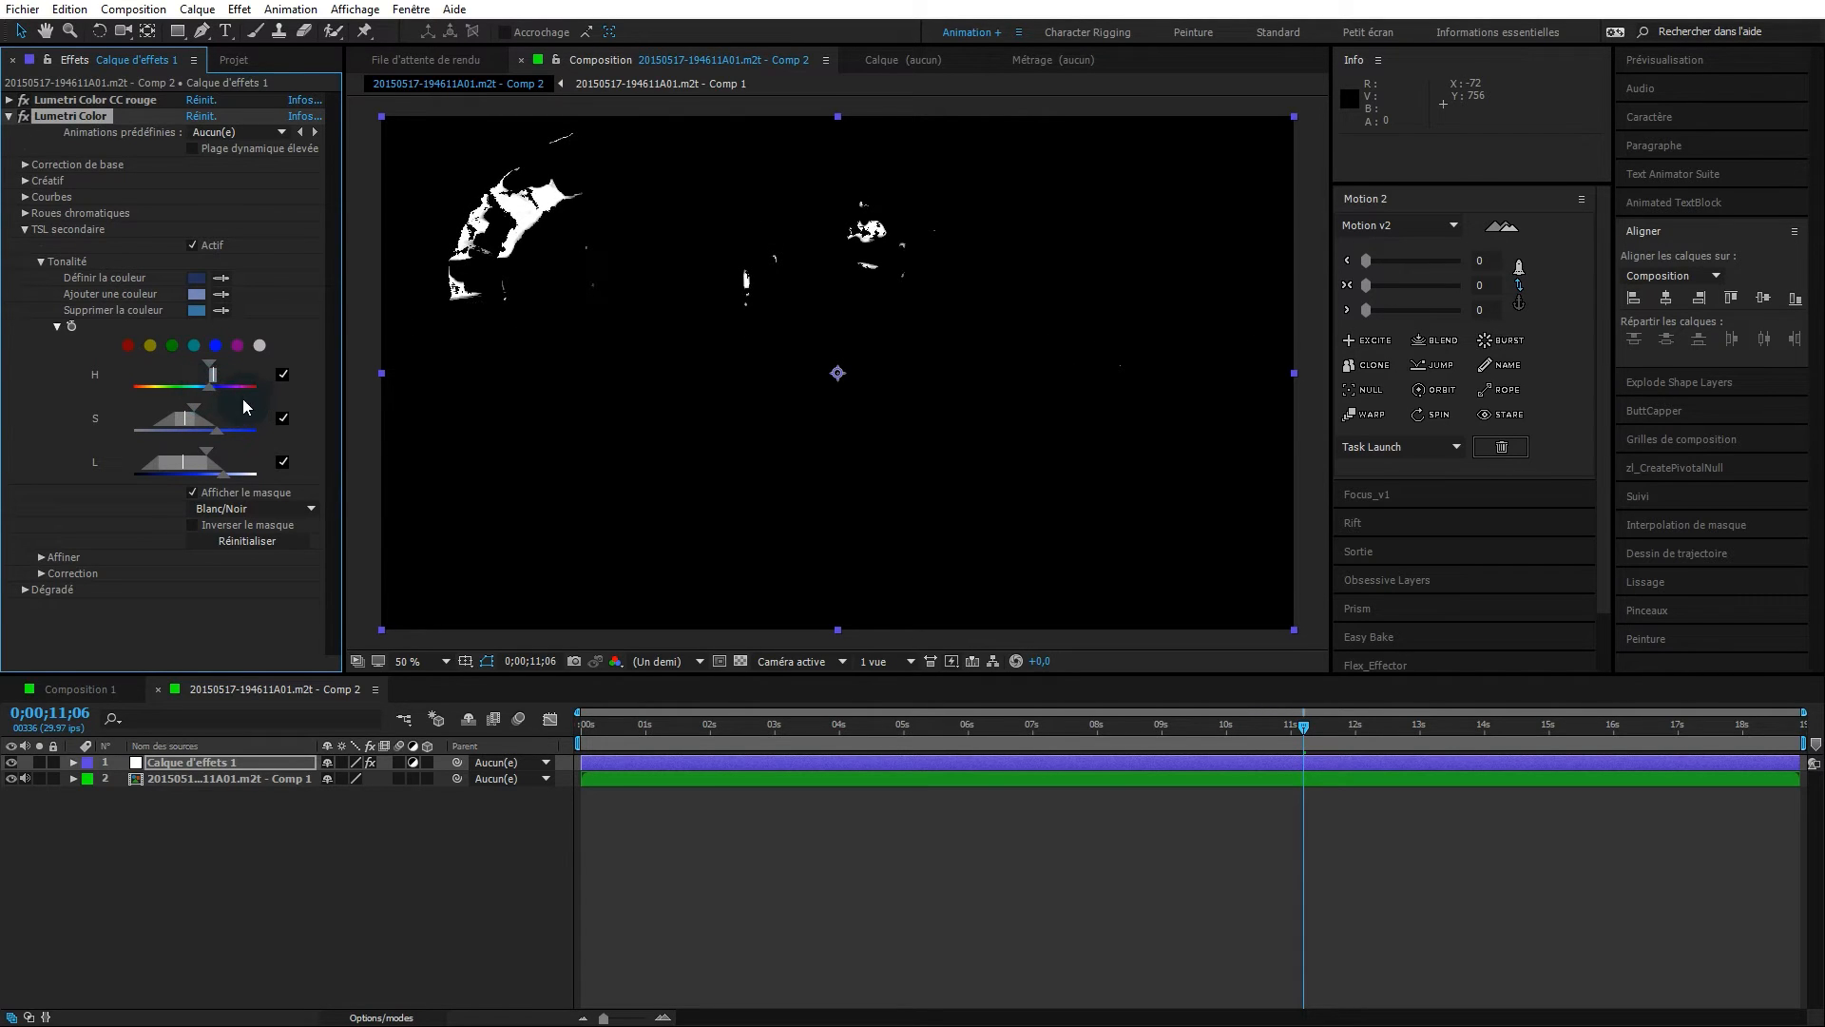
{"action": "key", "text": "ctrl+z"}
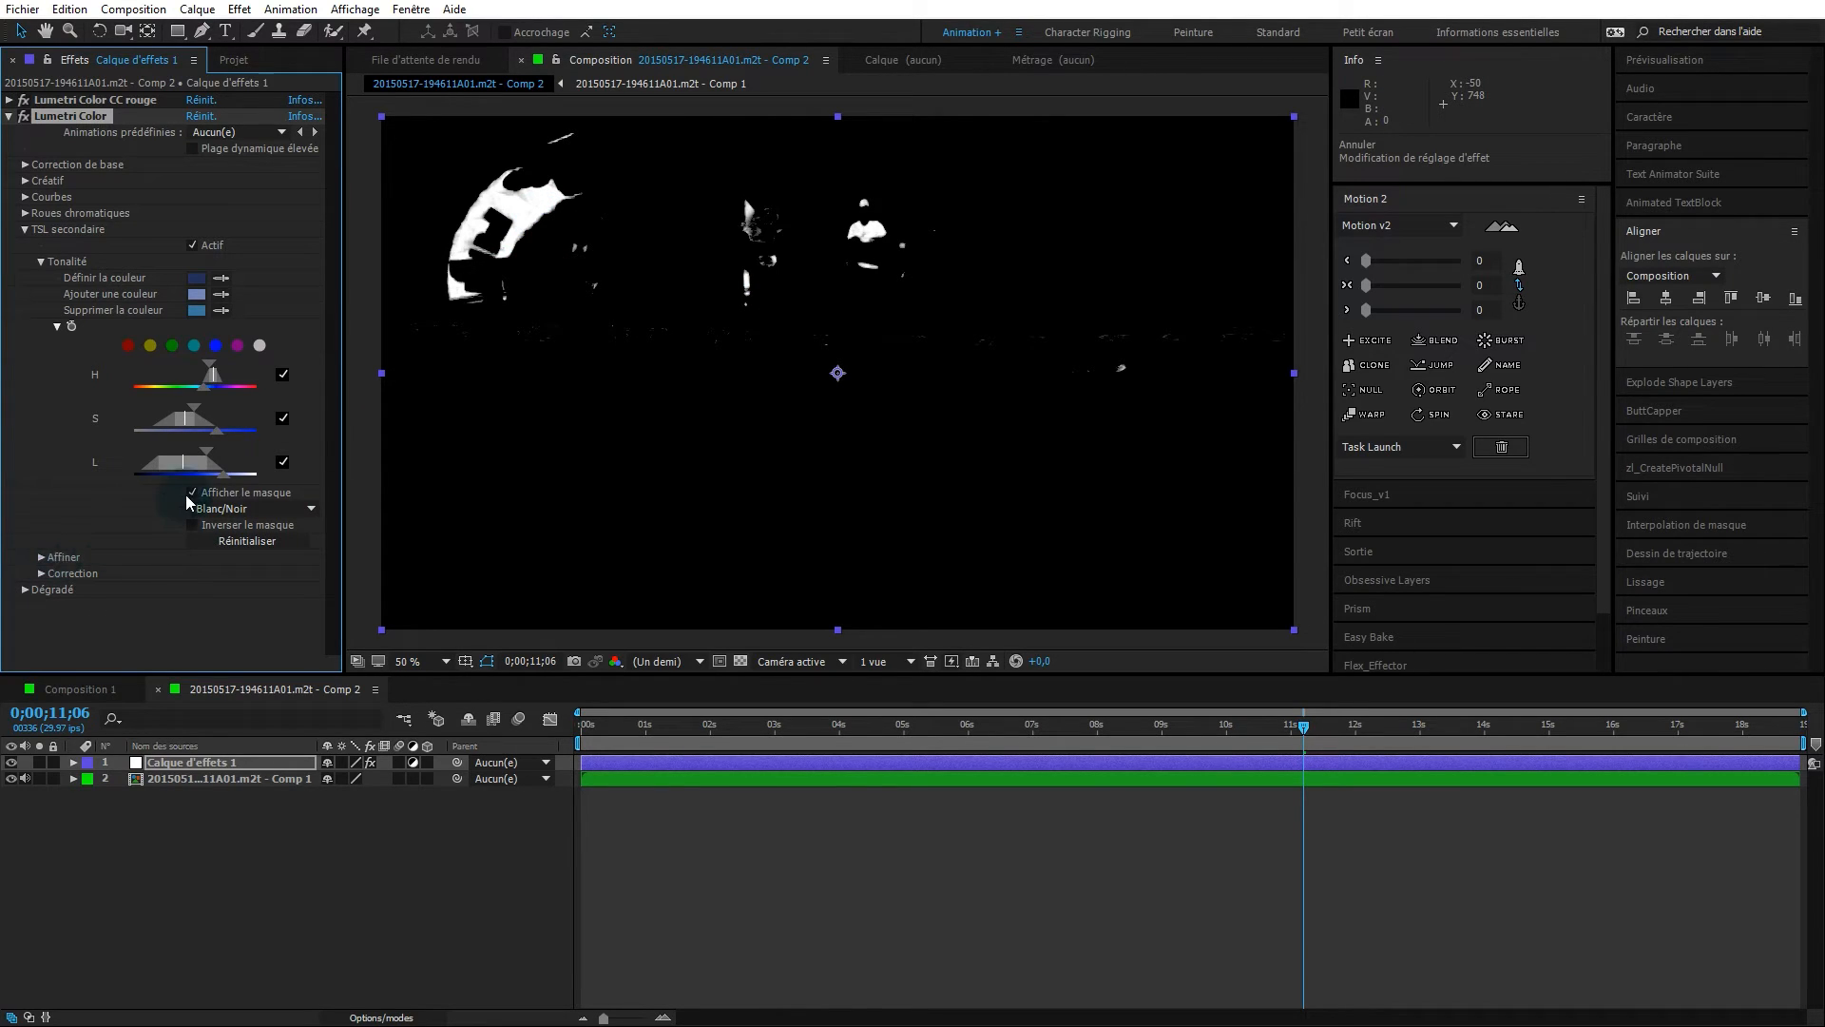
- Refine the blue key under Affiner with Réduction de bruit 53,0 and Flou 3,2
{"action": "left_click", "coordinate": [40, 558]}
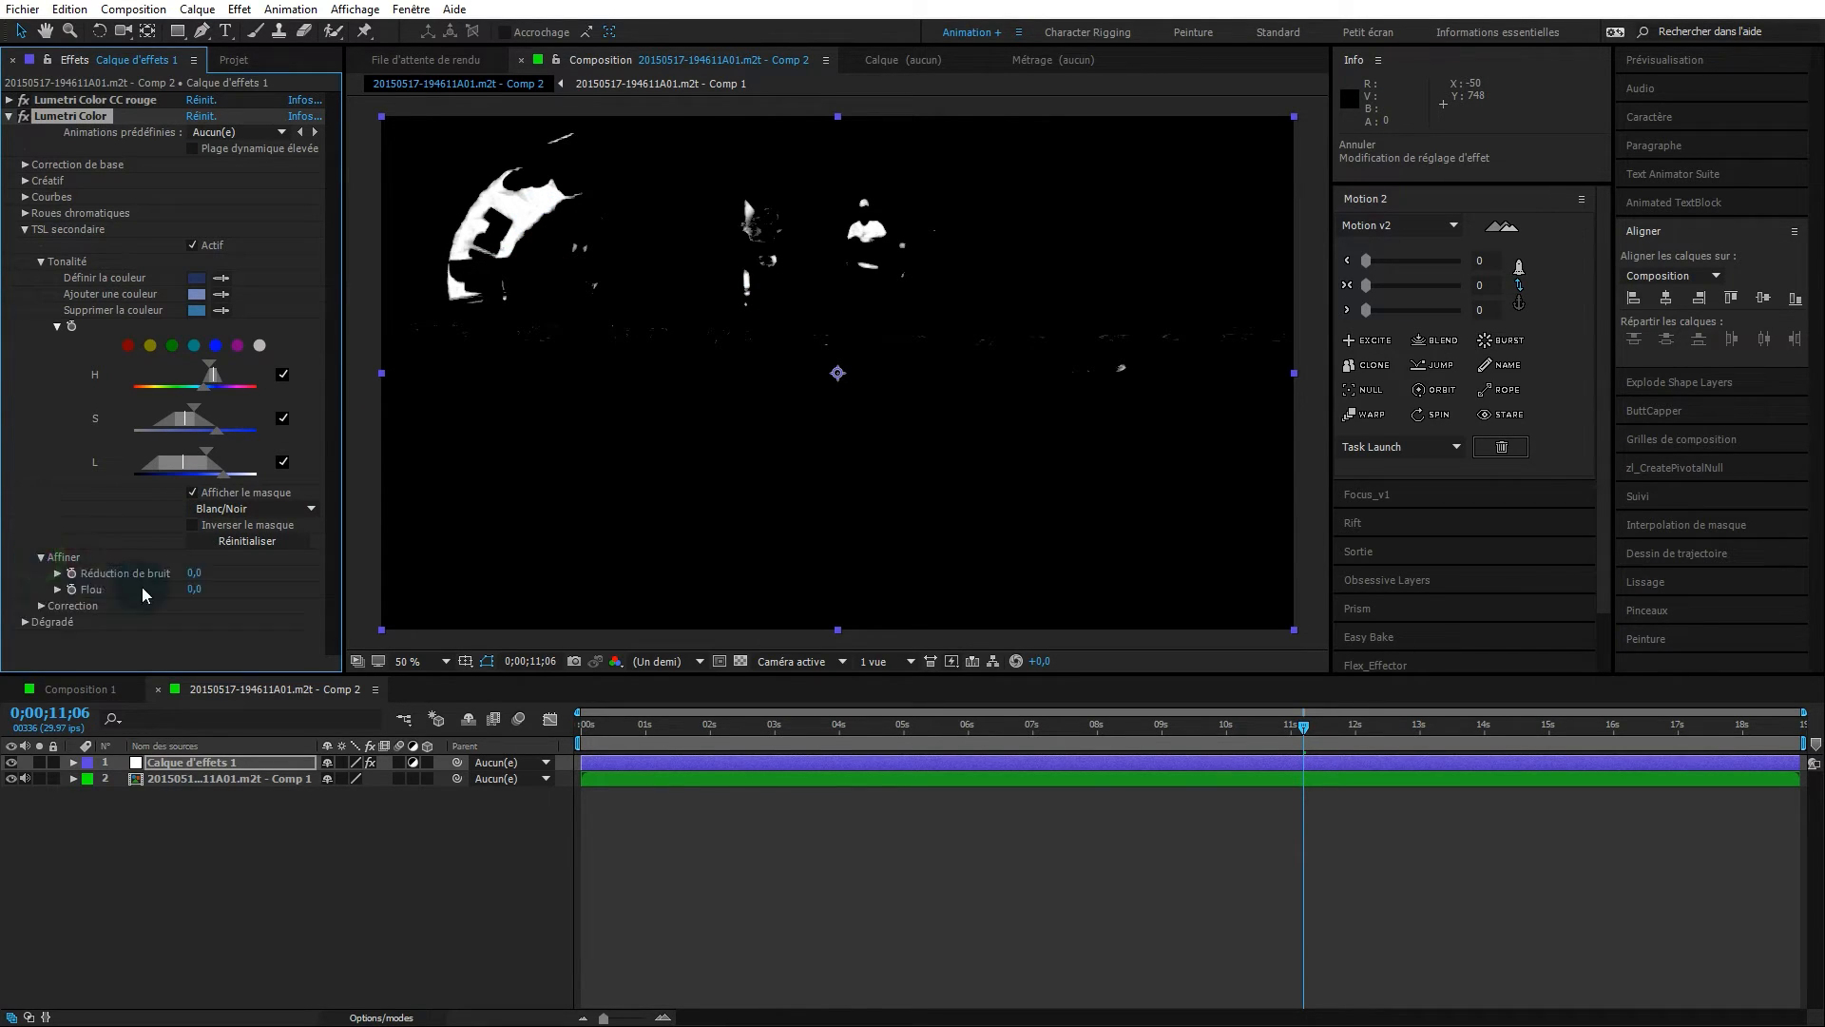
{"action": "left_click", "coordinate": [194, 573]}
{"action": "left_click_drag", "start_coordinate": [197, 572], "coordinate": [217, 573]}
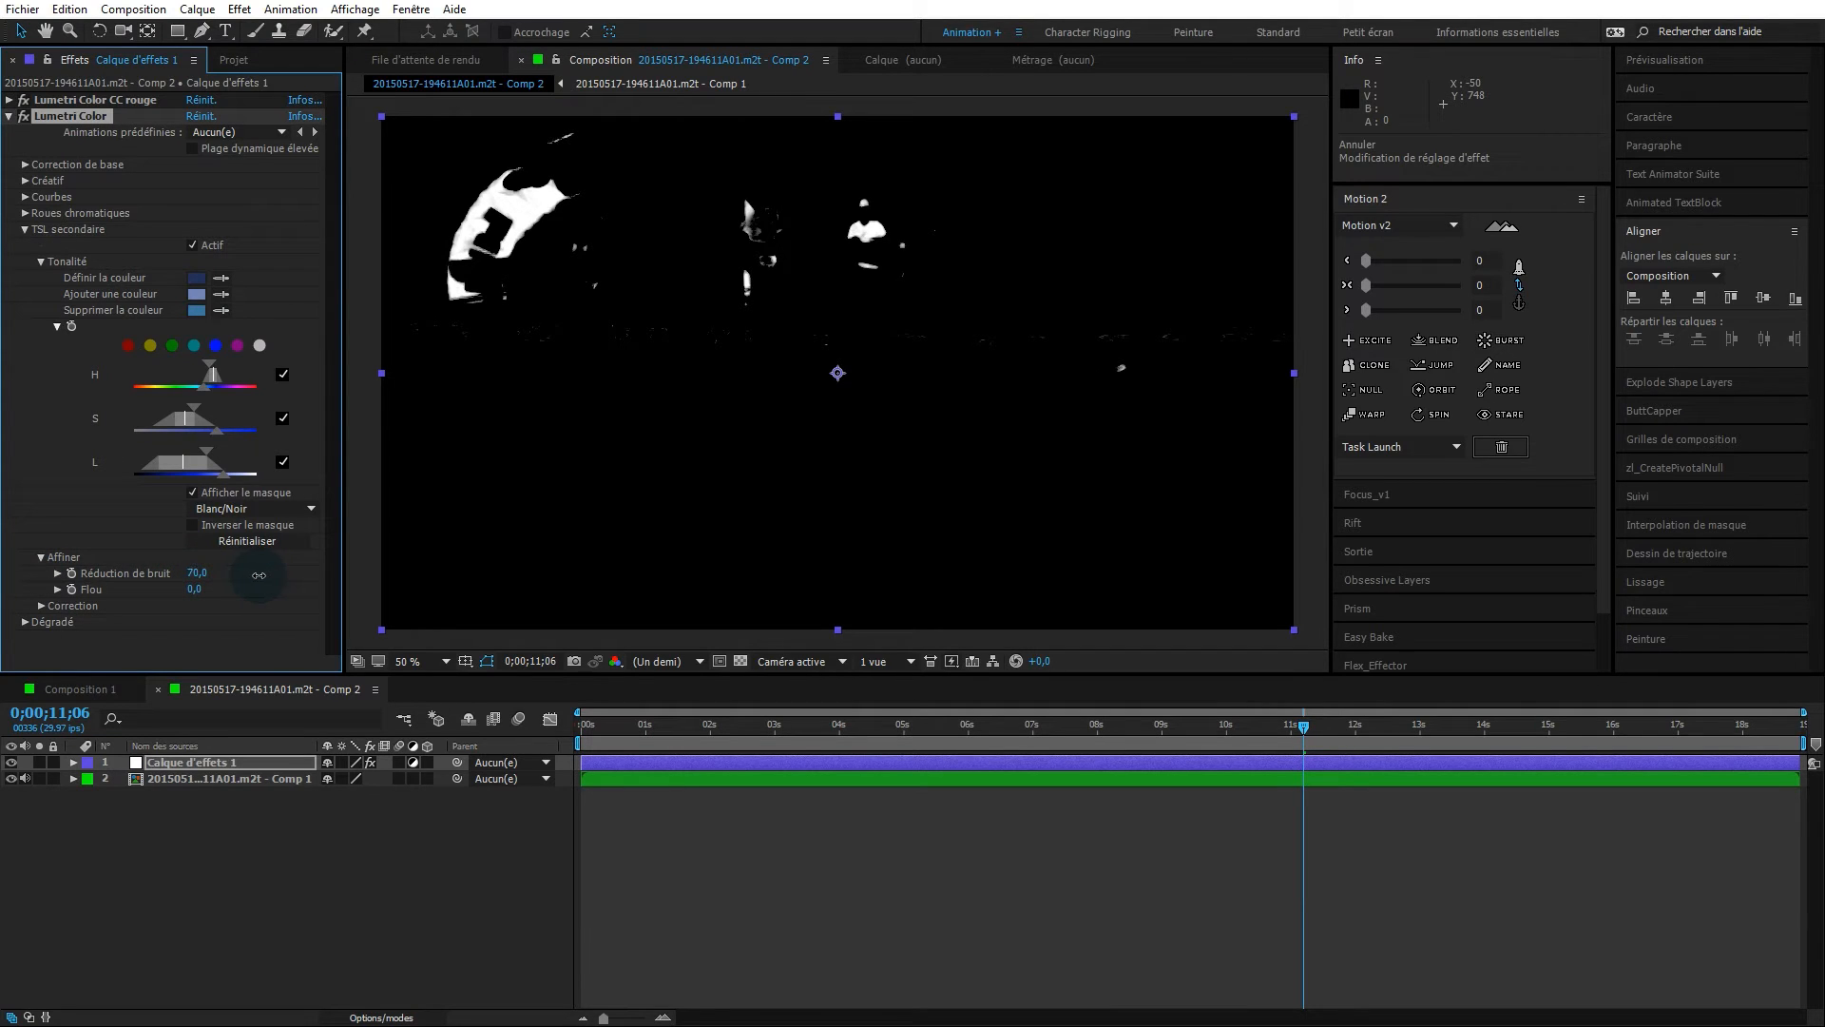
{"action": "left_click_drag", "start_coordinate": [252, 585], "coordinate": [227, 593]}
- Hide the blue key's mask and shift its Correction colour wheel strongly toward blue
{"action": "left_click", "coordinate": [41, 605]}
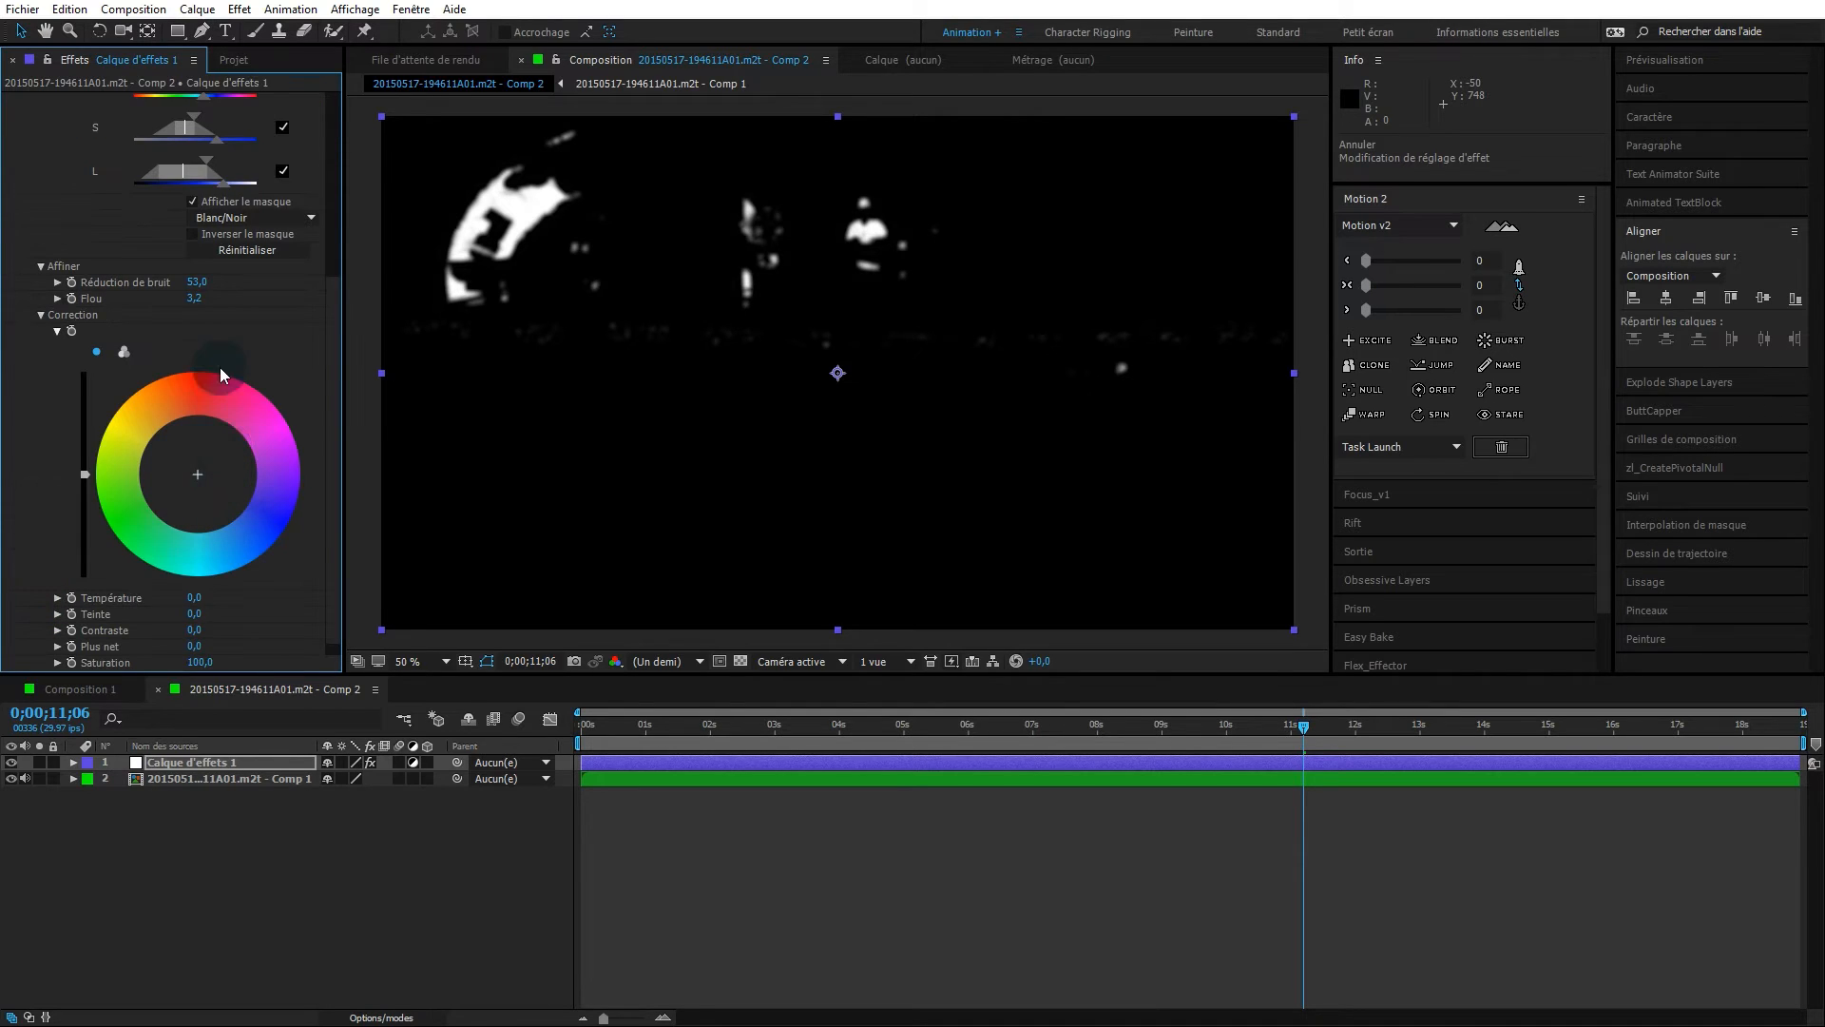
{"action": "left_click", "coordinate": [193, 201]}
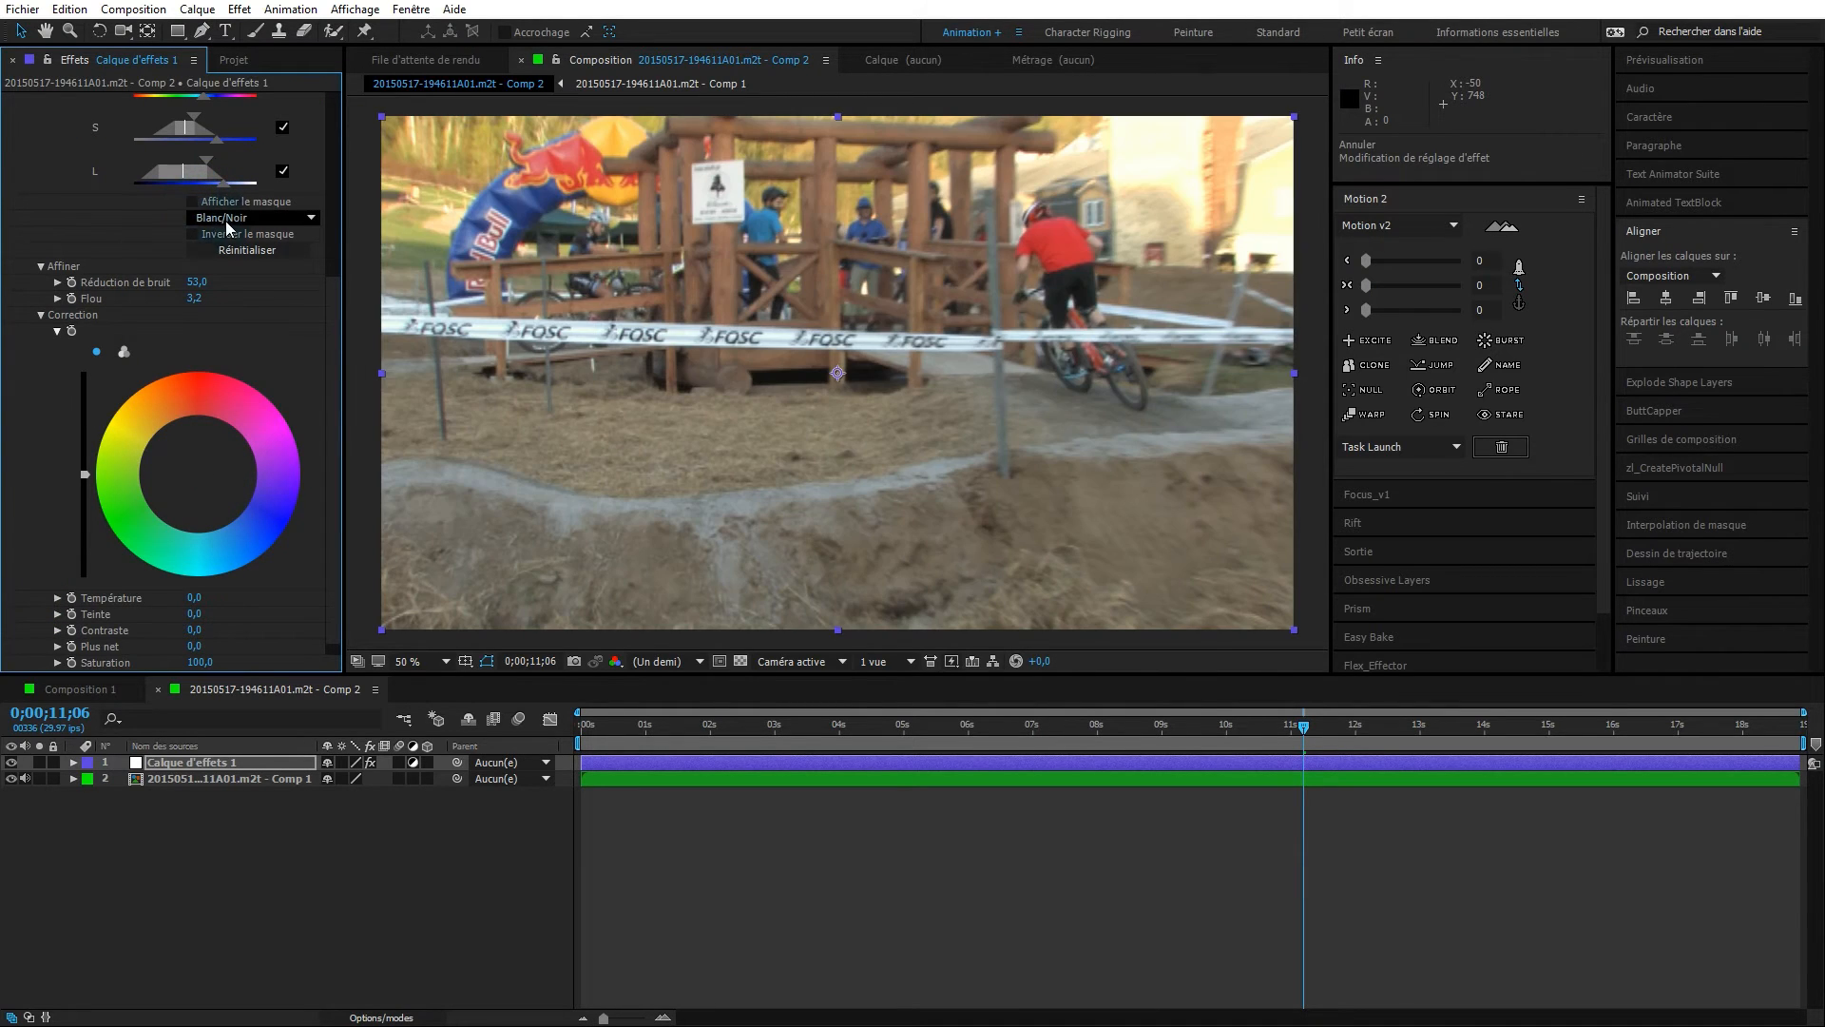
{"action": "left_click_drag", "start_coordinate": [197, 474], "coordinate": [253, 510]}
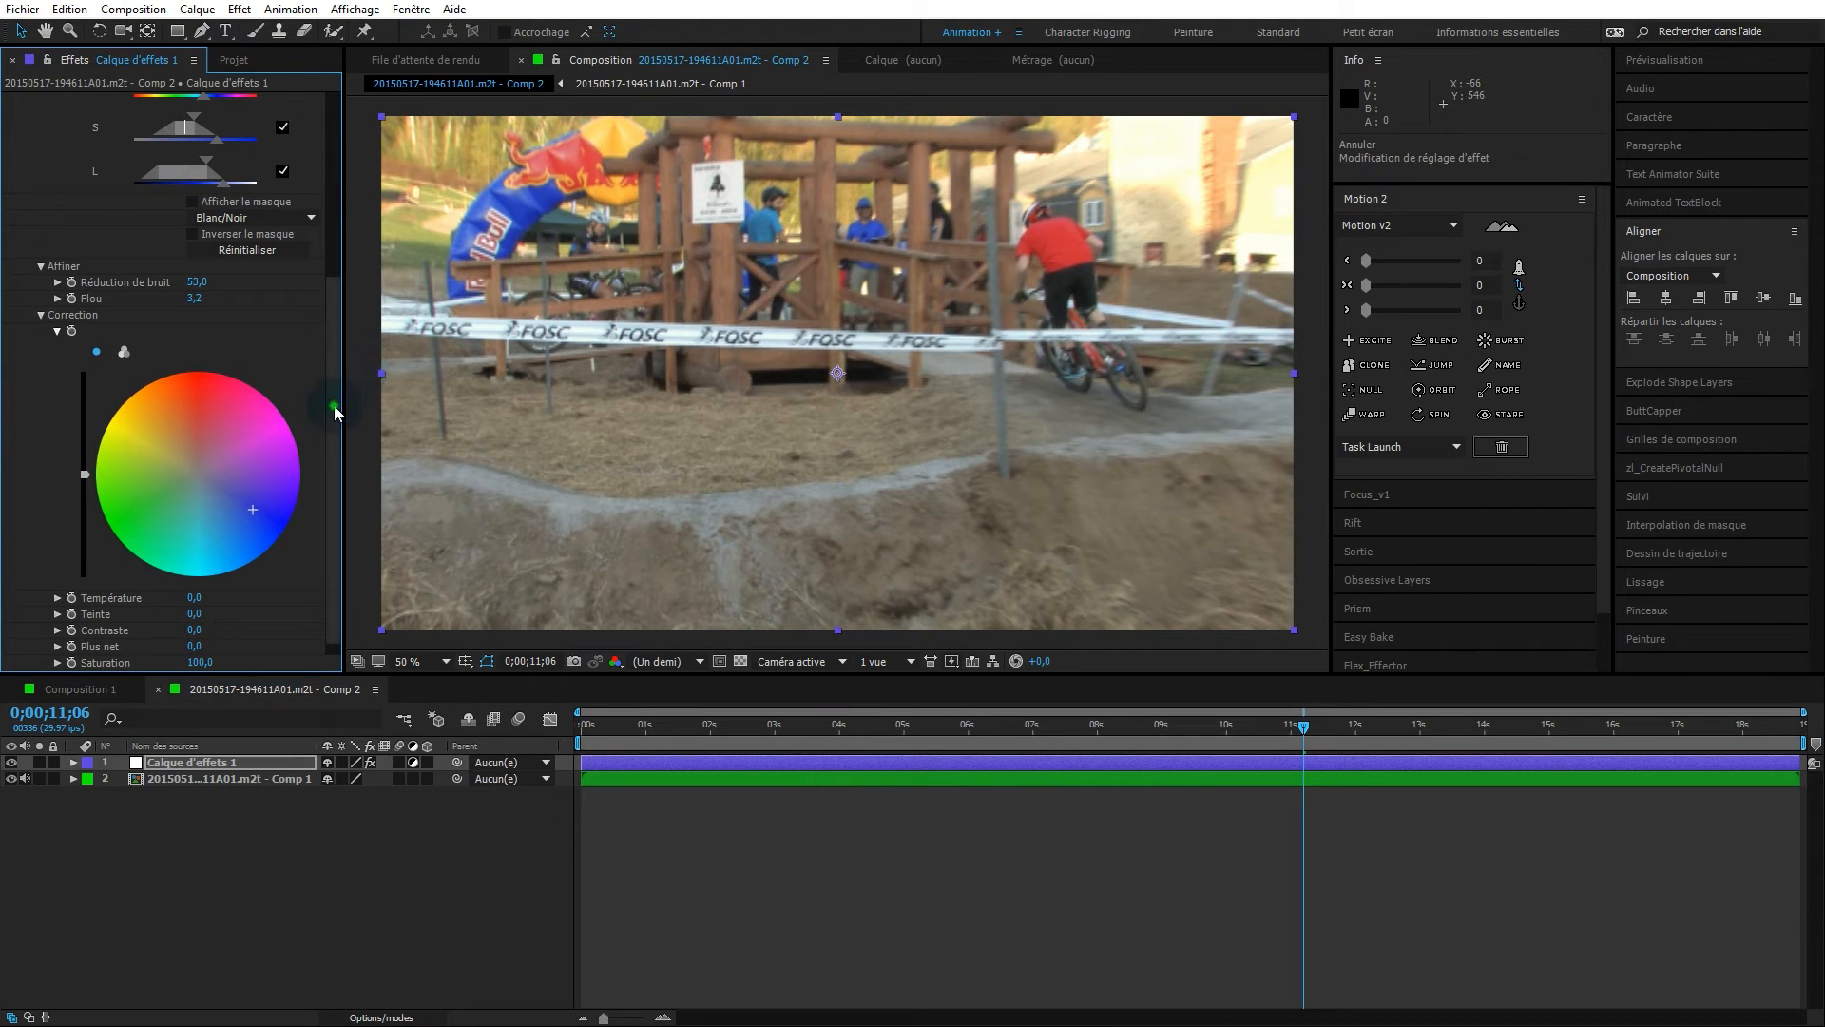
- Compare the image with and without the second Lumetri Color effect, and pull its Correction wheel slightly back toward the centre
{"action": "left_click_drag", "start_coordinate": [335, 411], "coordinate": [340, 152]}
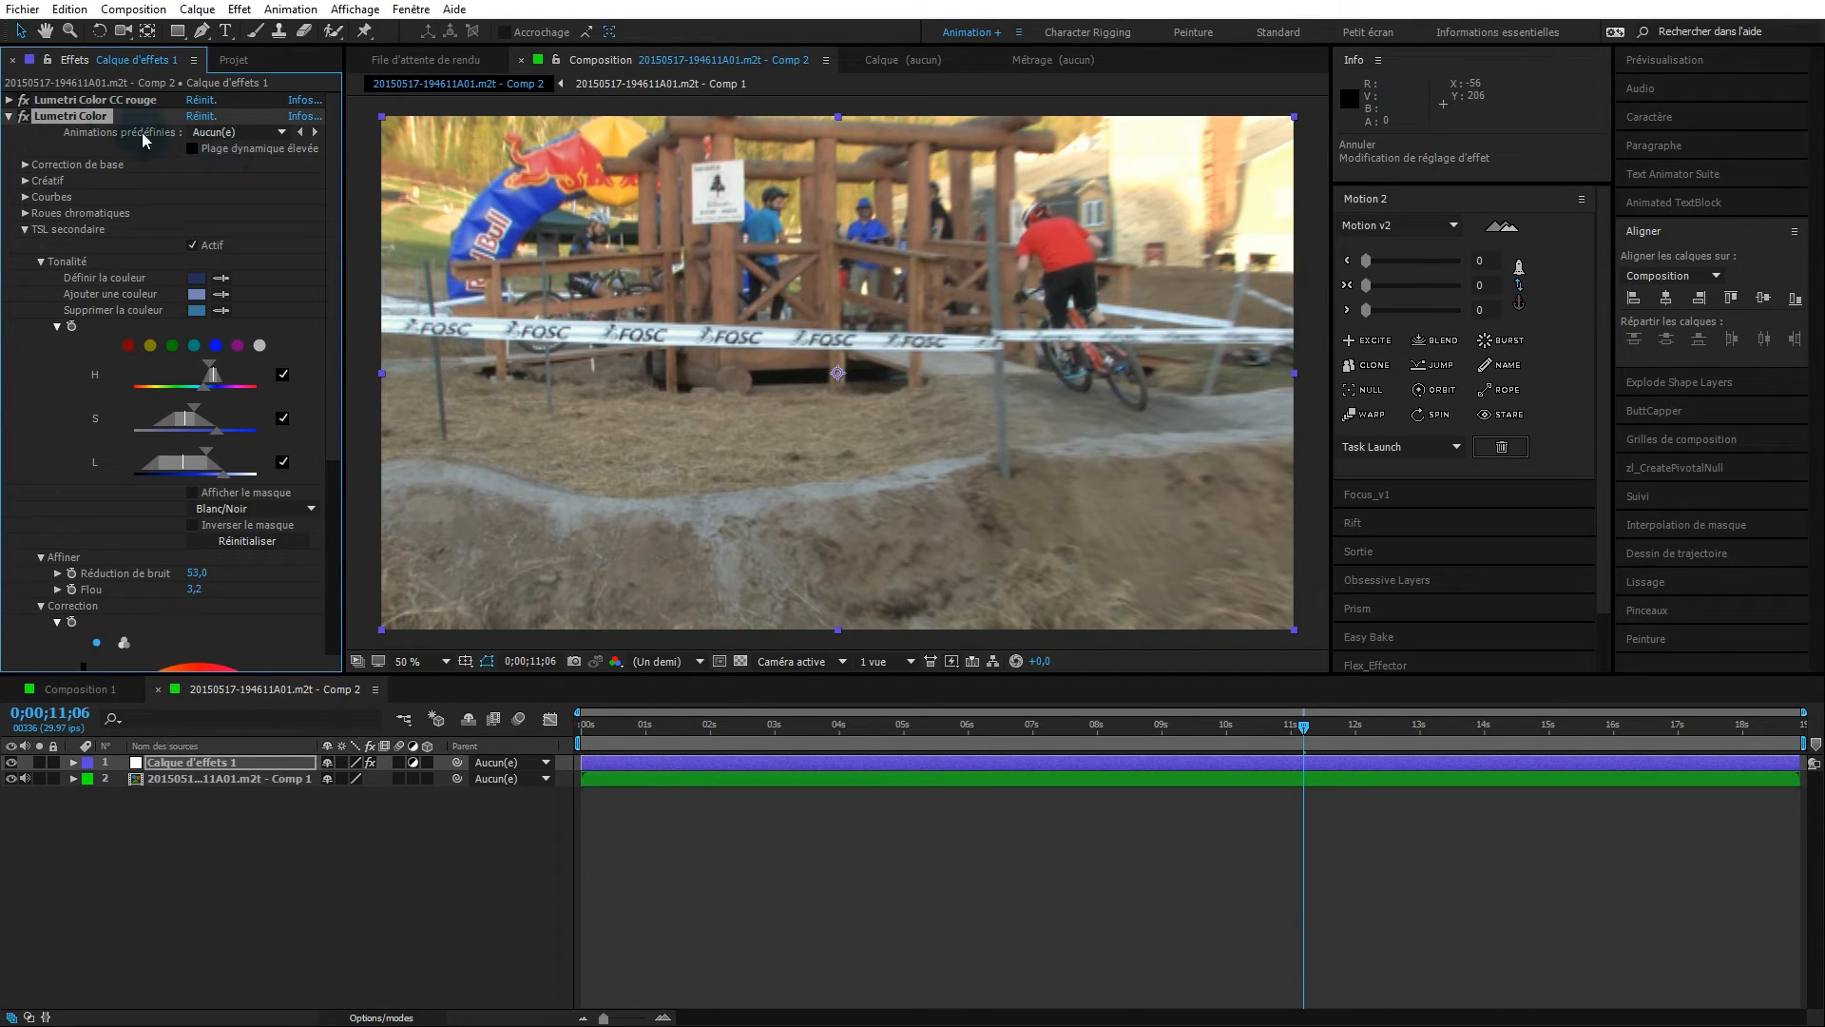
{"action": "left_click", "coordinate": [27, 118]}
{"action": "left_click", "coordinate": [26, 118]}
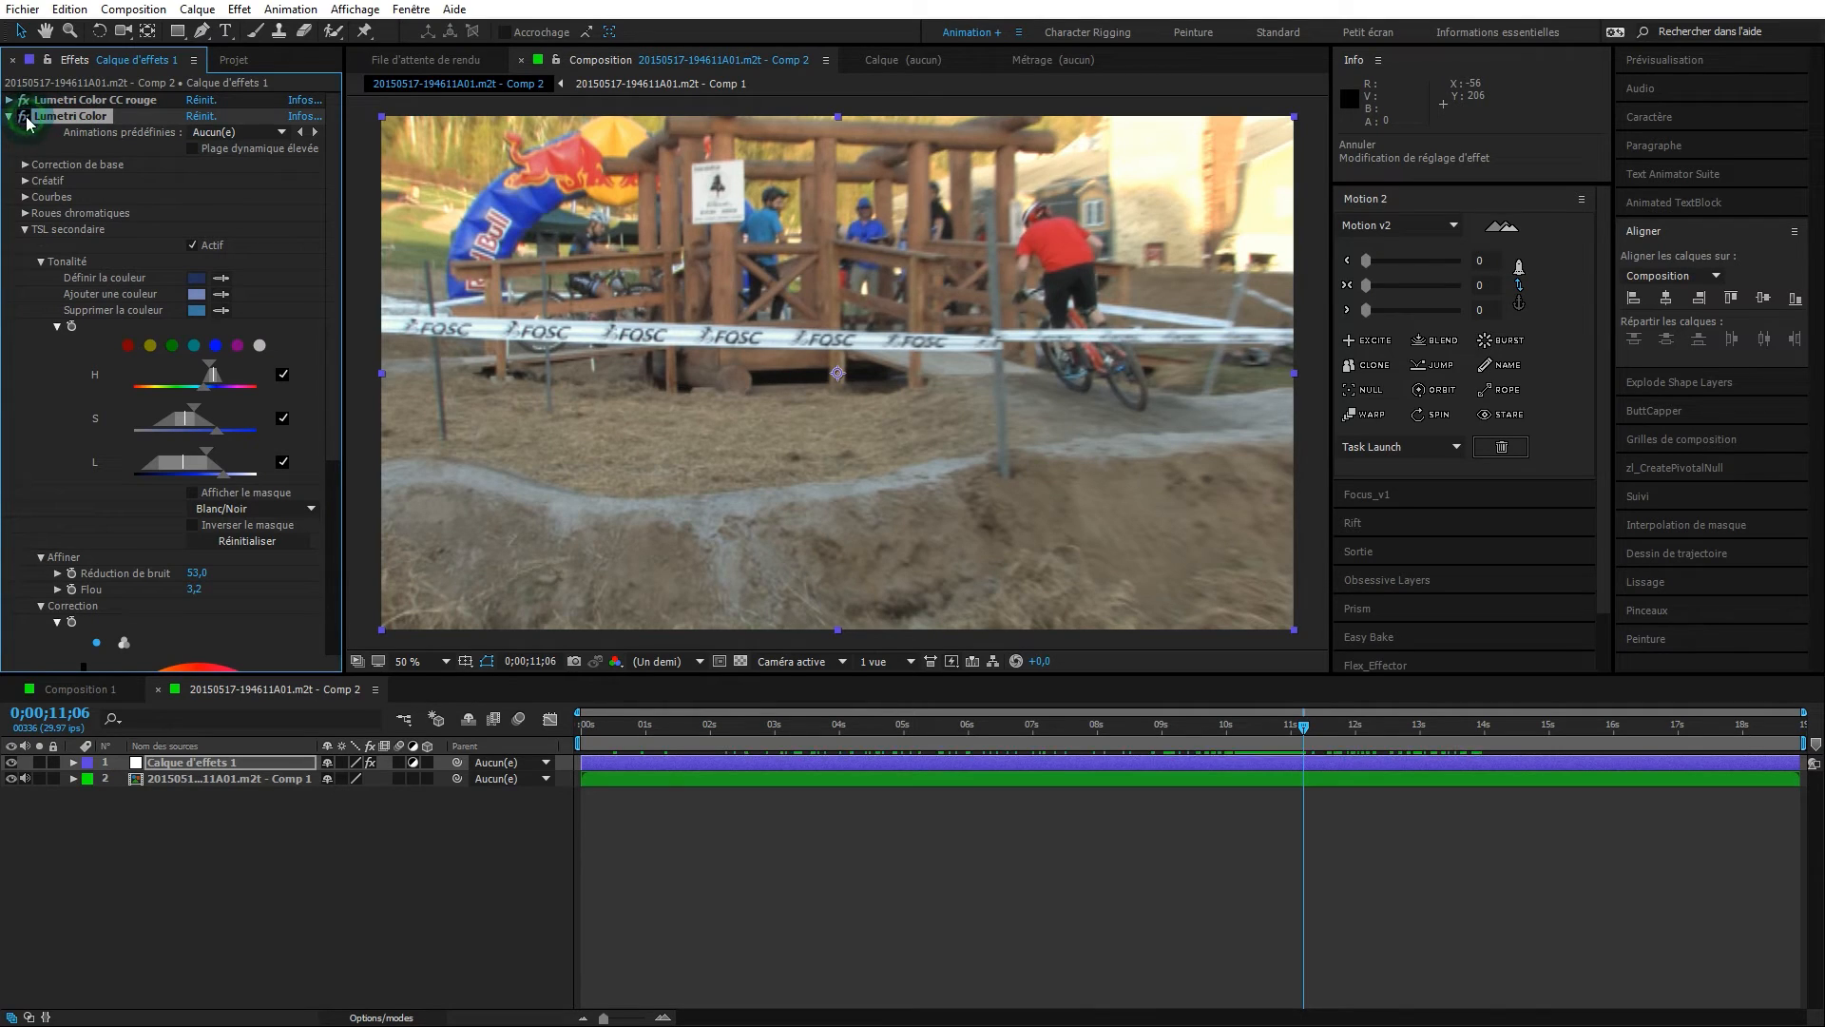
{"action": "left_click", "coordinate": [26, 118]}
{"action": "left_click", "coordinate": [27, 118]}
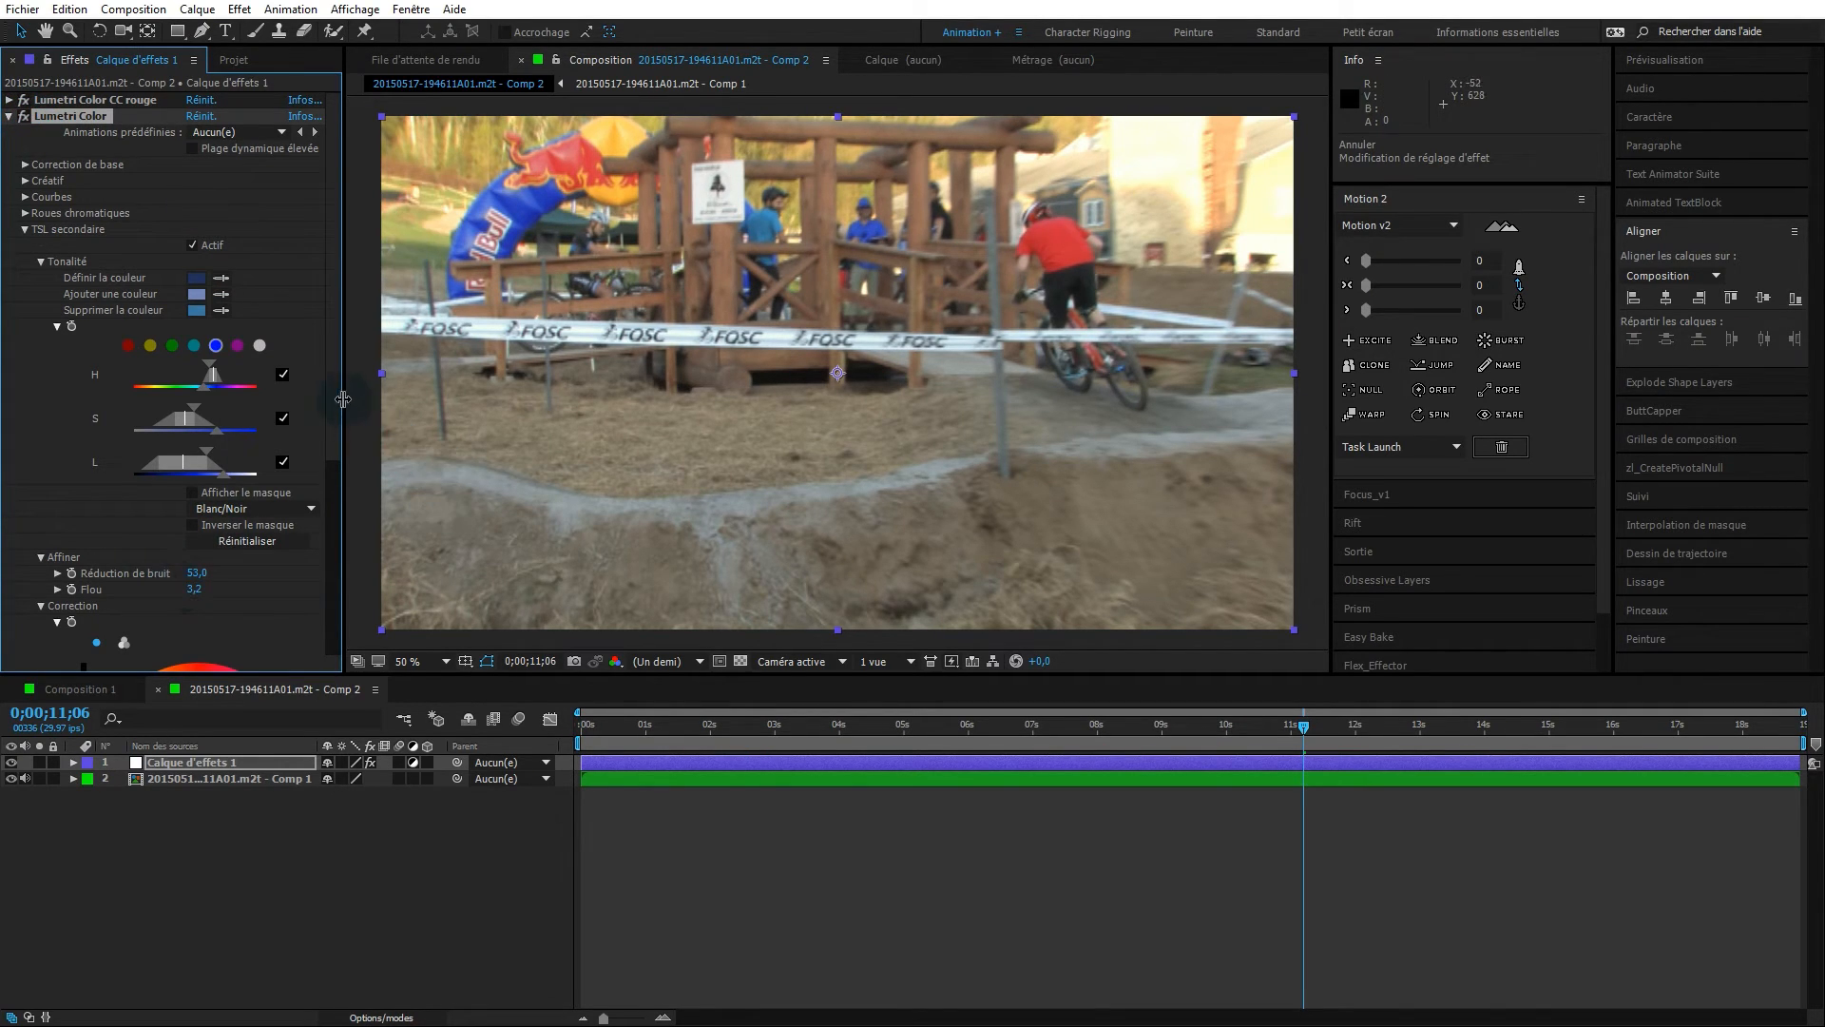
{"action": "scroll", "coordinate": [329, 477], "scroll_direction": "down", "scroll_amount": 5}
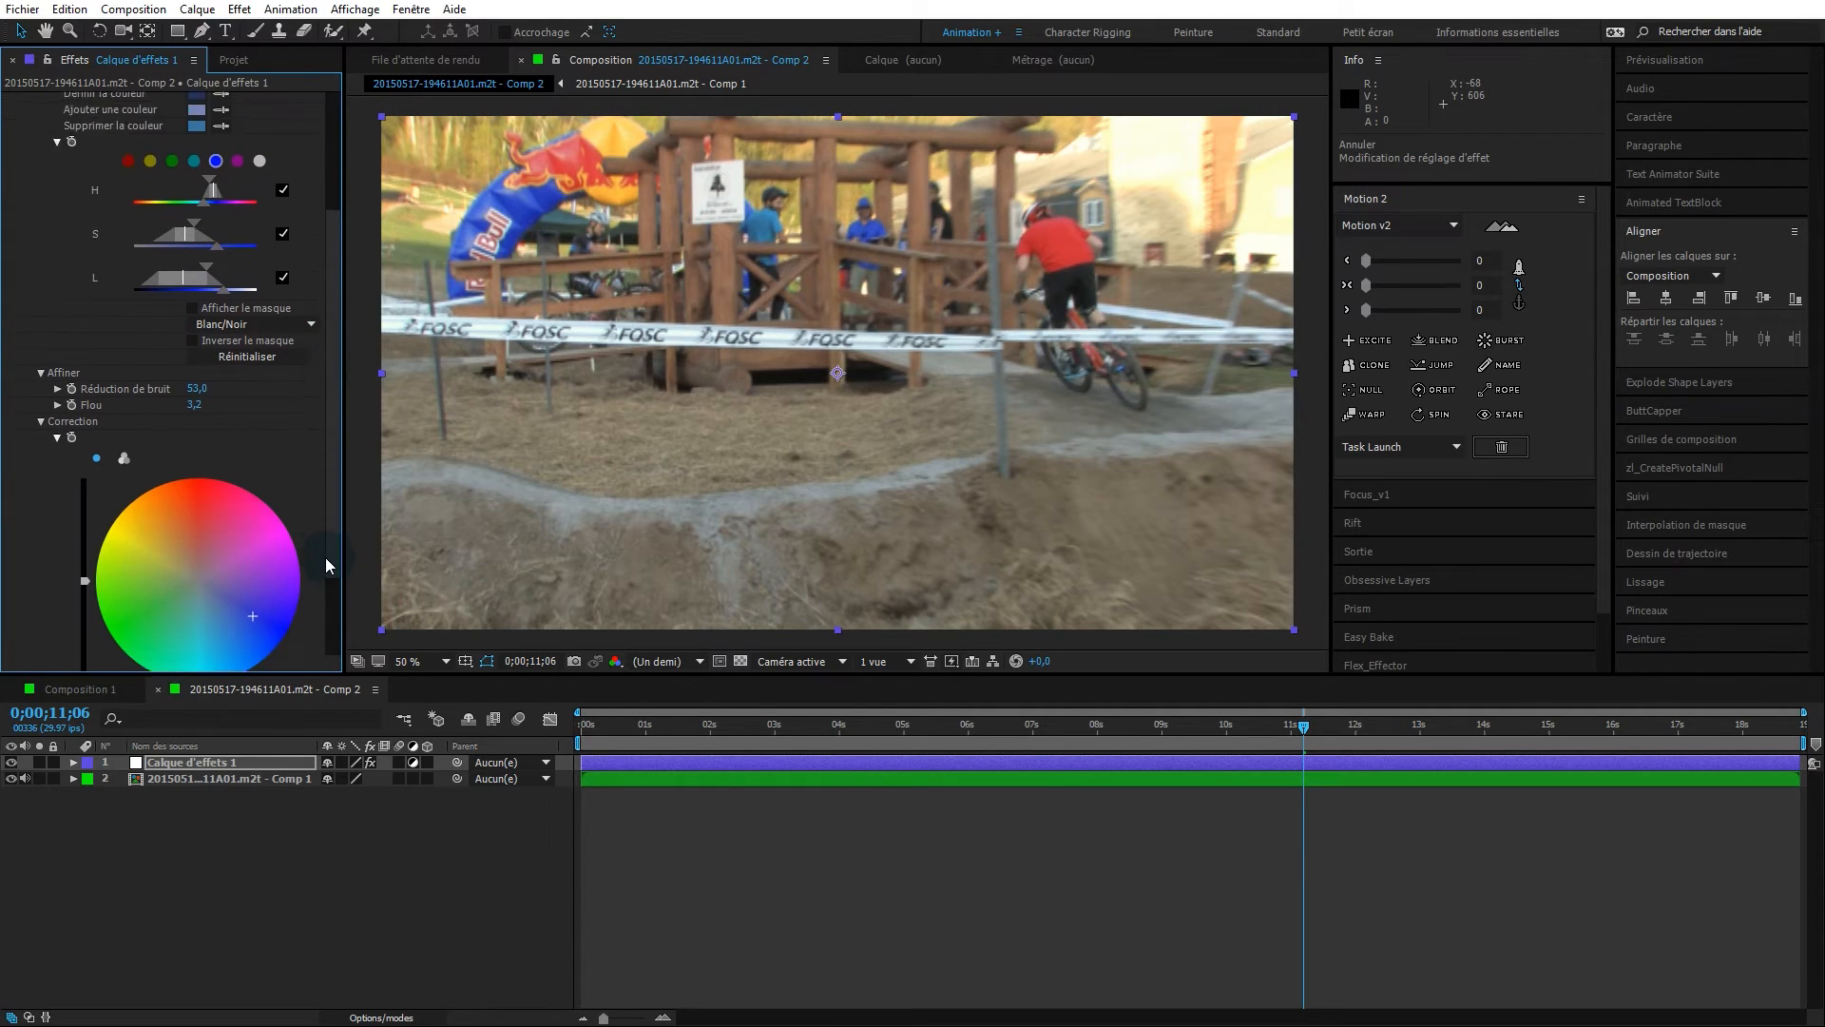
{"action": "left_click_drag", "start_coordinate": [254, 539], "coordinate": [246, 535]}
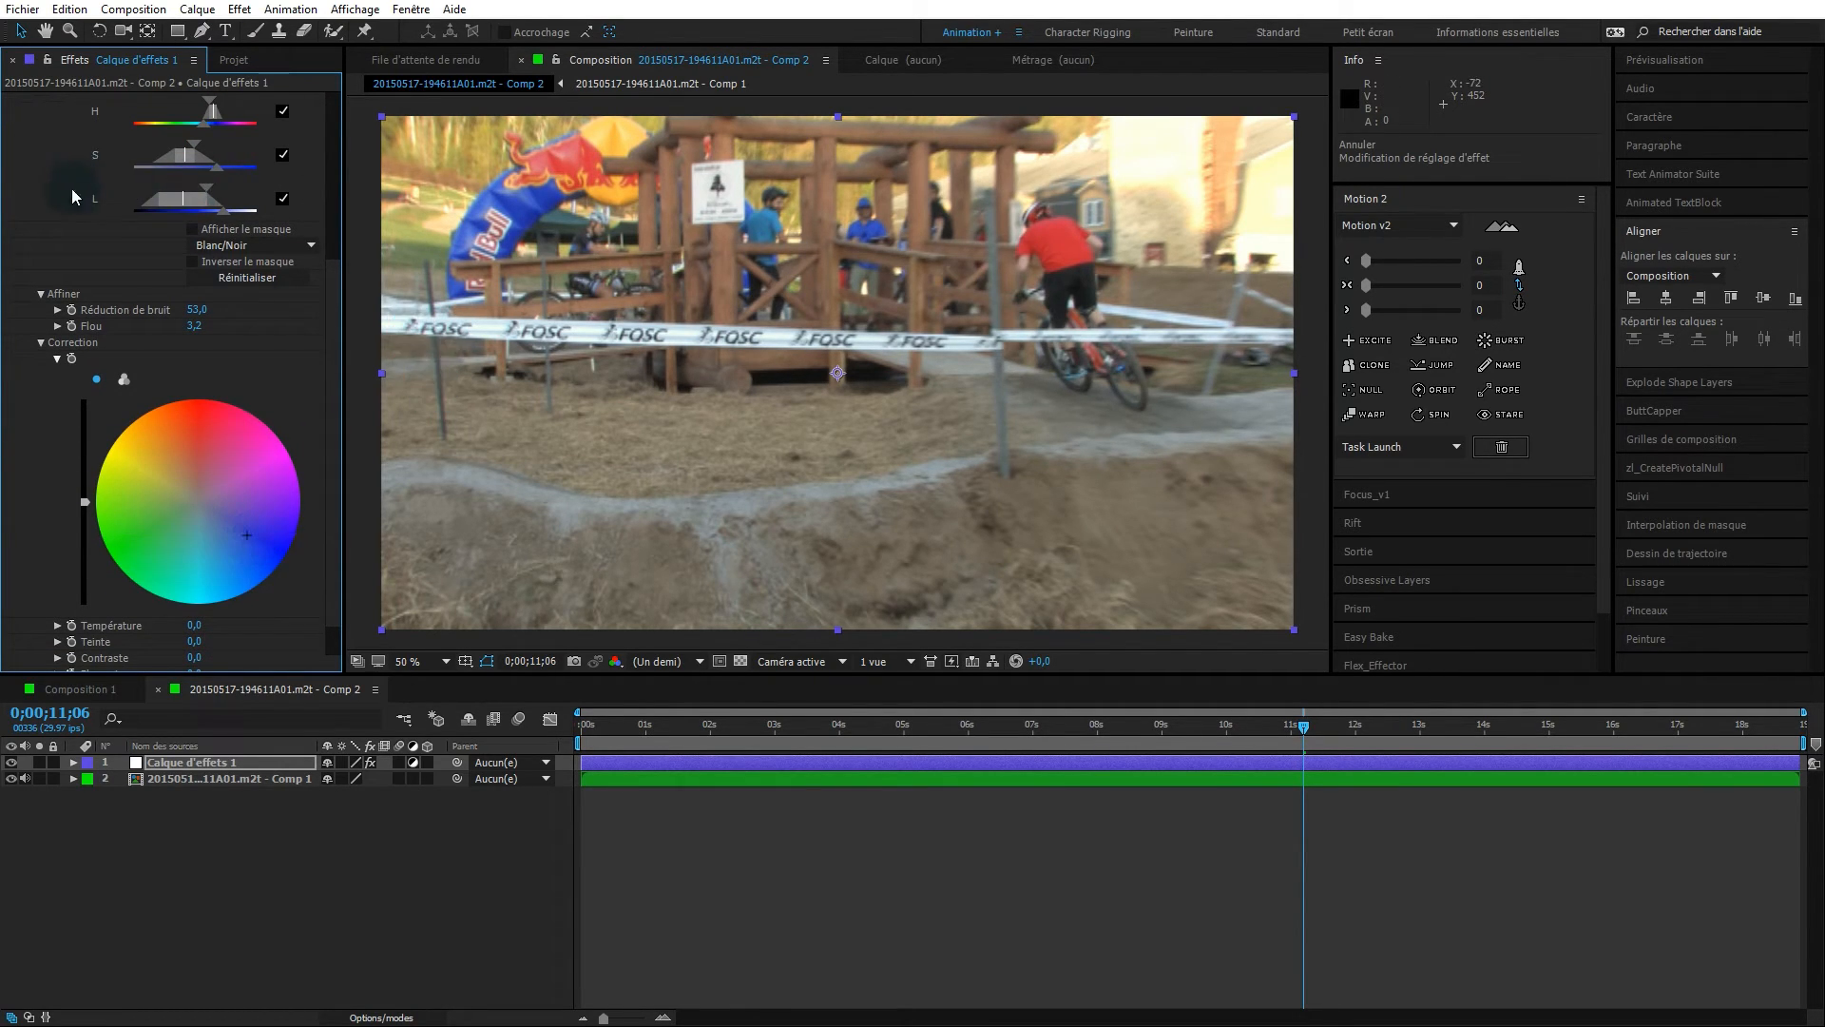
- Collapse the second Lumetri Color effect and rename it Lumetri Color CC bleu
{"action": "scroll", "coordinate": [48, 104], "scroll_direction": "up", "scroll_amount": 3}
{"action": "scroll", "coordinate": [44, 101], "scroll_direction": "up", "scroll_amount": 2}
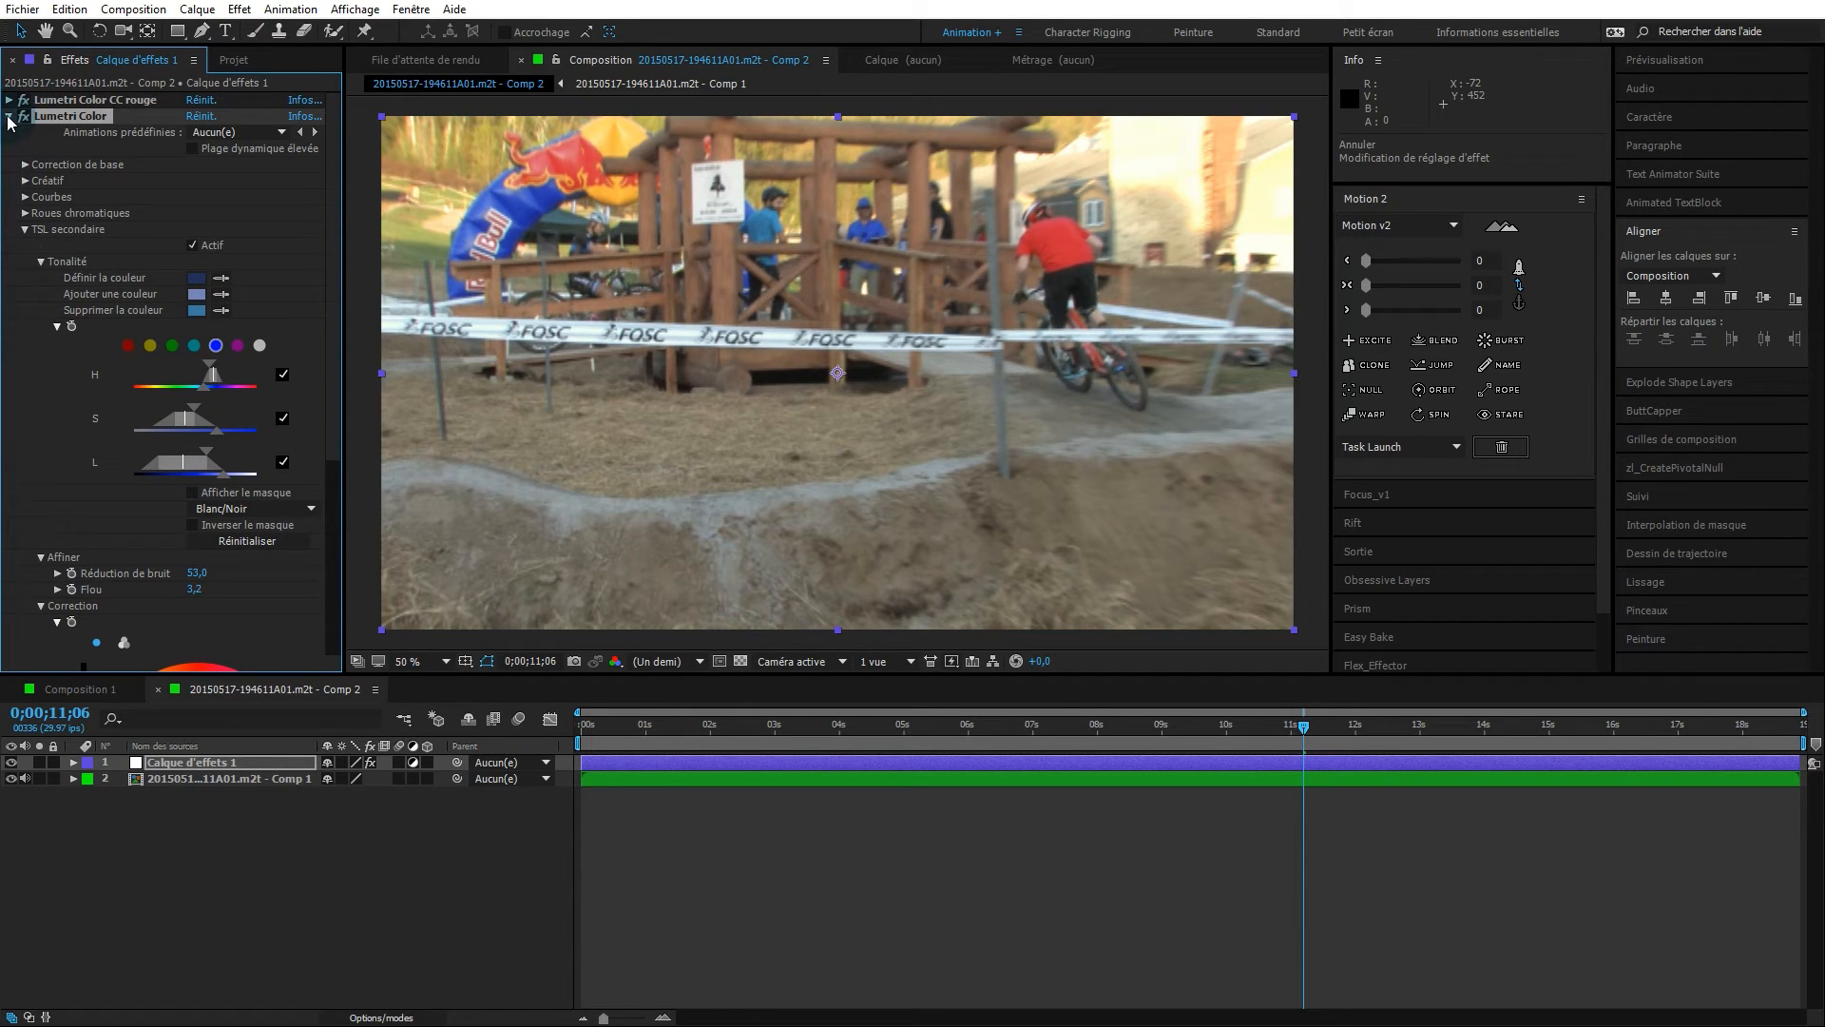
{"action": "left_click", "coordinate": [9, 116]}
{"action": "left_click", "coordinate": [78, 144]}
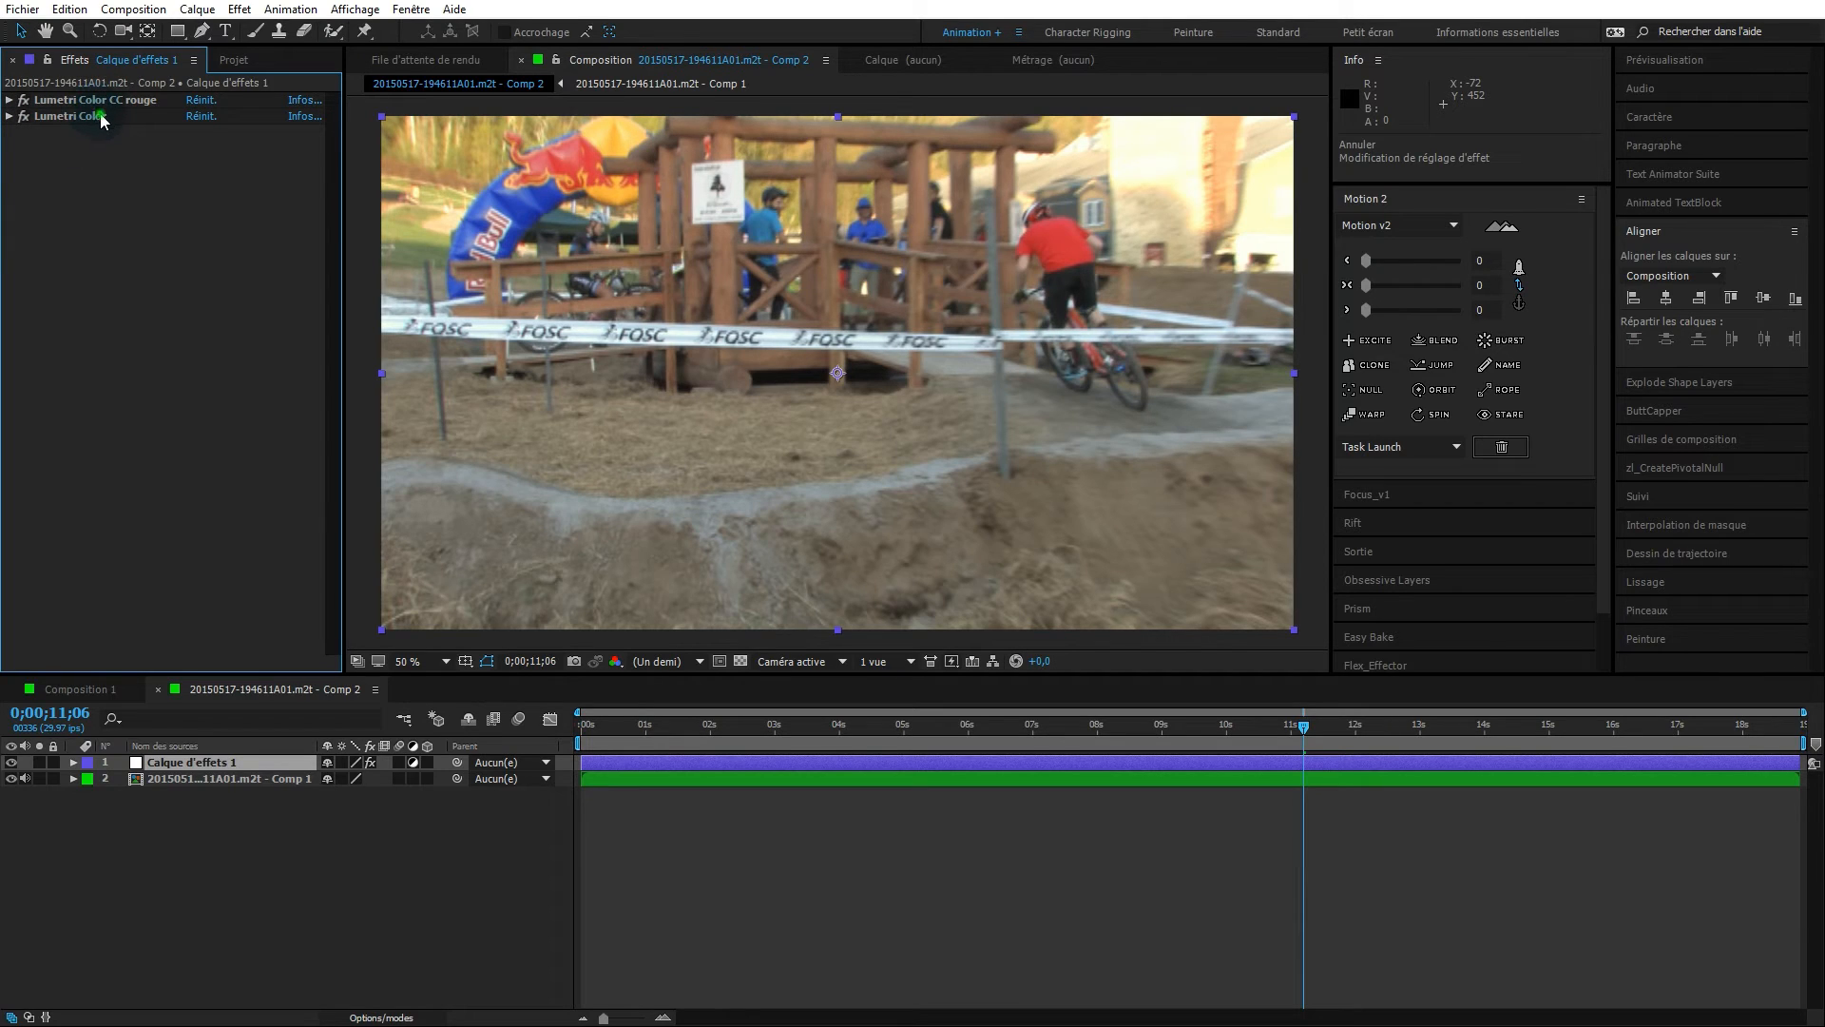
{"action": "left_click", "coordinate": [99, 112]}
{"action": "key", "text": "Return"}
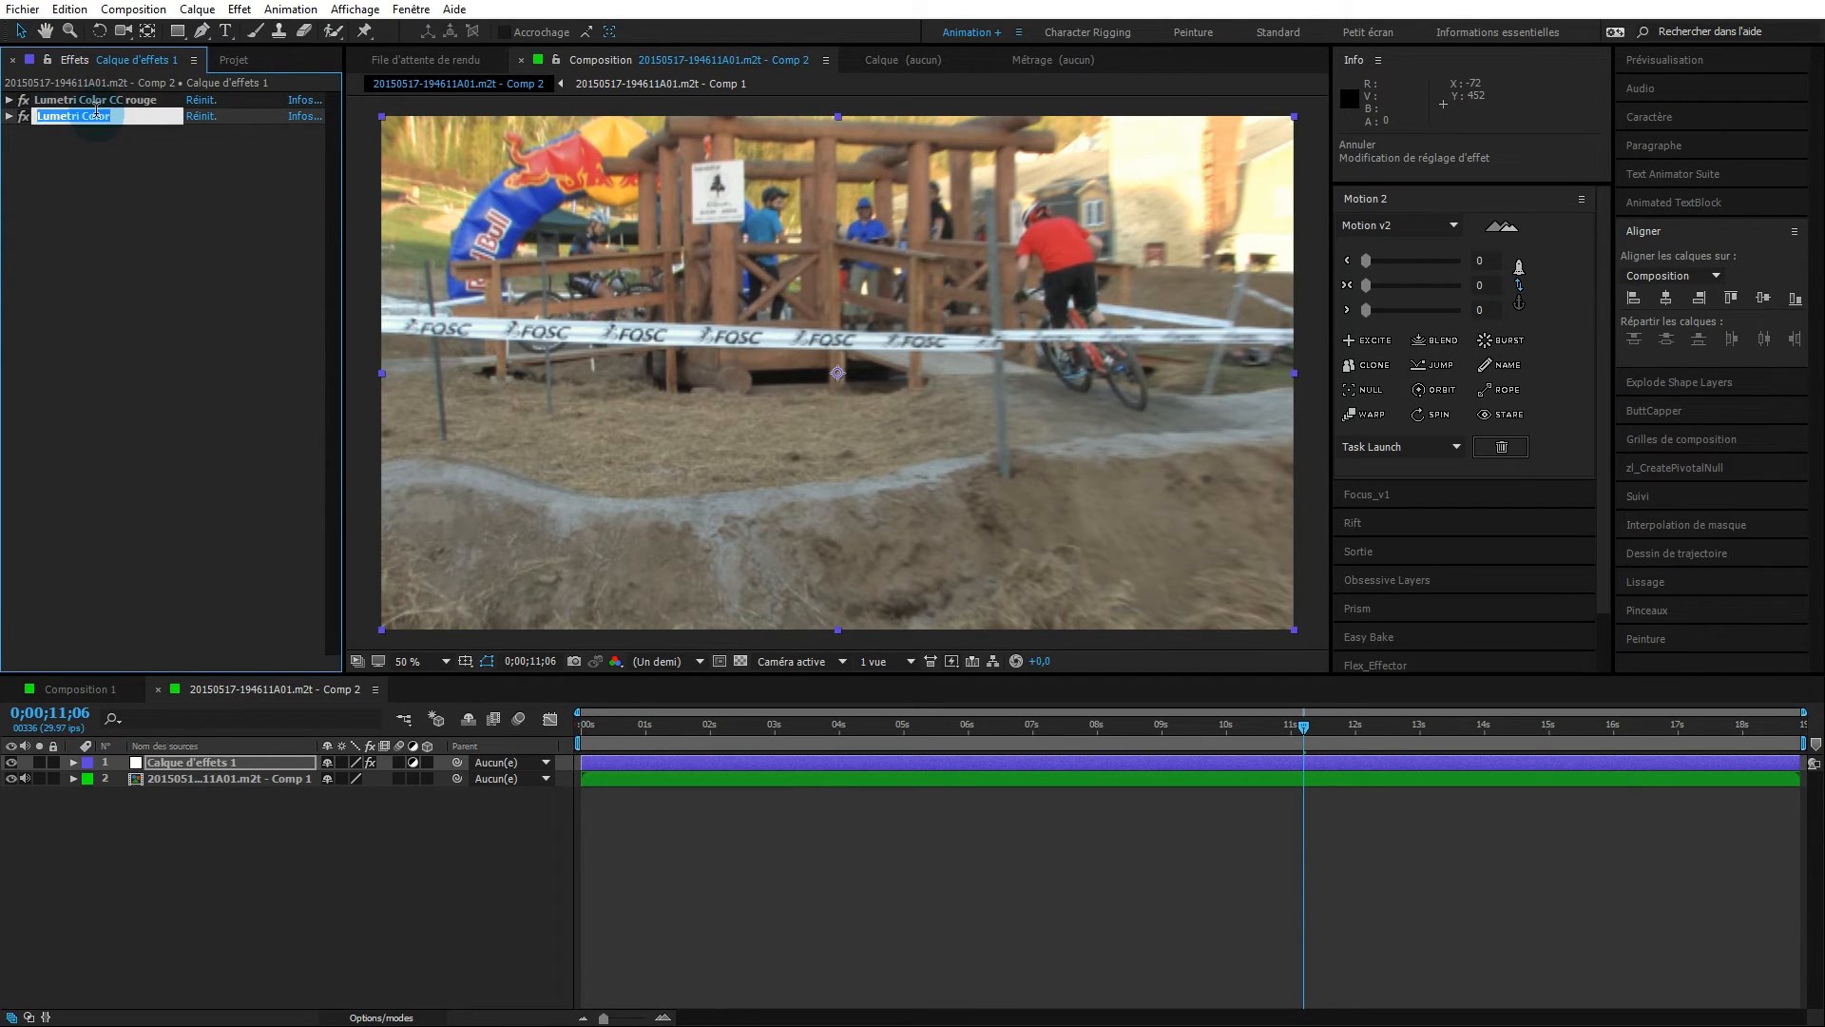
{"action": "type", "text": "CC ble"}
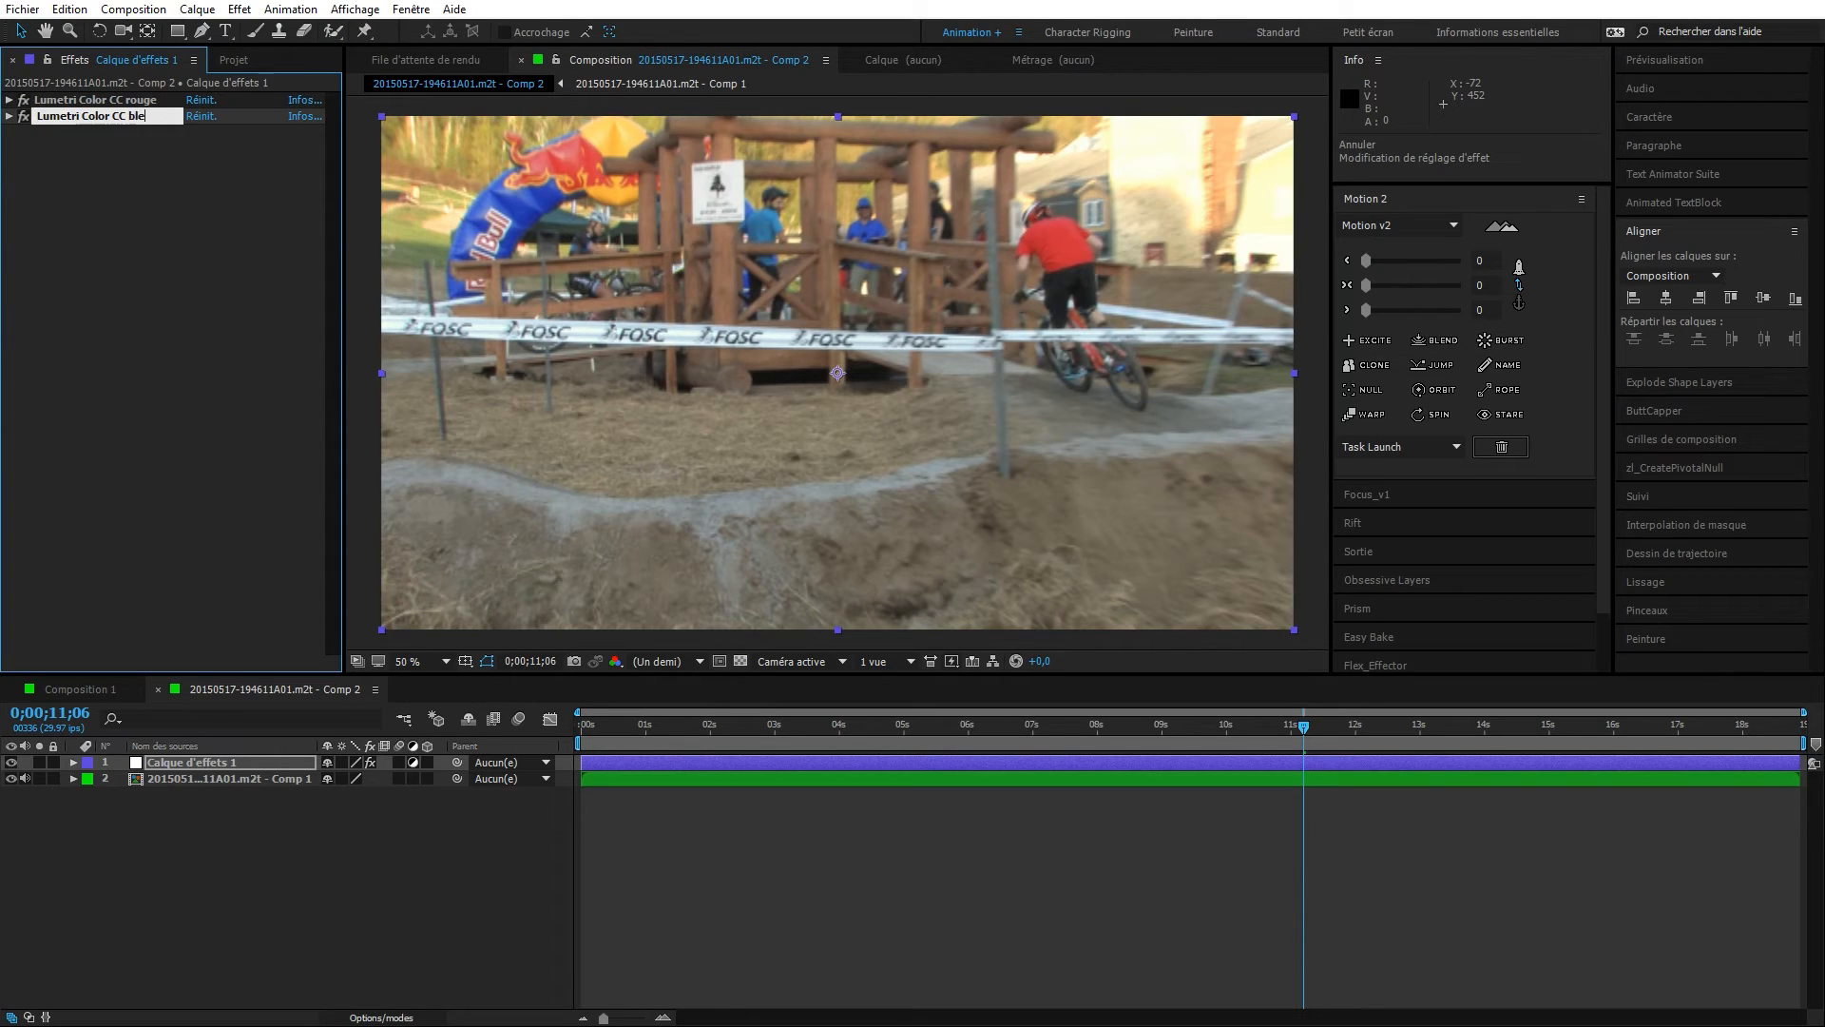
{"action": "type", "text": "u"}
{"action": "key", "text": "Return"}
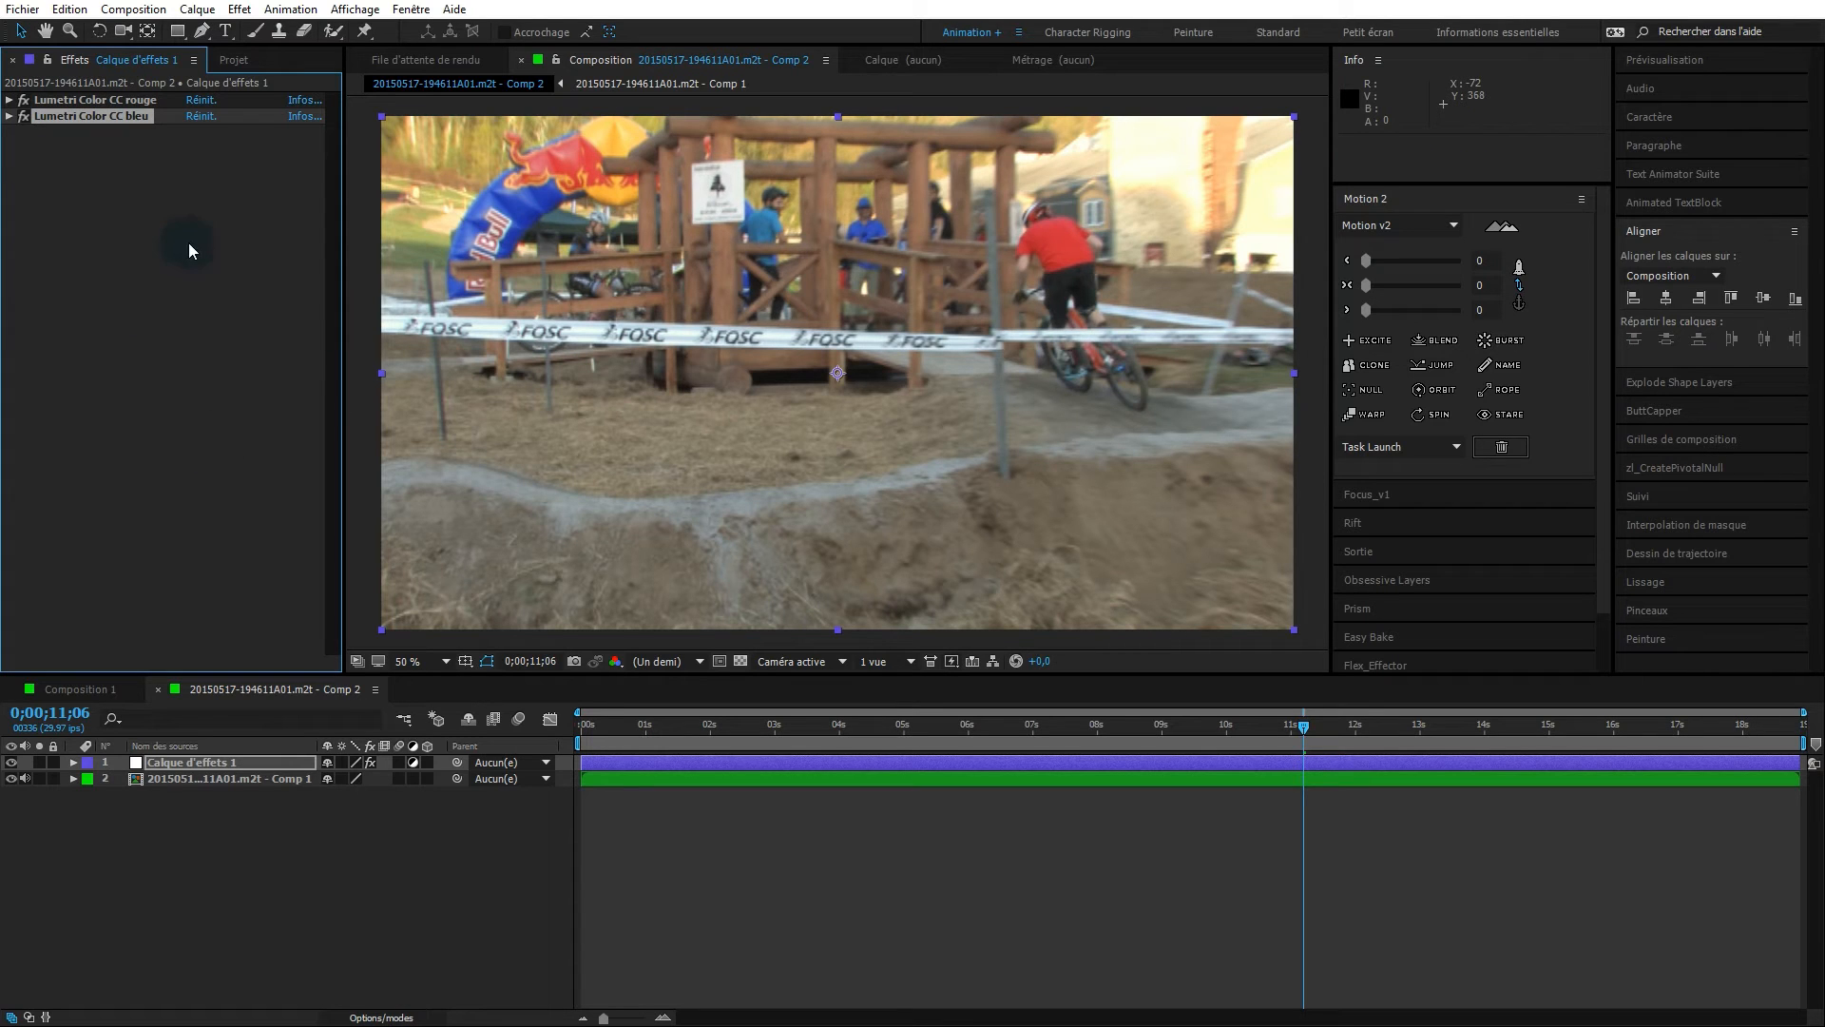
{"action": "left_click", "coordinate": [188, 190]}
- Go to 0;00;09;05 and apply a third Lumetri Color effect from Correction colorimétrique to the adjustment layer
{"action": "left_click_drag", "start_coordinate": [1307, 732], "coordinate": [803, 713]}
{"action": "left_click_drag", "start_coordinate": [623, 720], "coordinate": [1173, 660]}
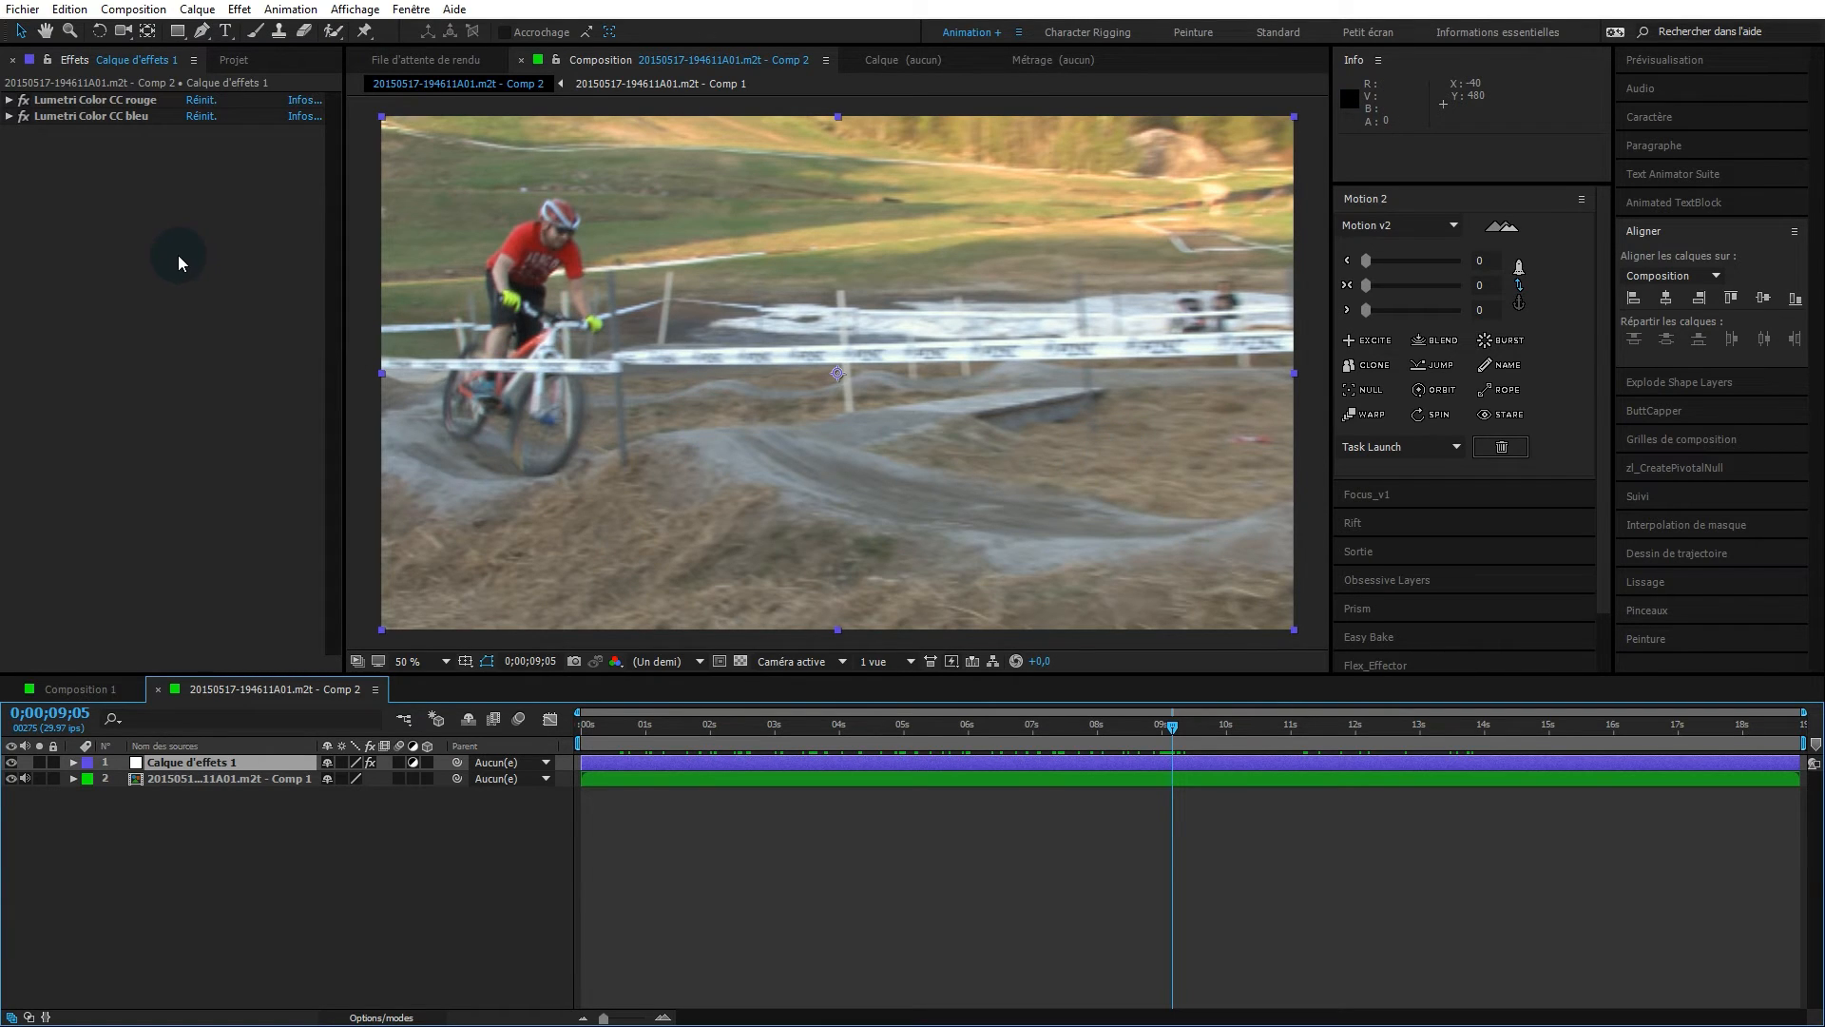
{"action": "right_click", "coordinate": [159, 225]}
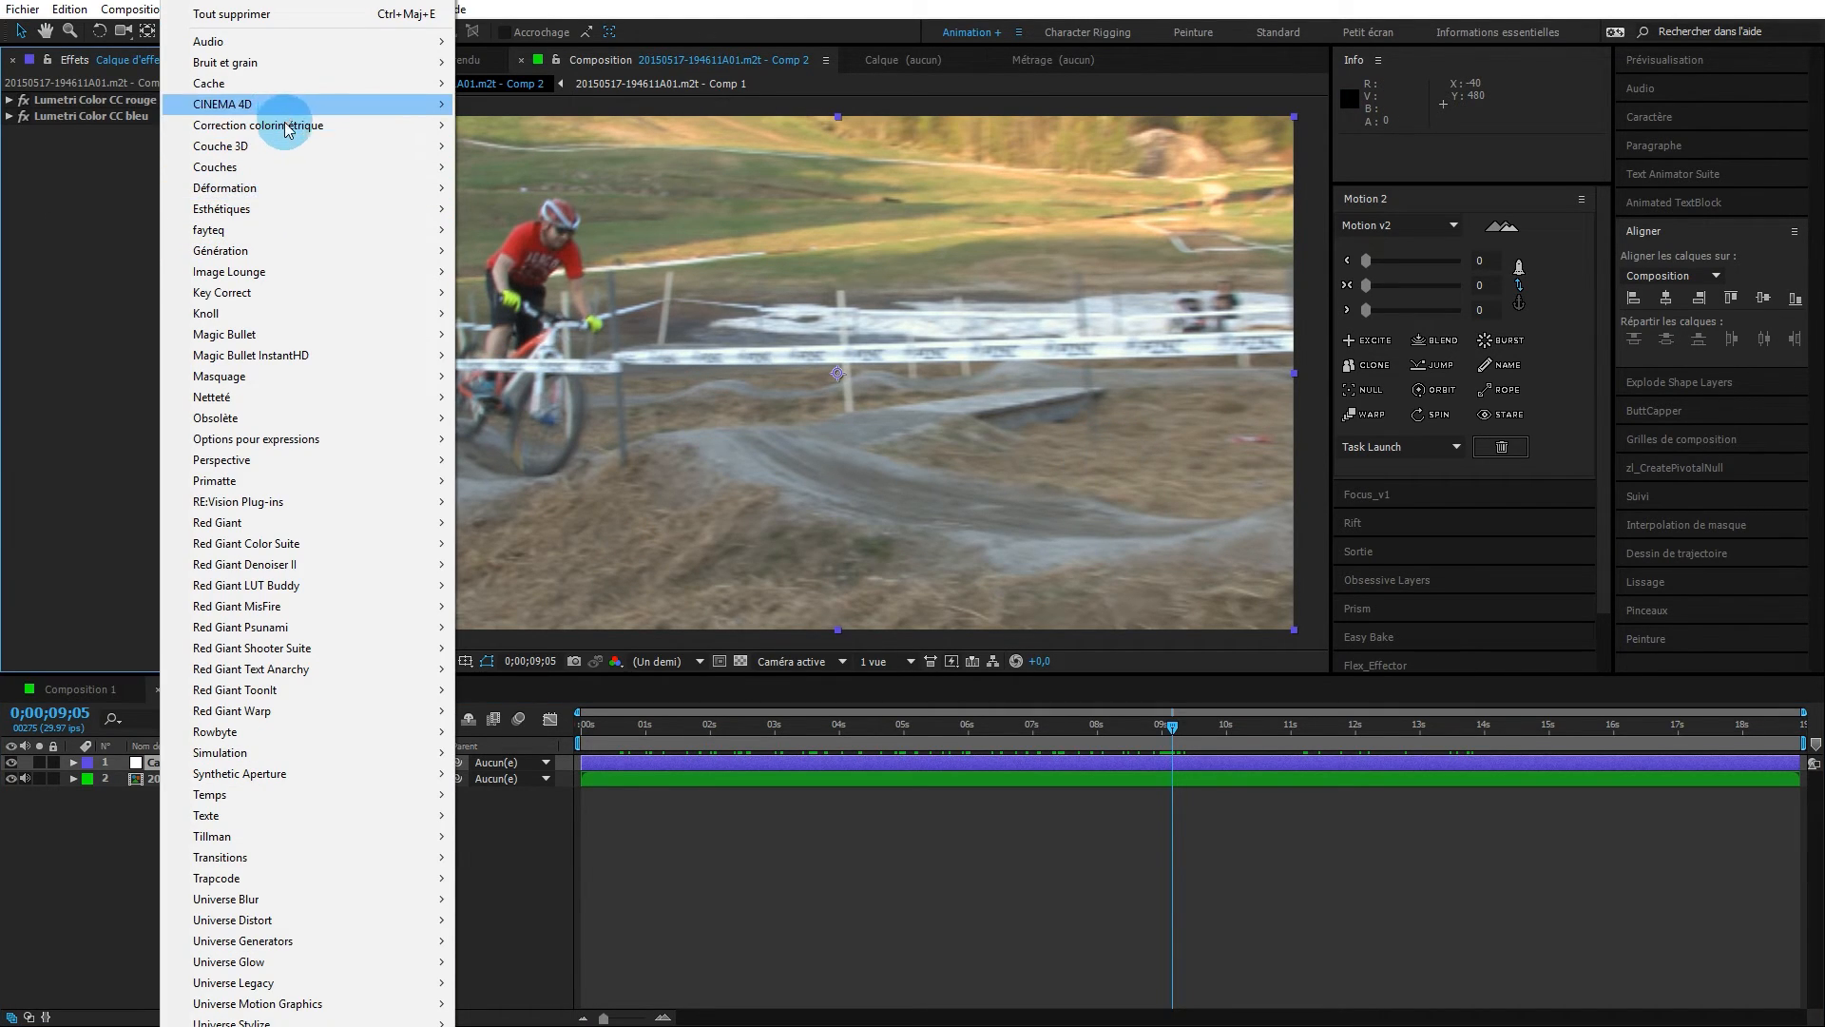
{"action": "mouse_move", "coordinate": [284, 124]}
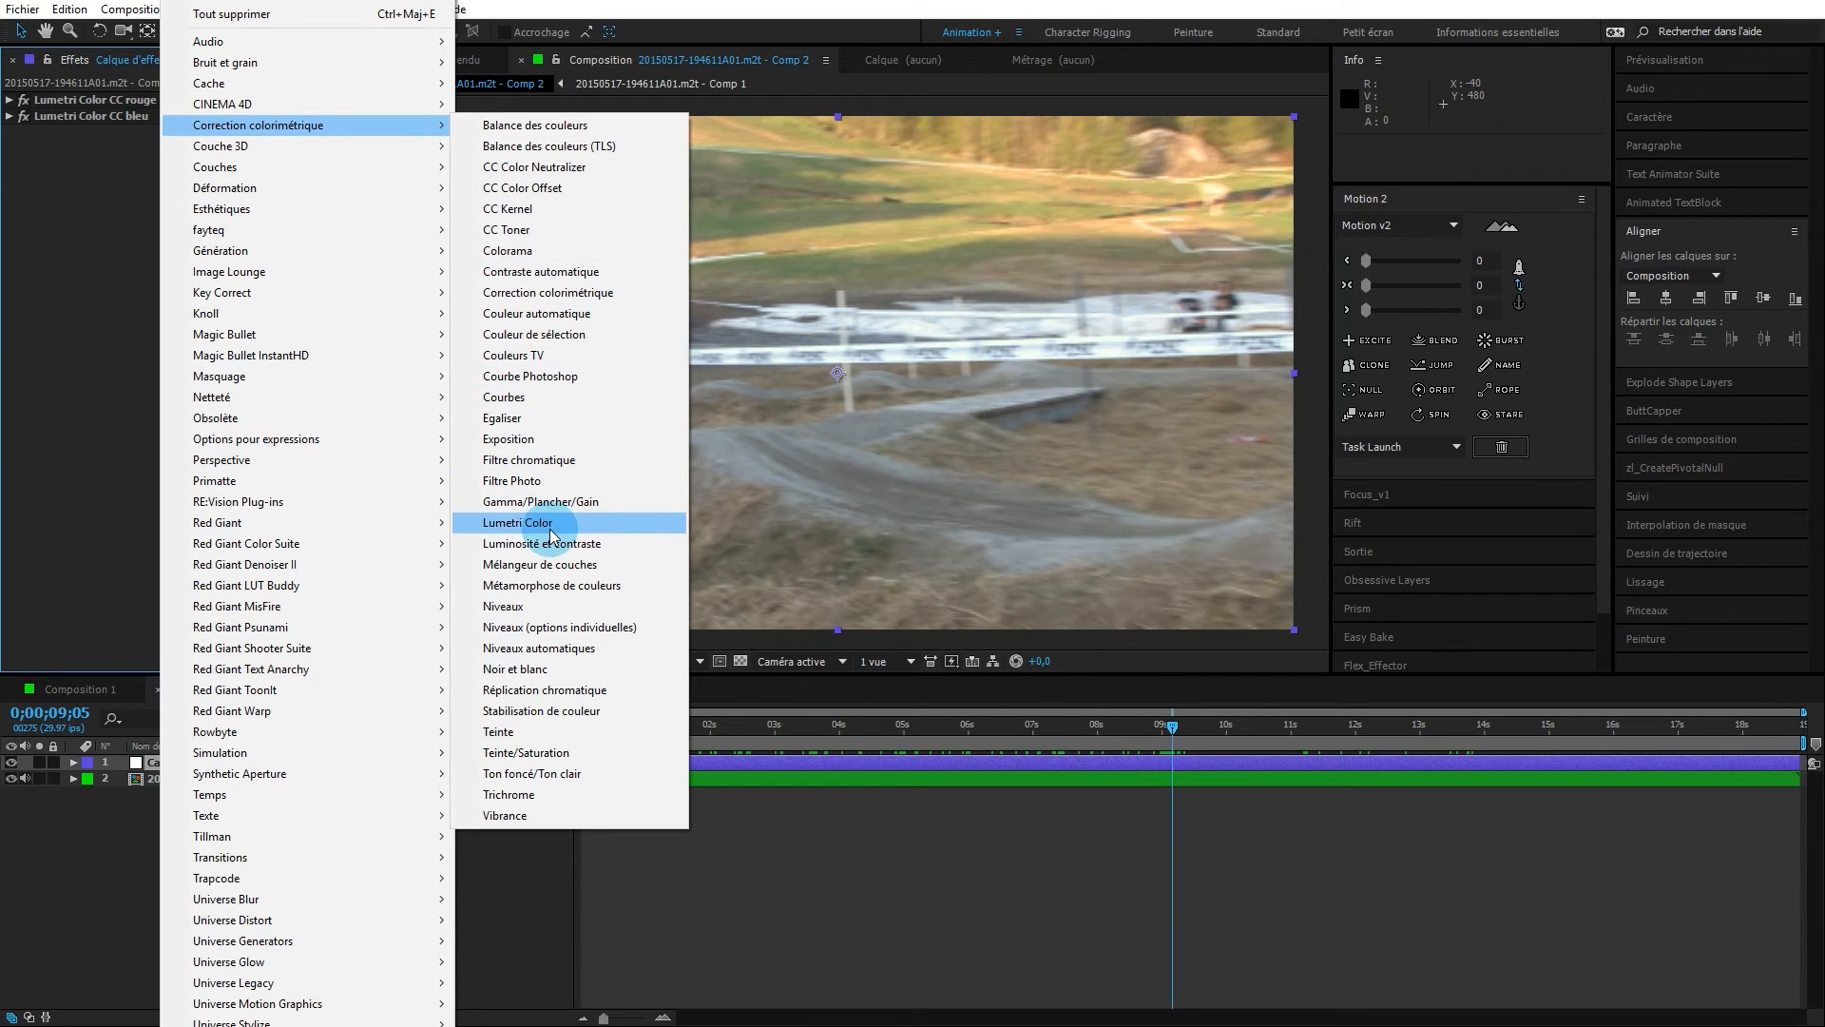
{"action": "left_click", "coordinate": [556, 523]}
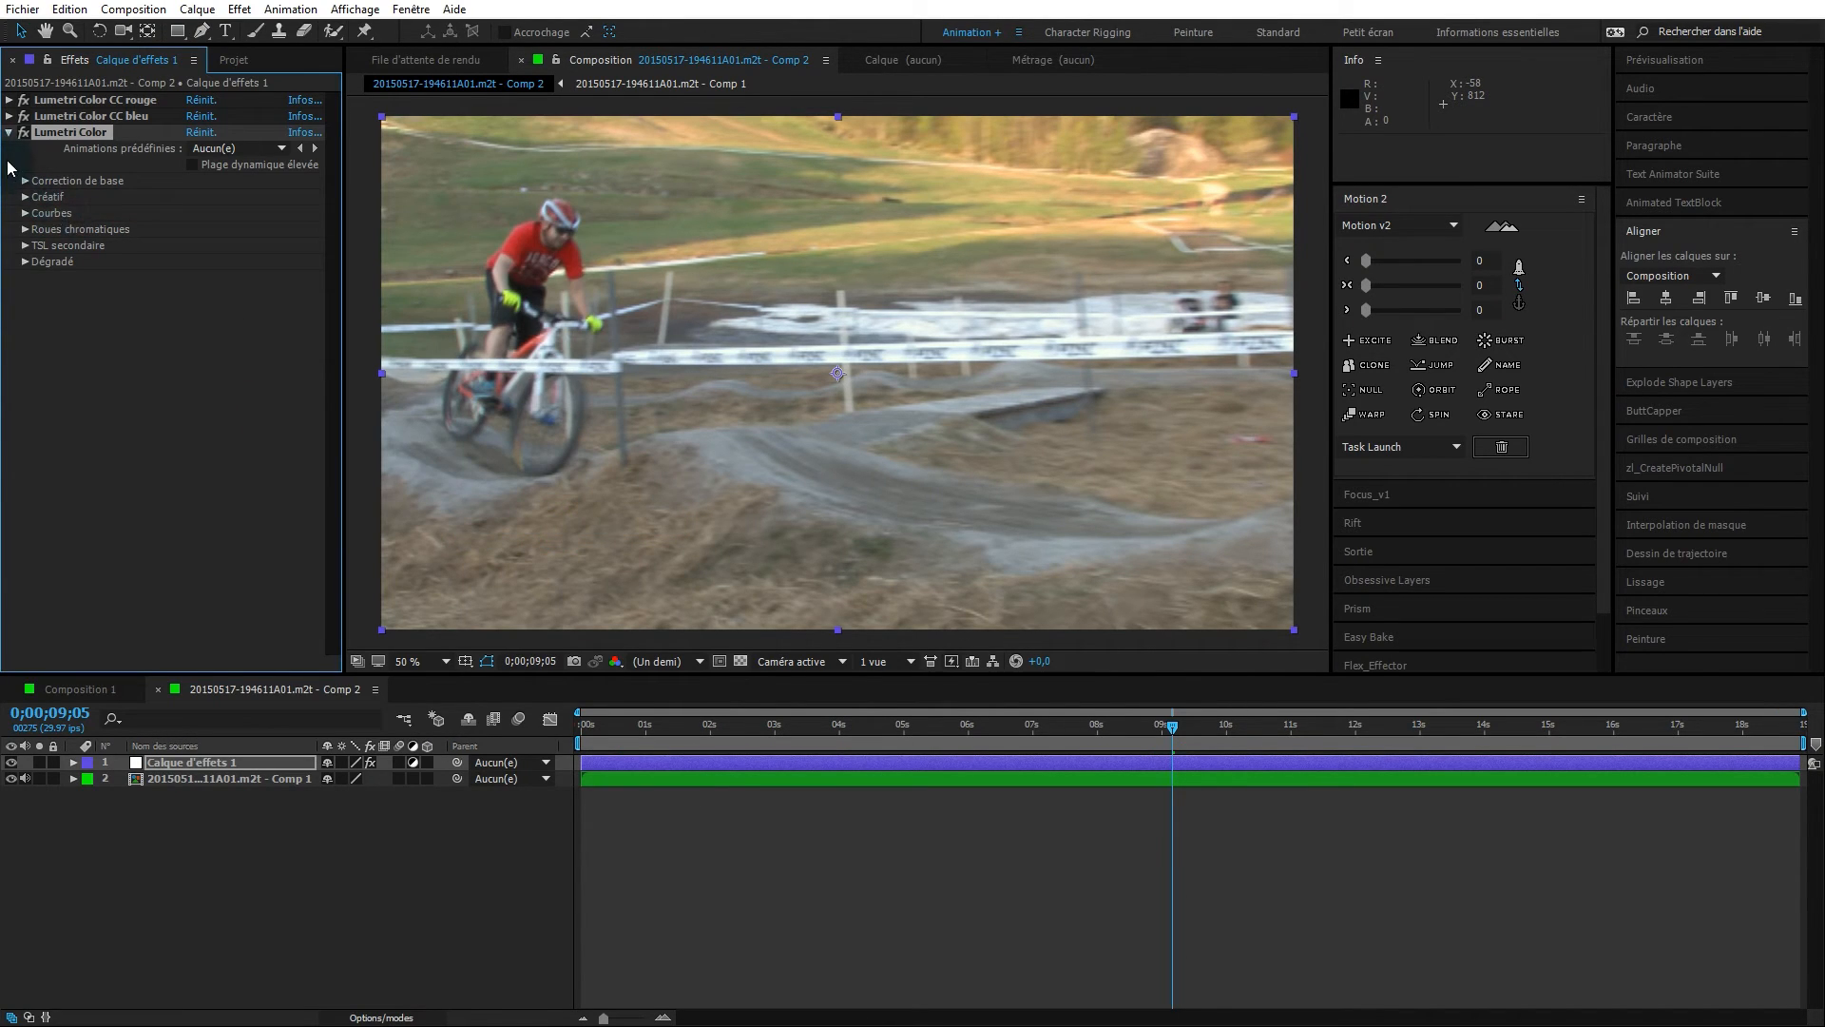
- In the third effect's TSL secondaire, key the green of the grassy hill and add the hill's yellowish grass colour
{"action": "left_click", "coordinate": [25, 246]}
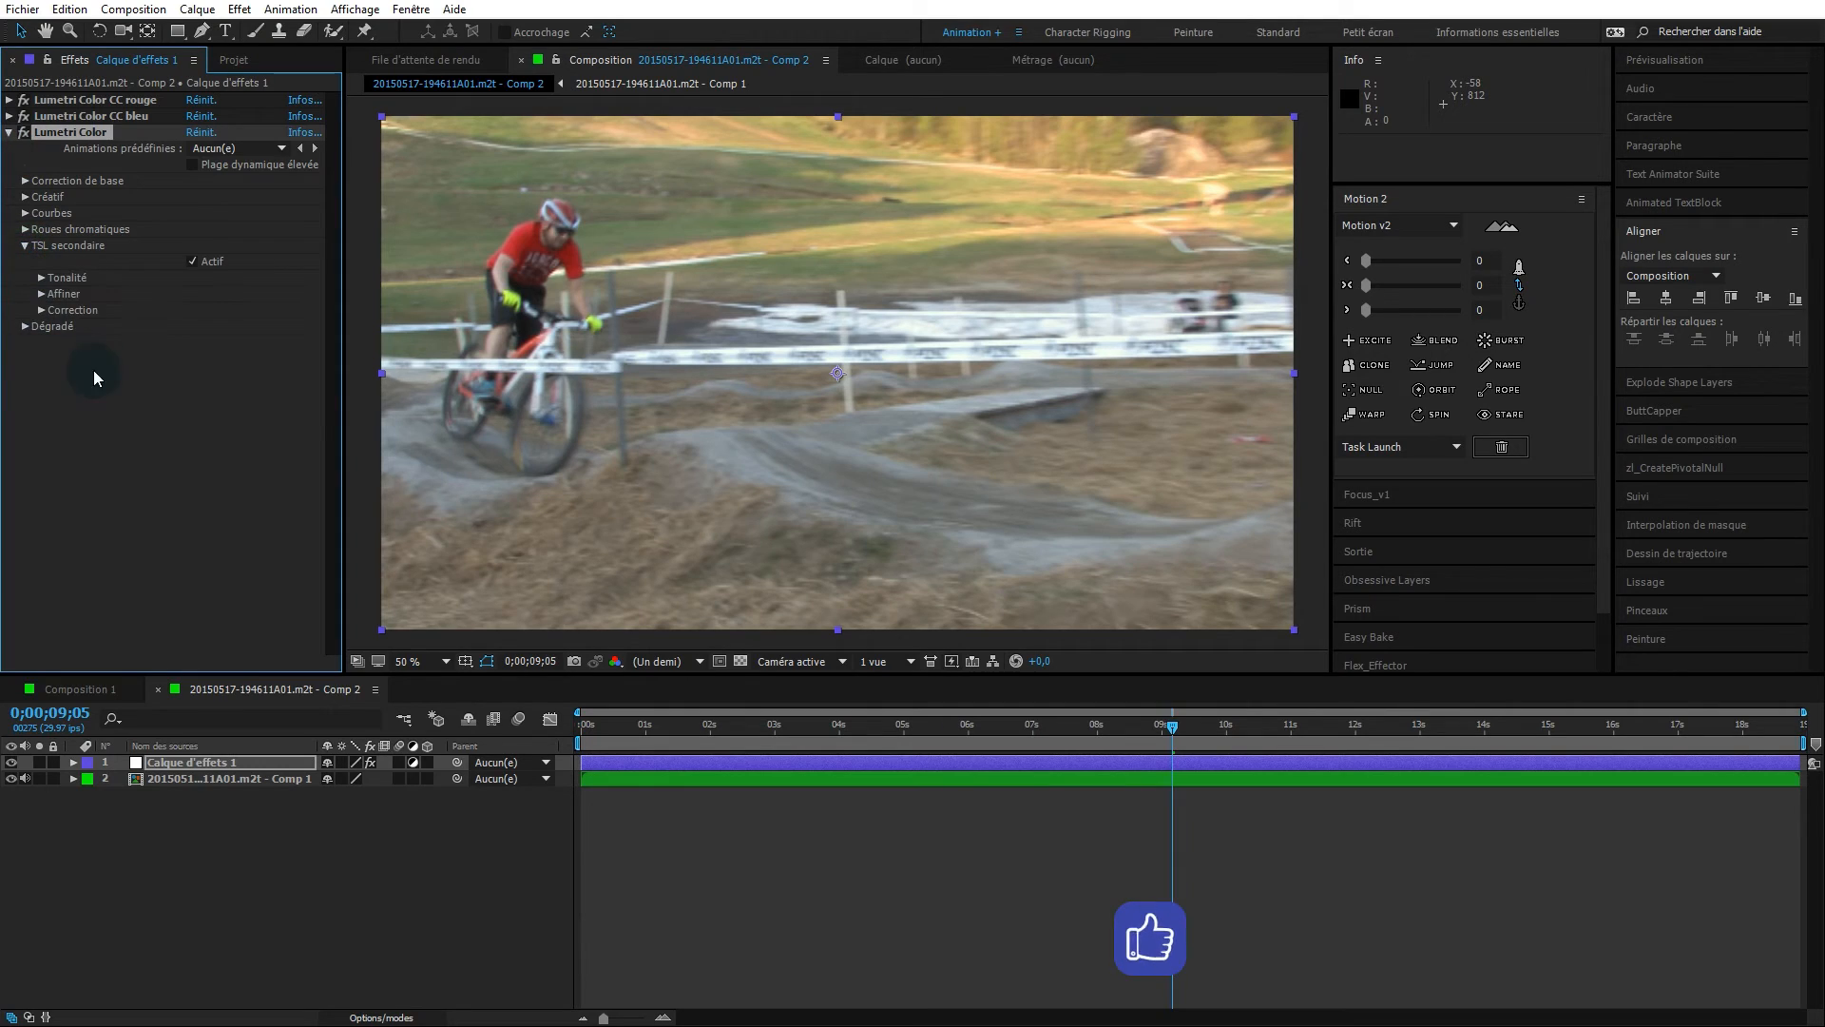
{"action": "left_click", "coordinate": [40, 278]}
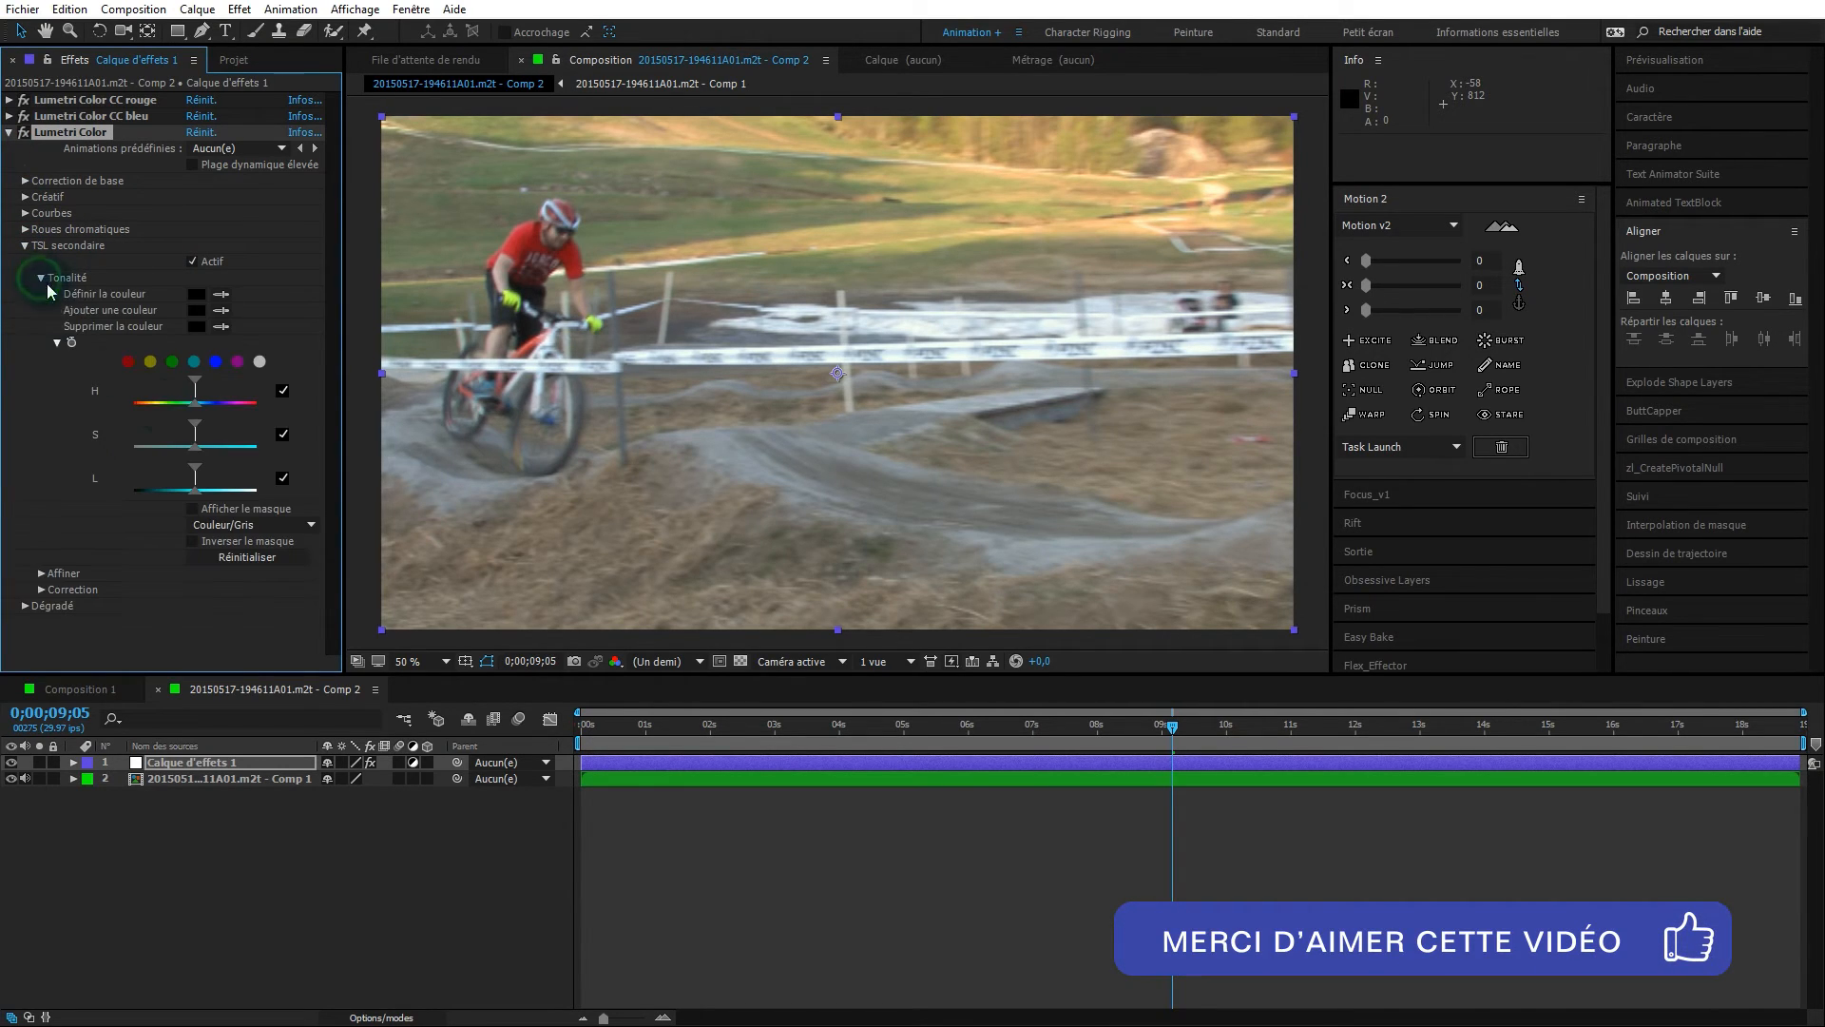
{"action": "left_click", "coordinate": [221, 296]}
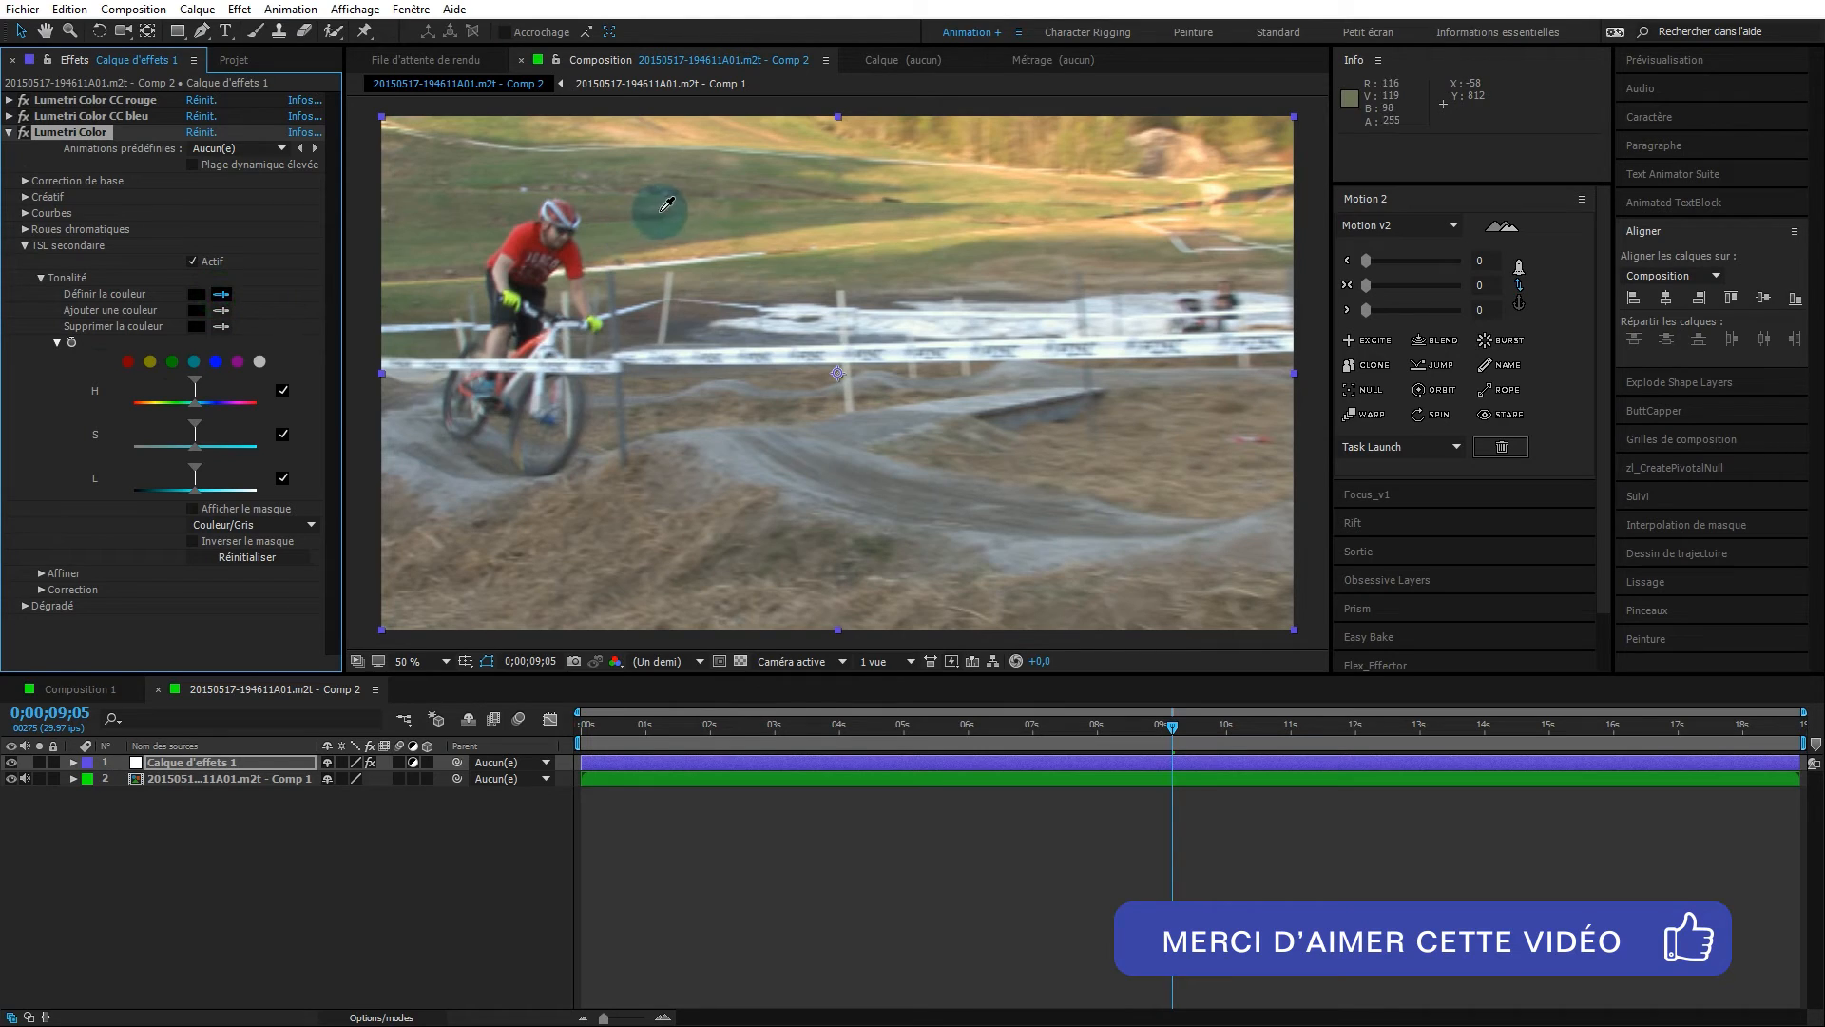
{"action": "left_click", "coordinate": [685, 228]}
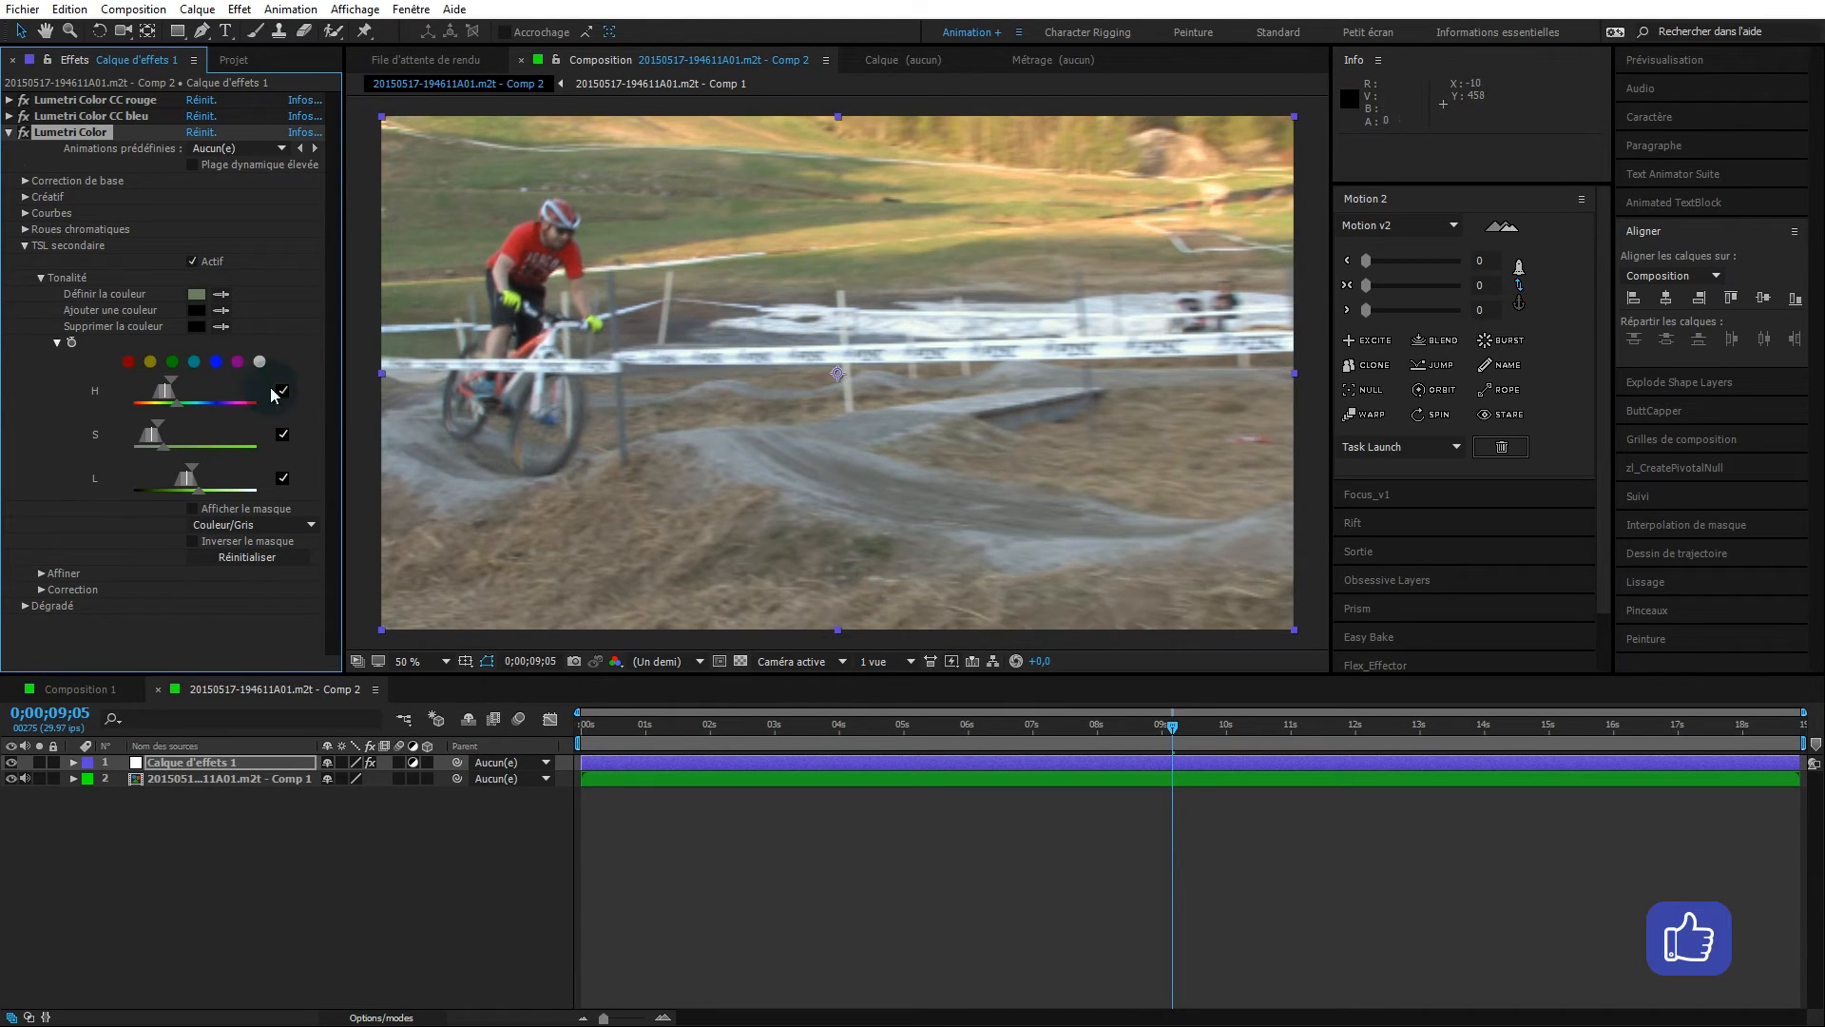
{"action": "left_click", "coordinate": [221, 312]}
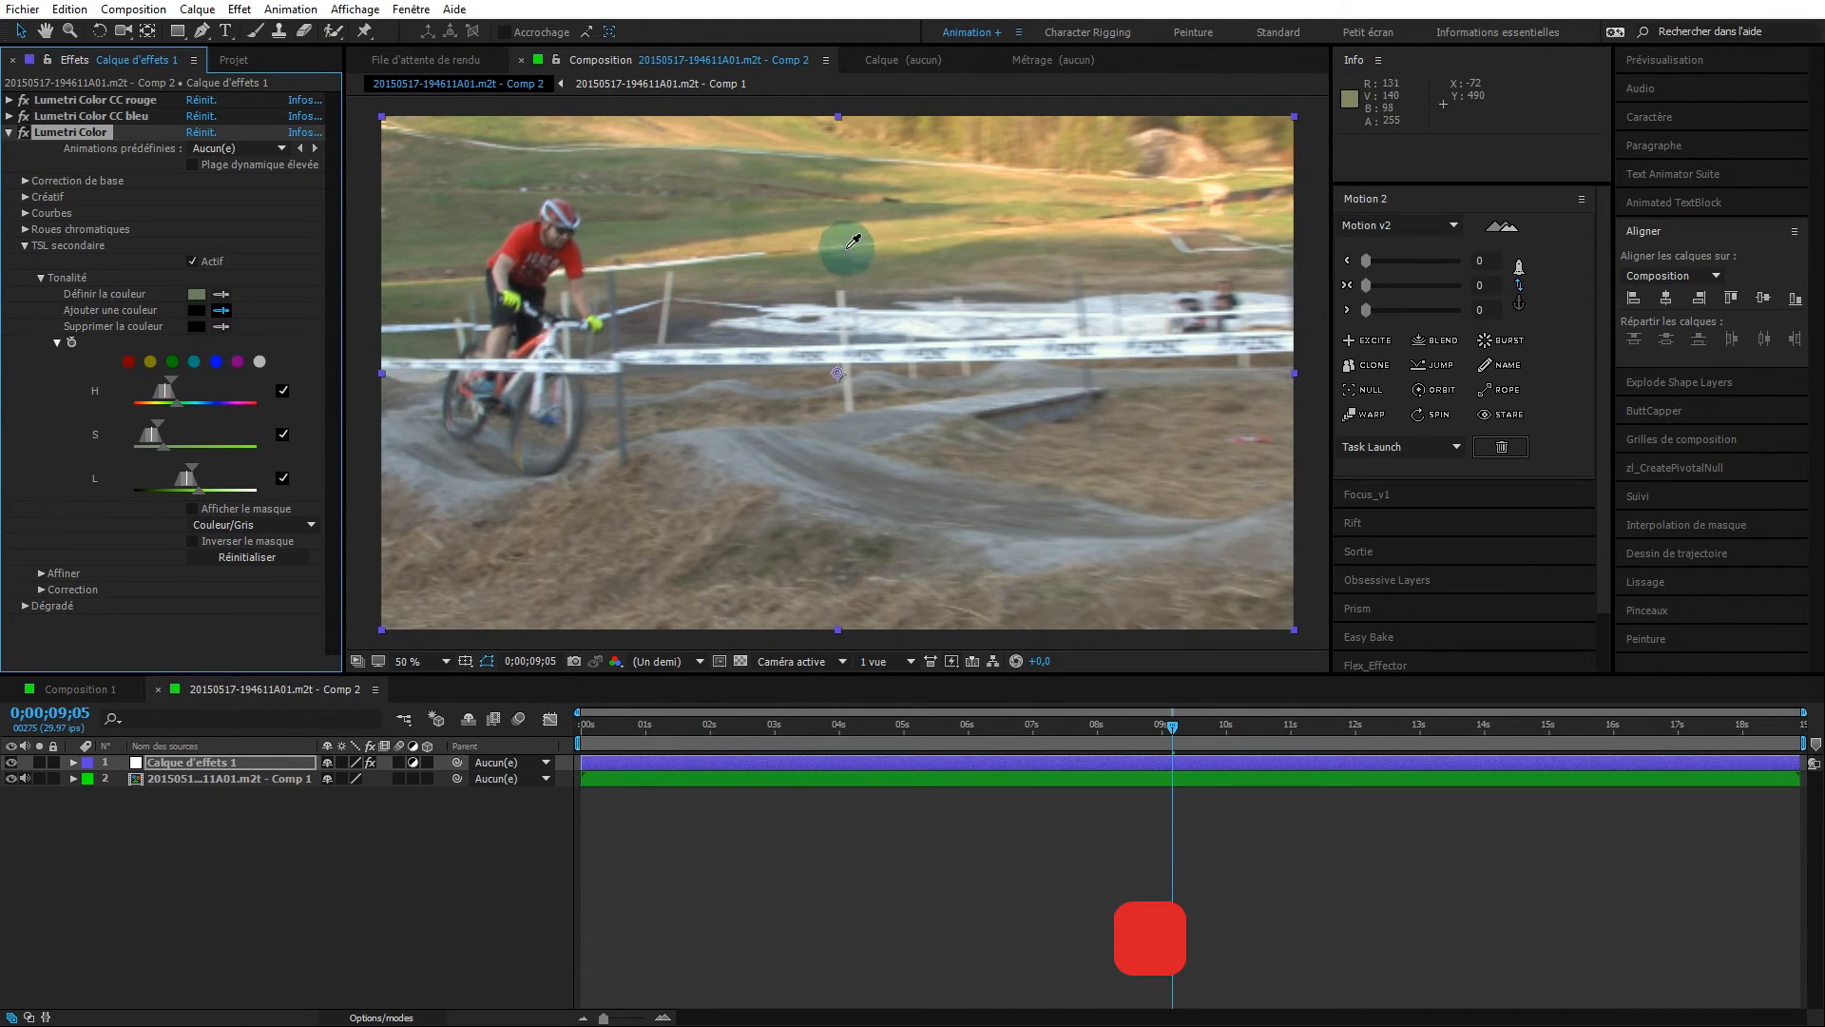
{"action": "left_click", "coordinate": [902, 235]}
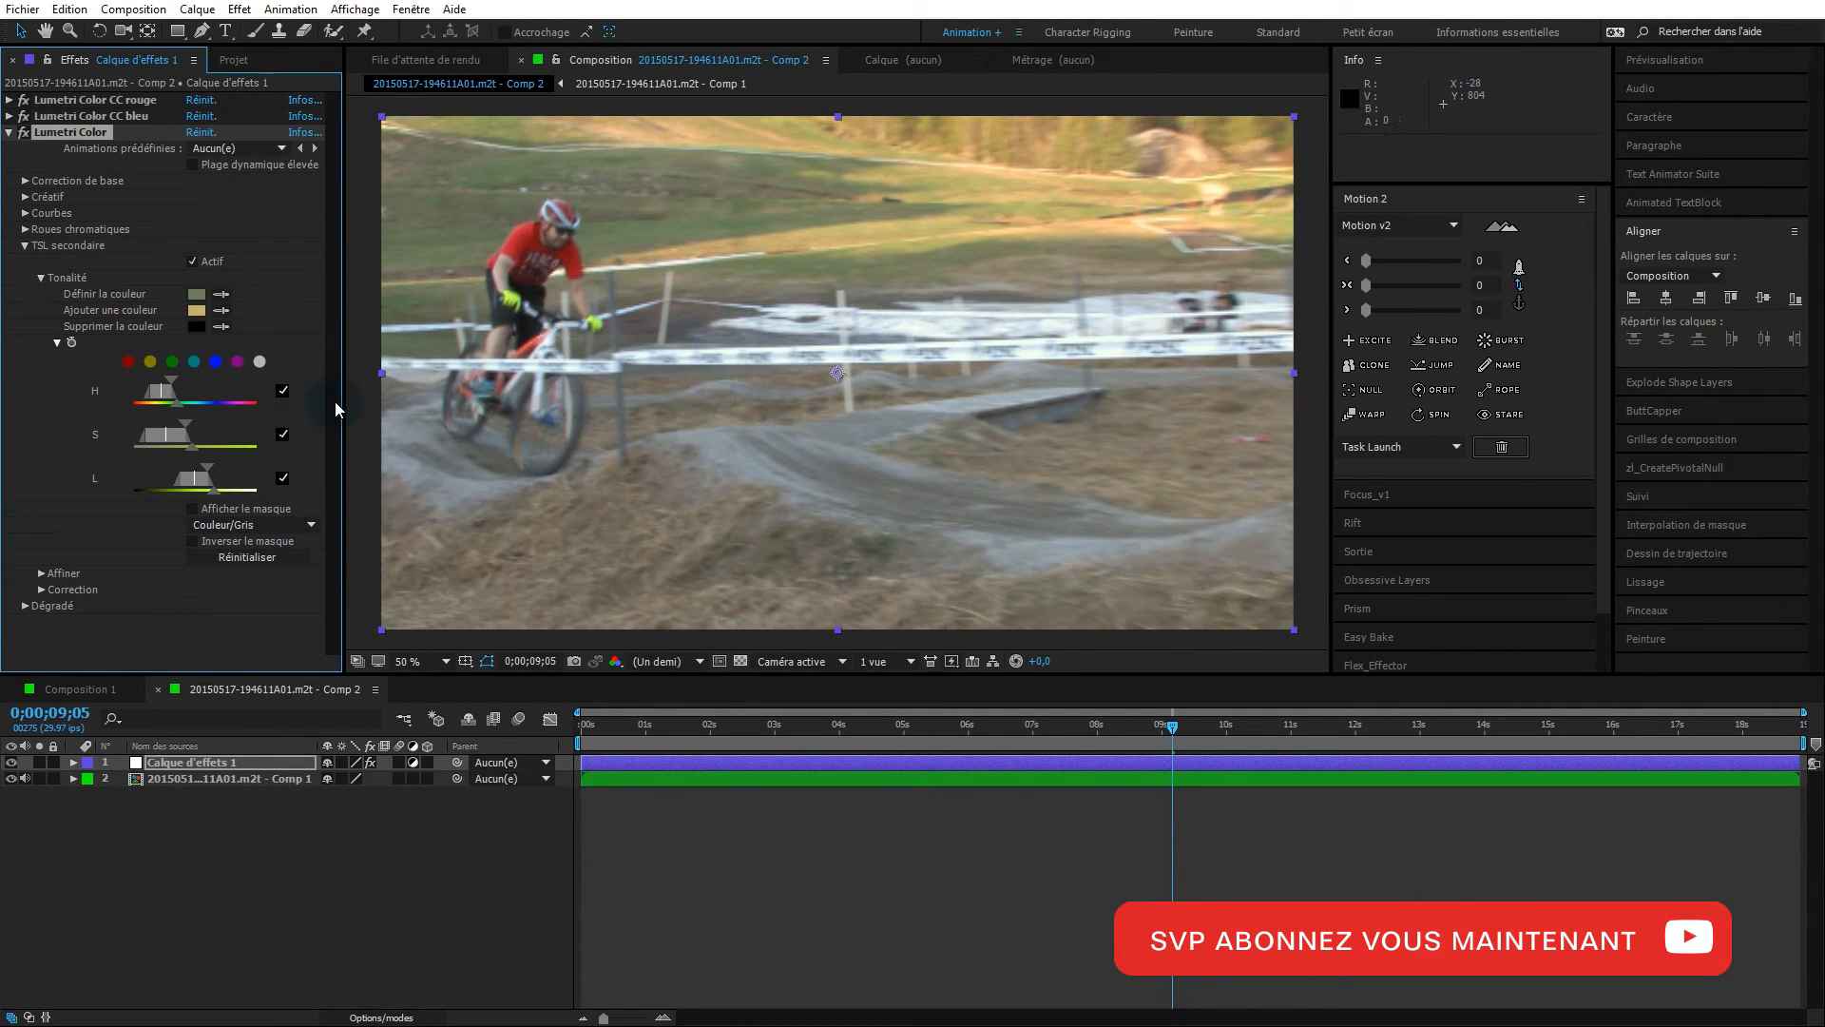
- Display the grass key's mask in Blanc/Noir
{"action": "left_click", "coordinate": [191, 509]}
{"action": "left_click", "coordinate": [224, 524]}
{"action": "left_click", "coordinate": [233, 587]}
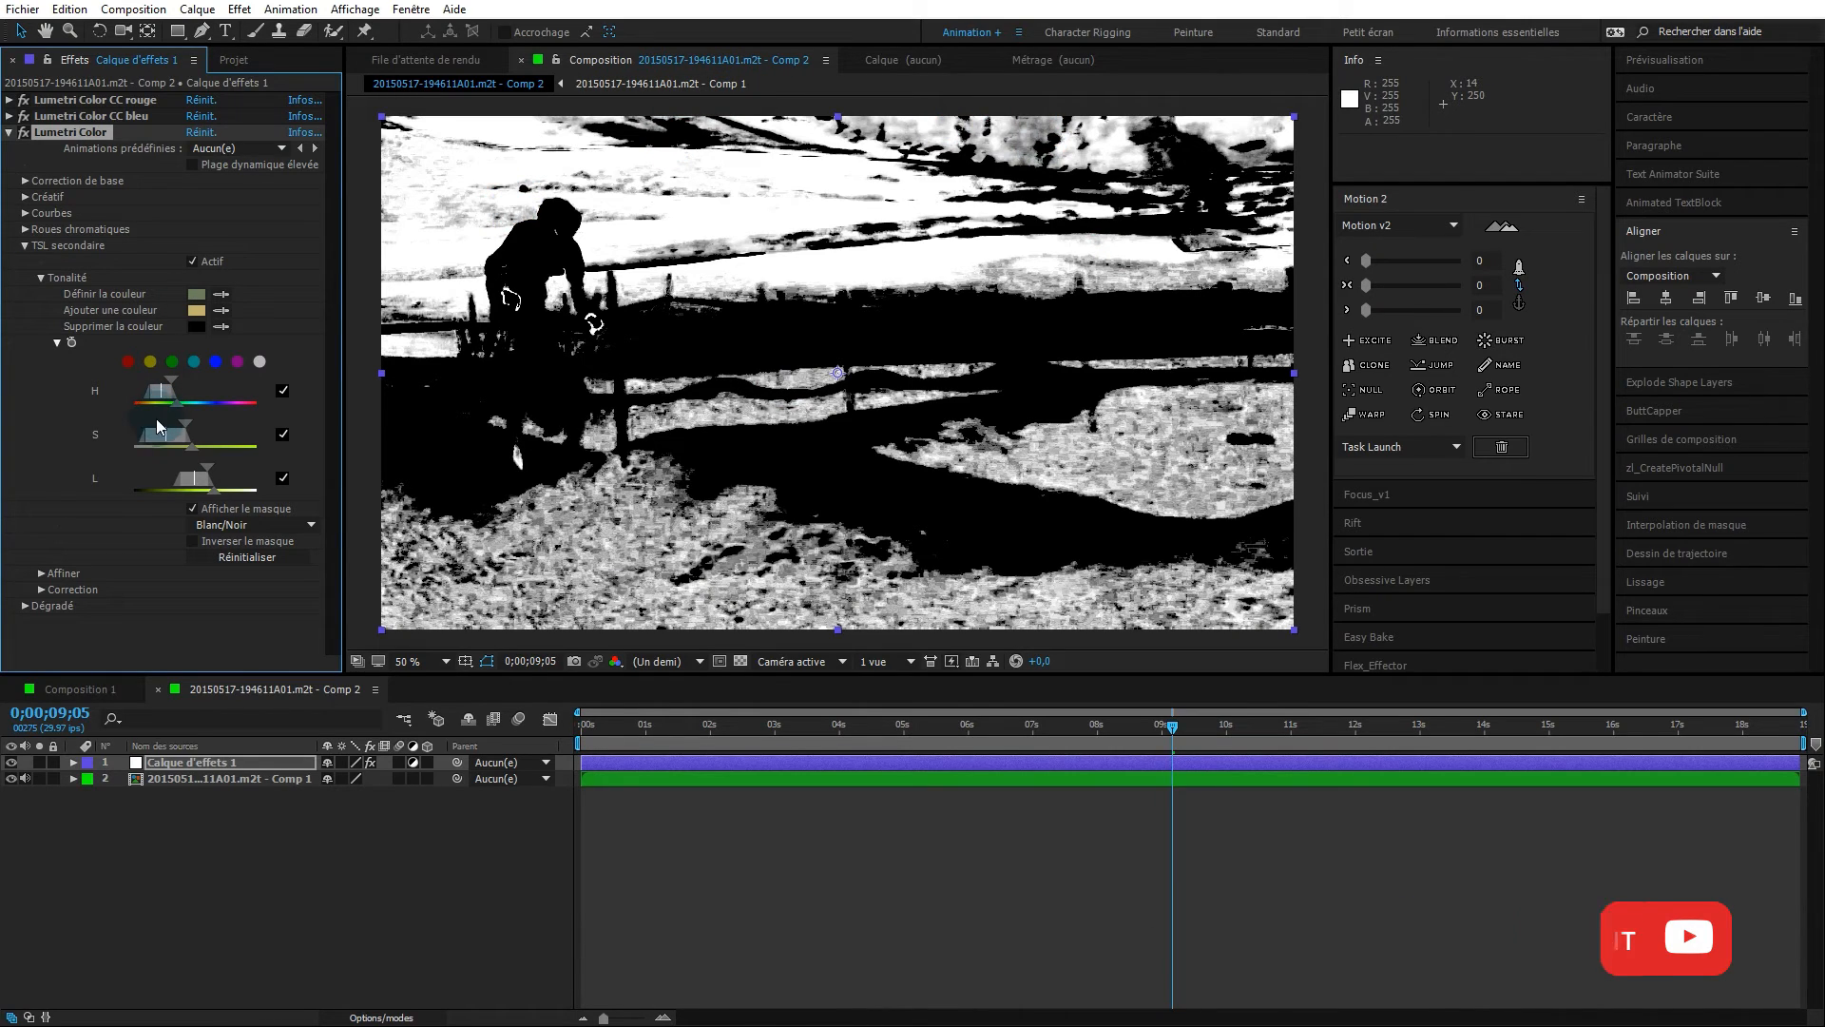
- Refine the grass key under Affiner with Réduction de bruit 82,0 and Flou 3,0
{"action": "left_click", "coordinate": [42, 573]}
{"action": "left_click_drag", "start_coordinate": [190, 589], "coordinate": [403, 586]}
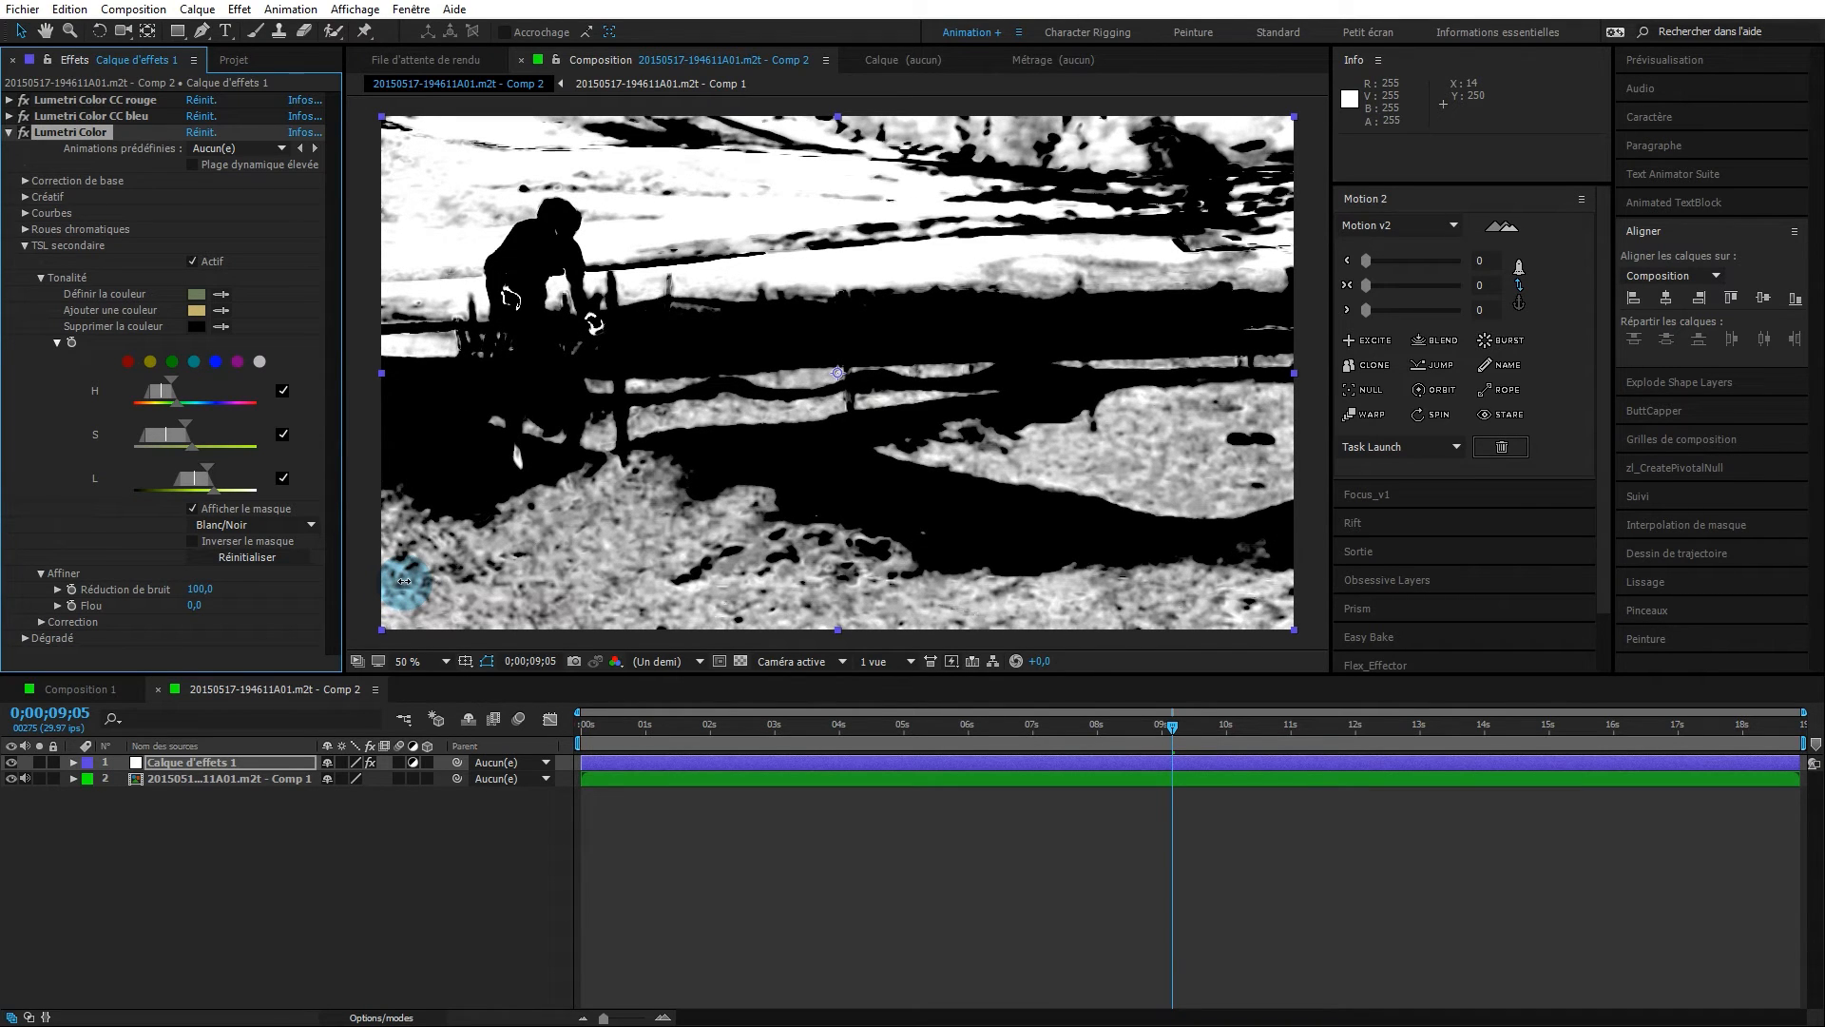
{"action": "left_click_drag", "start_coordinate": [401, 580], "coordinate": [391, 583]}
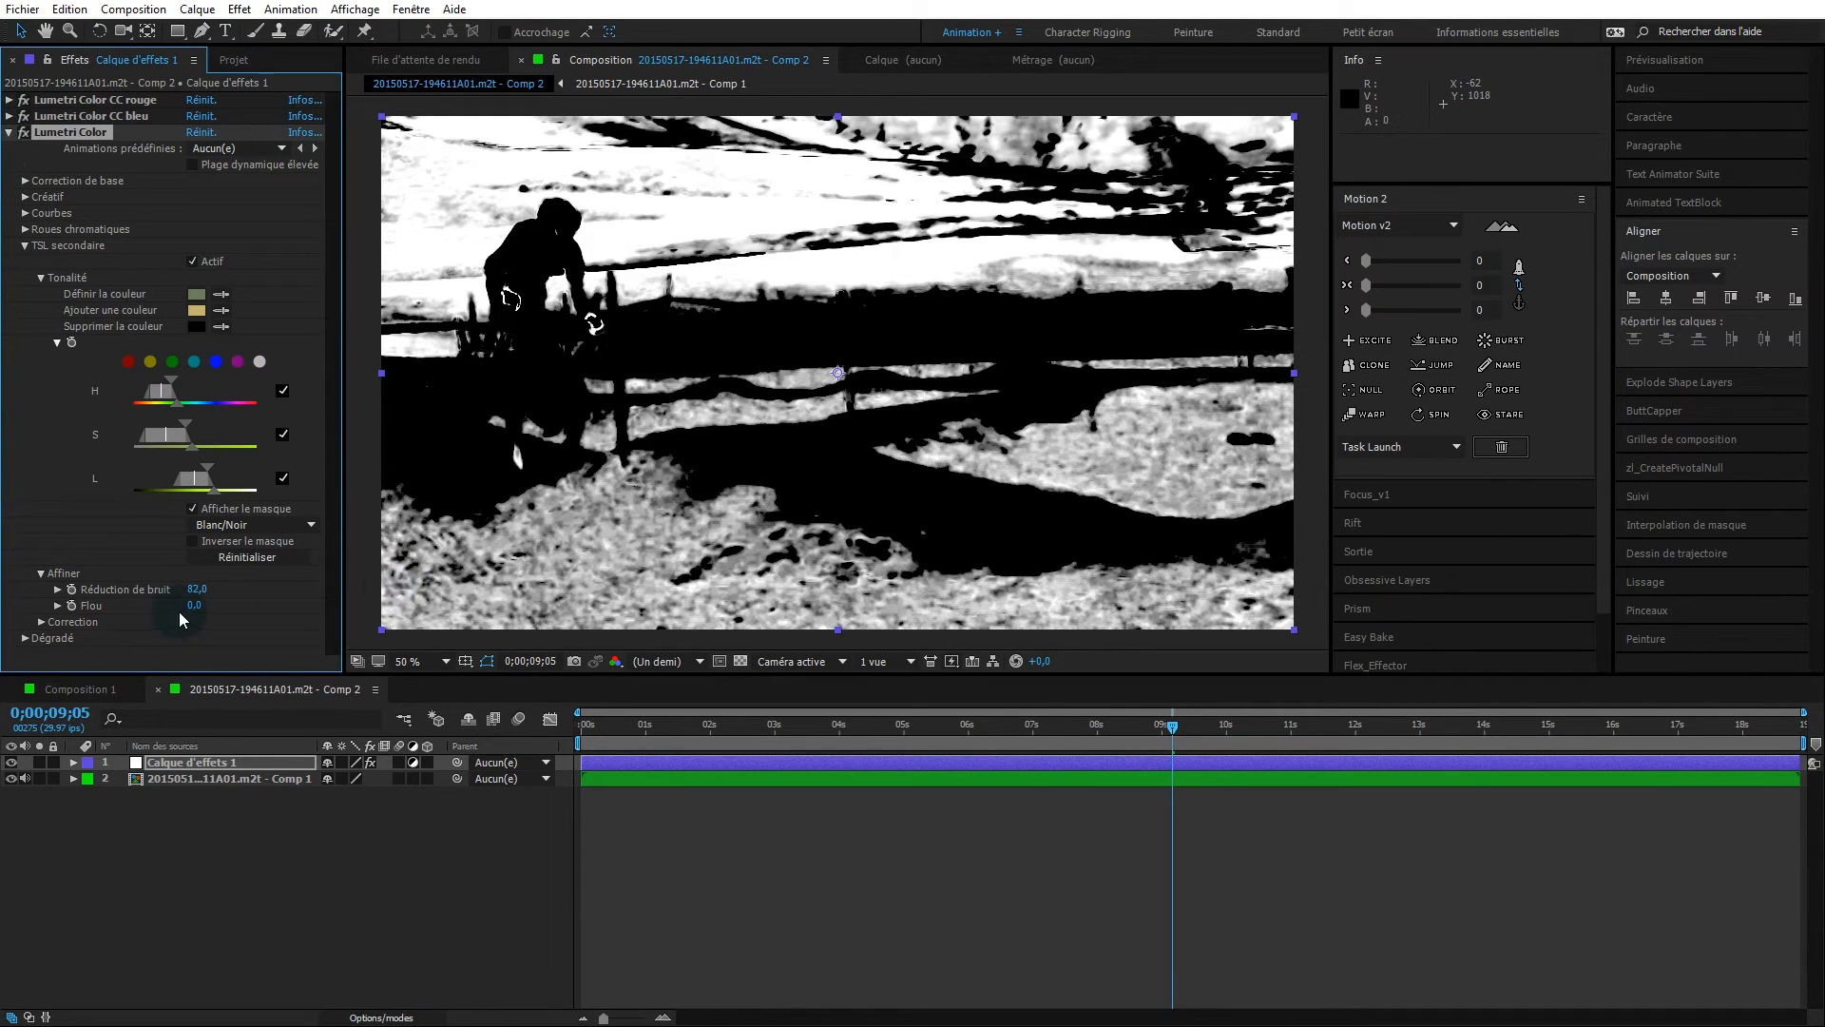
{"action": "left_click_drag", "start_coordinate": [192, 608], "coordinate": [221, 608]}
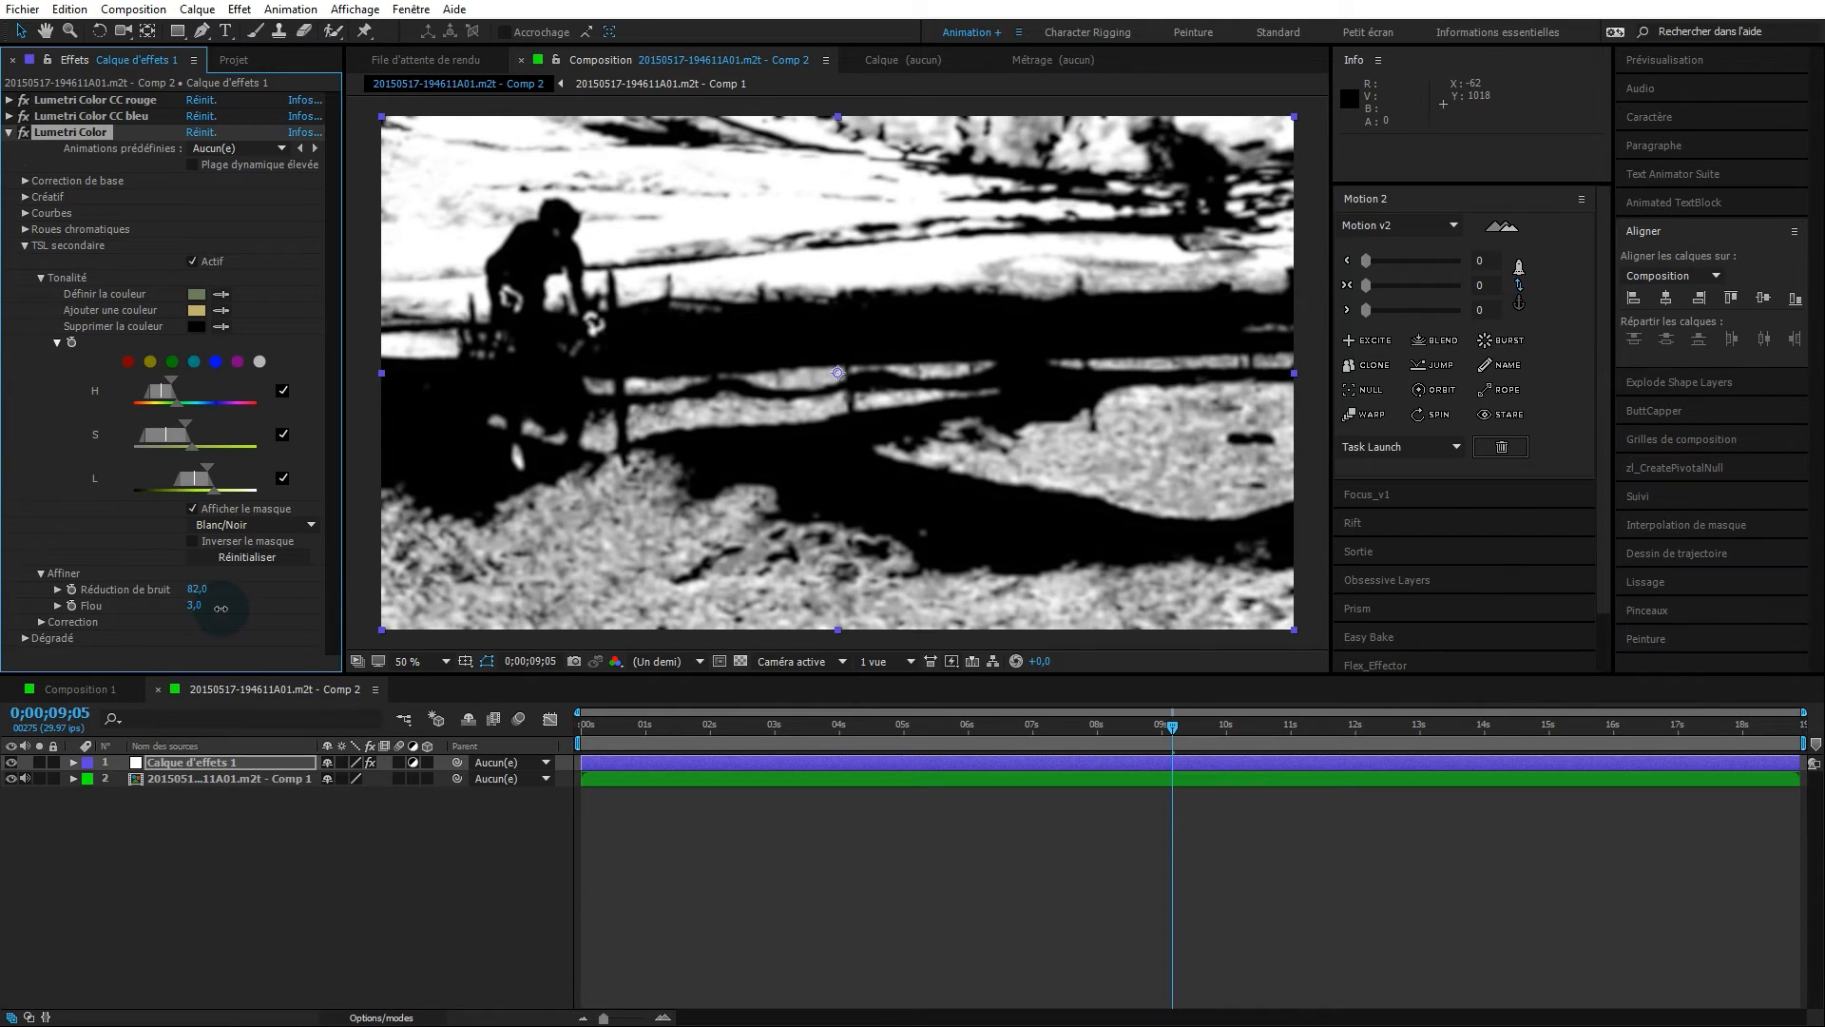
- Hide the grass key's mask and shift its Correction colour wheel moderately toward green
{"action": "left_click", "coordinate": [40, 620]}
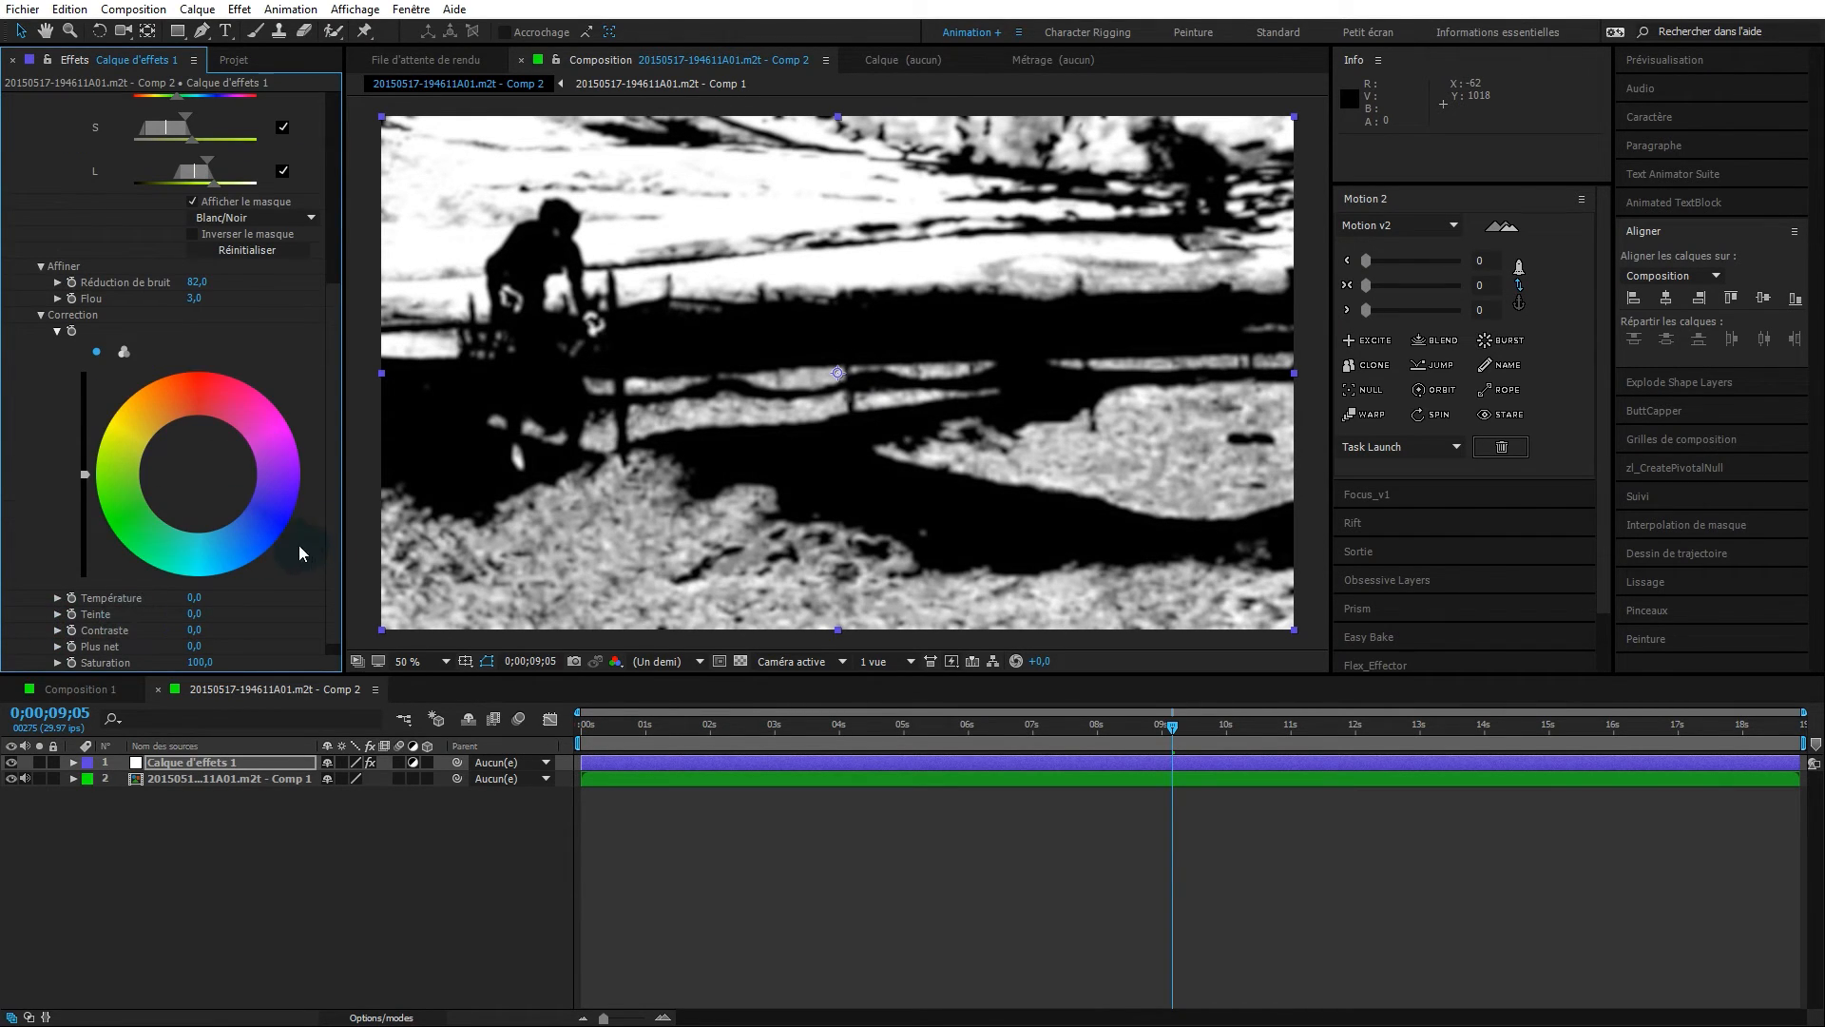
{"action": "scroll", "coordinate": [298, 544], "scroll_direction": "down", "scroll_amount": 1}
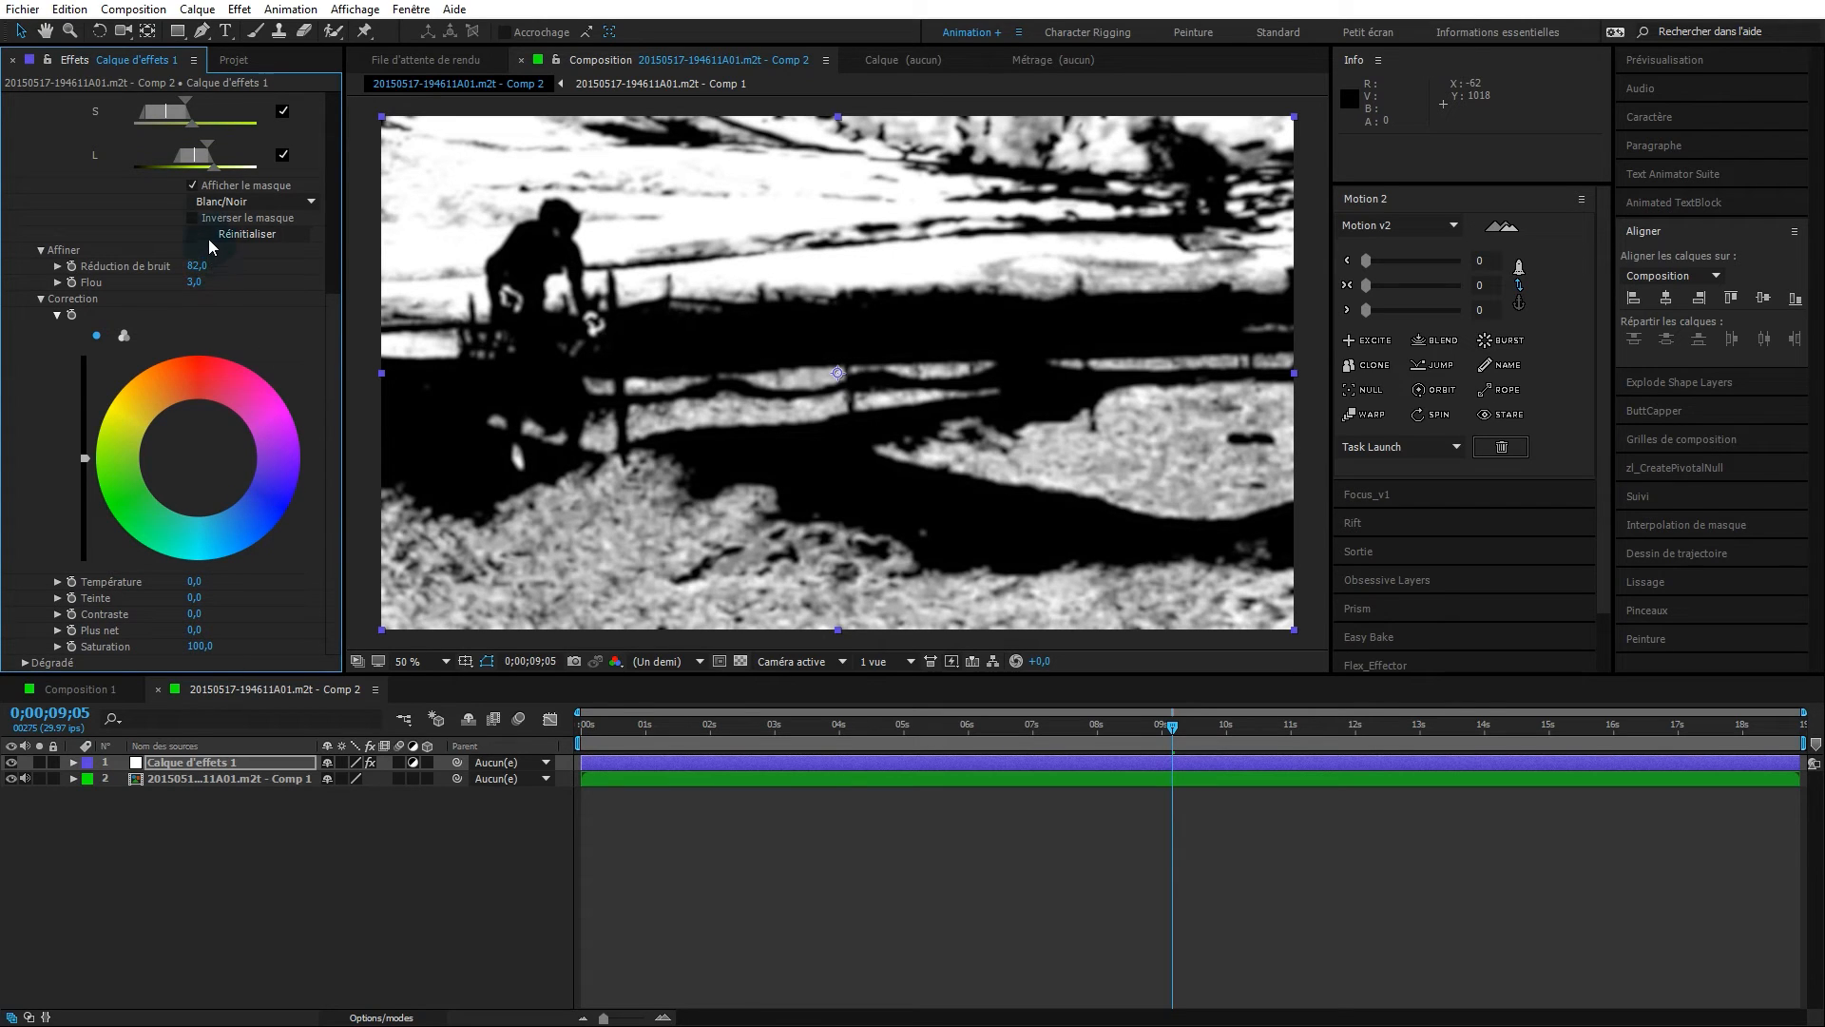
{"action": "left_click", "coordinate": [192, 186]}
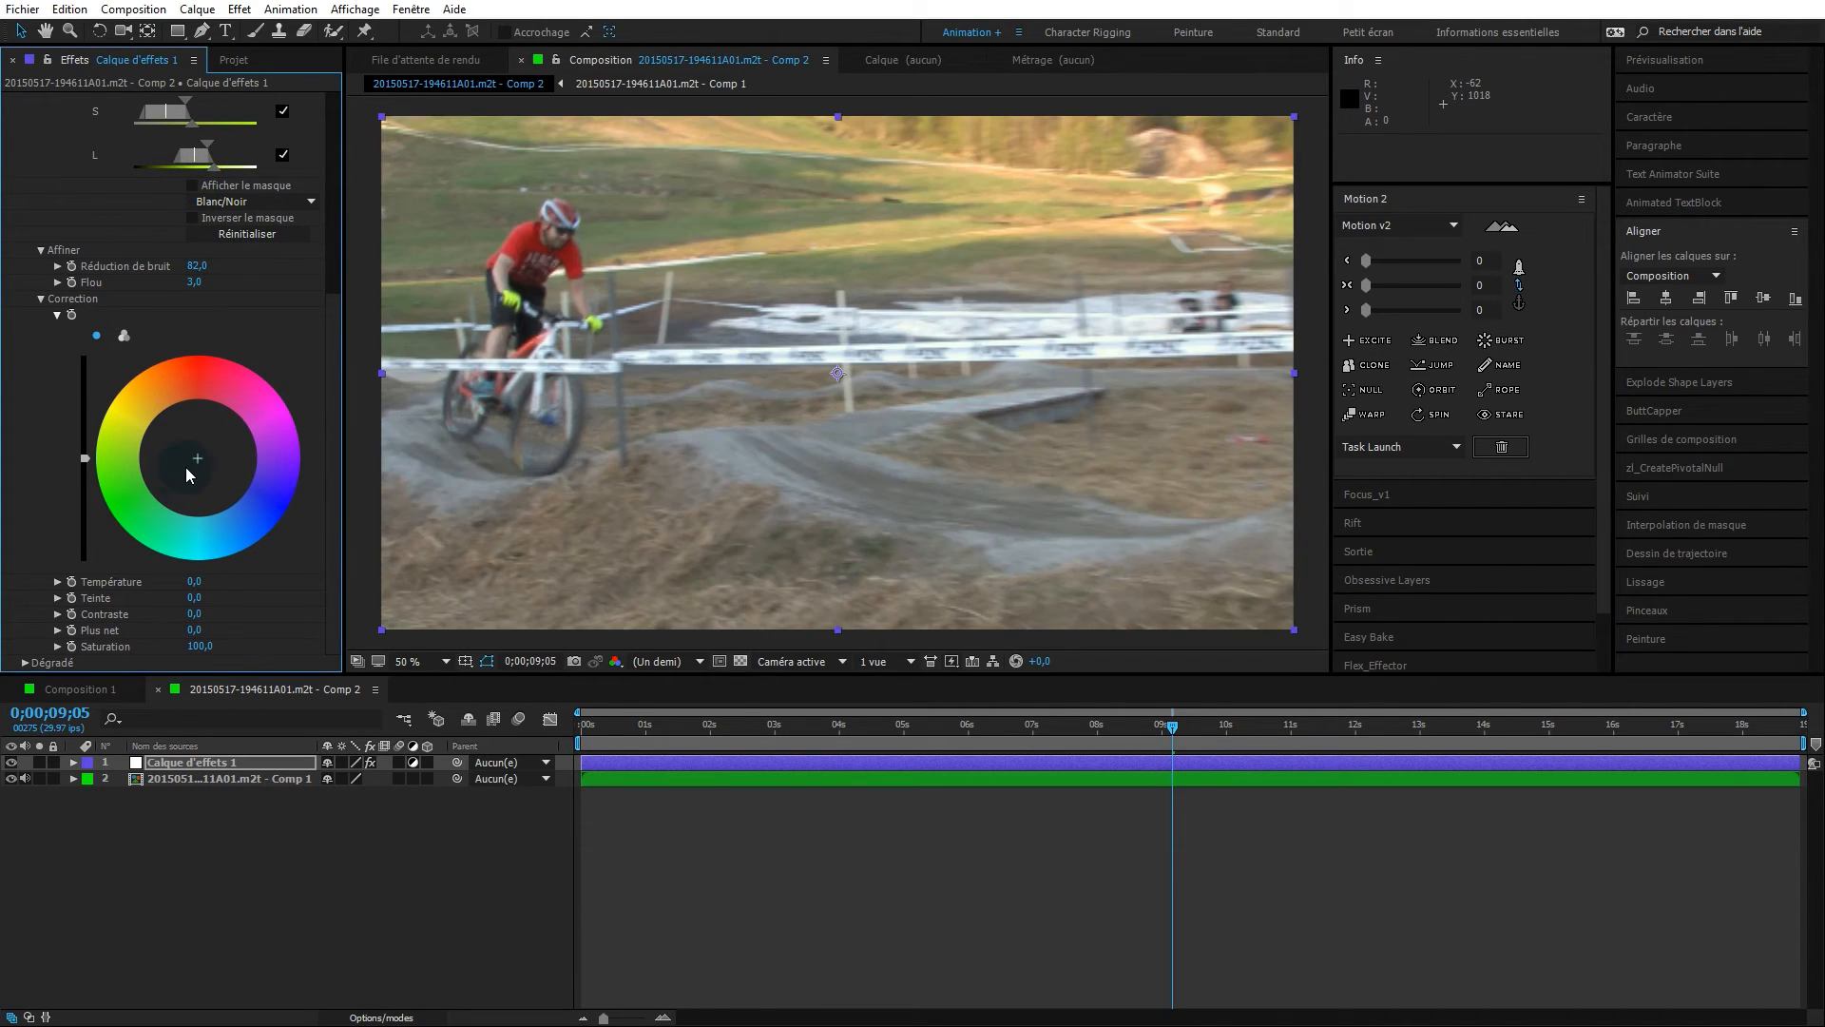
{"action": "left_click_drag", "start_coordinate": [194, 456], "coordinate": [156, 468]}
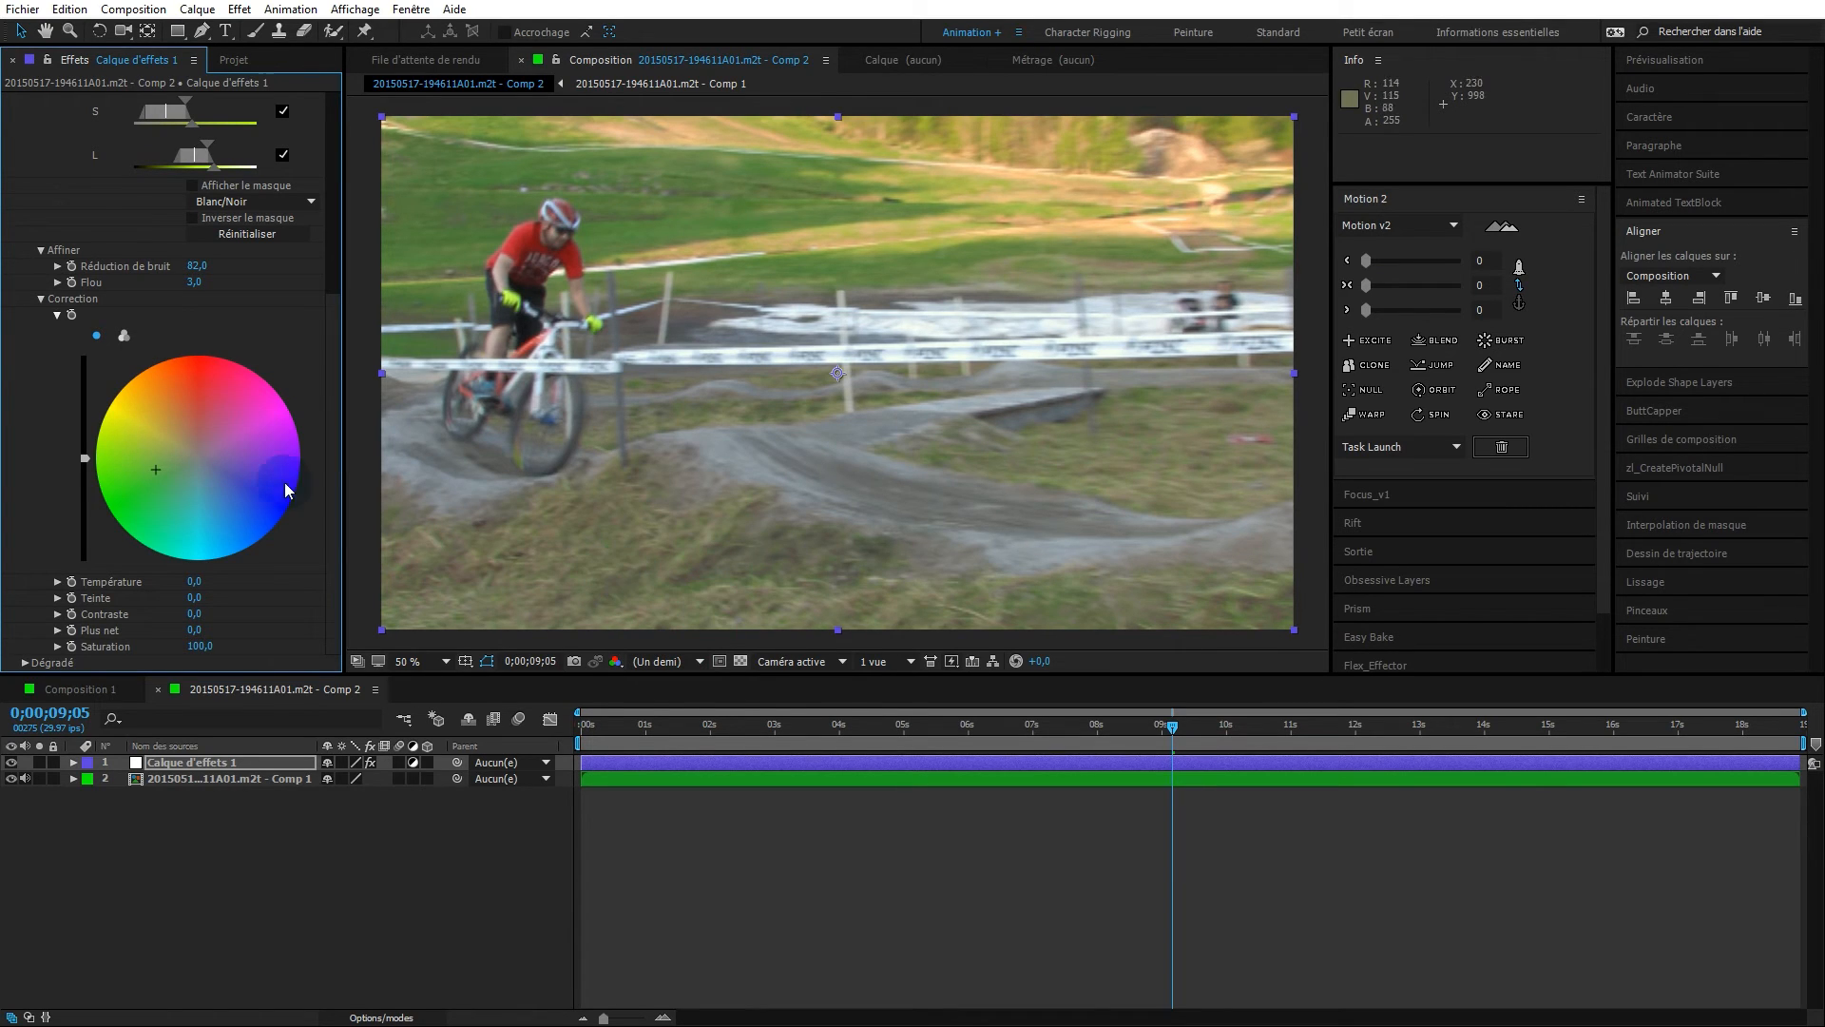
- Toggle the third Lumetri Color effect to compare the grass with and without the green correction
{"action": "left_click_drag", "start_coordinate": [334, 354], "coordinate": [356, 105]}
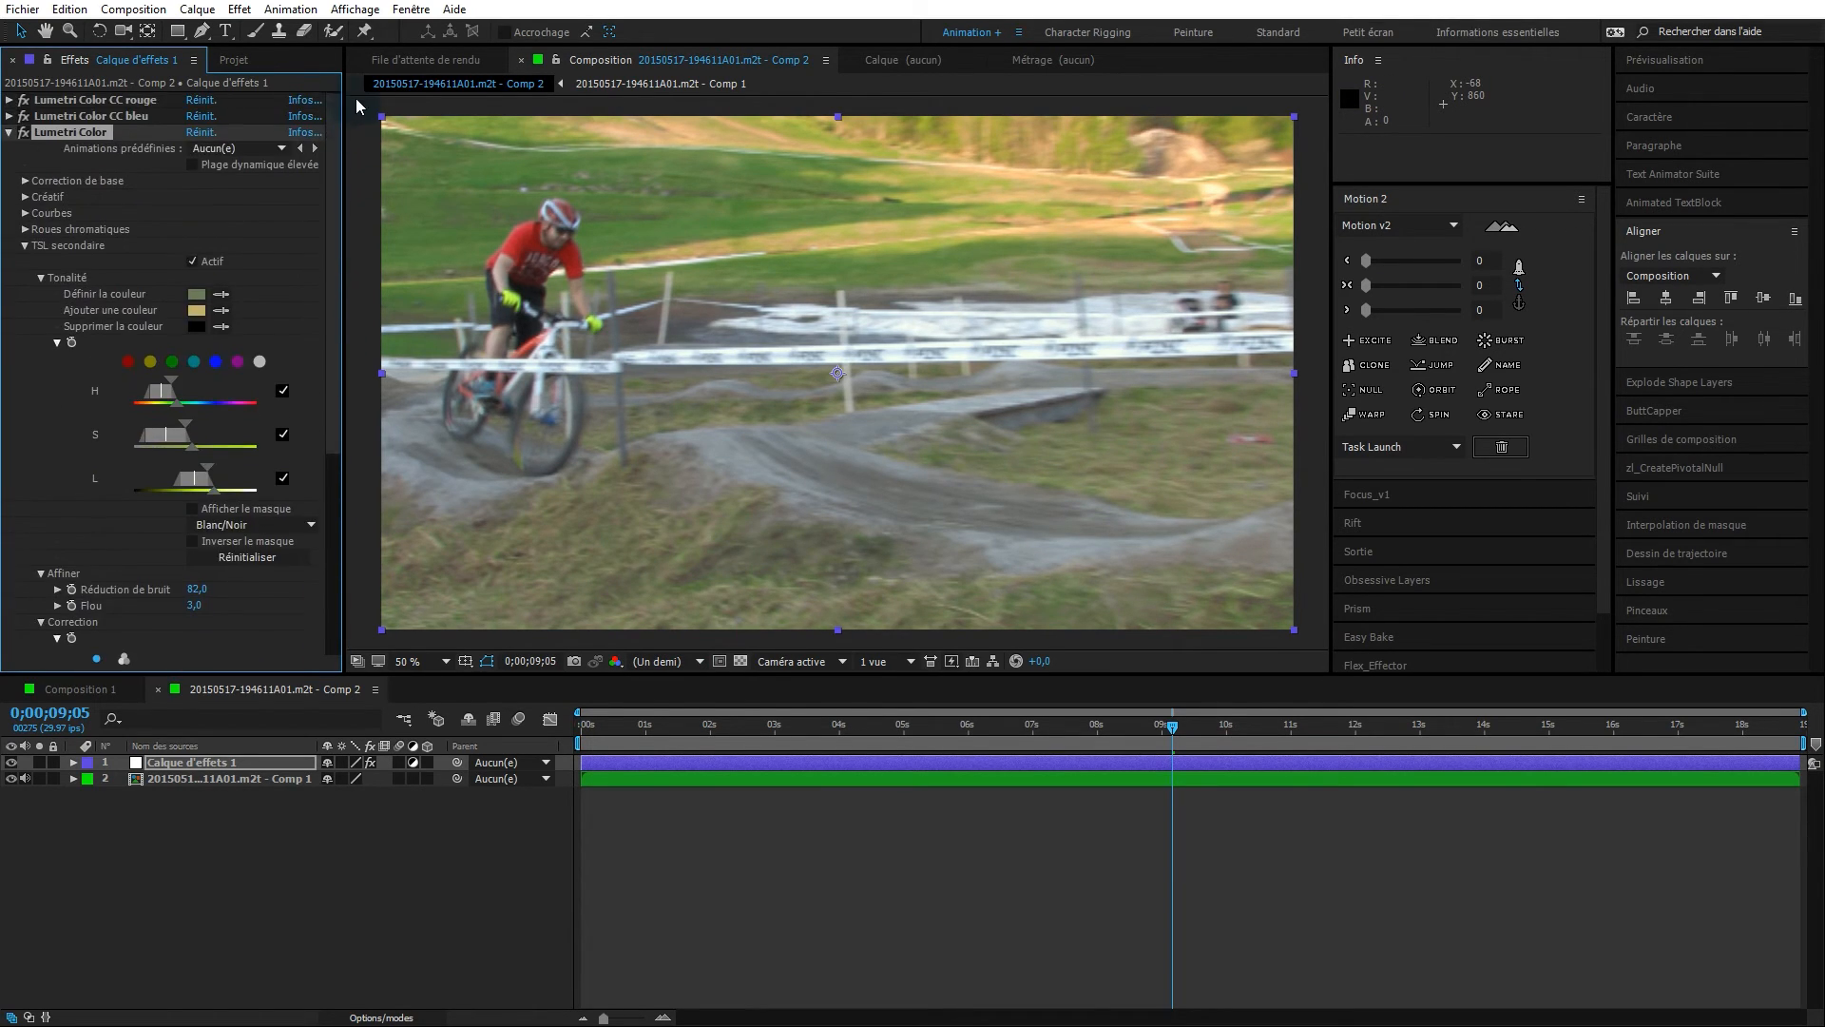
{"action": "left_click", "coordinate": [22, 135]}
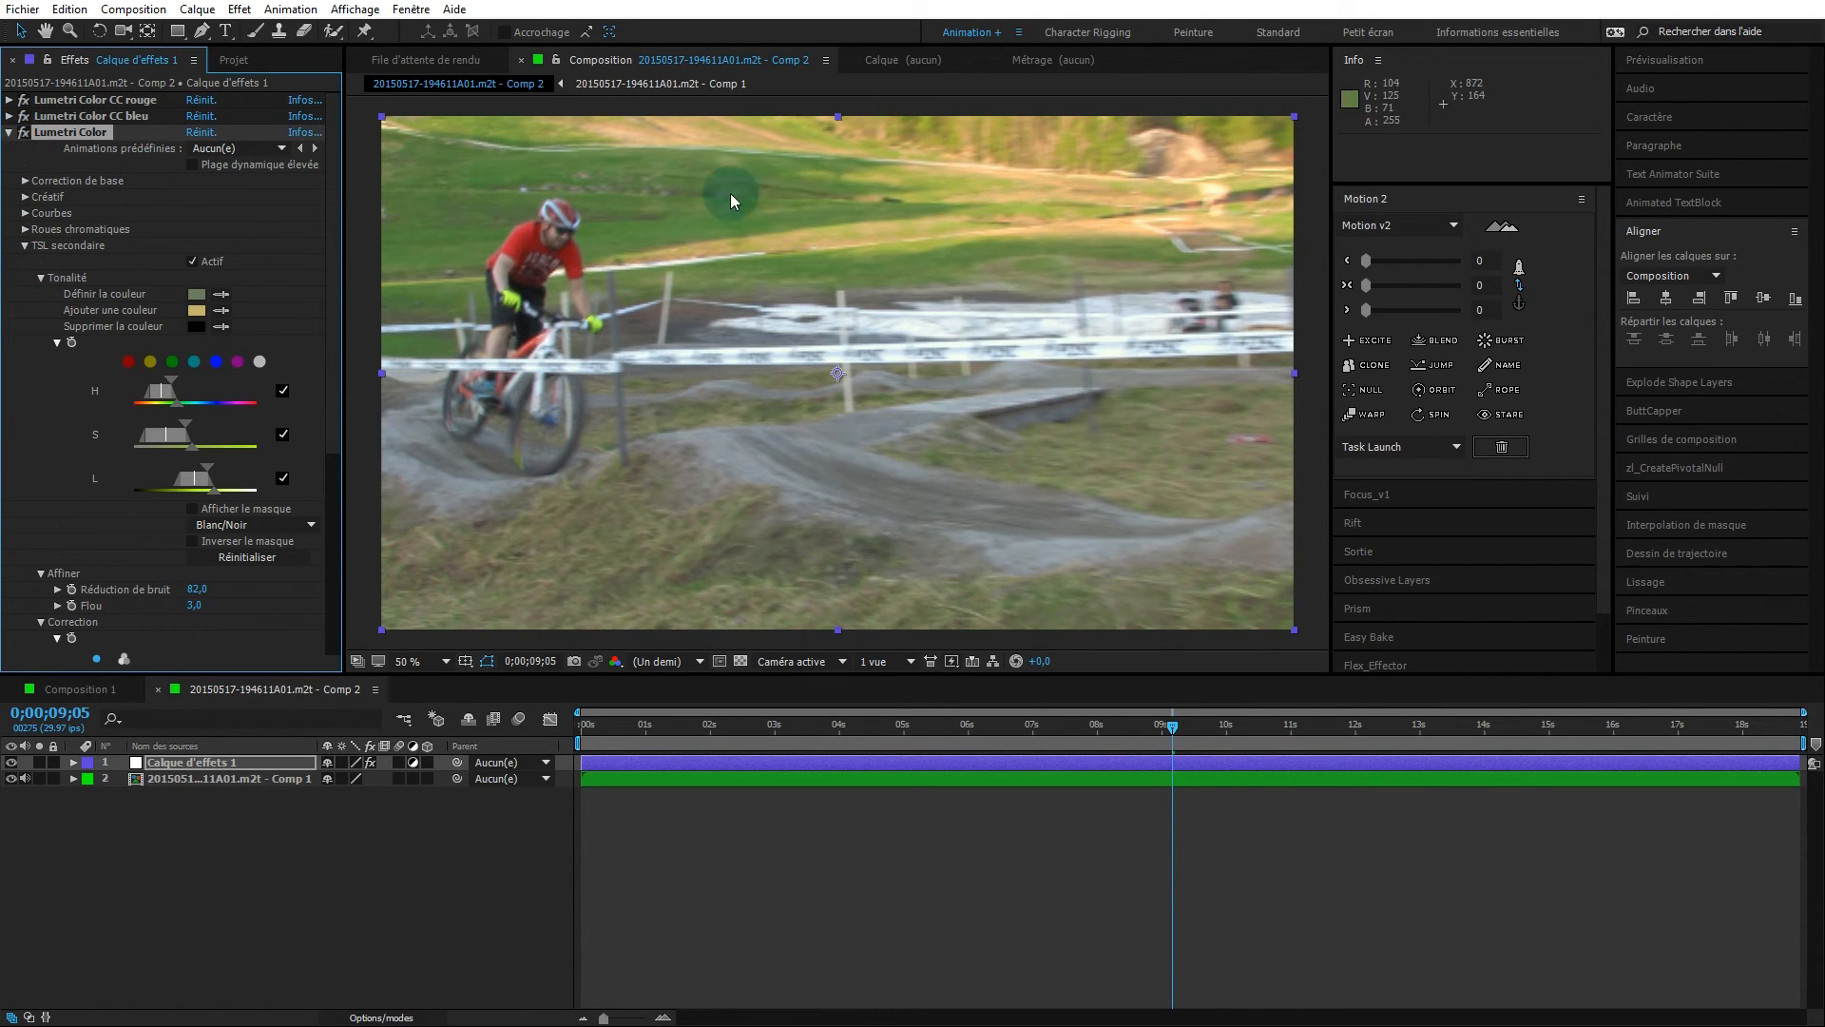
- Review the third Lumetri Color effect's TSL secondaire settings down to its Correction wheel, and collapse the effect
{"action": "left_click", "coordinate": [8, 132]}
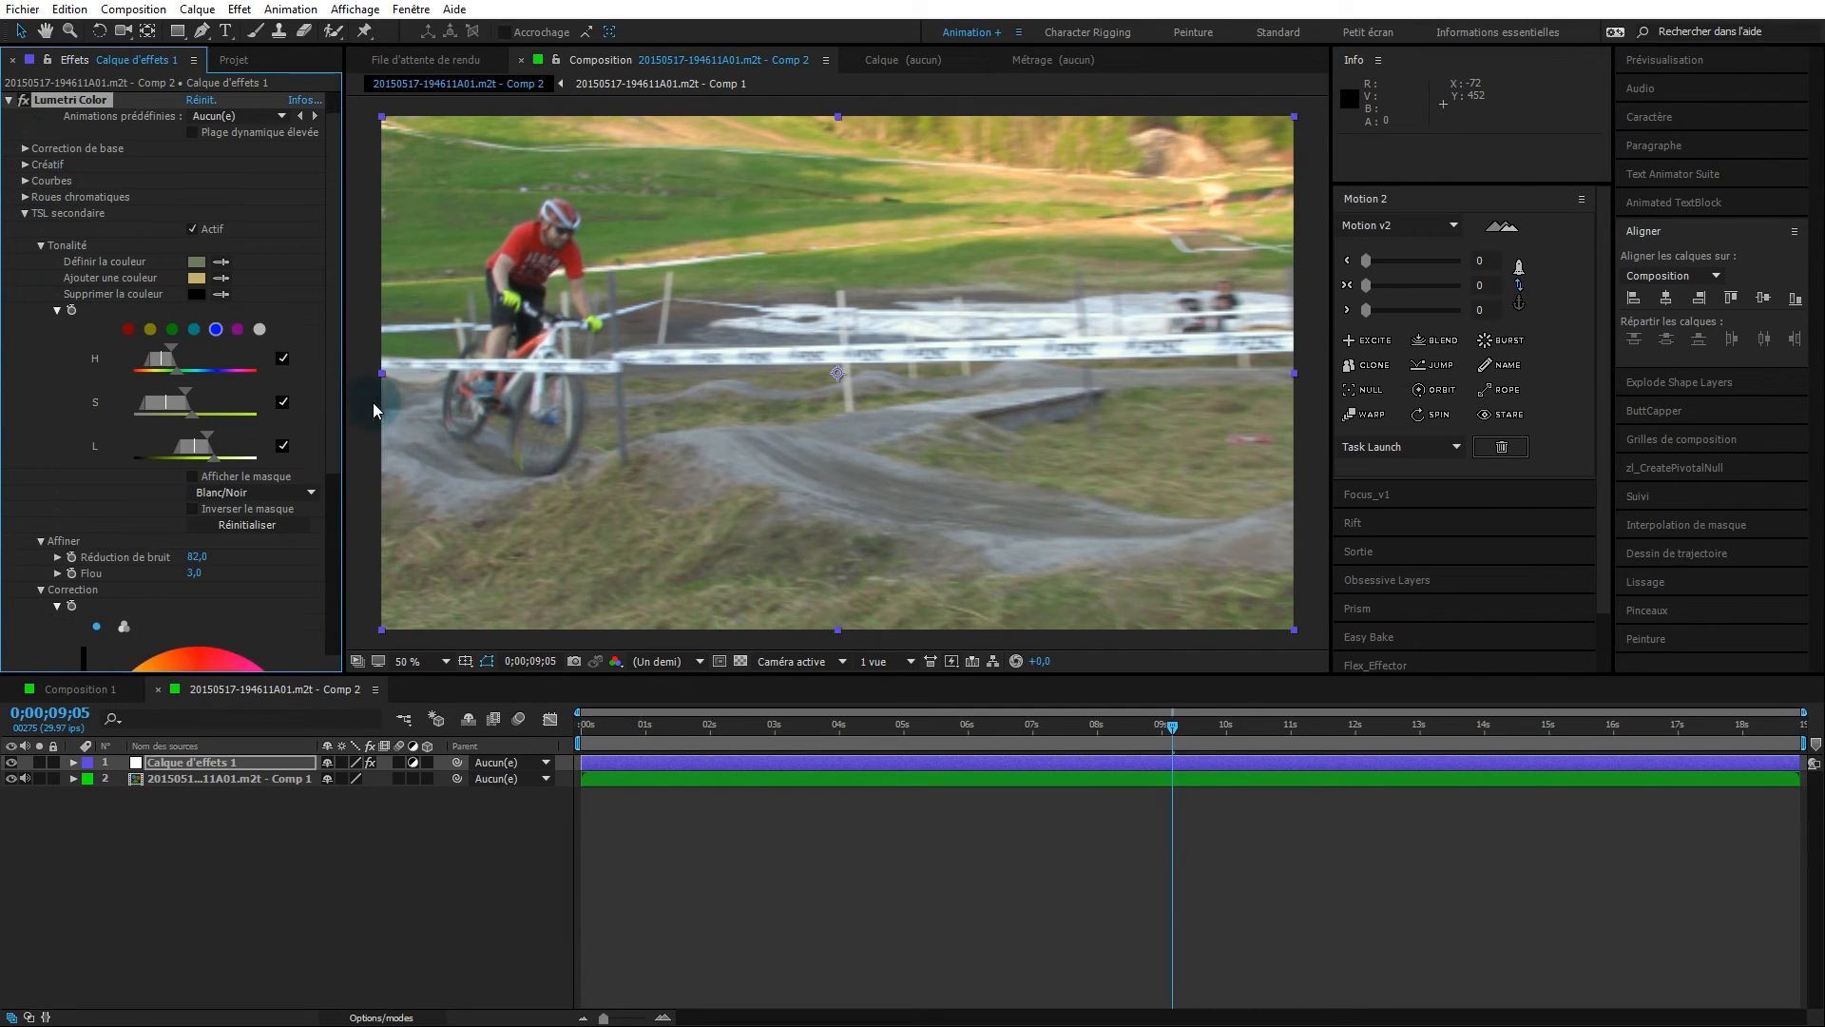
{"action": "left_click_drag", "start_coordinate": [333, 406], "coordinate": [337, 591]}
{"action": "left_click_drag", "start_coordinate": [156, 475], "coordinate": [156, 470]}
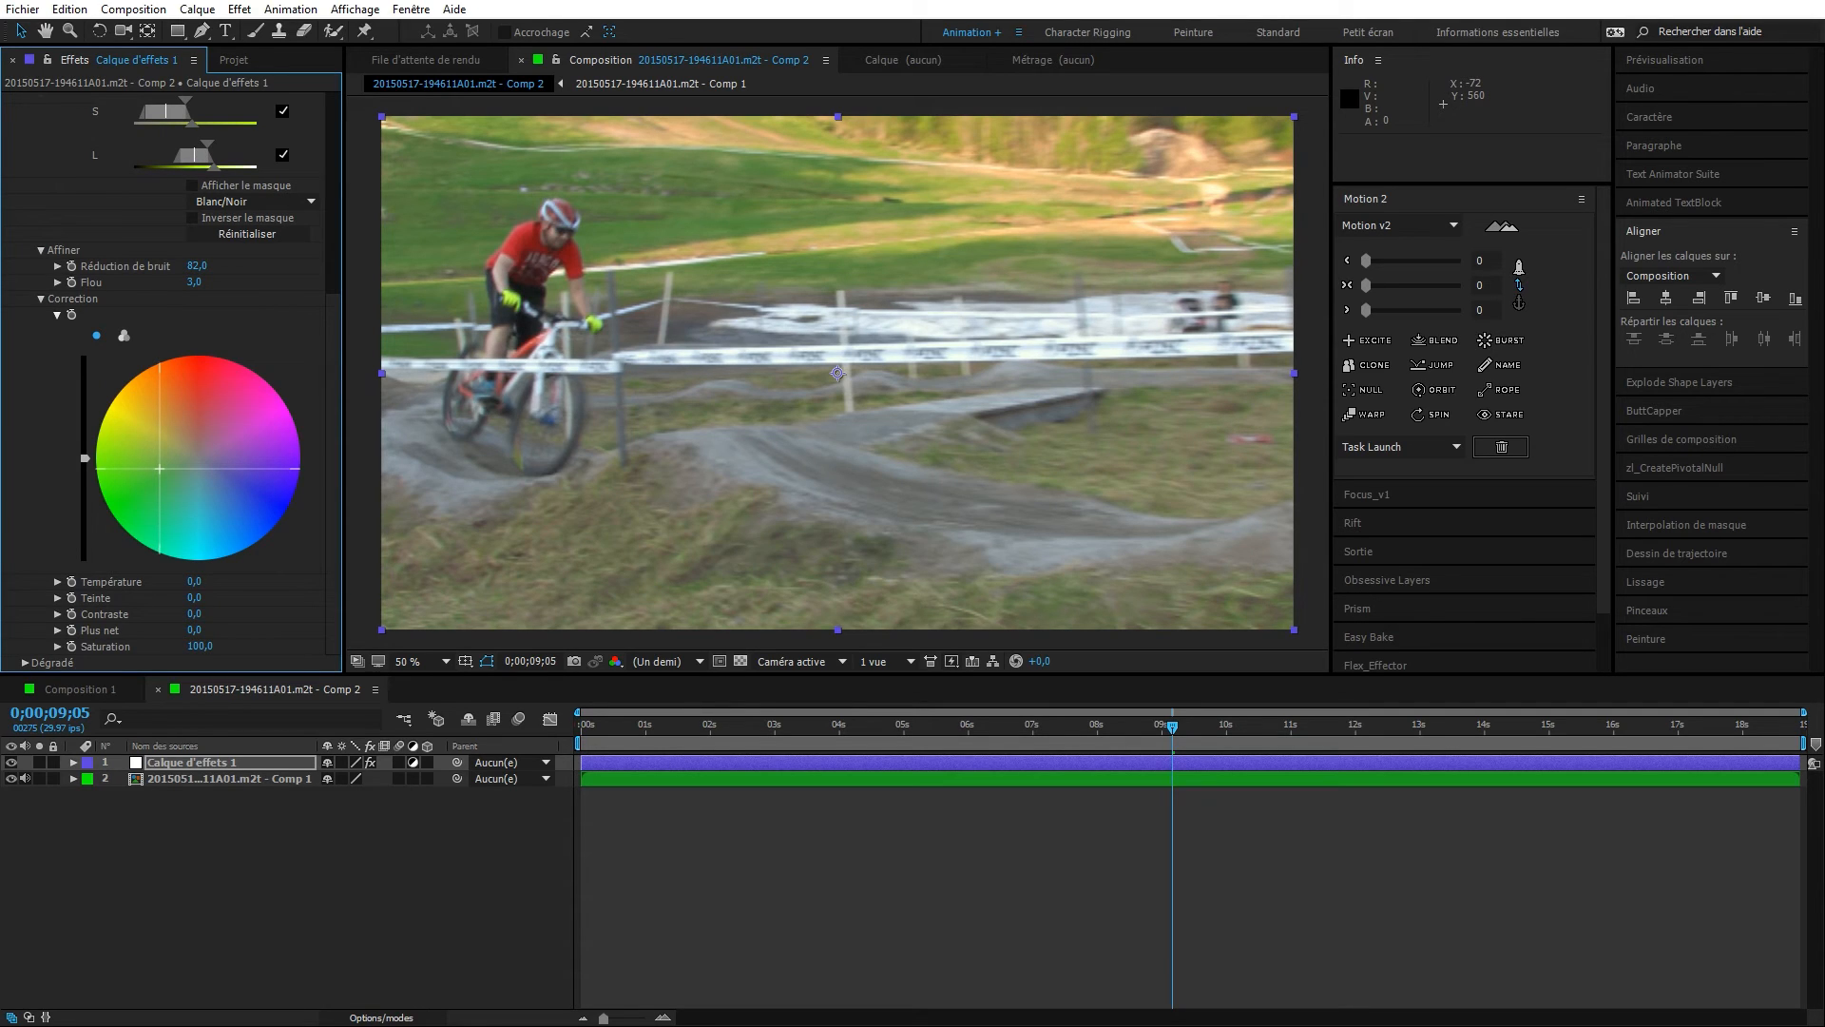
{"action": "left_click_drag", "start_coordinate": [331, 418], "coordinate": [361, 106]}
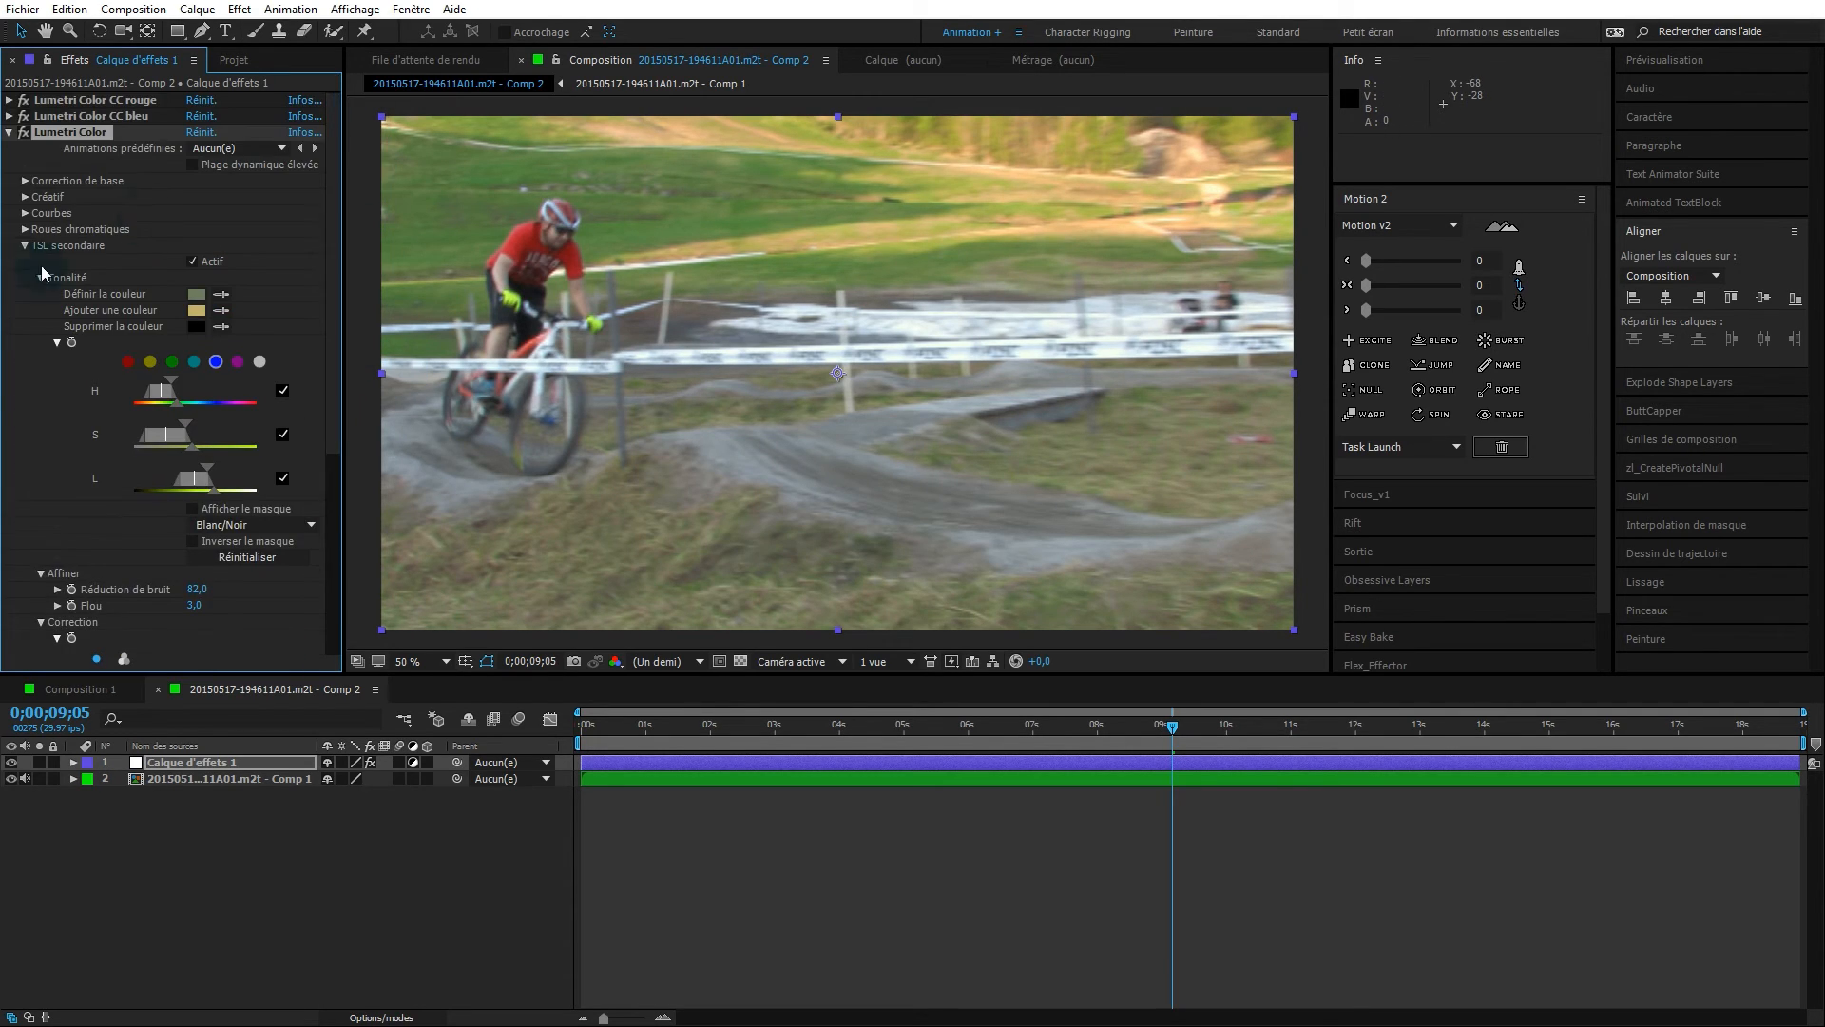
{"action": "left_click", "coordinate": [10, 132]}
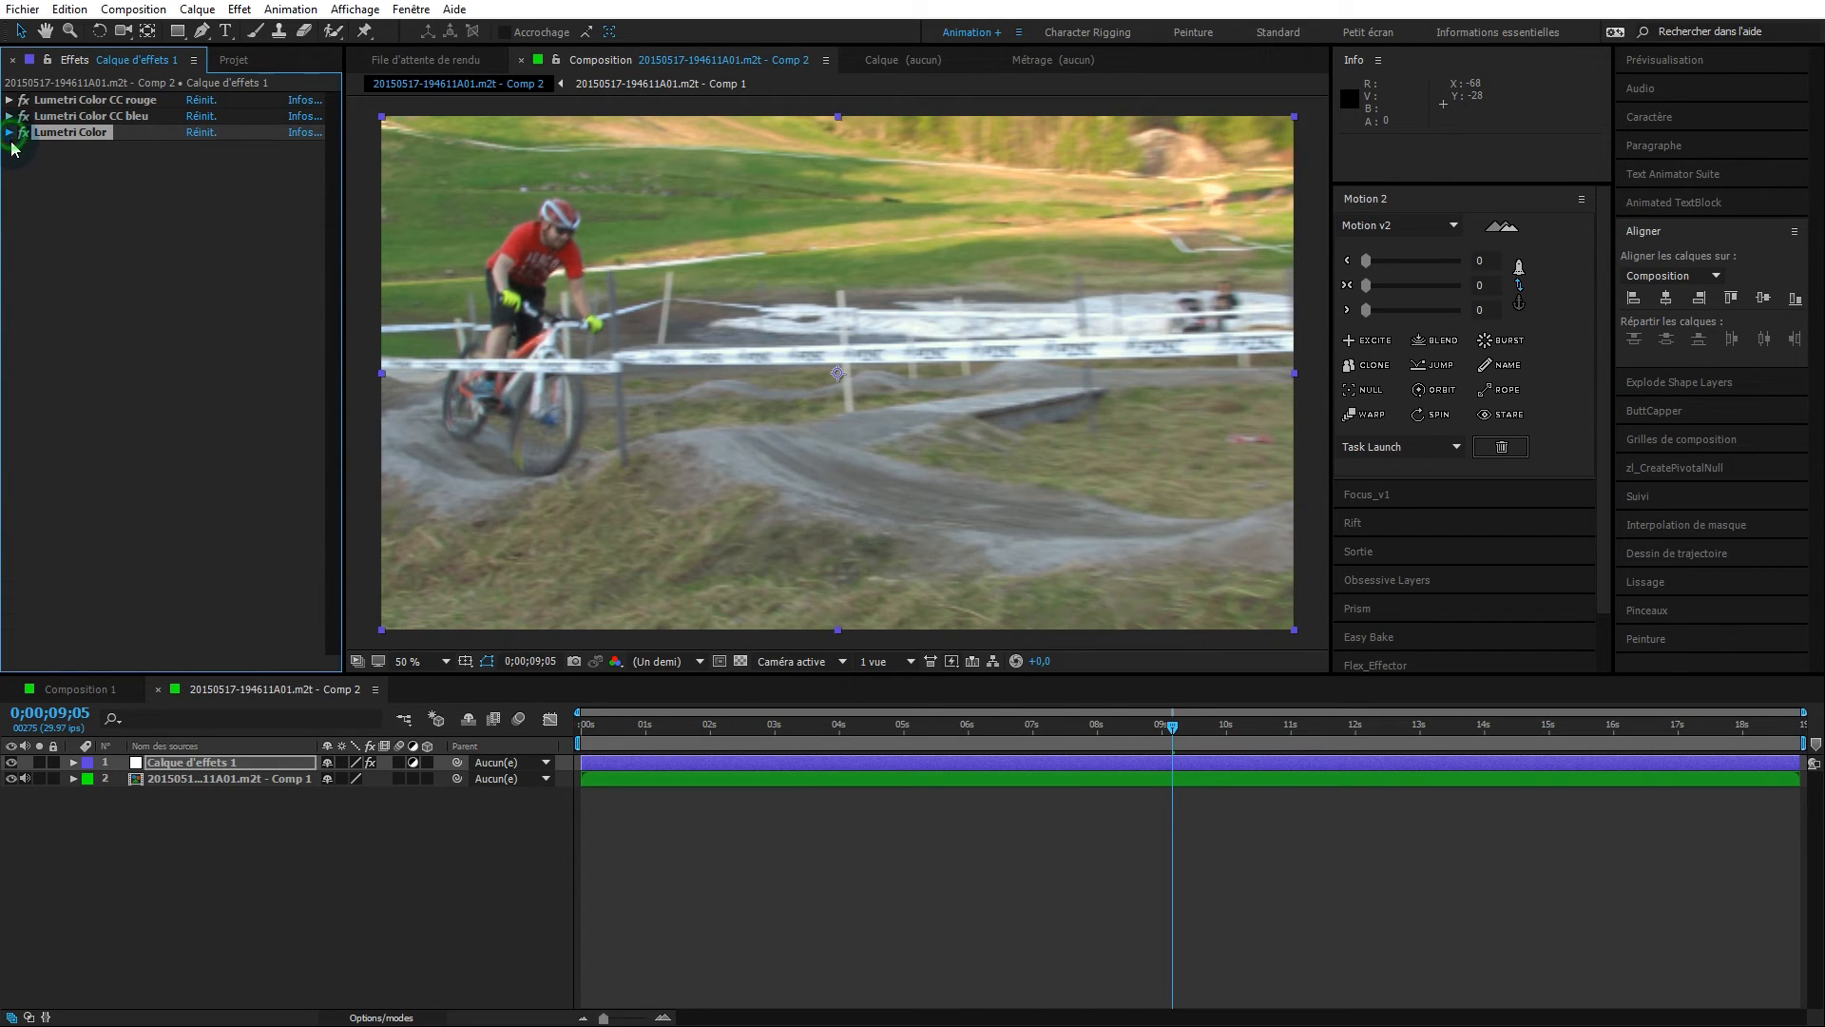
{"action": "left_click", "coordinate": [10, 132]}
{"action": "left_click", "coordinate": [335, 447]}
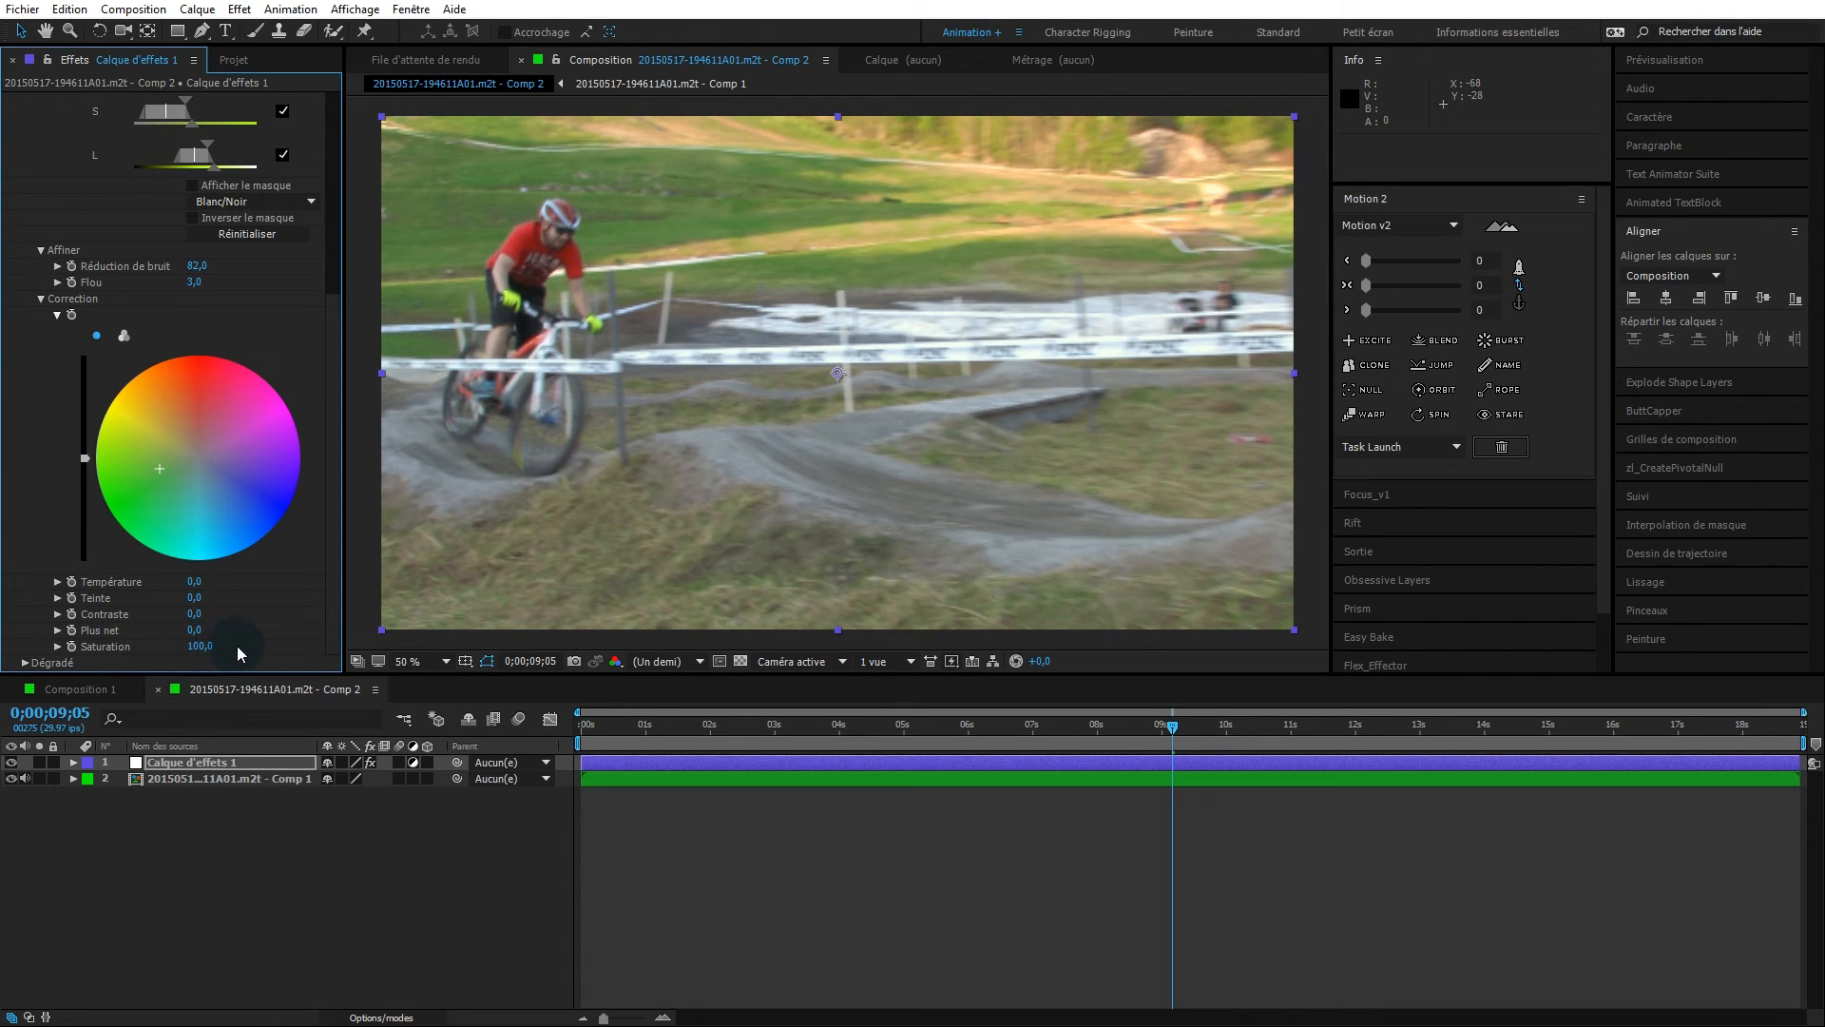
{"action": "left_click_drag", "start_coordinate": [334, 566], "coordinate": [337, 496]}
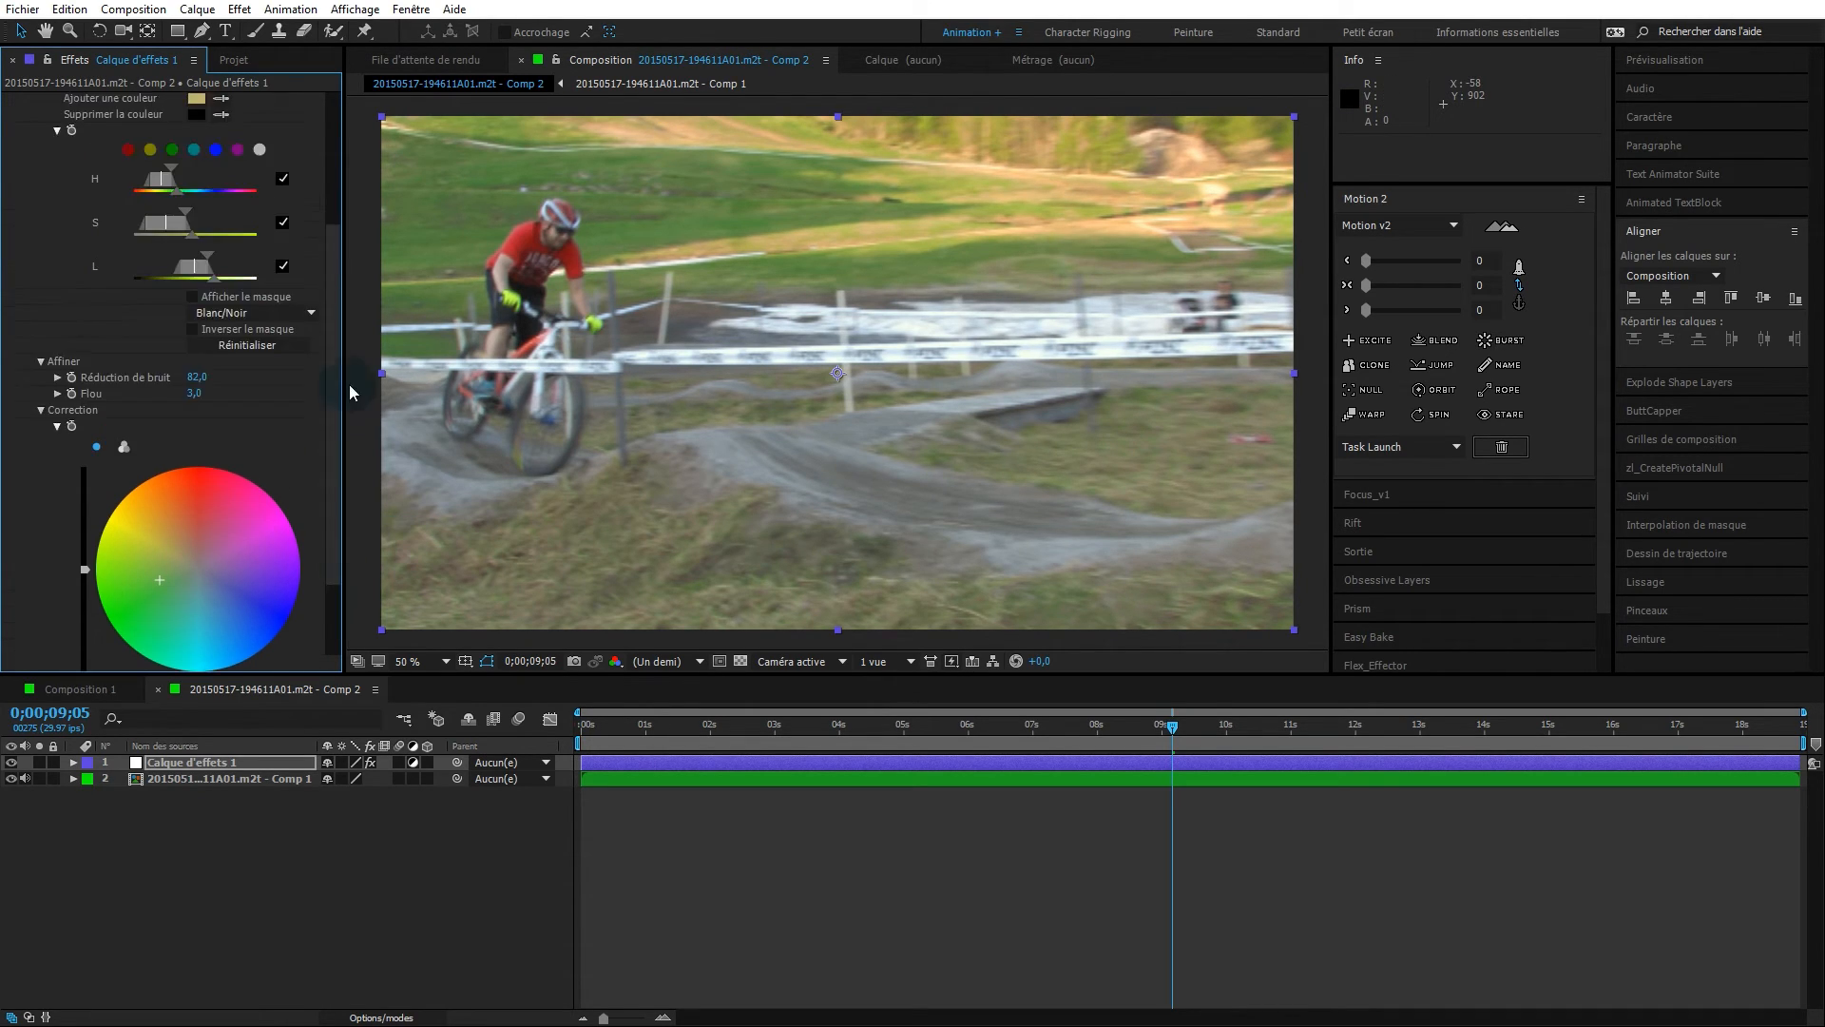
{"action": "scroll", "coordinate": [190, 304], "scroll_direction": "up", "scroll_amount": 4}
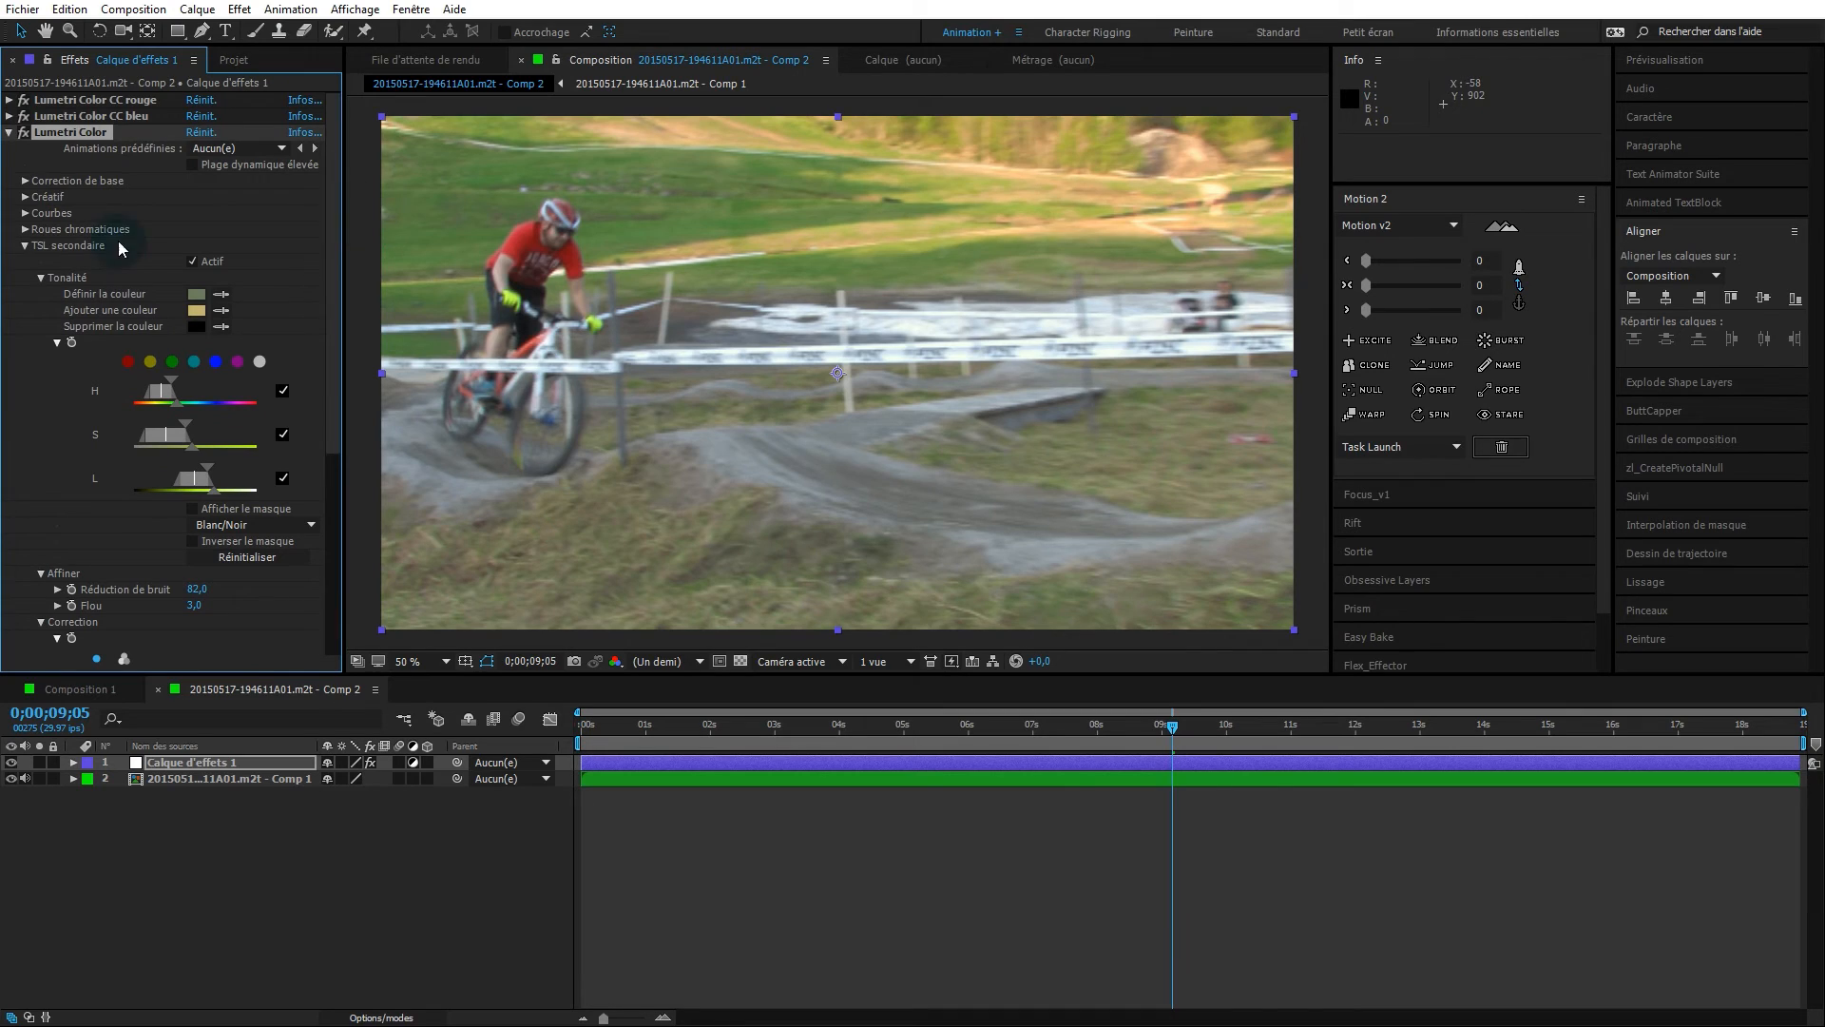
{"action": "left_click", "coordinate": [24, 246]}
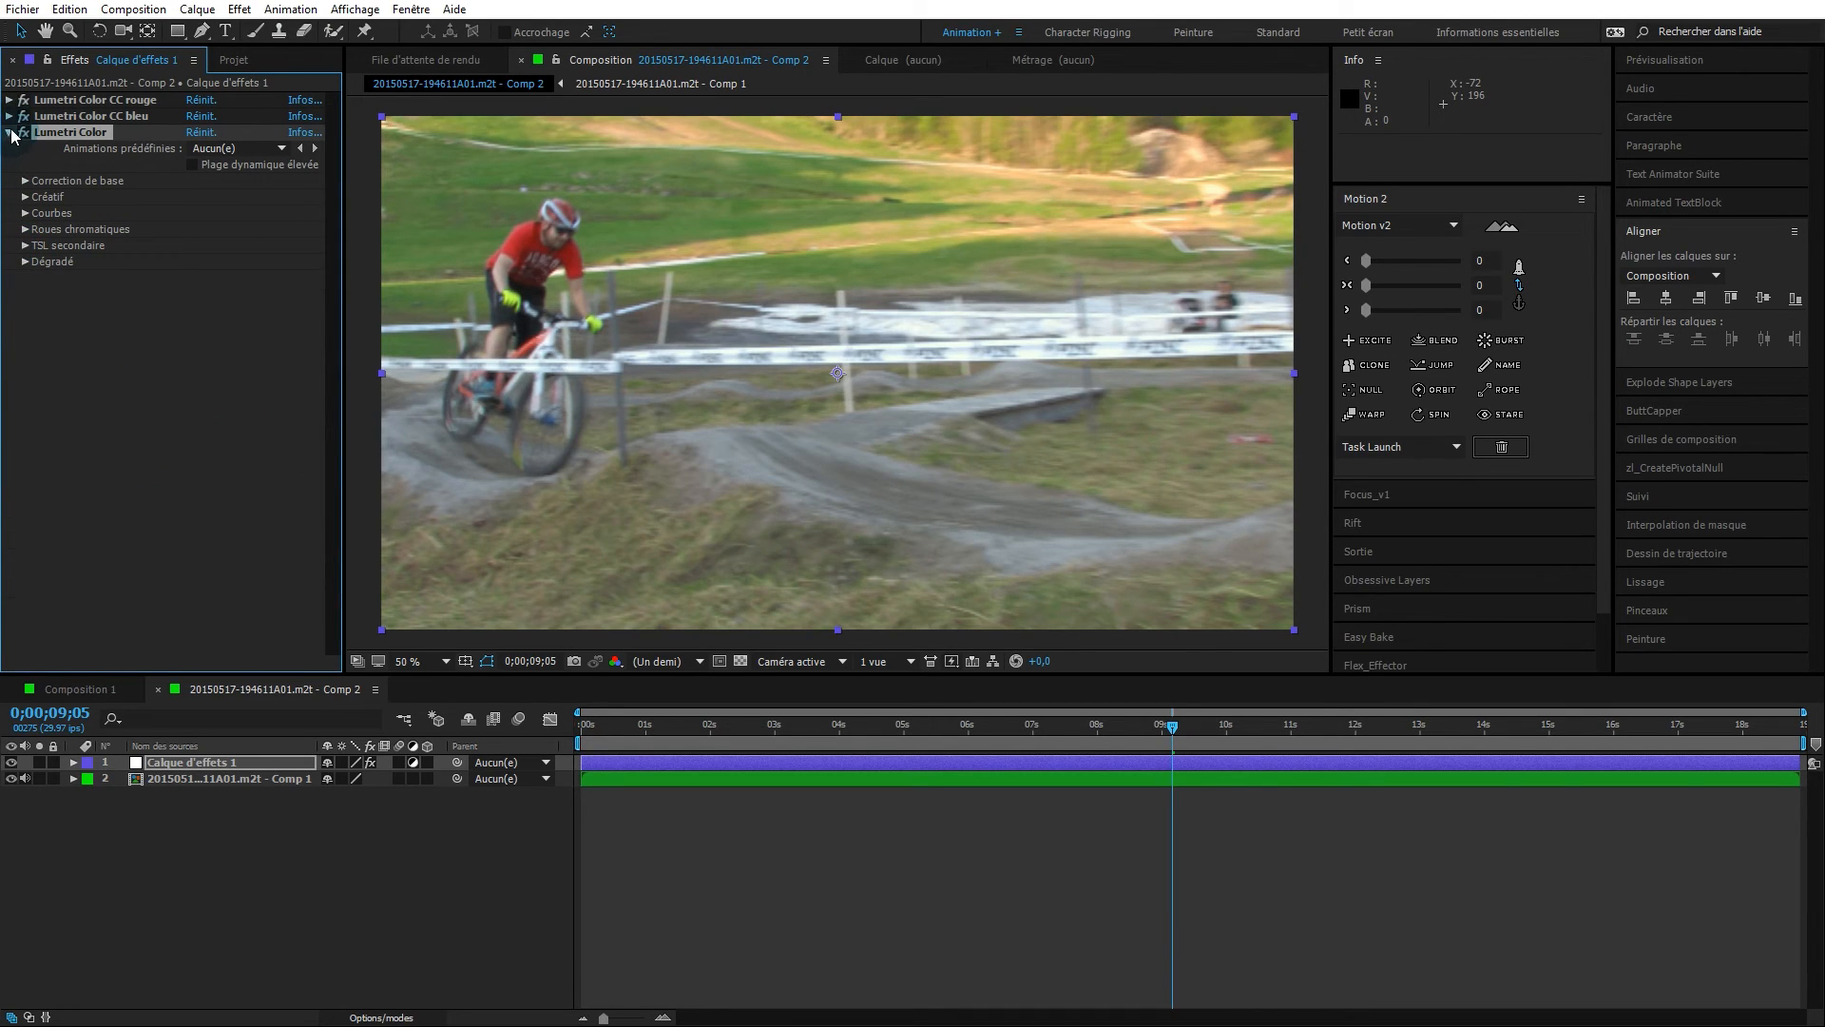
{"action": "left_click", "coordinate": [11, 134]}
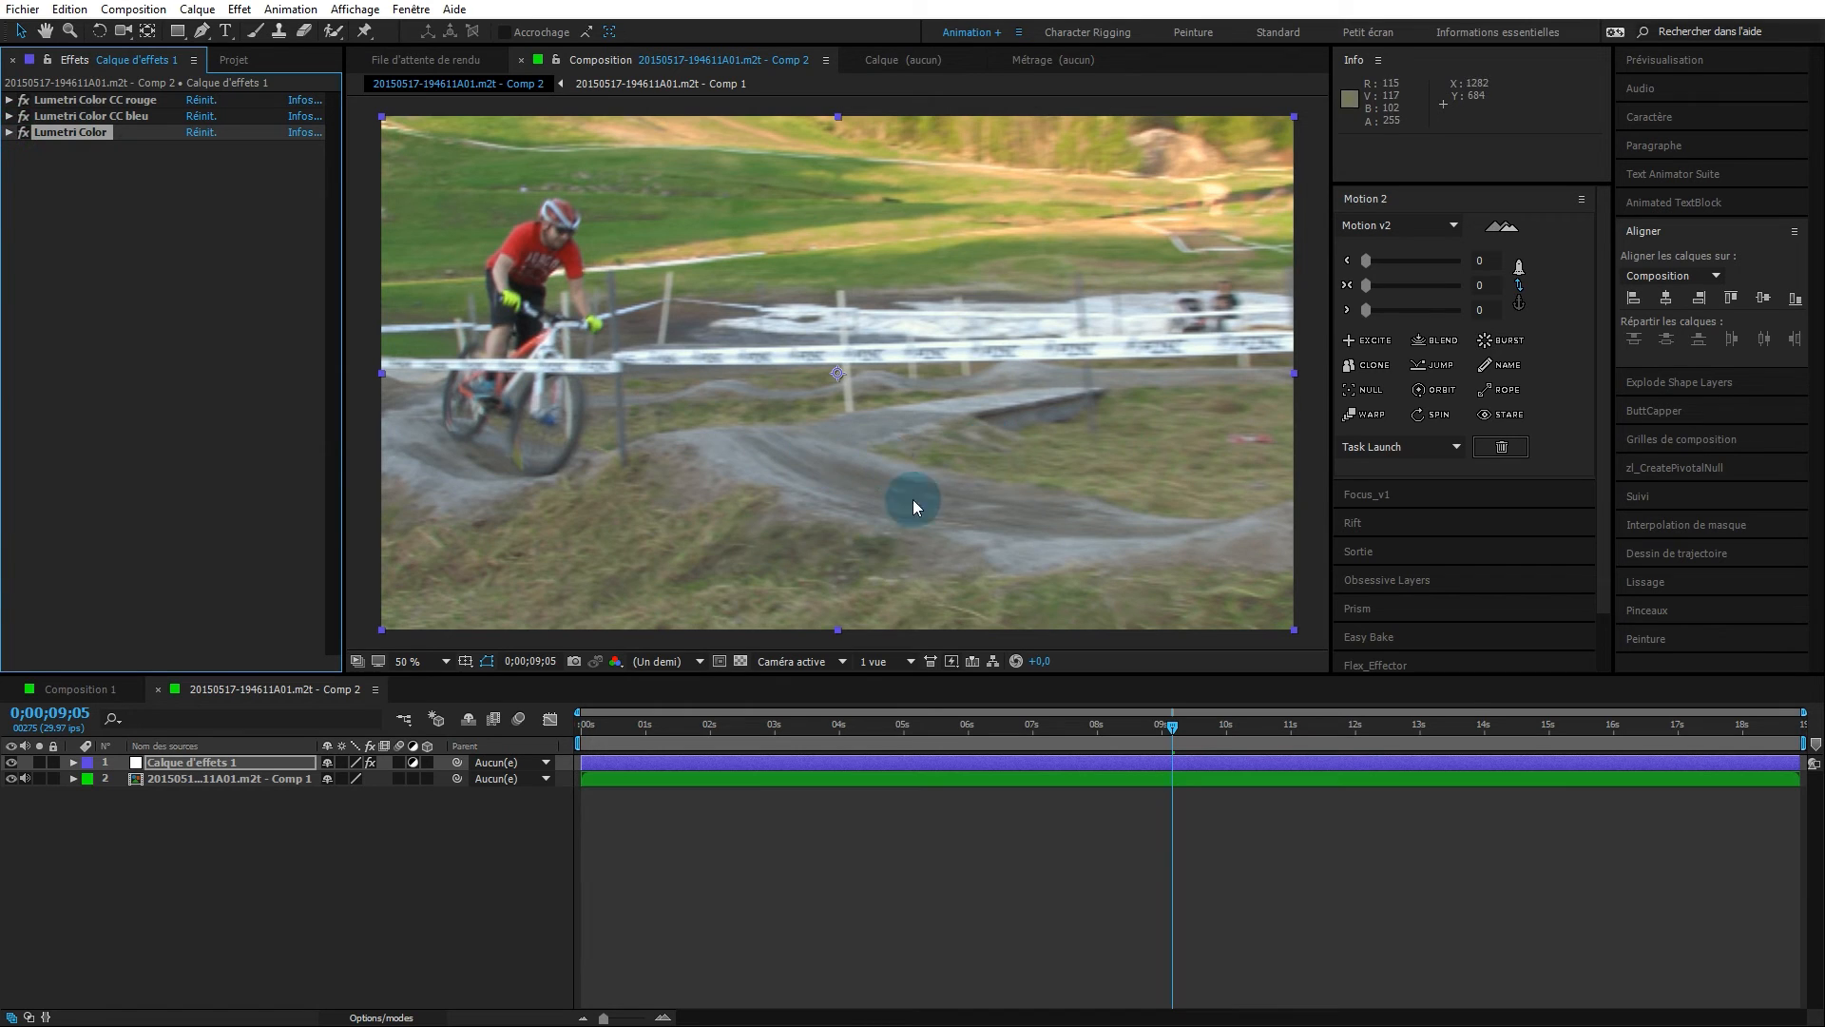
- Go to 0;00;01;08 and rename the third Lumetri Color effect as Lumetri Color CC vert
{"action": "left_click_drag", "start_coordinate": [914, 720], "coordinate": [663, 725]}
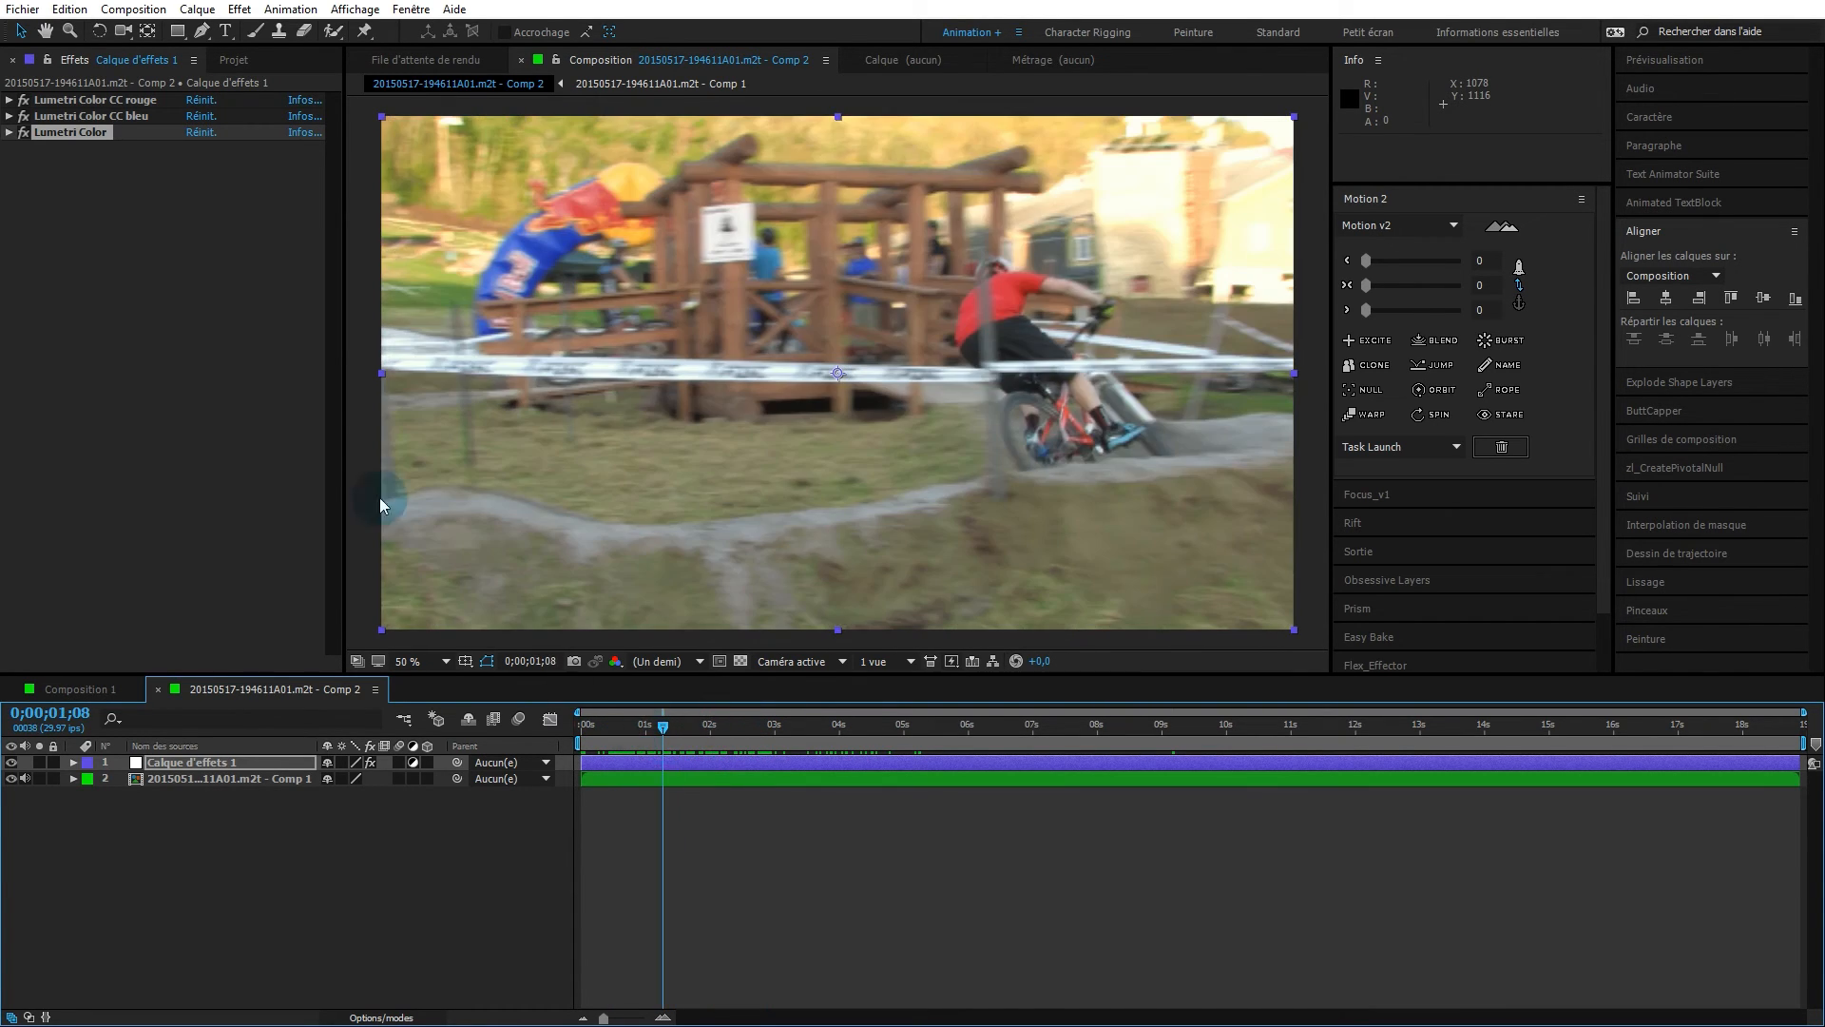
{"action": "left_click", "coordinate": [92, 132]}
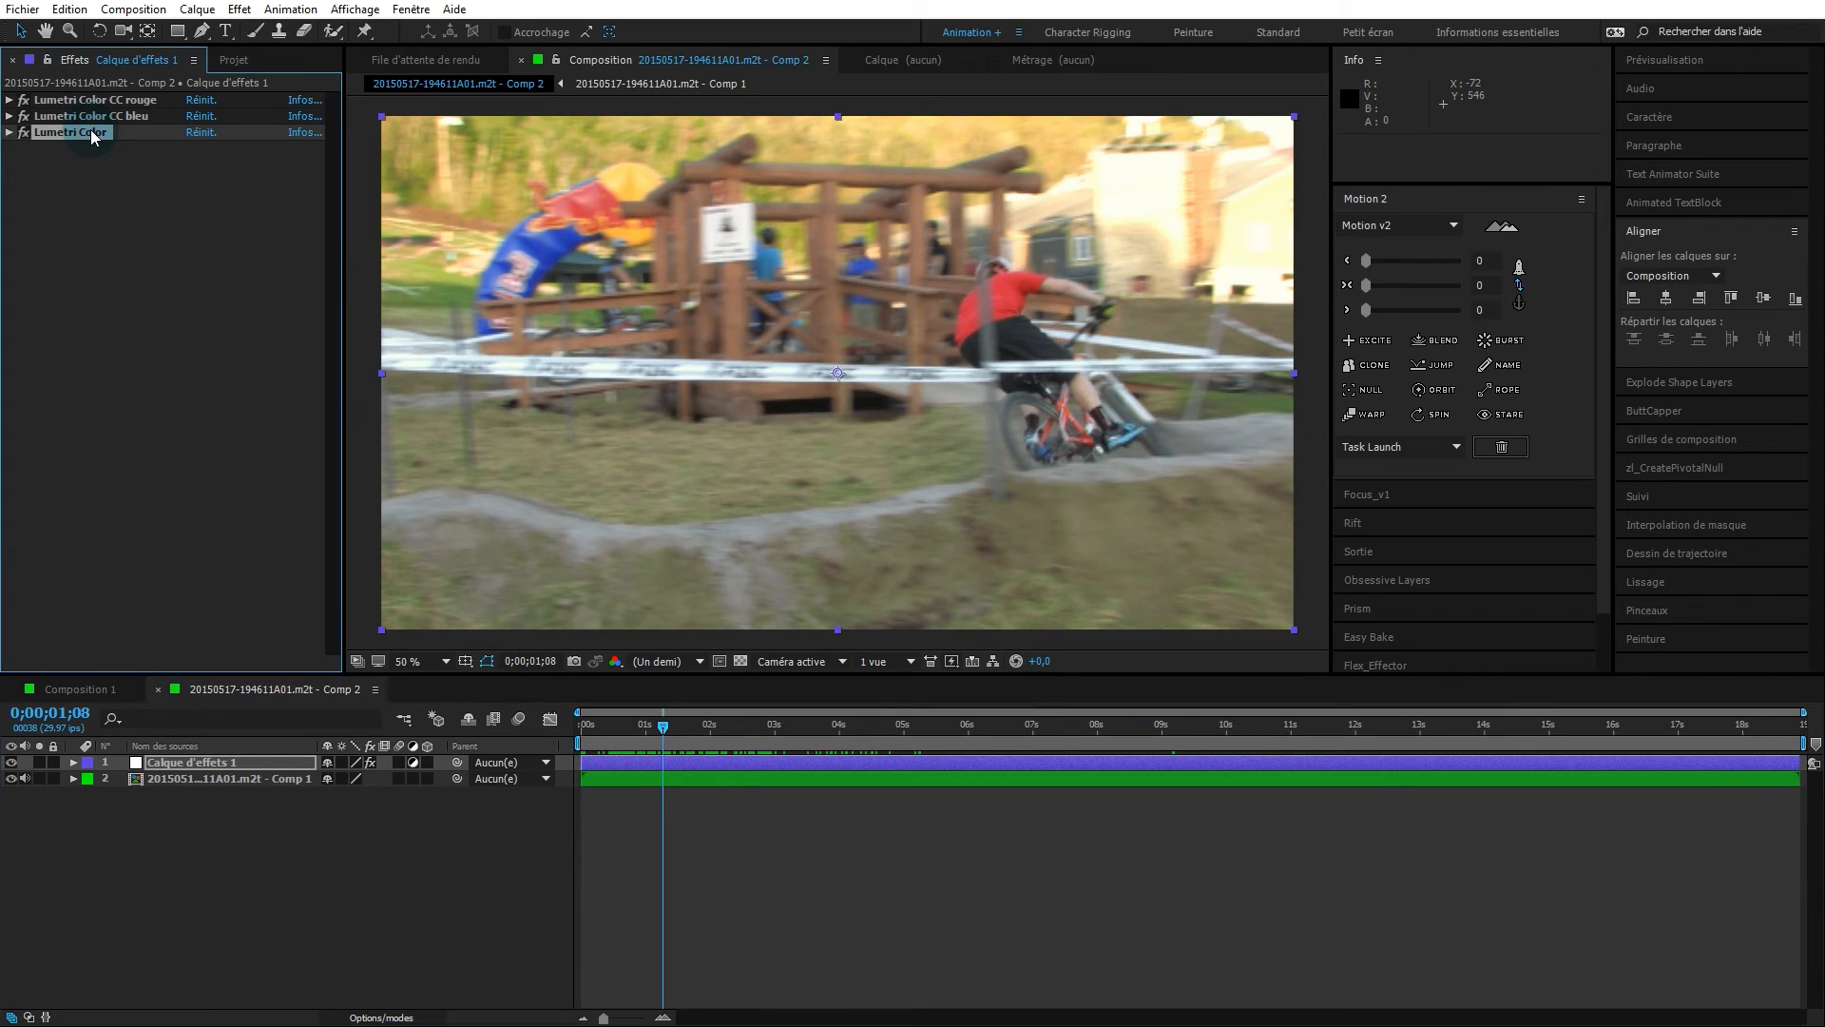
{"action": "key", "text": "Return"}
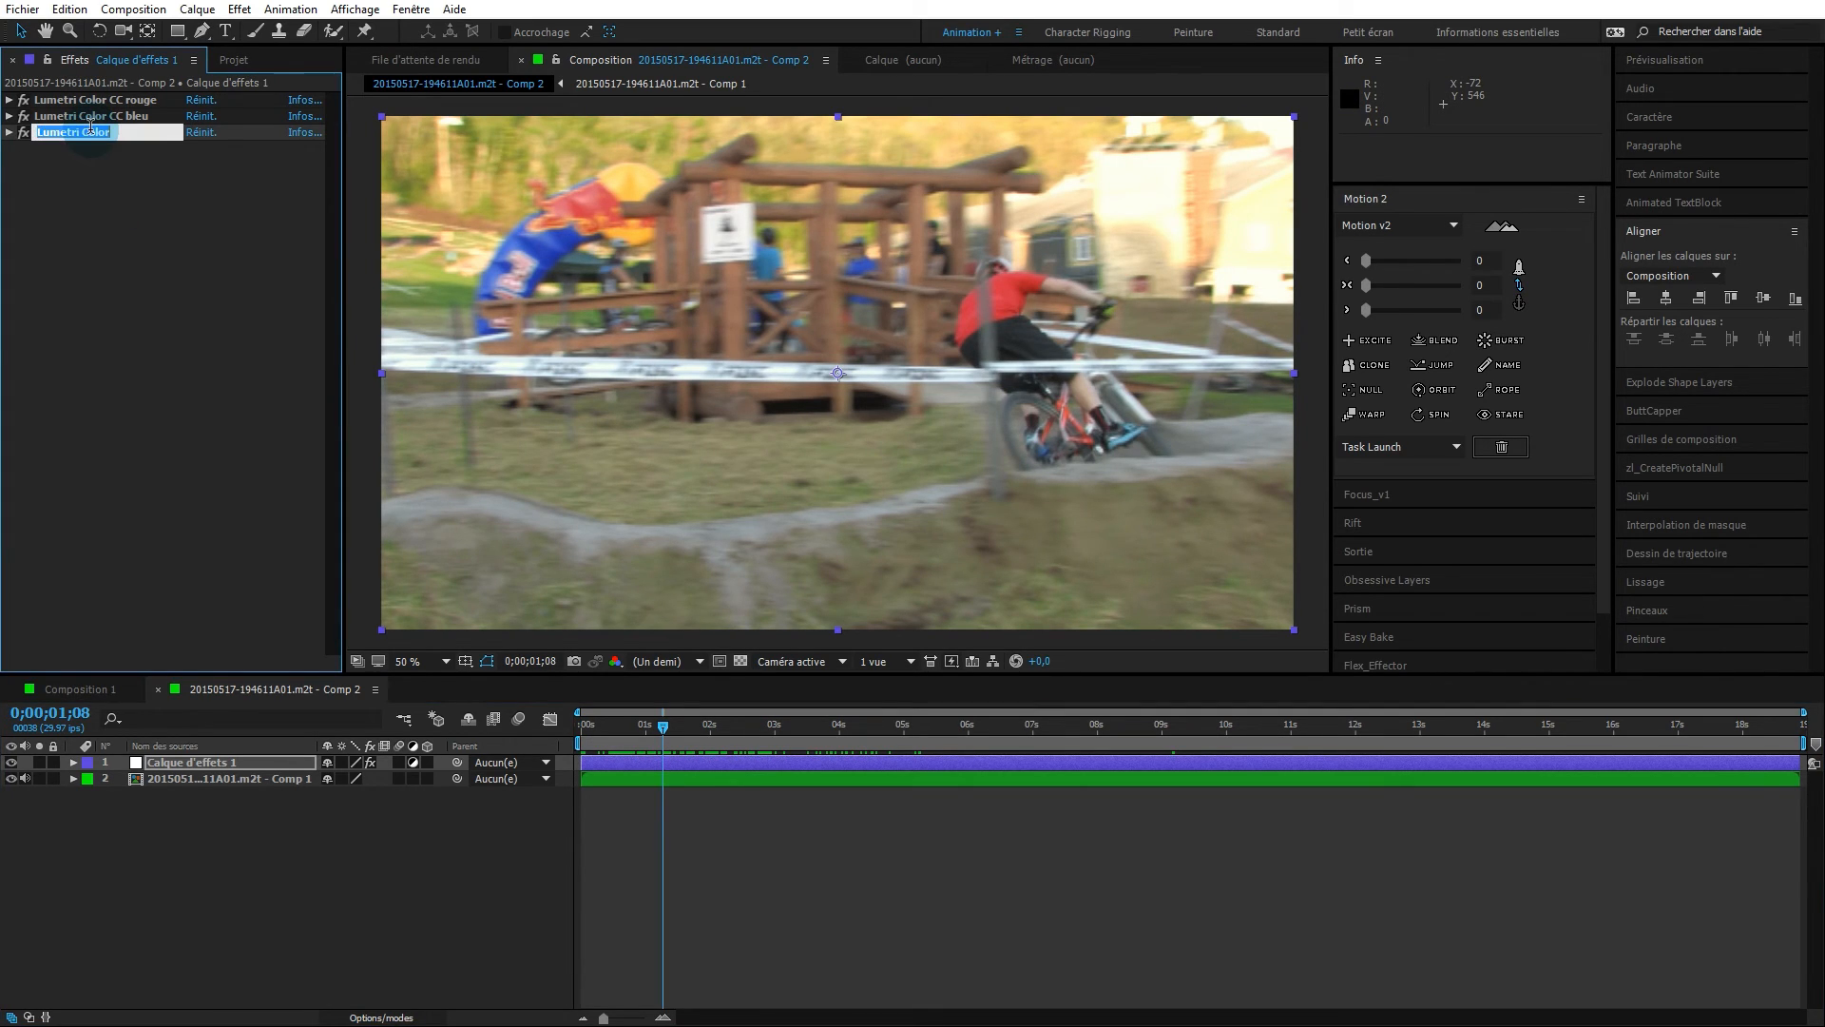
{"action": "key", "text": "End"}
{"action": "type", "text": "CC"}
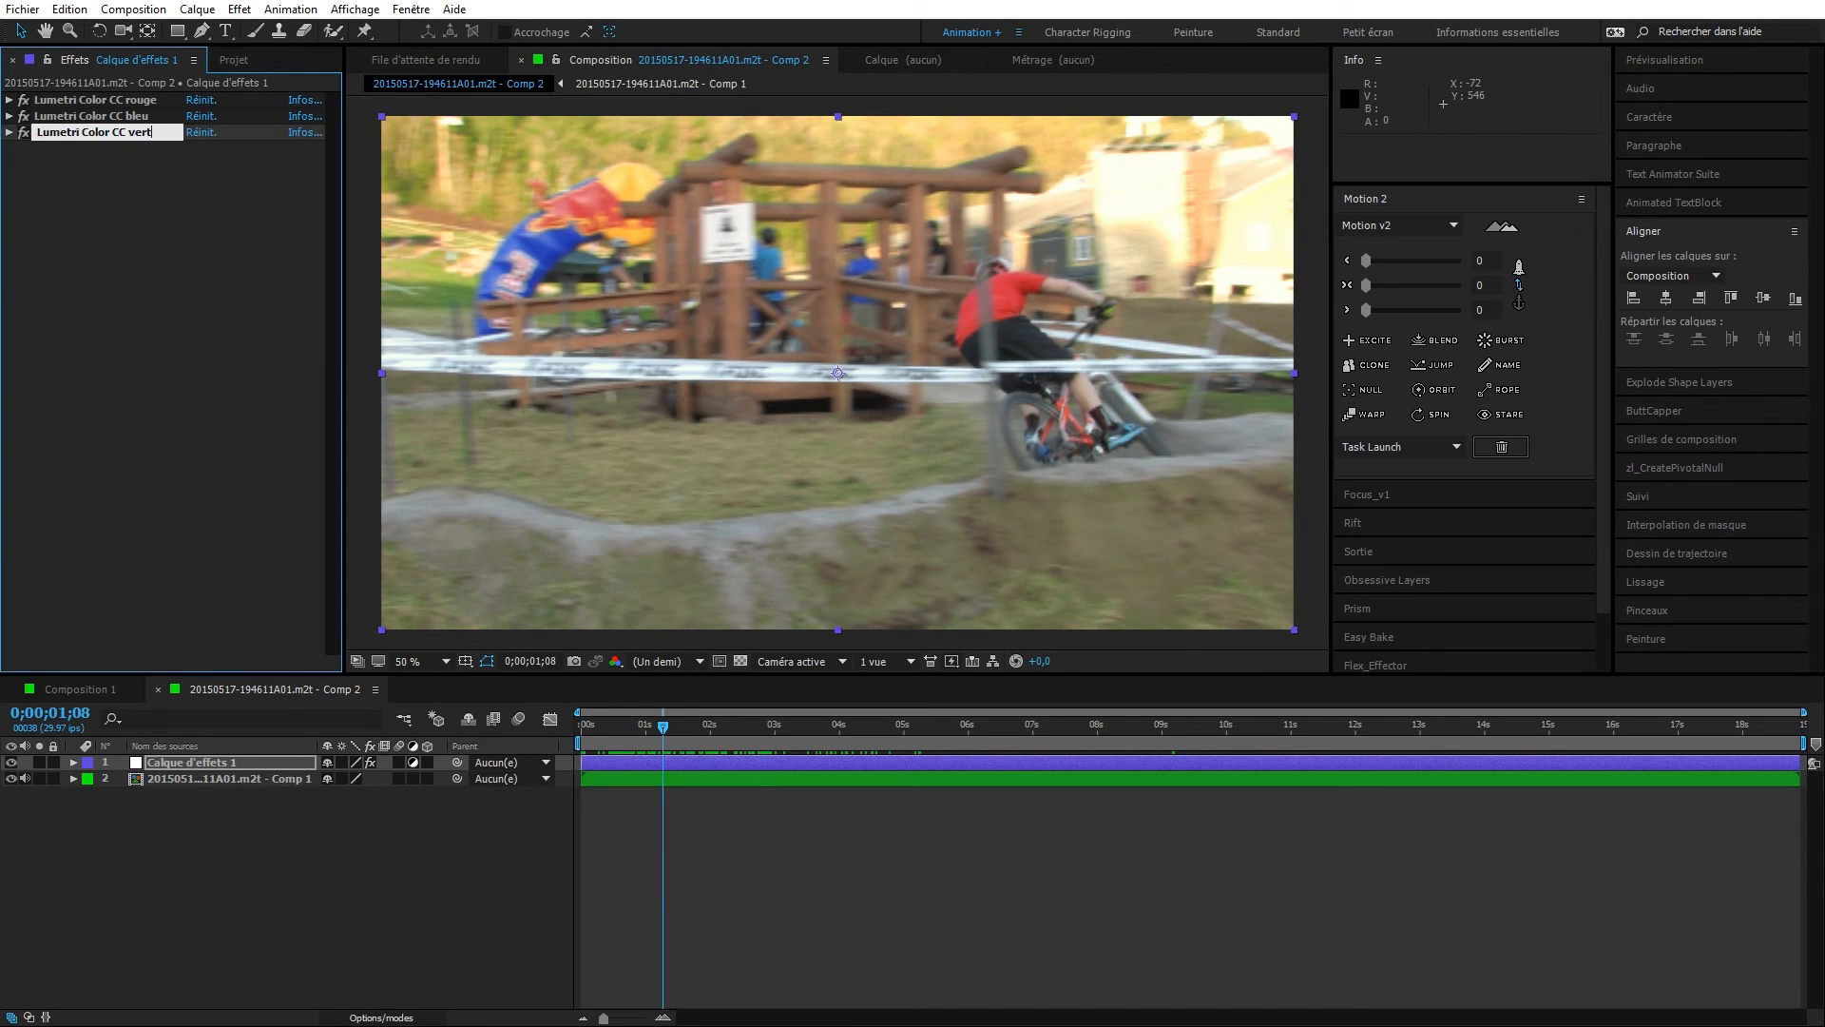
{"action": "left_click", "coordinate": [122, 199]}
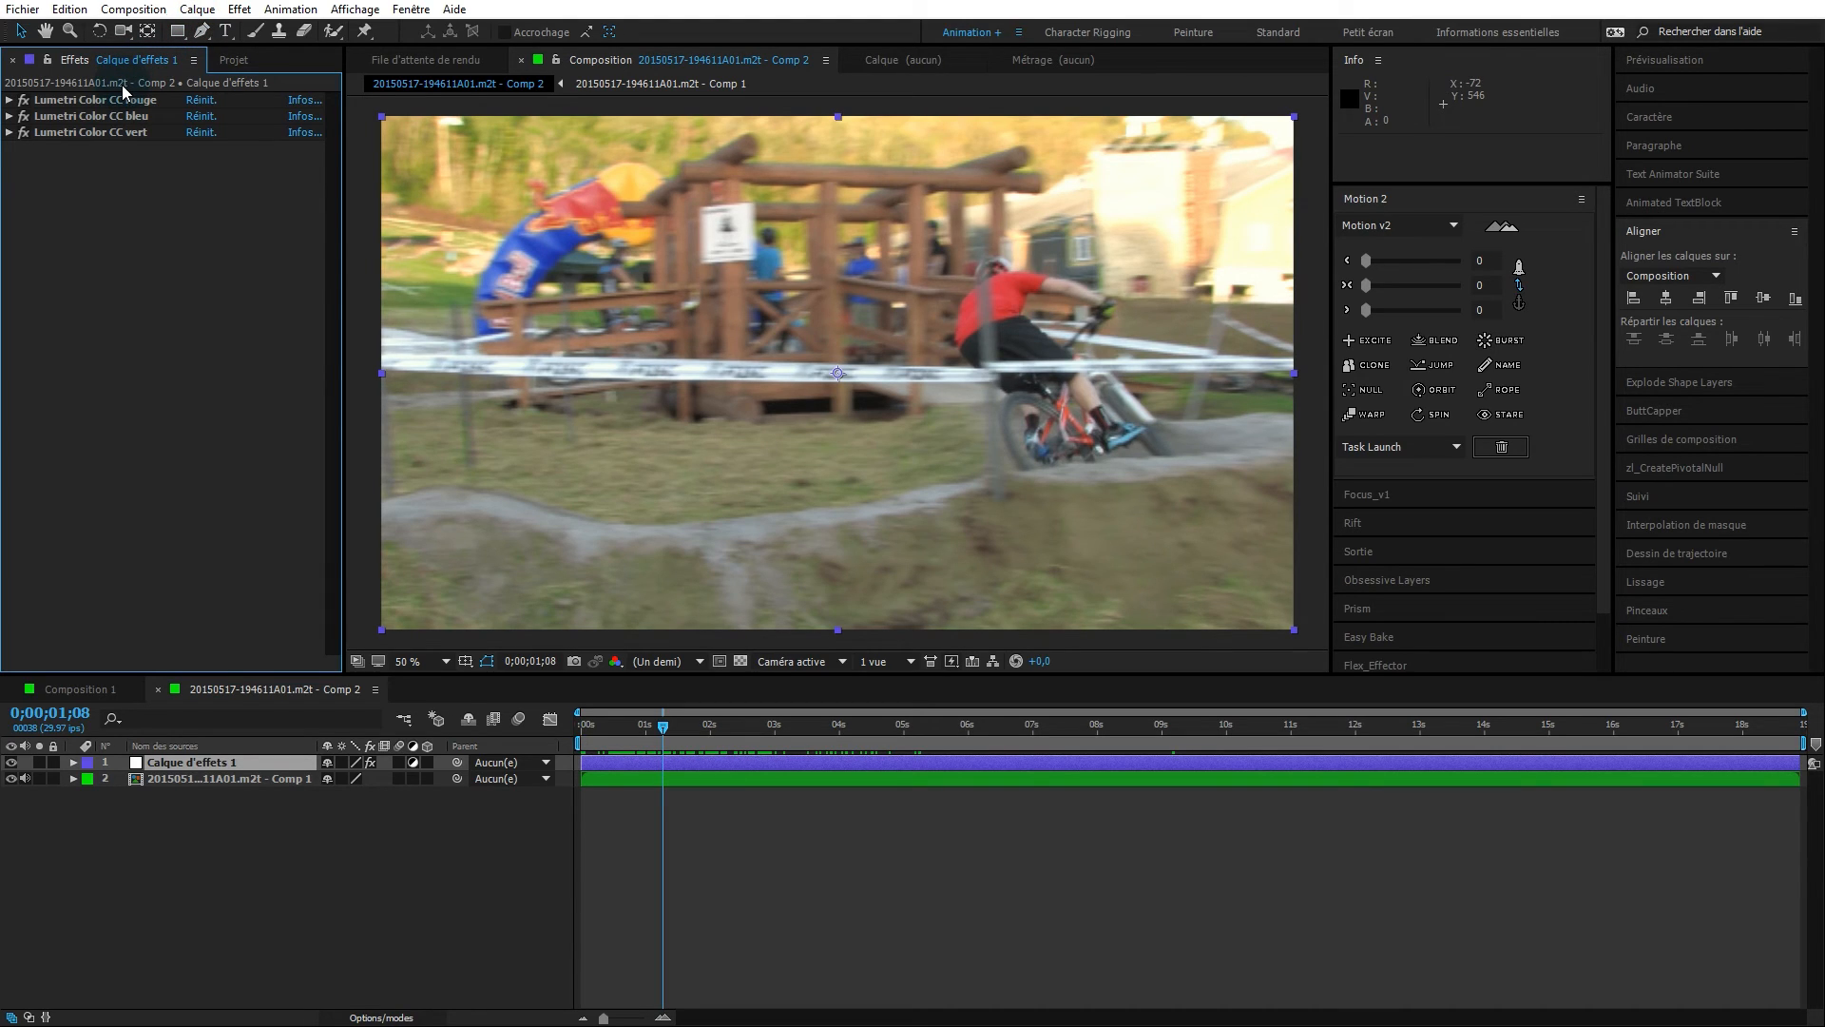
- Try raising Exposition to 0,7 and to a slighter value in Lumetri Color CC rouge's Correction de base, undoing each change
{"action": "left_click", "coordinate": [70, 99]}
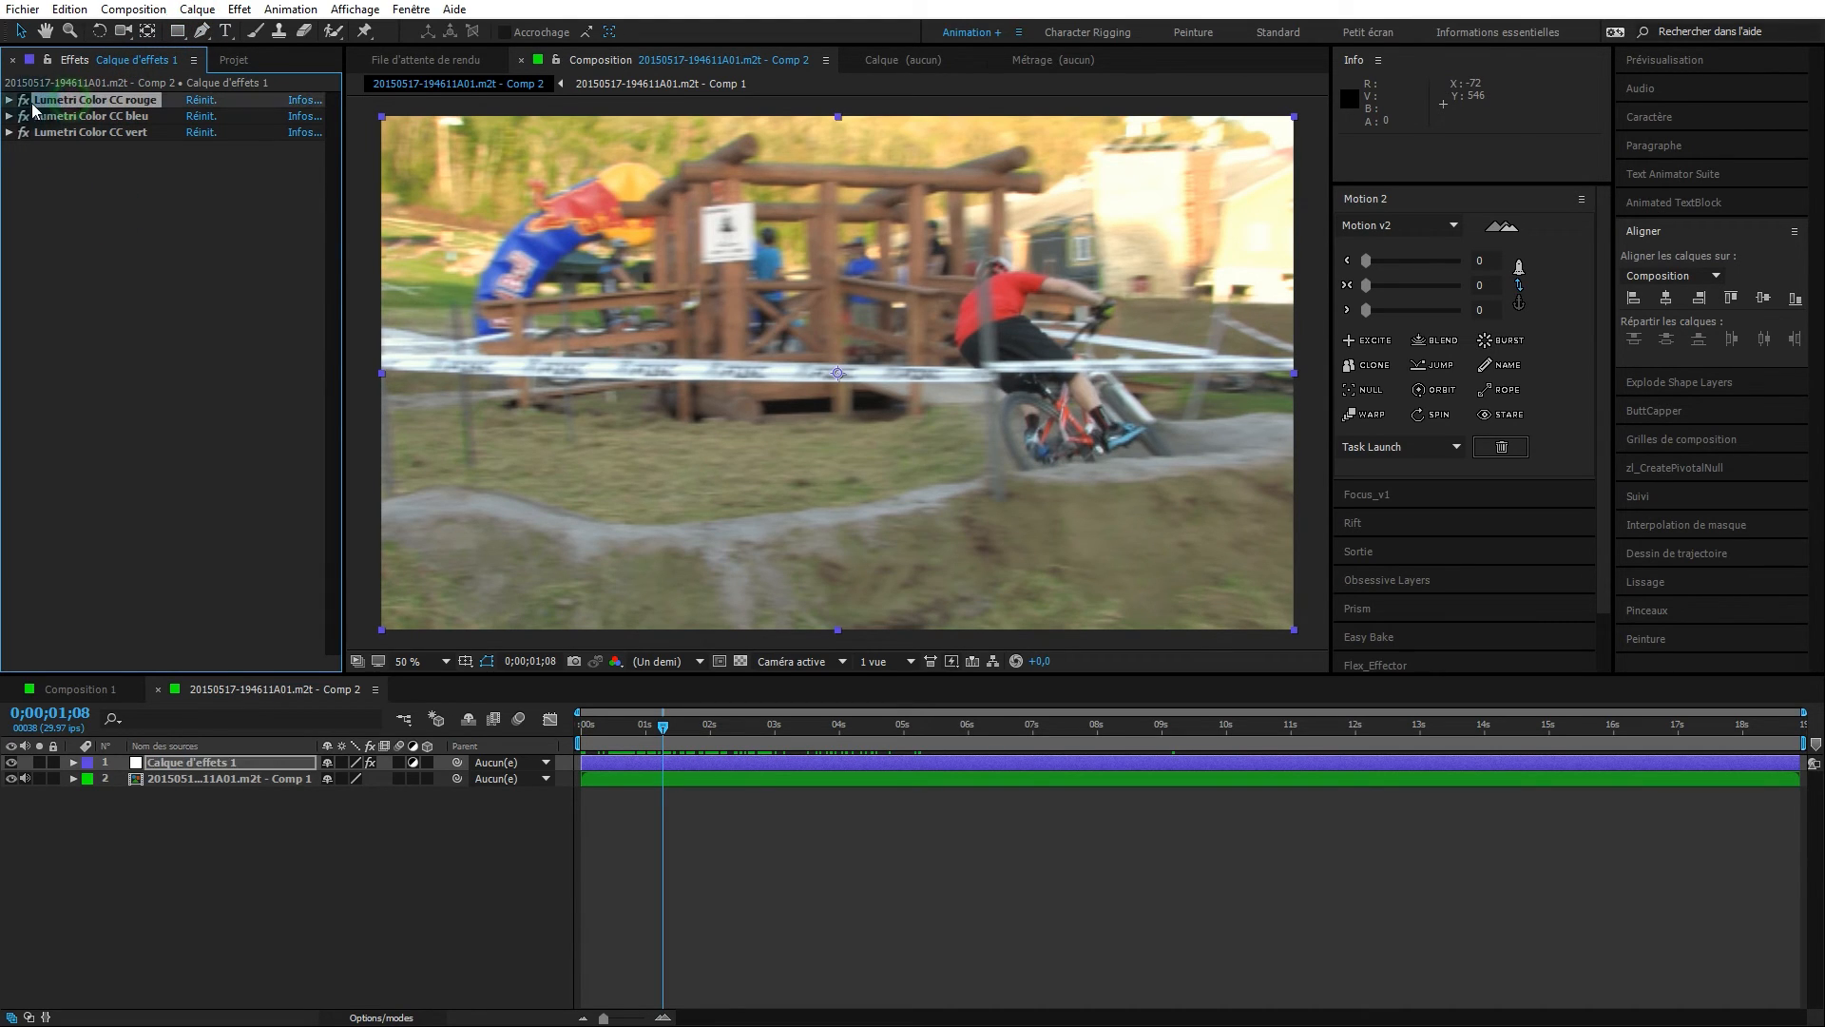
{"action": "left_click", "coordinate": [8, 100]}
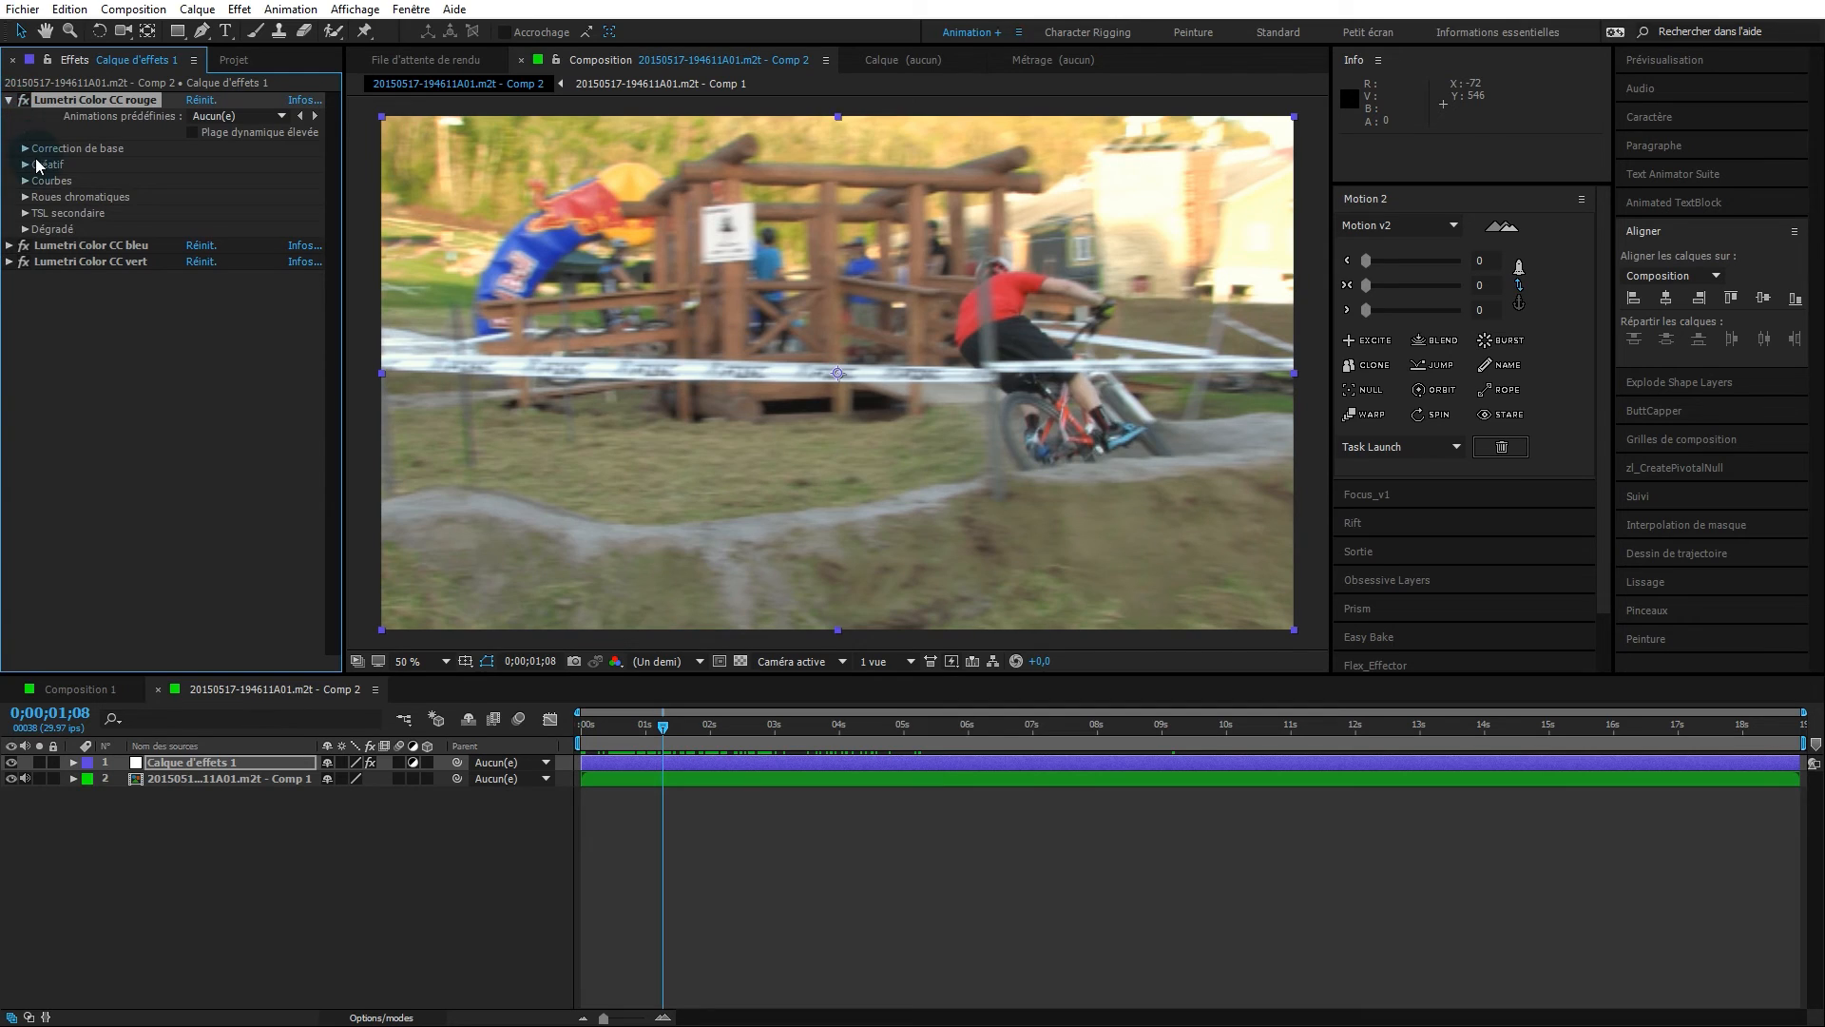
{"action": "left_click", "coordinate": [25, 150]}
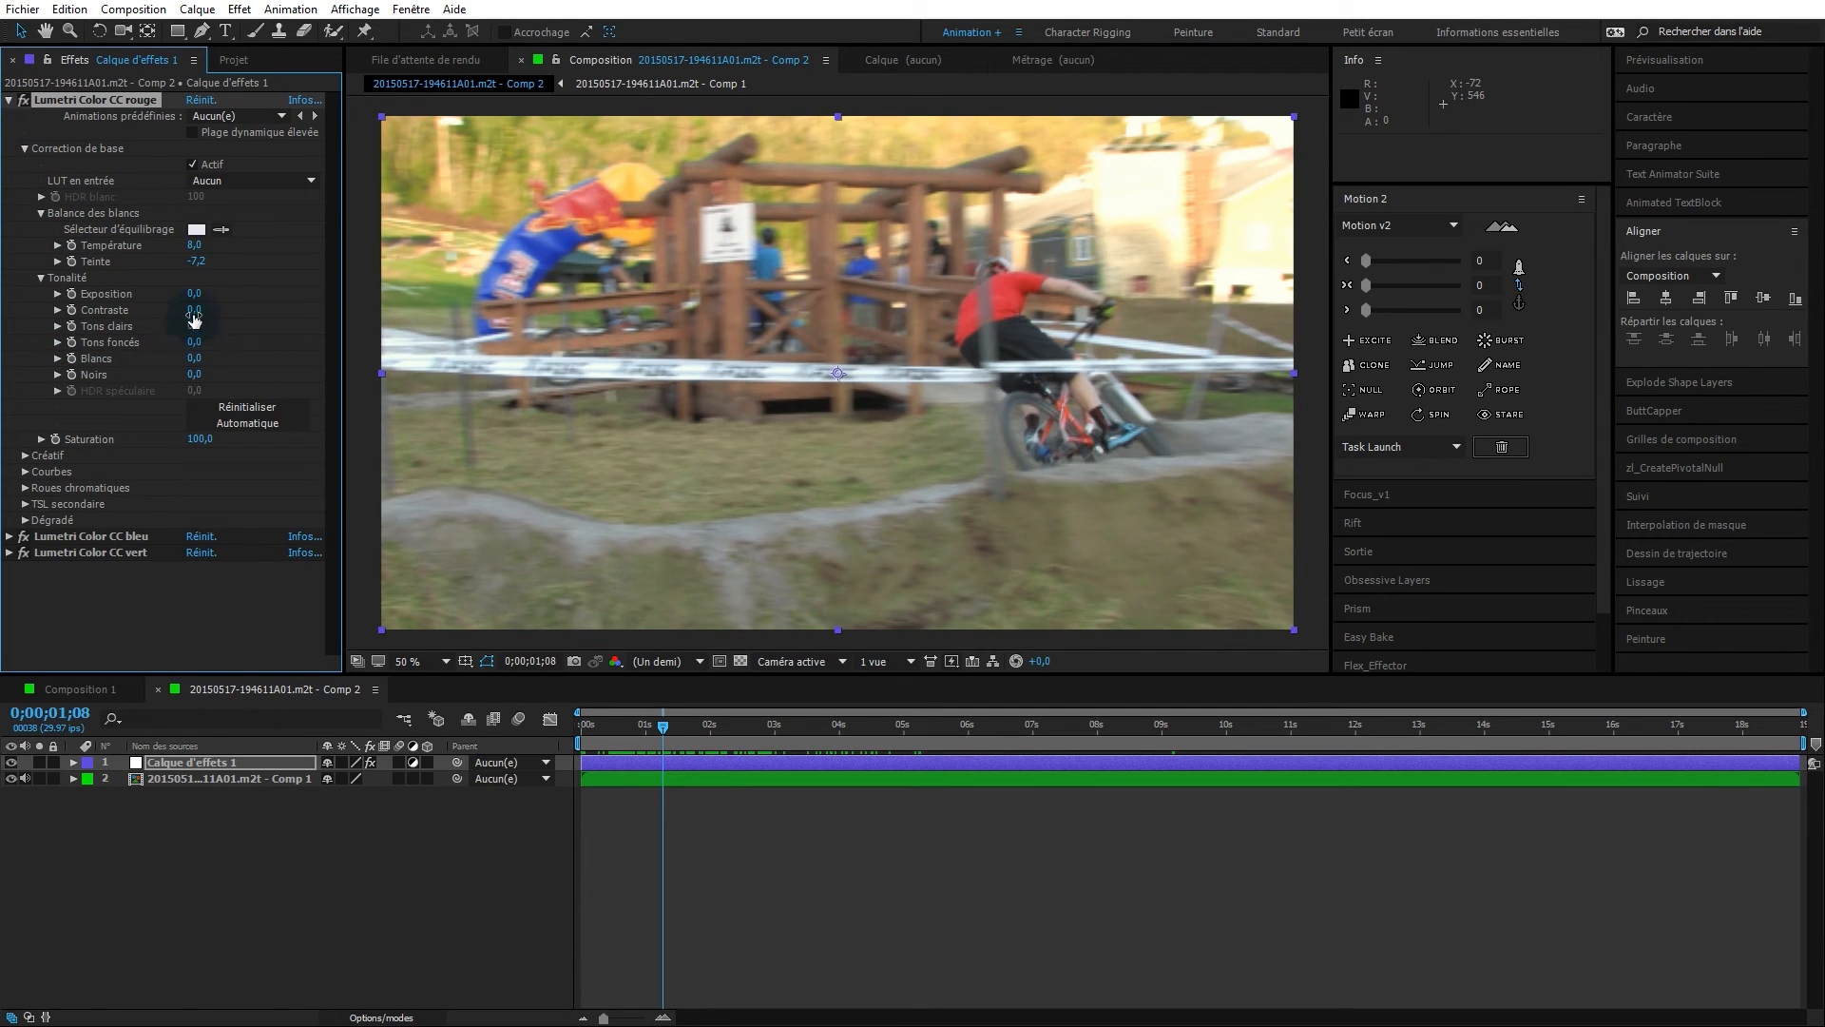
{"action": "left_click_drag", "start_coordinate": [193, 297], "coordinate": [198, 296]}
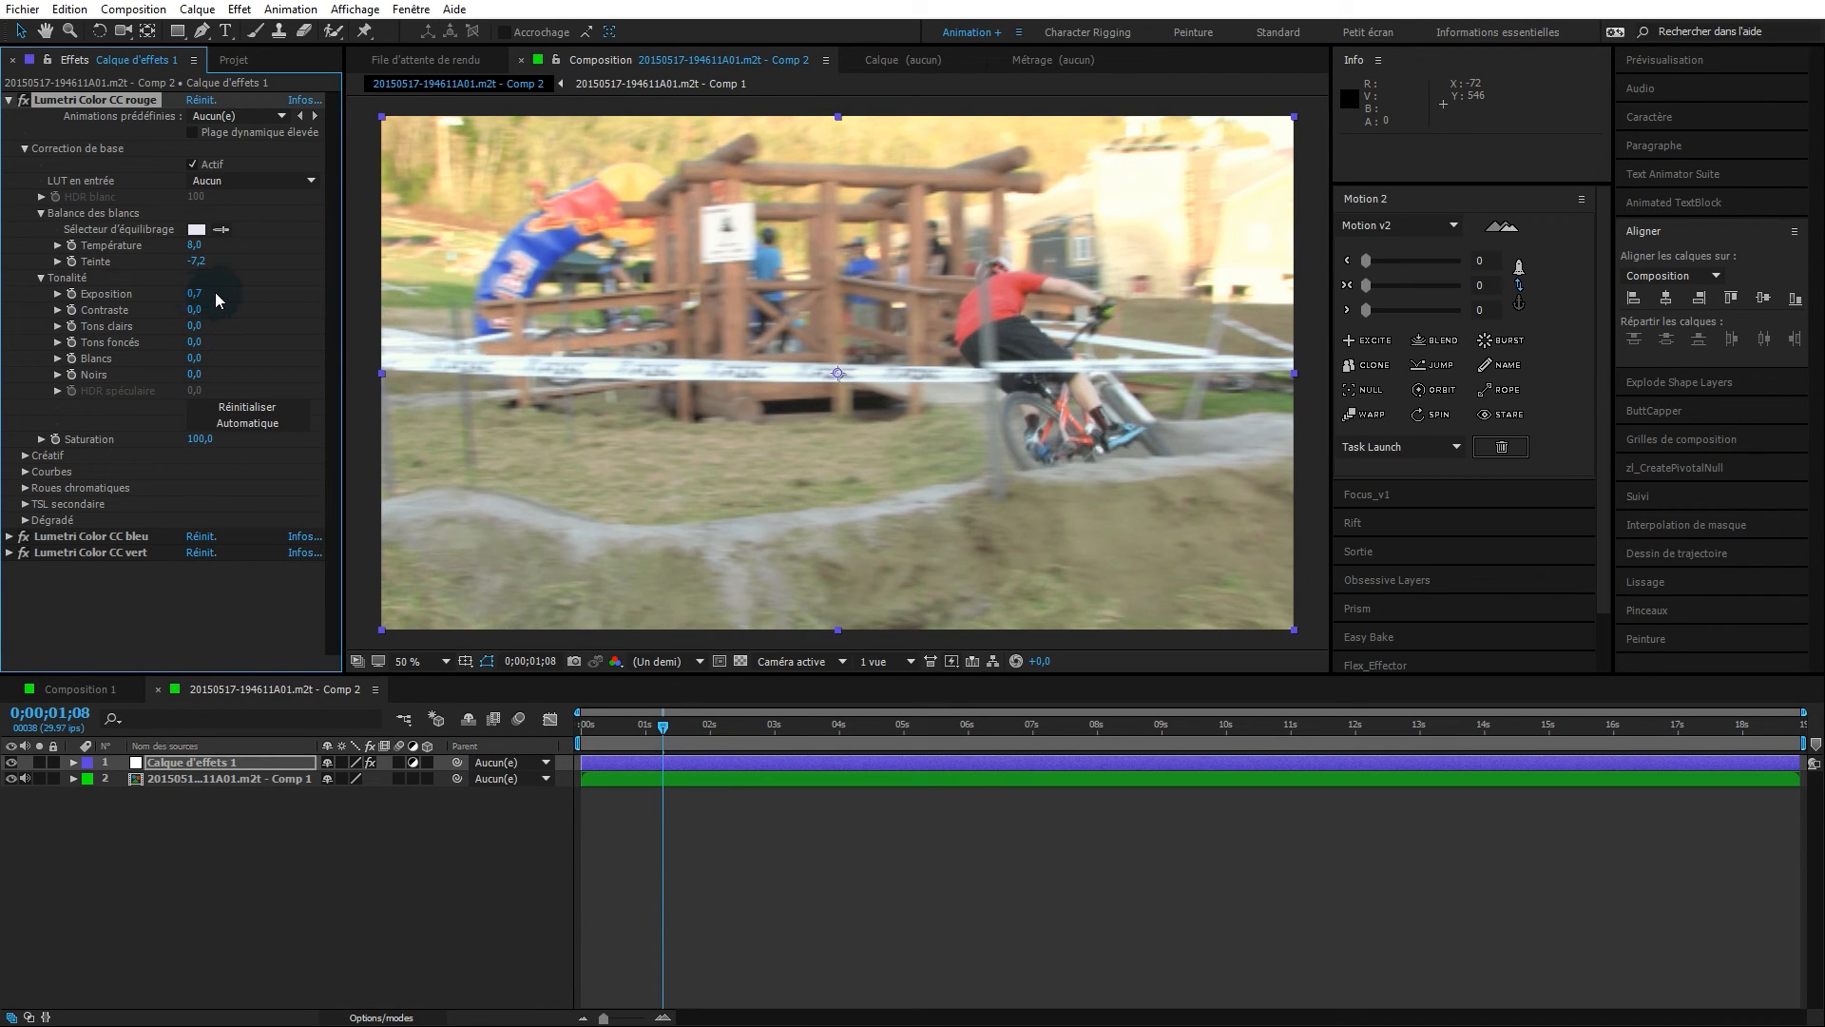
{"action": "key", "text": "ctrl+z"}
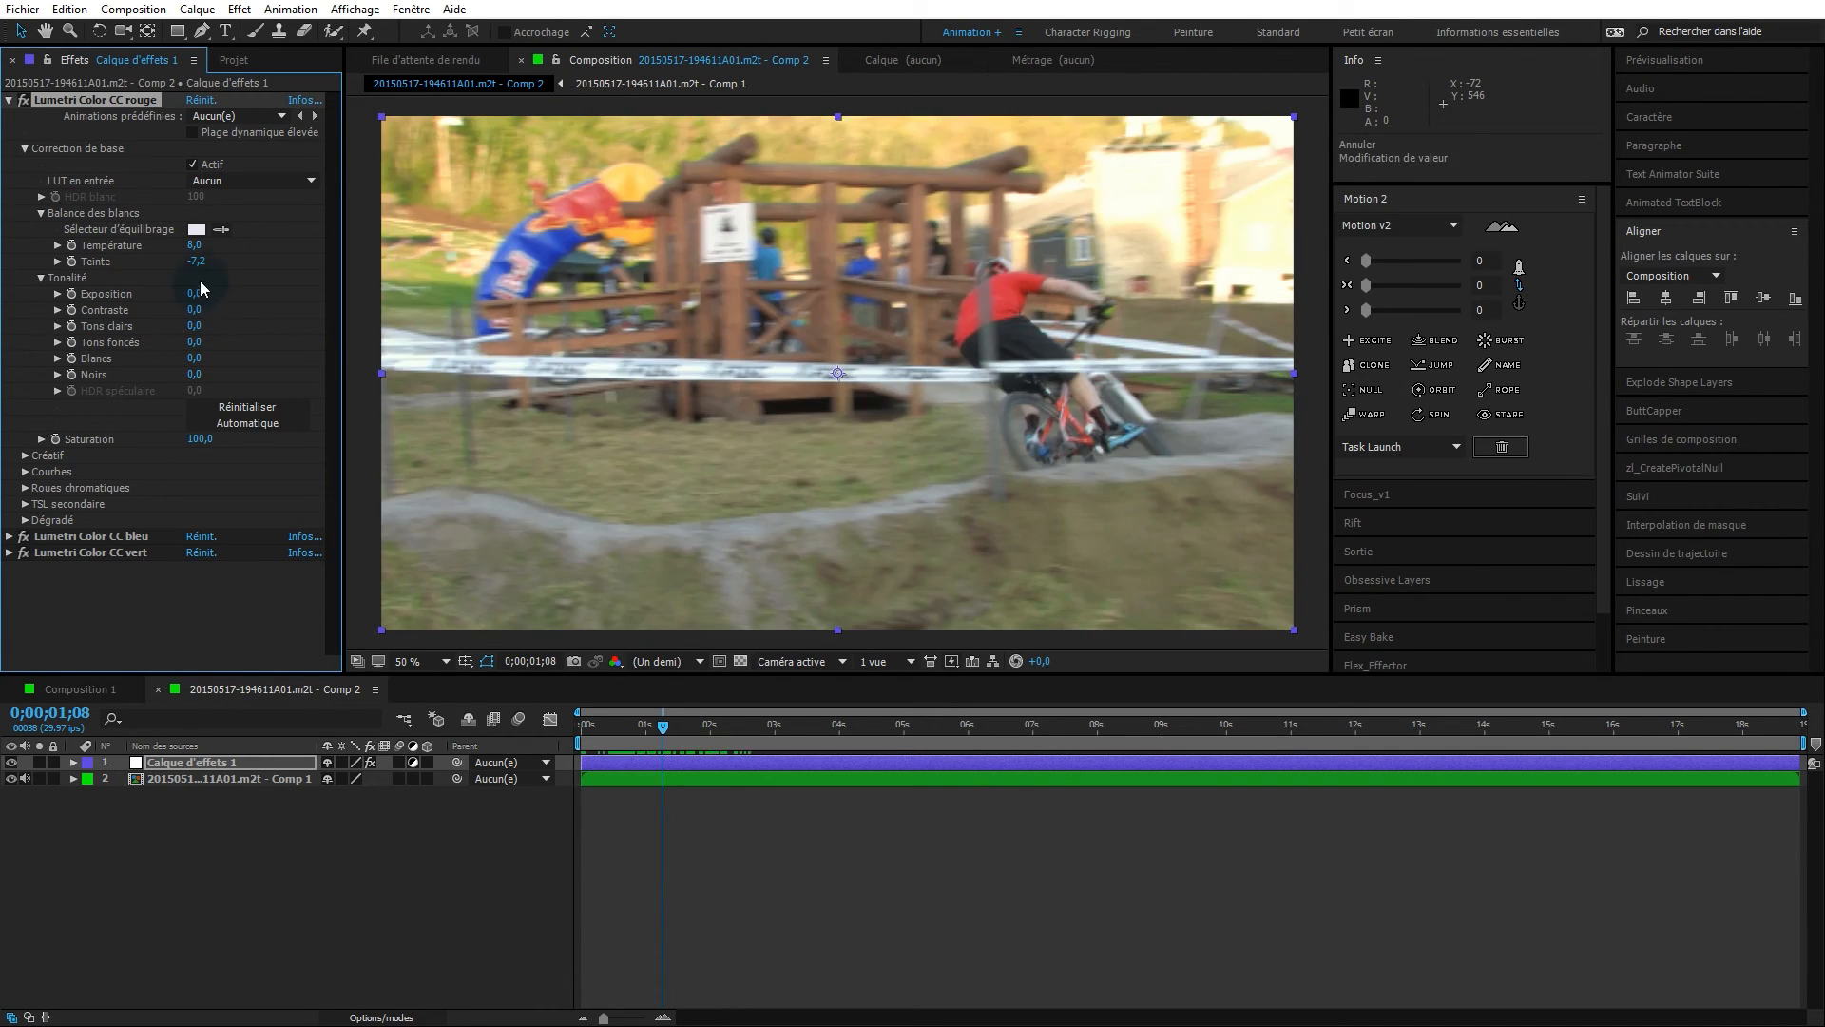
{"action": "left_click_drag", "start_coordinate": [204, 297], "coordinate": [213, 290]}
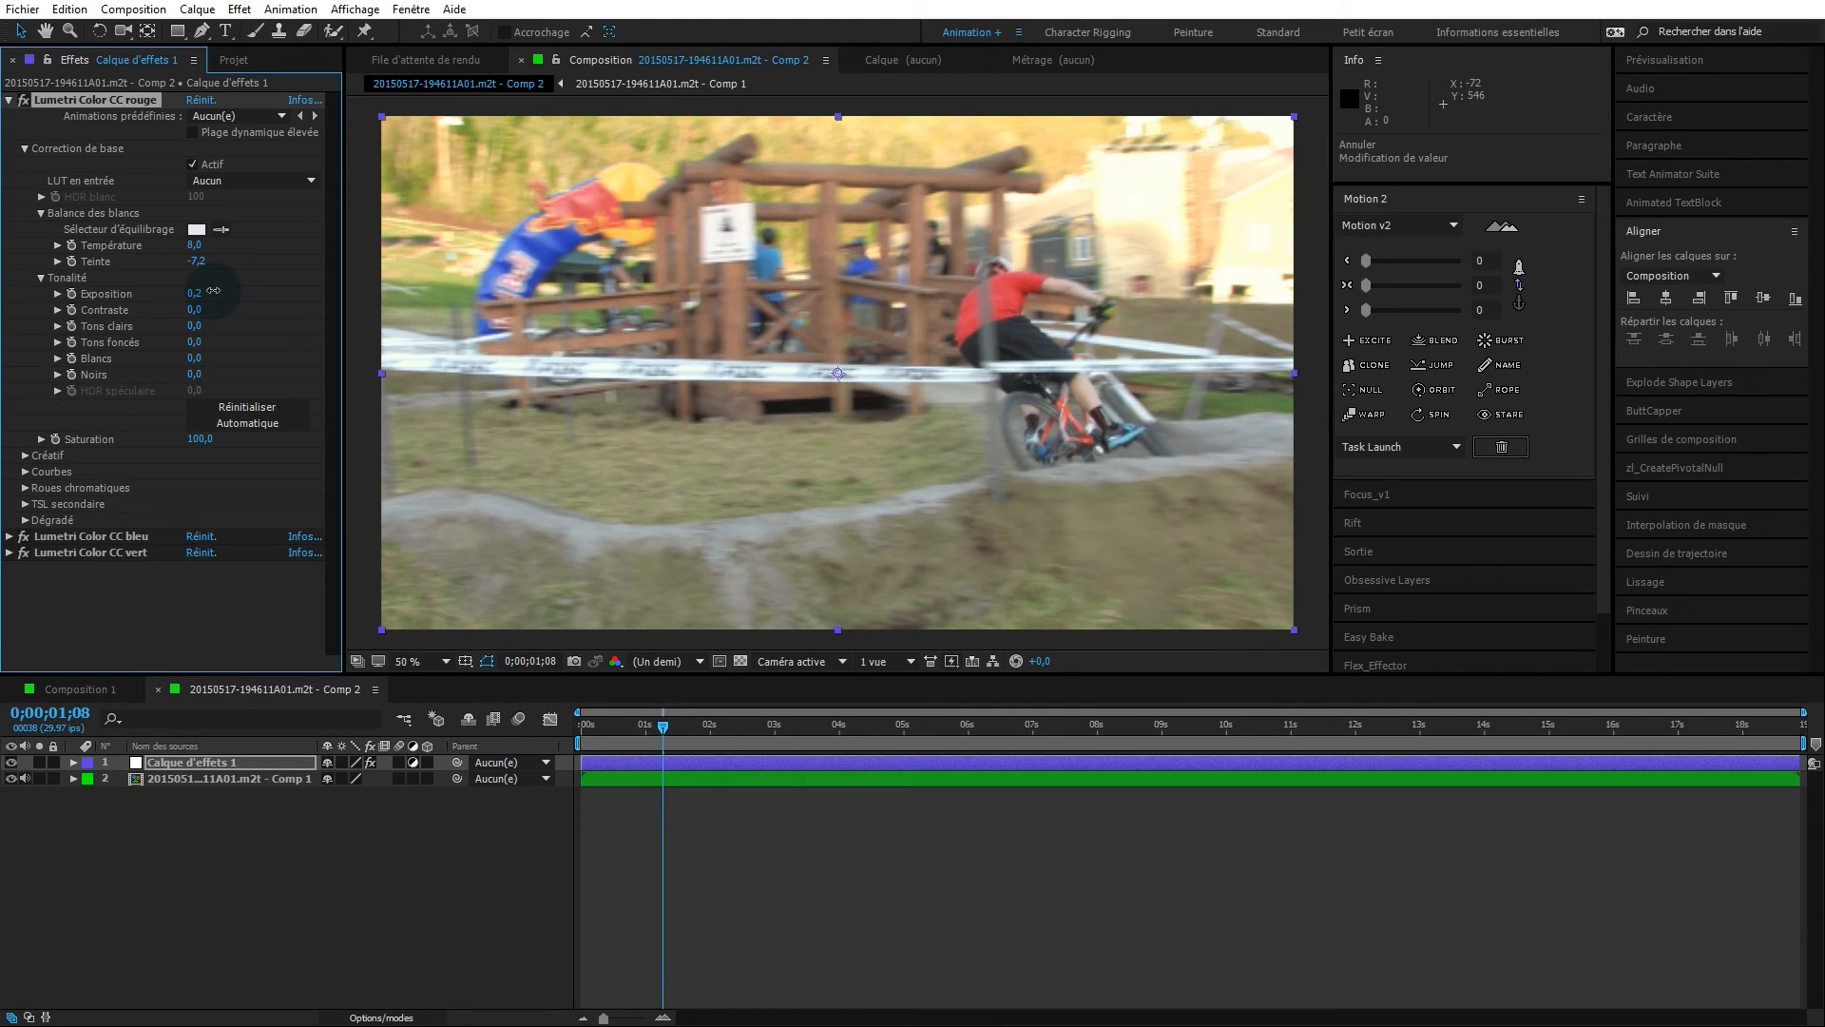
{"action": "key", "text": "ctrl+z"}
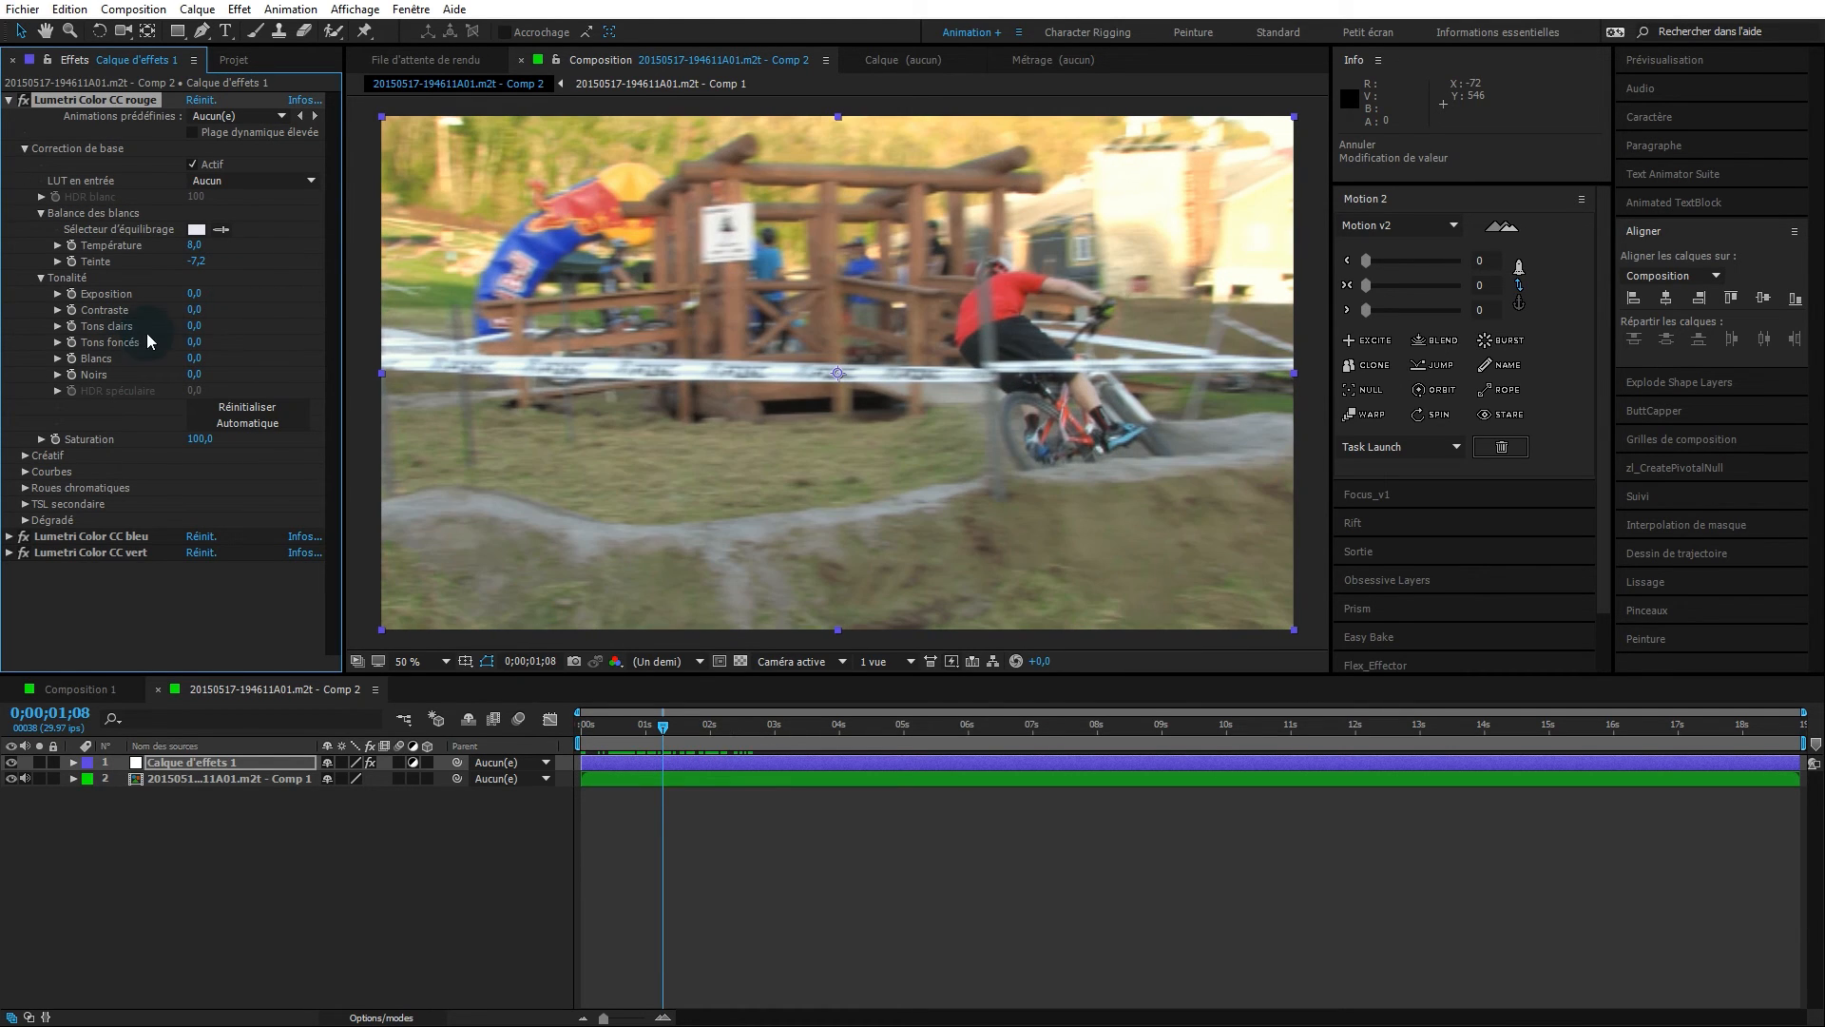
{"action": "left_click", "coordinate": [24, 149]}
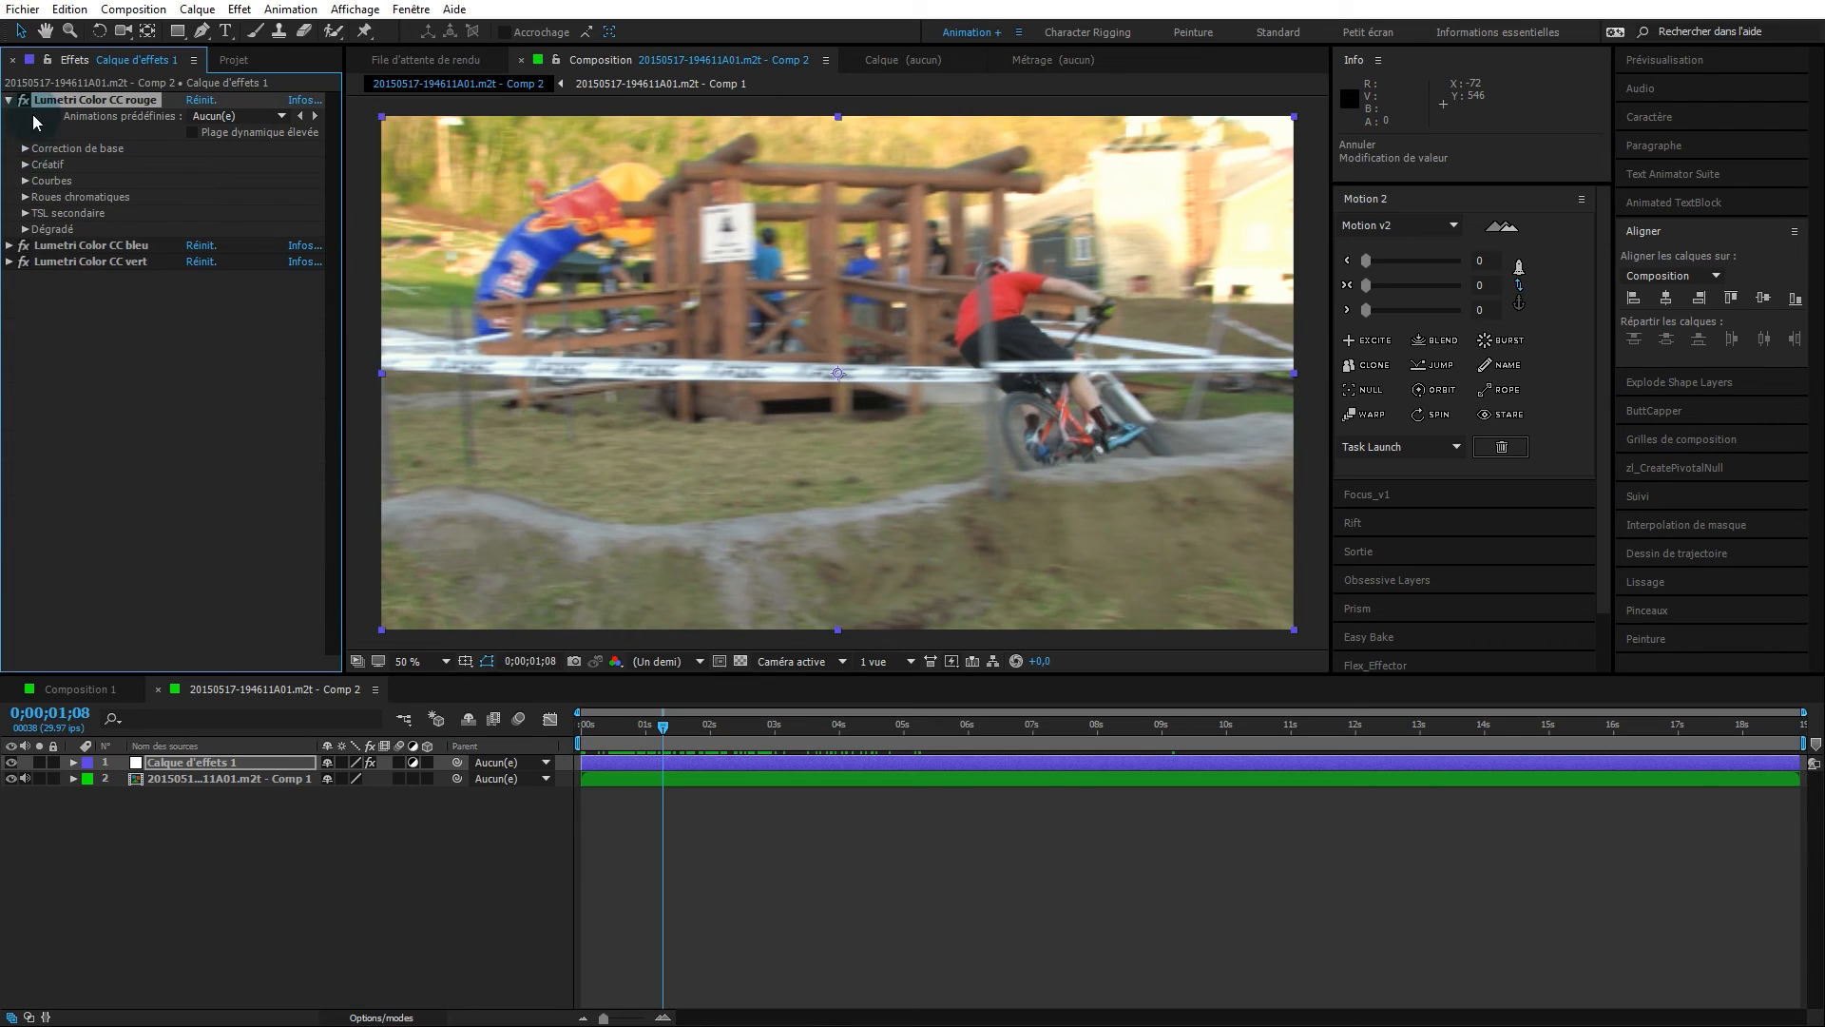
- Shape a gentle S-curve in the white Courbes RVB of Lumetri Color CC rouge and compare the image with Courbes disabled and enabled
{"action": "left_click", "coordinate": [25, 180]}
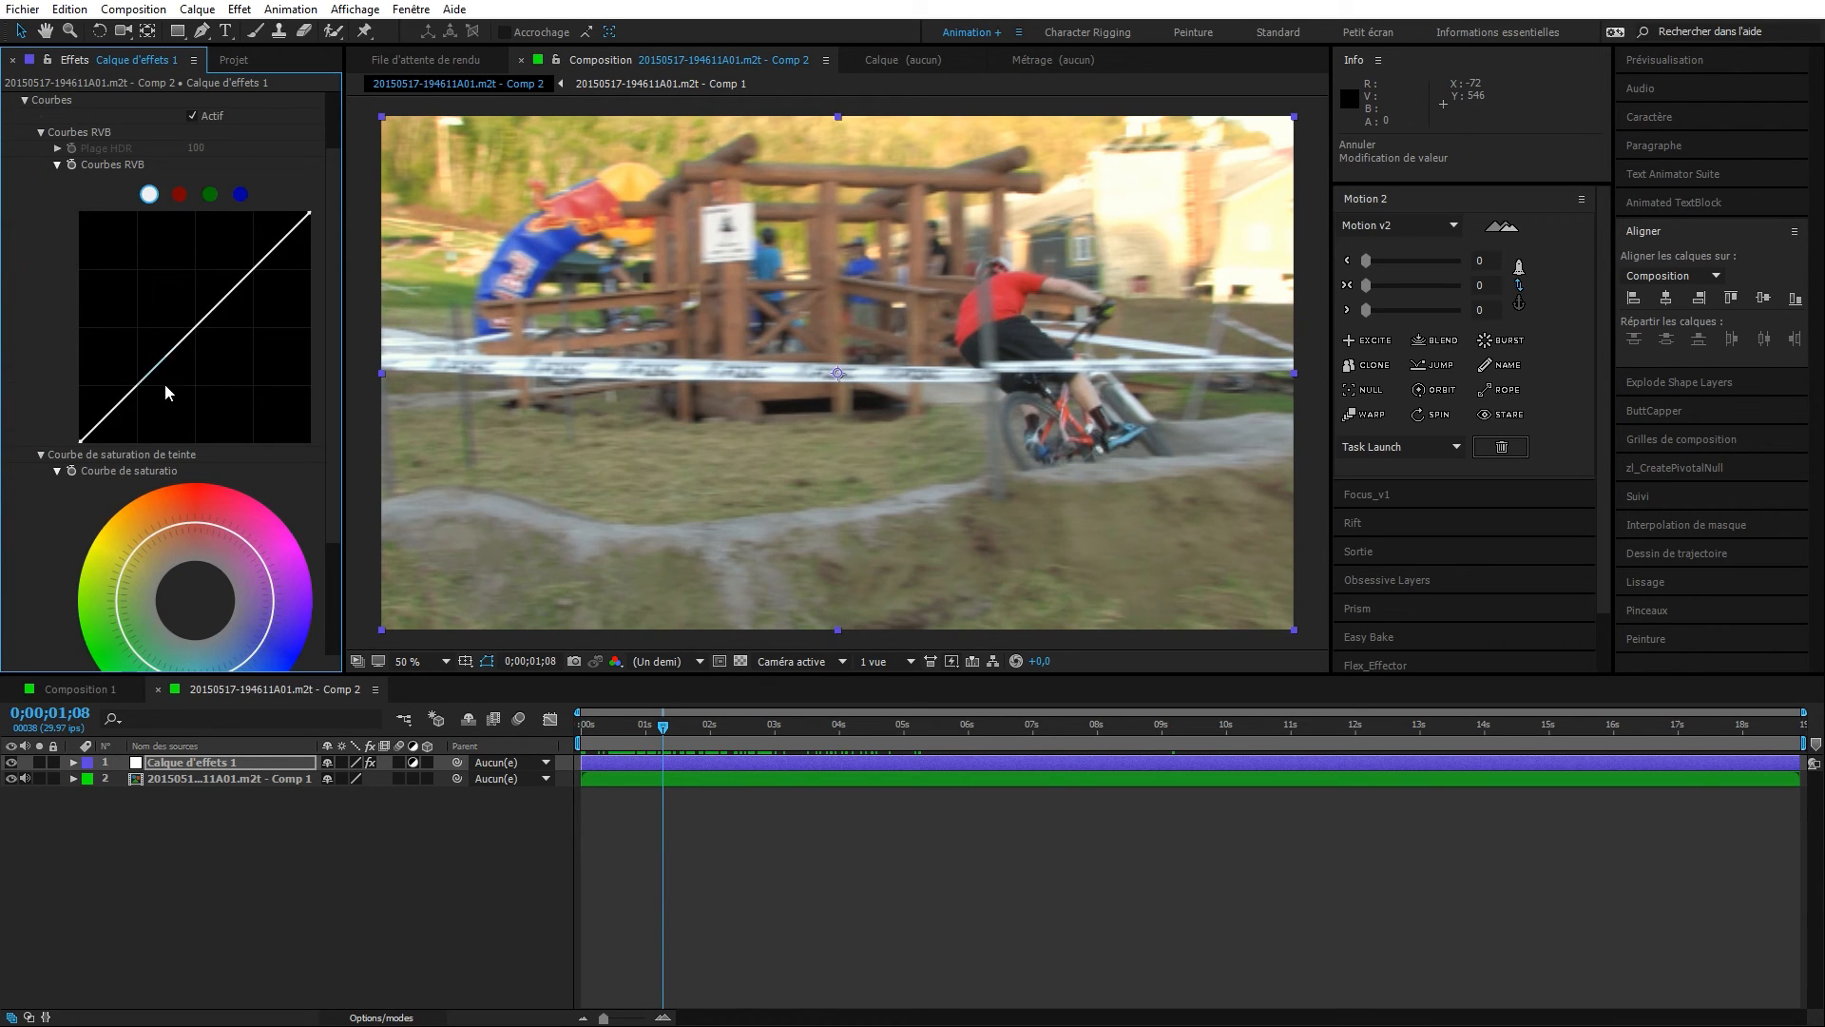
{"action": "left_click", "coordinate": [140, 390]}
{"action": "left_click_drag", "start_coordinate": [136, 387], "coordinate": [136, 394]}
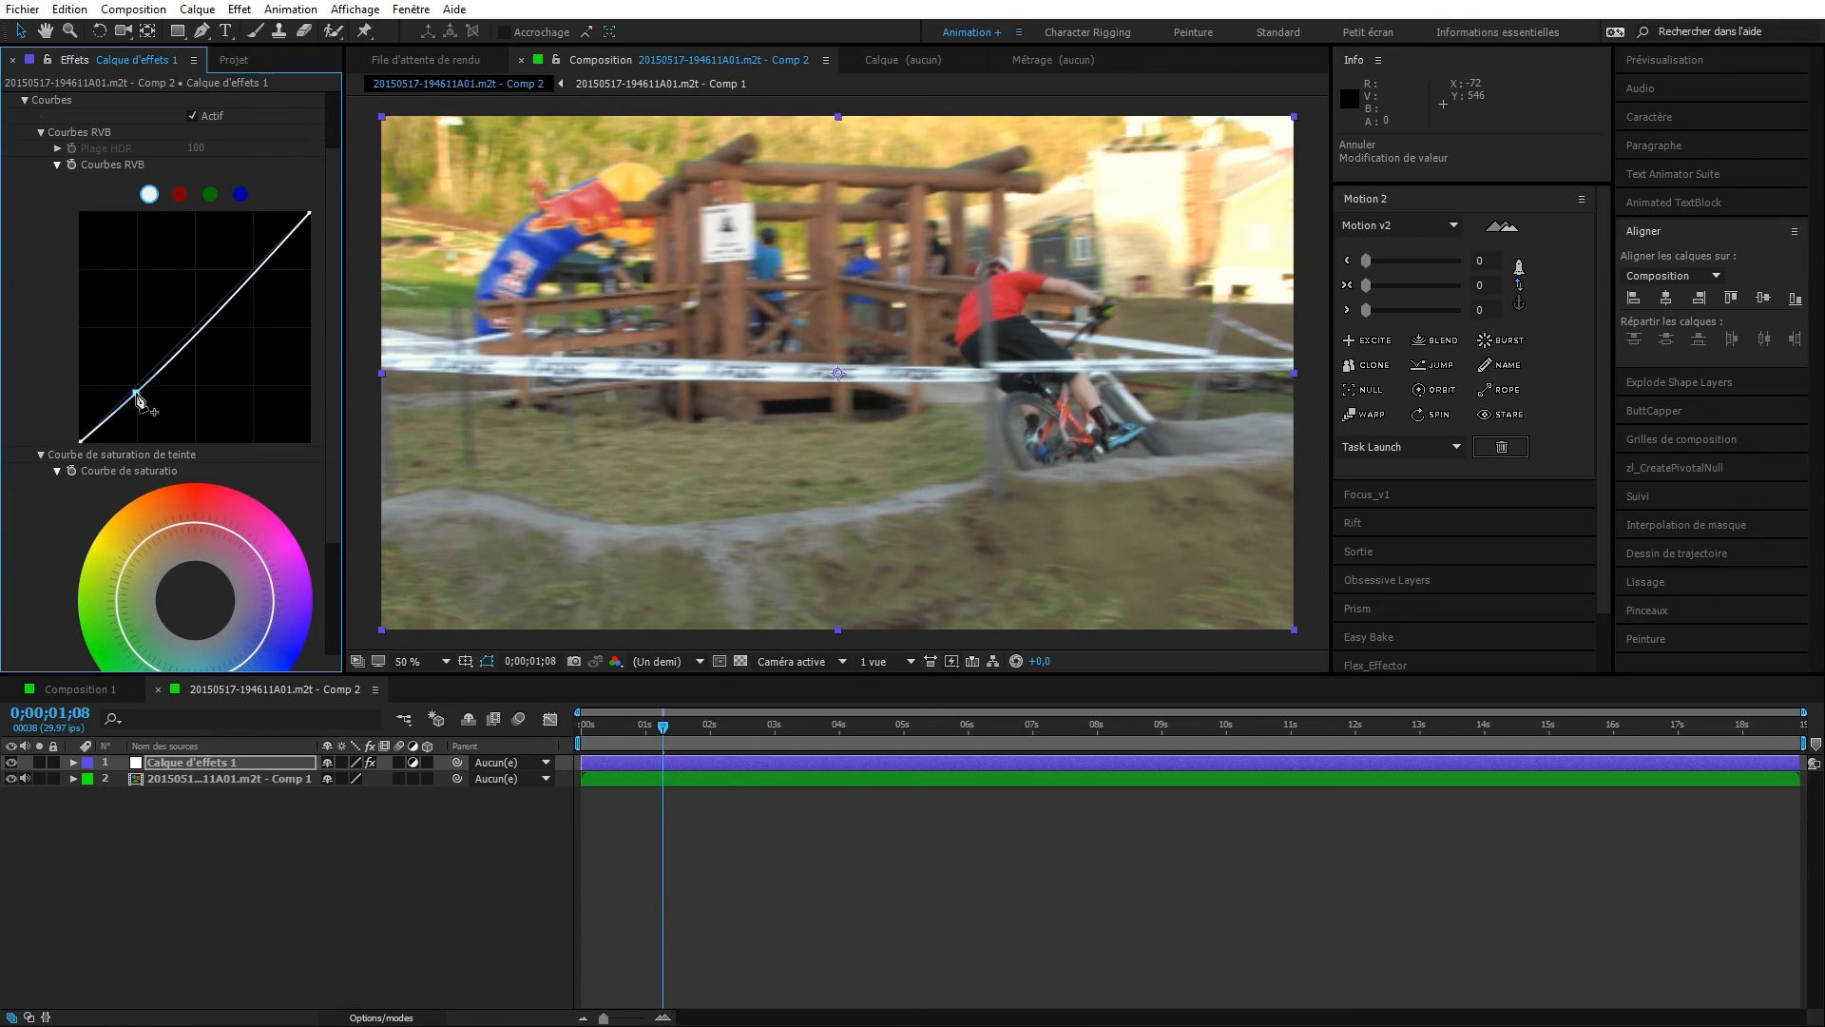
{"action": "left_click_drag", "start_coordinate": [220, 317], "coordinate": [263, 266]}
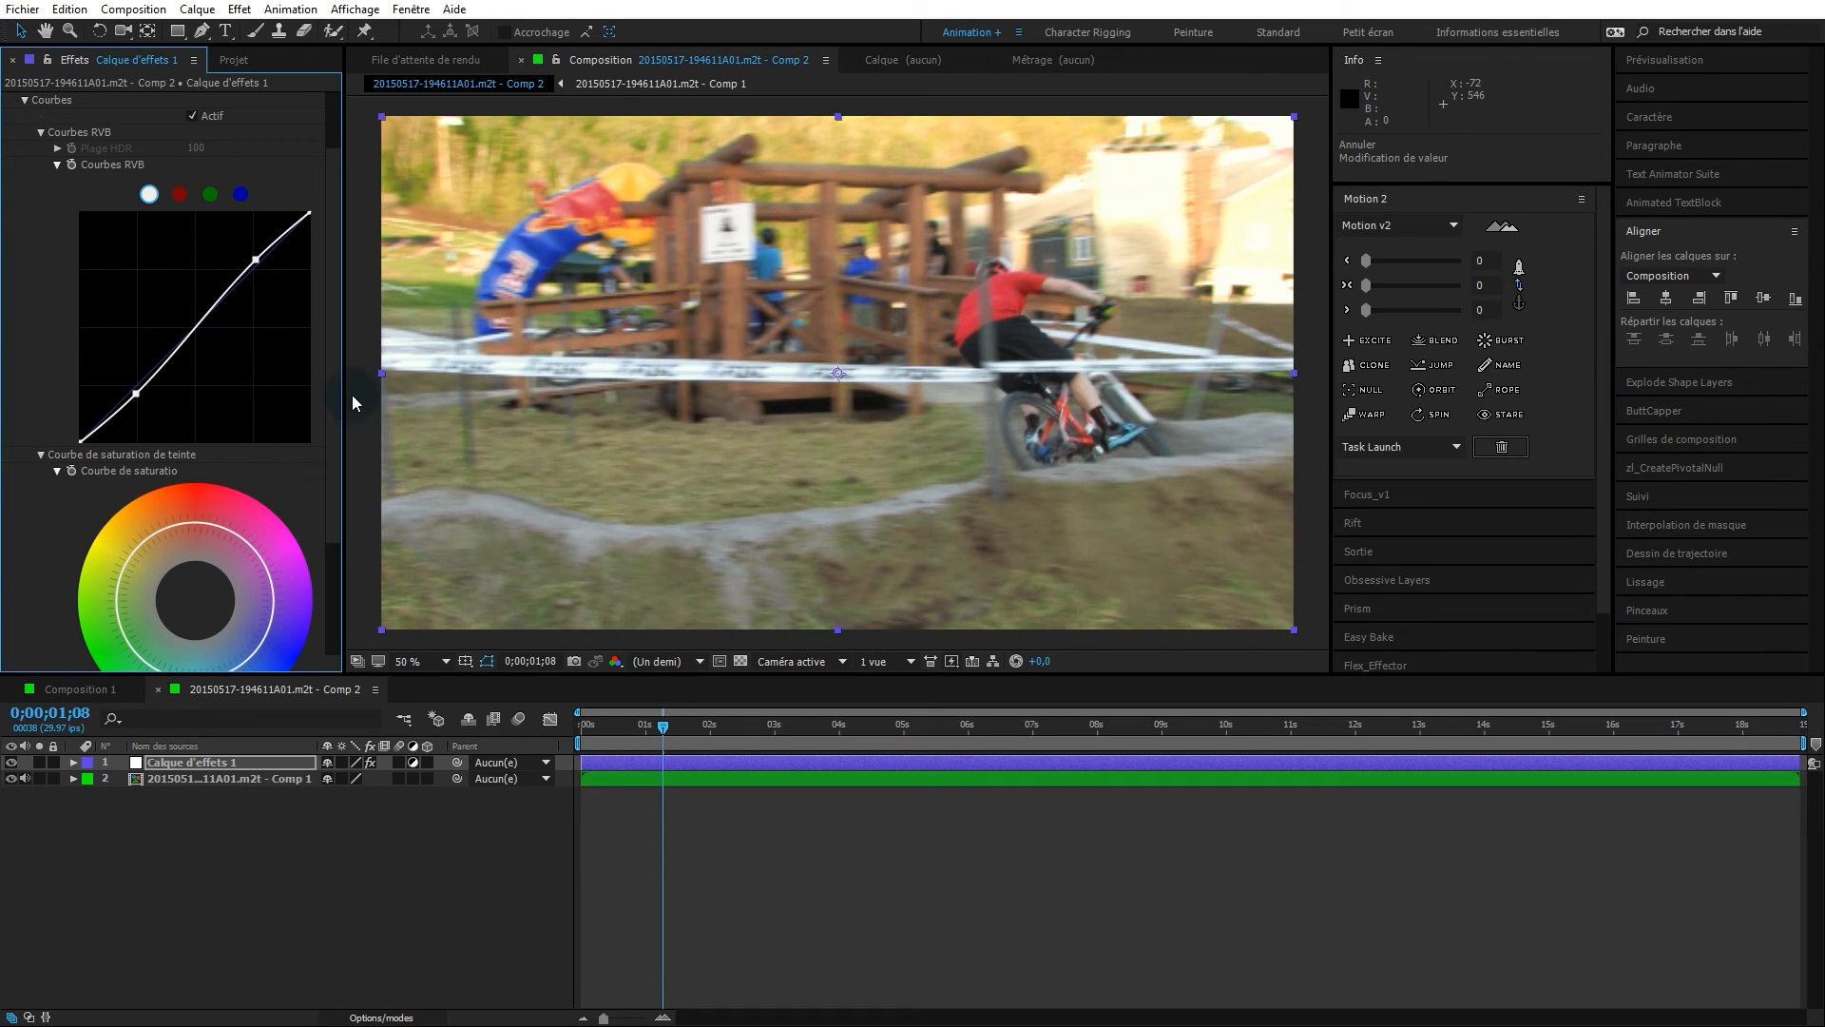
{"action": "left_click", "coordinate": [192, 116]}
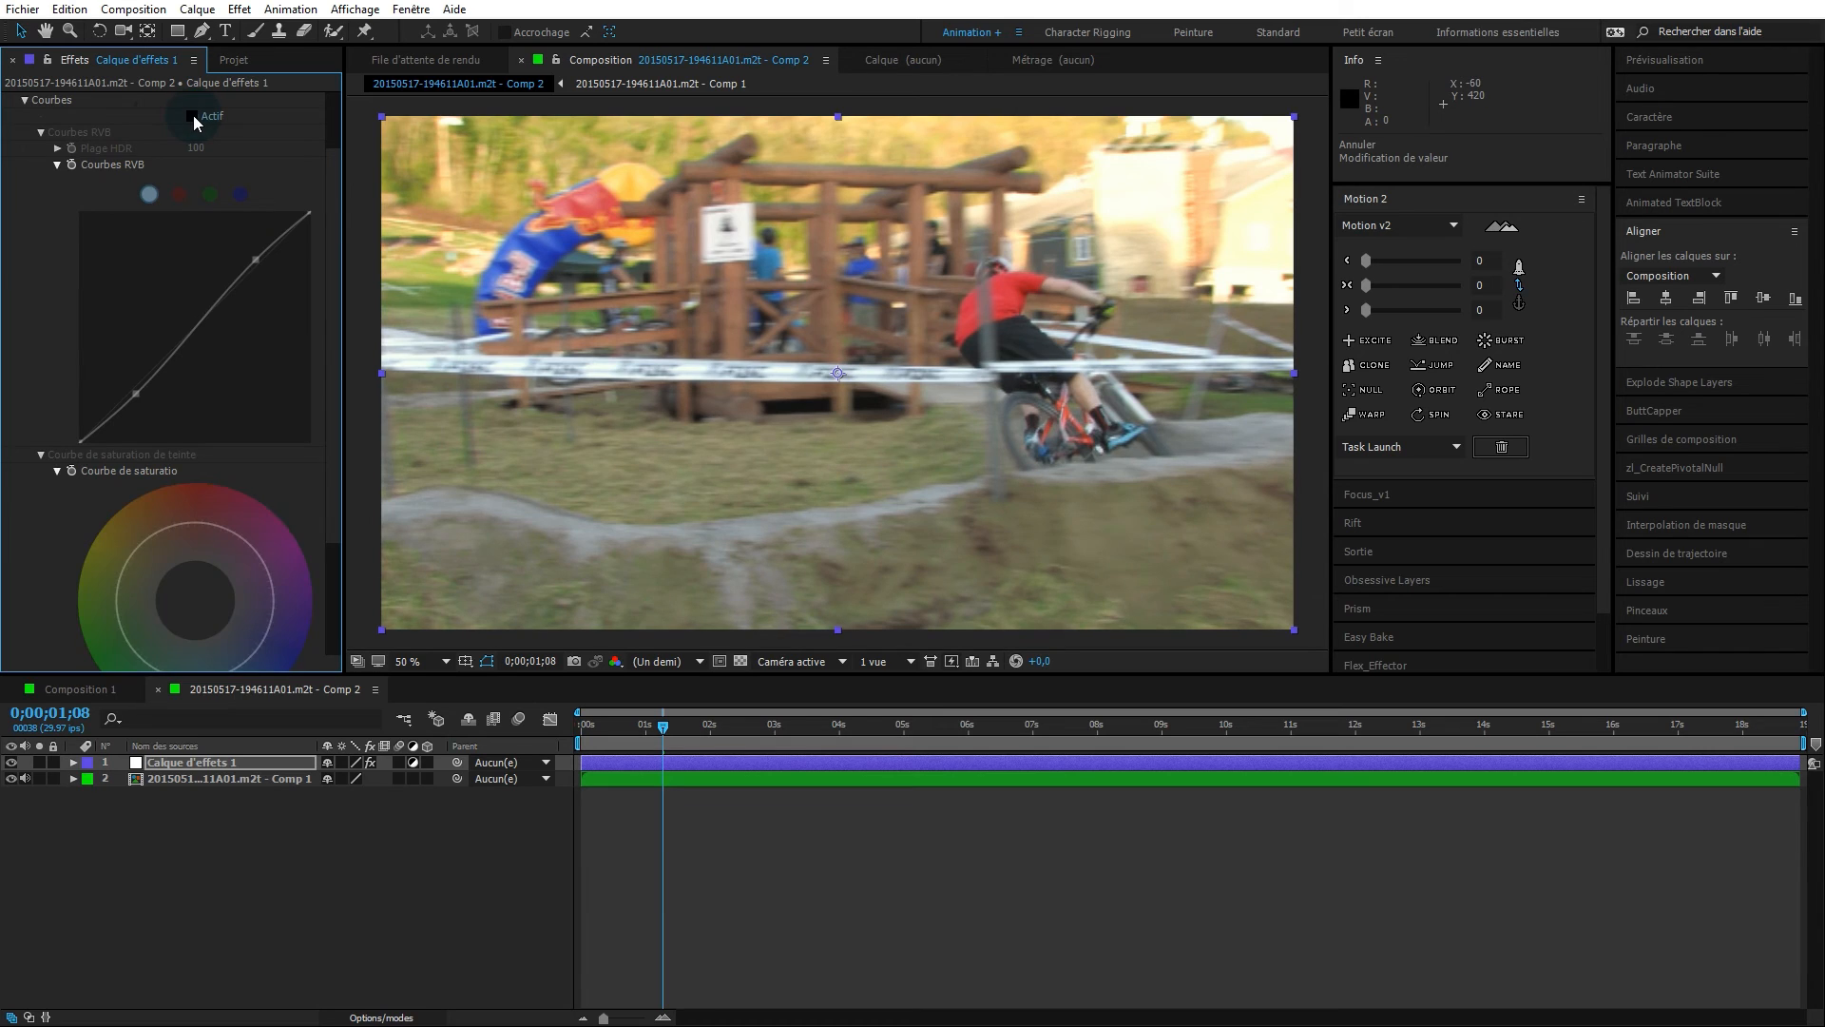
{"action": "left_click", "coordinate": [192, 116]}
- Lower the RVB curve's shadow point slightly, fine-tune its highlight point, and collapse Lumetri Color CC rouge
{"action": "left_click", "coordinate": [136, 394]}
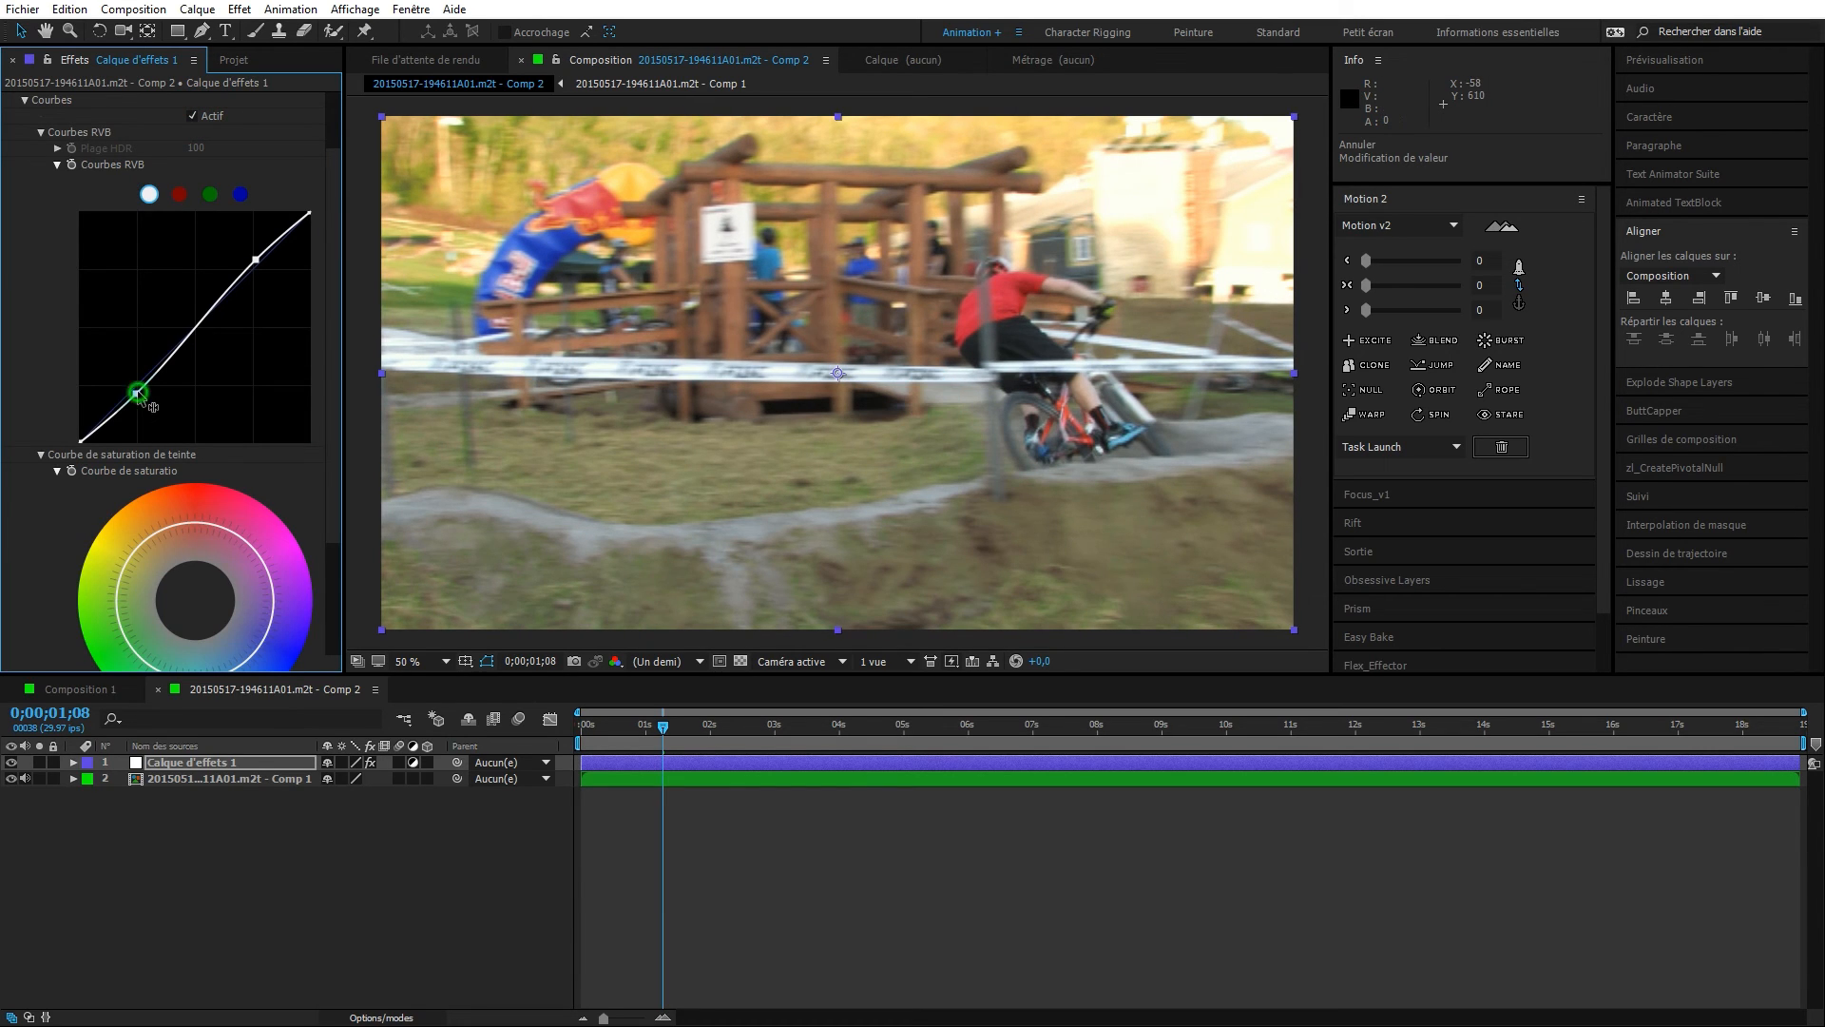
{"action": "left_click_drag", "start_coordinate": [137, 395], "coordinate": [132, 404]}
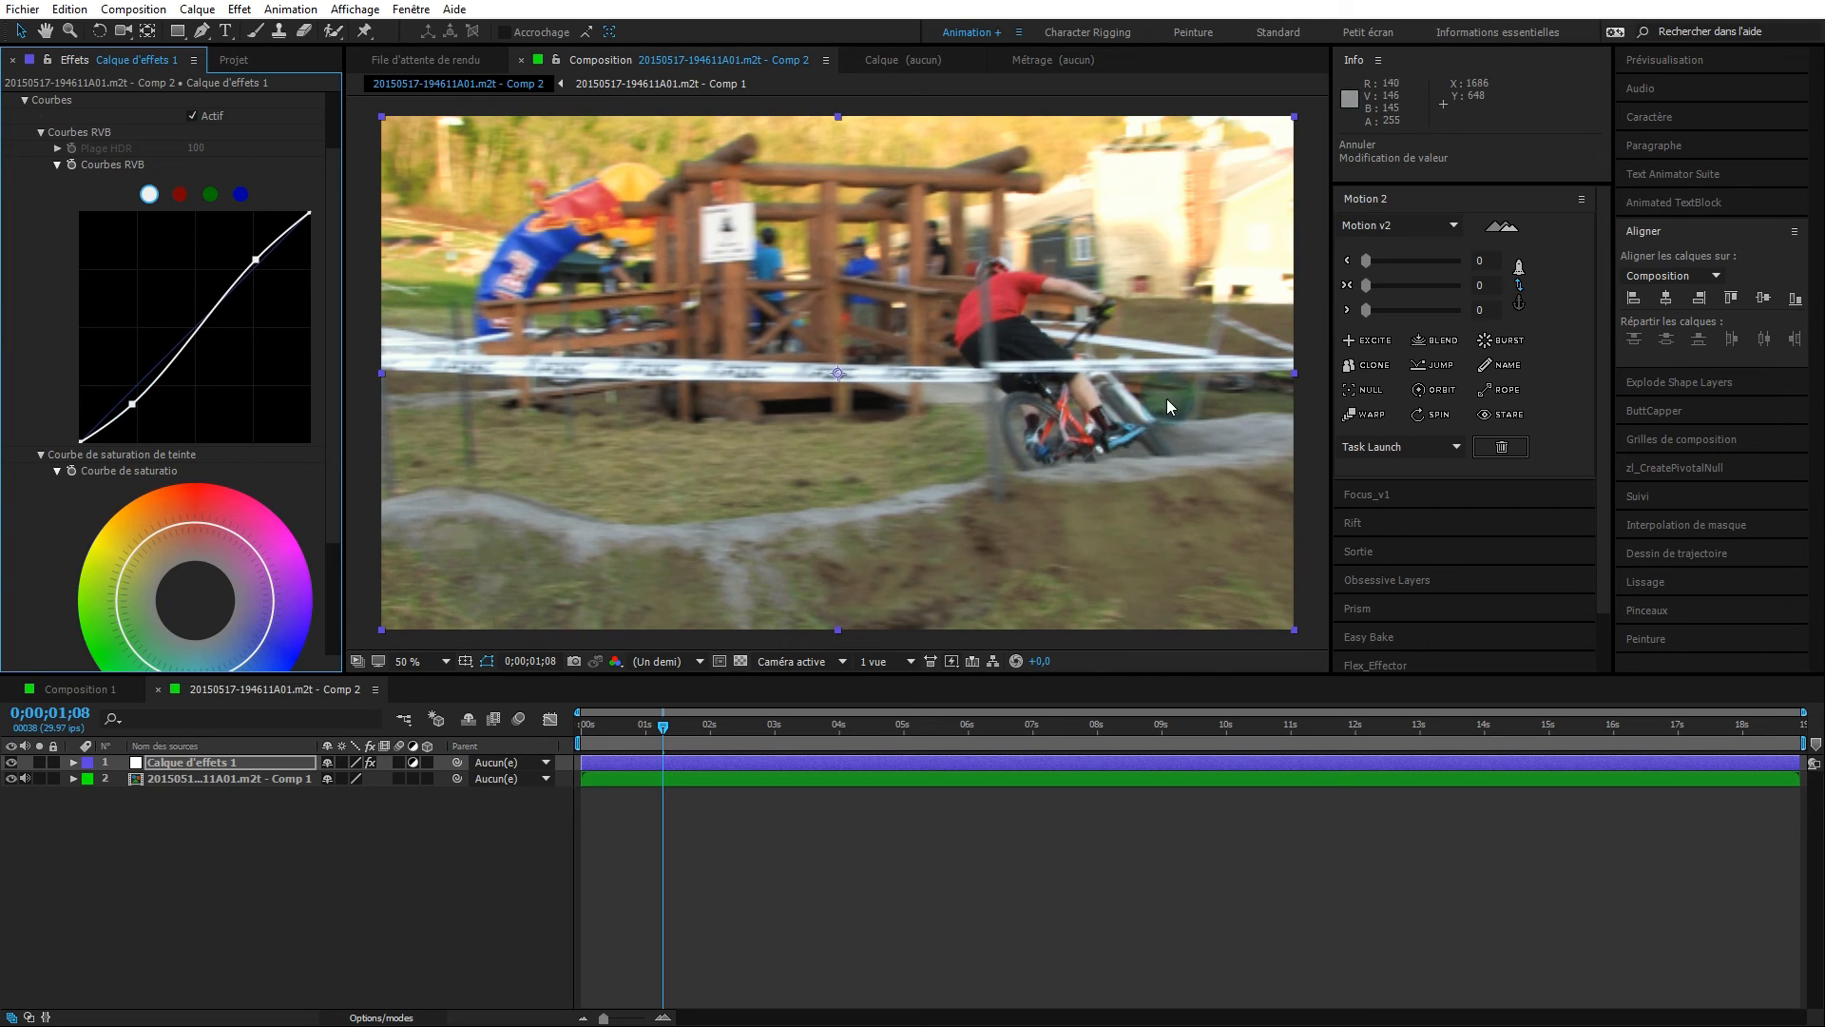
{"action": "left_click", "coordinate": [257, 260]}
{"action": "left_click_drag", "start_coordinate": [257, 255], "coordinate": [253, 263]}
{"action": "left_click", "coordinate": [38, 134]}
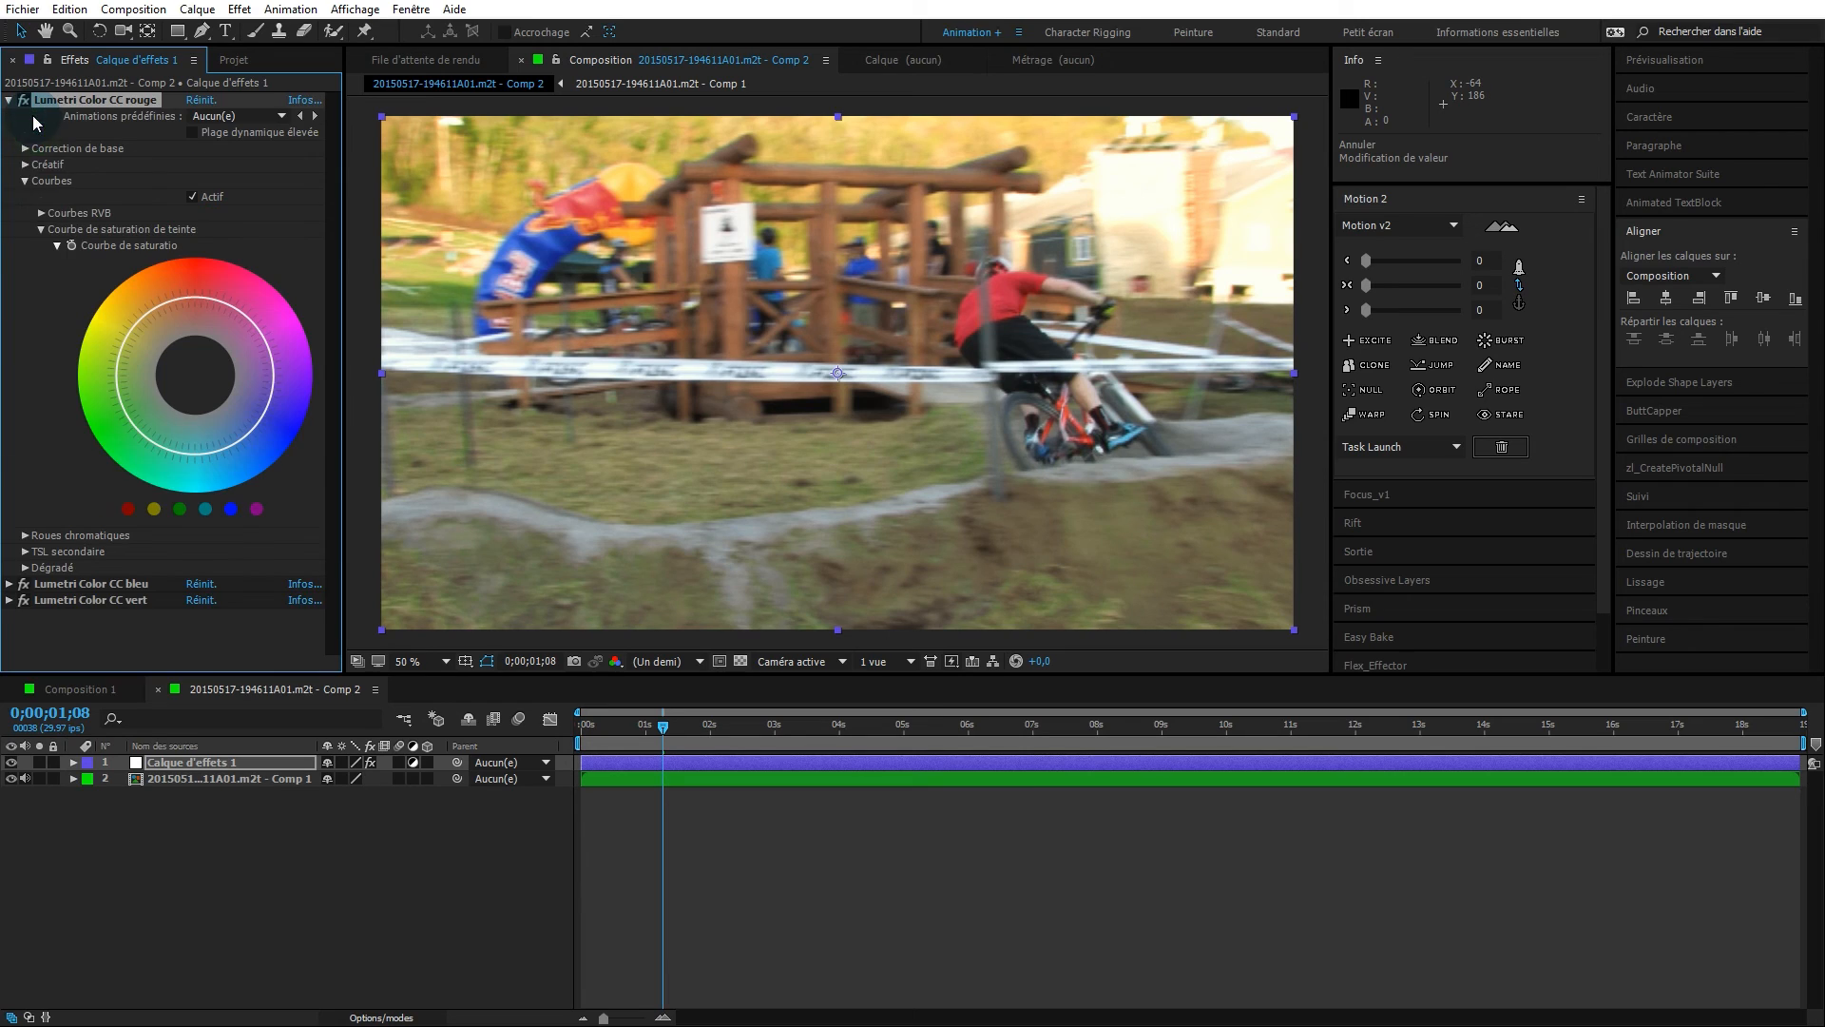
{"action": "left_click", "coordinate": [23, 181]}
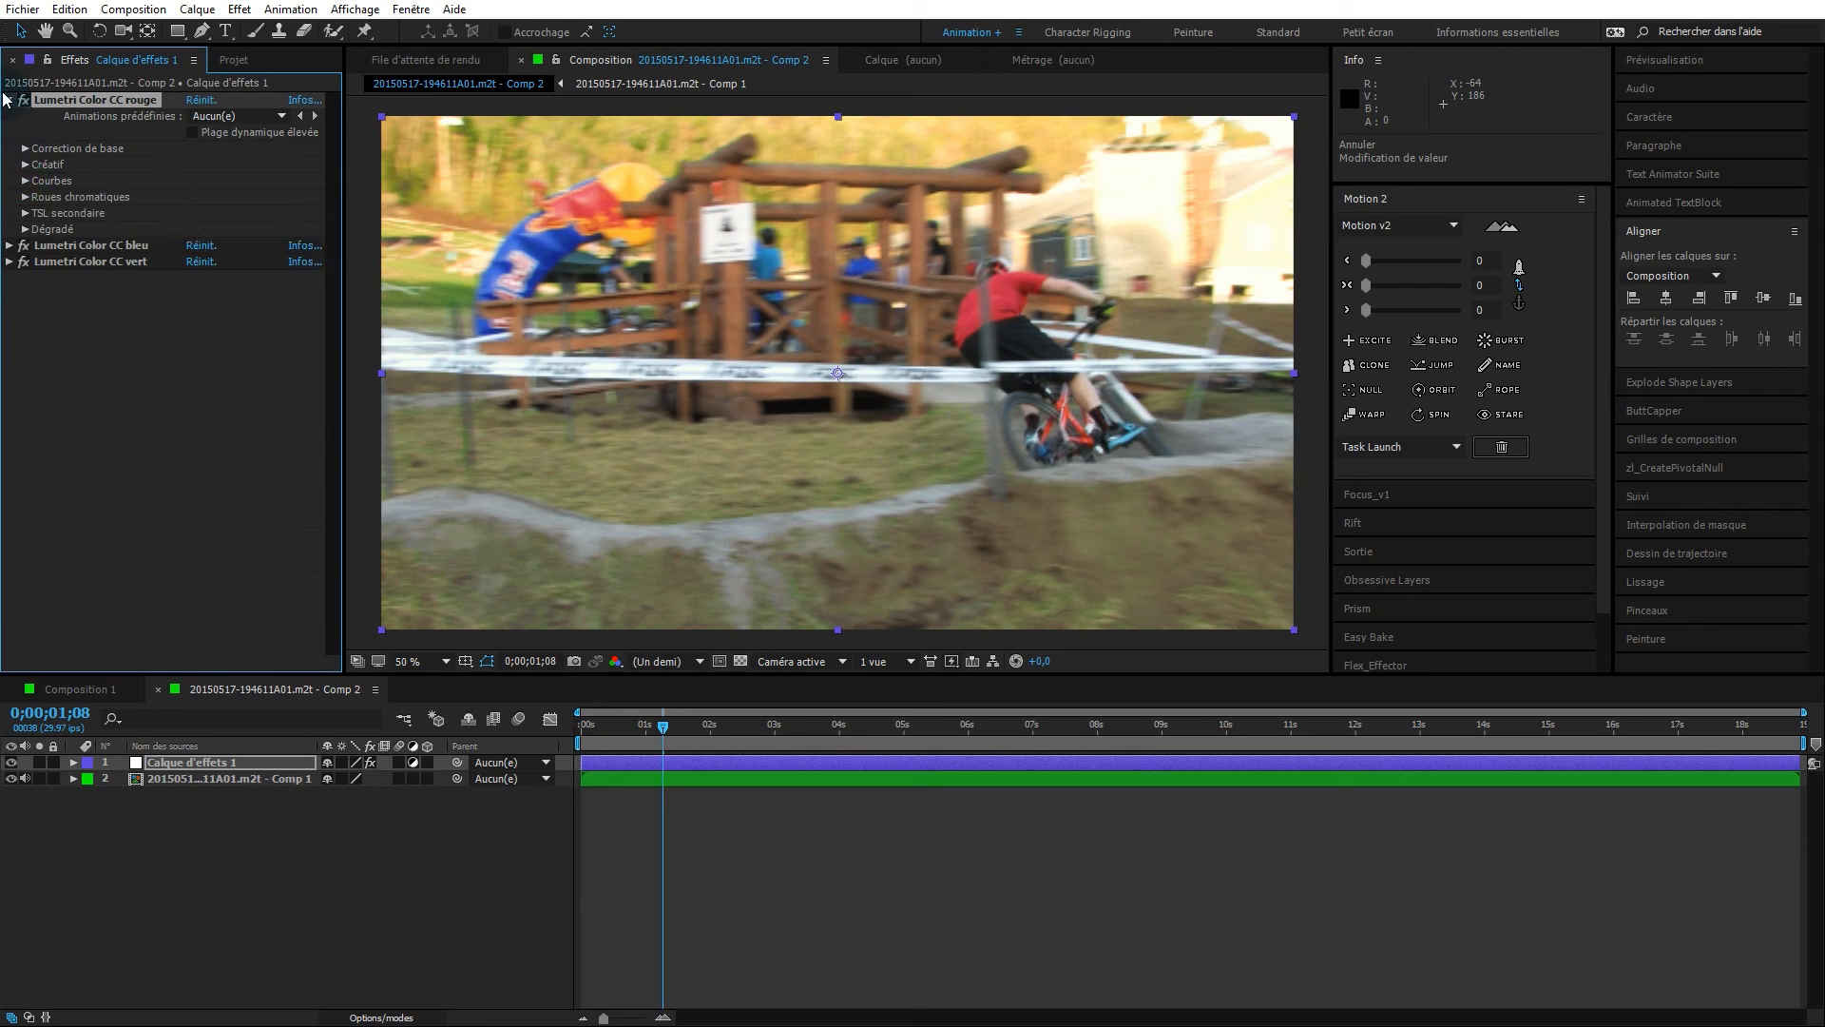
{"action": "left_click", "coordinate": [8, 100]}
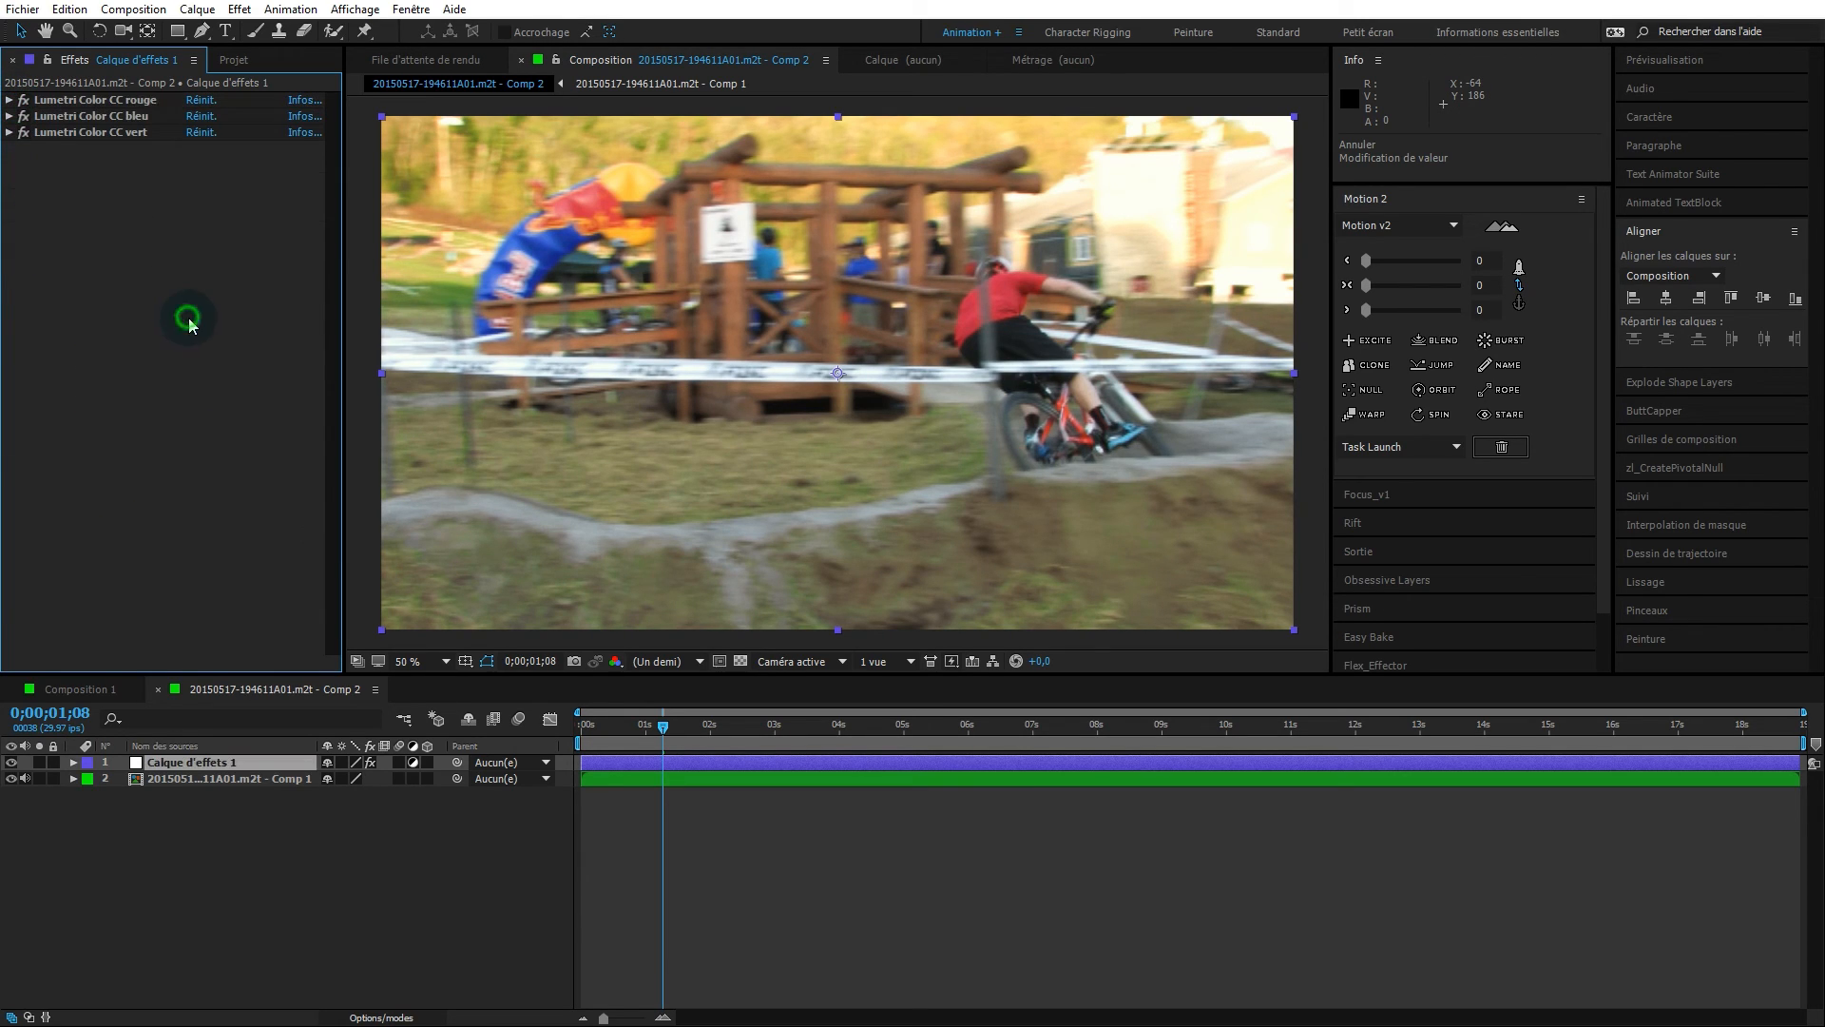
- Play the corrected clip from the start, scrub through it to check the colours, and replay it from 0;00;00;00
{"action": "left_click_drag", "start_coordinate": [666, 730], "coordinate": [560, 743]}
{"action": "key", "text": "space"}
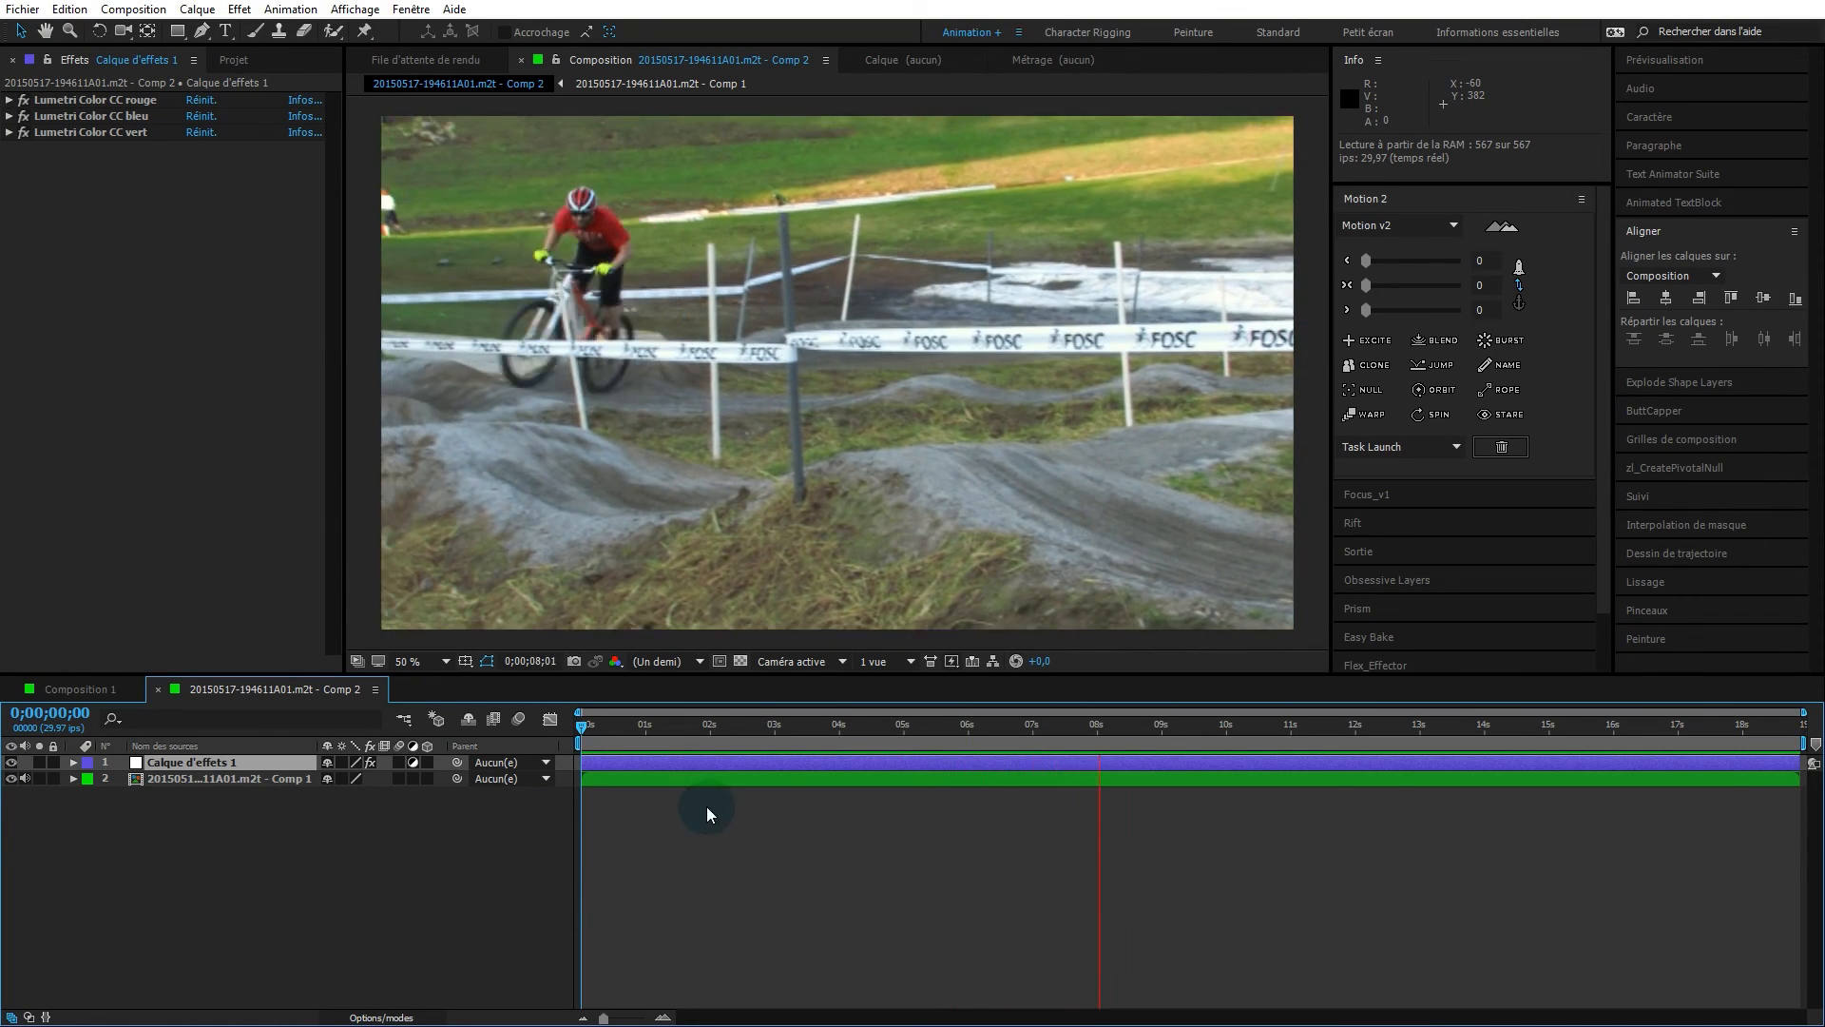
{"action": "left_click", "coordinate": [822, 725]}
{"action": "left_click_drag", "start_coordinate": [822, 727], "coordinate": [1274, 688]}
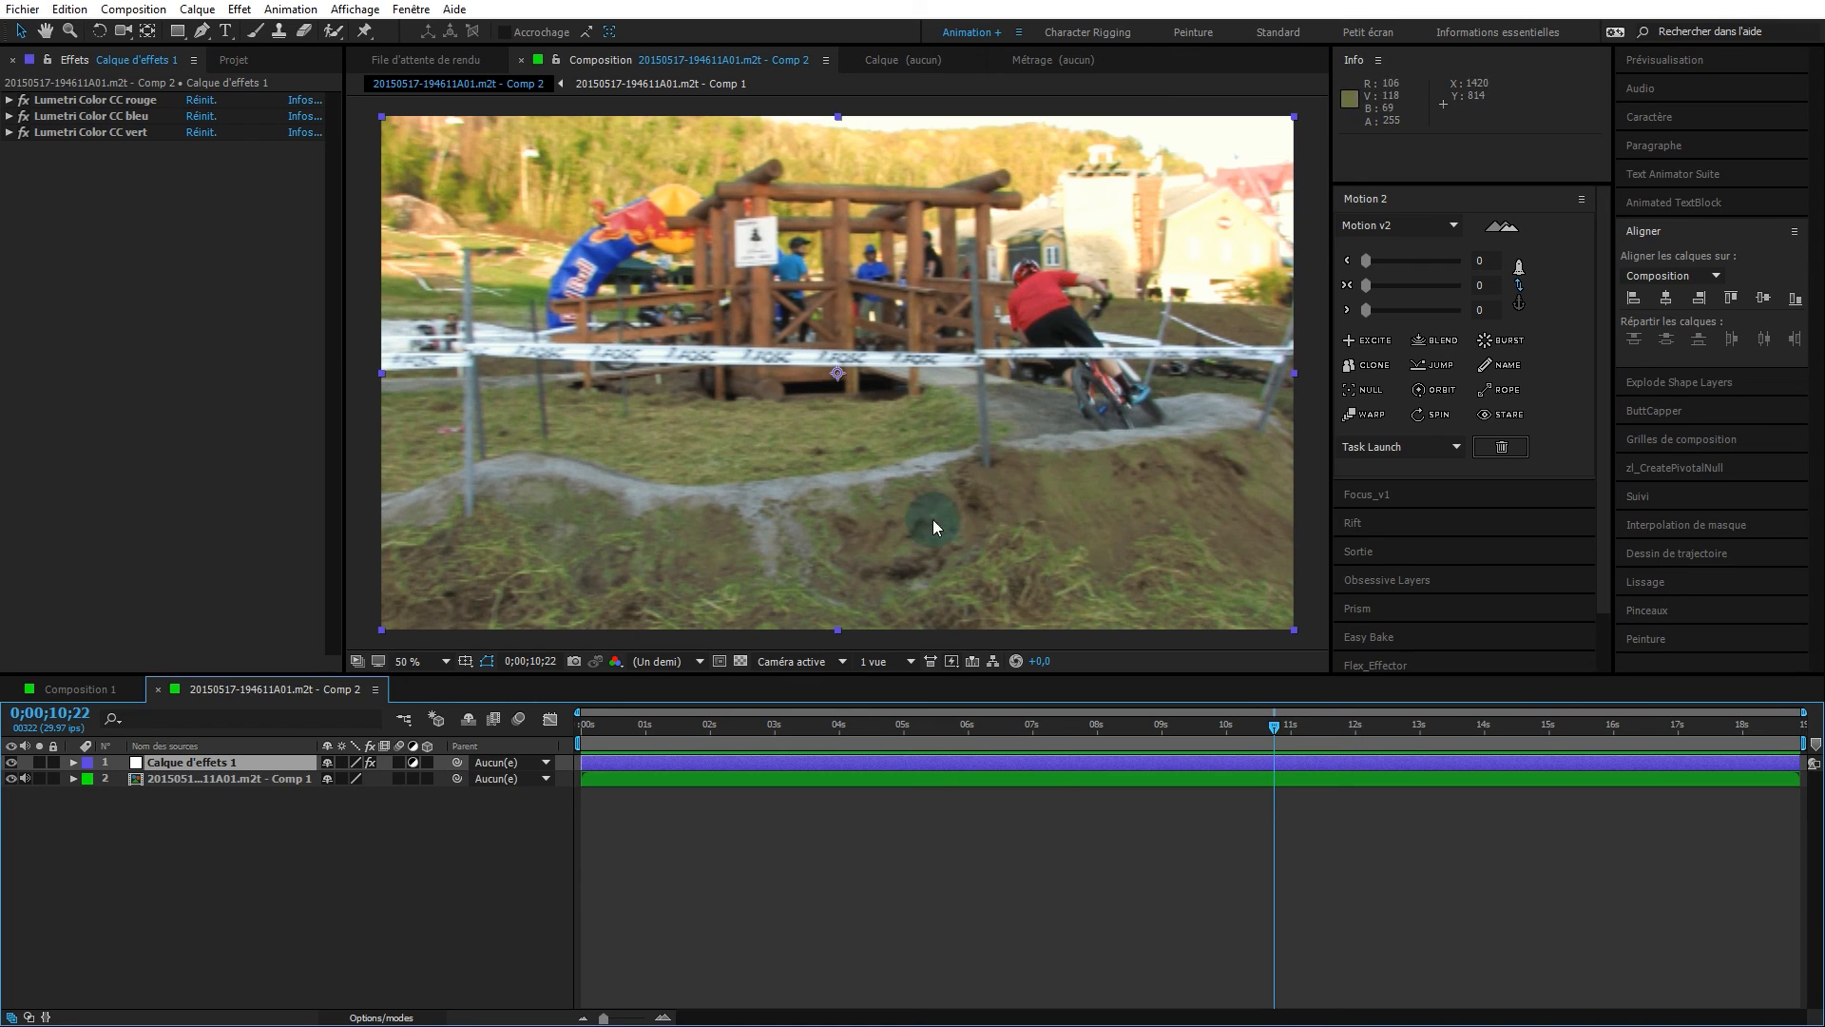
{"action": "left_click_drag", "start_coordinate": [644, 740], "coordinate": [853, 711]}
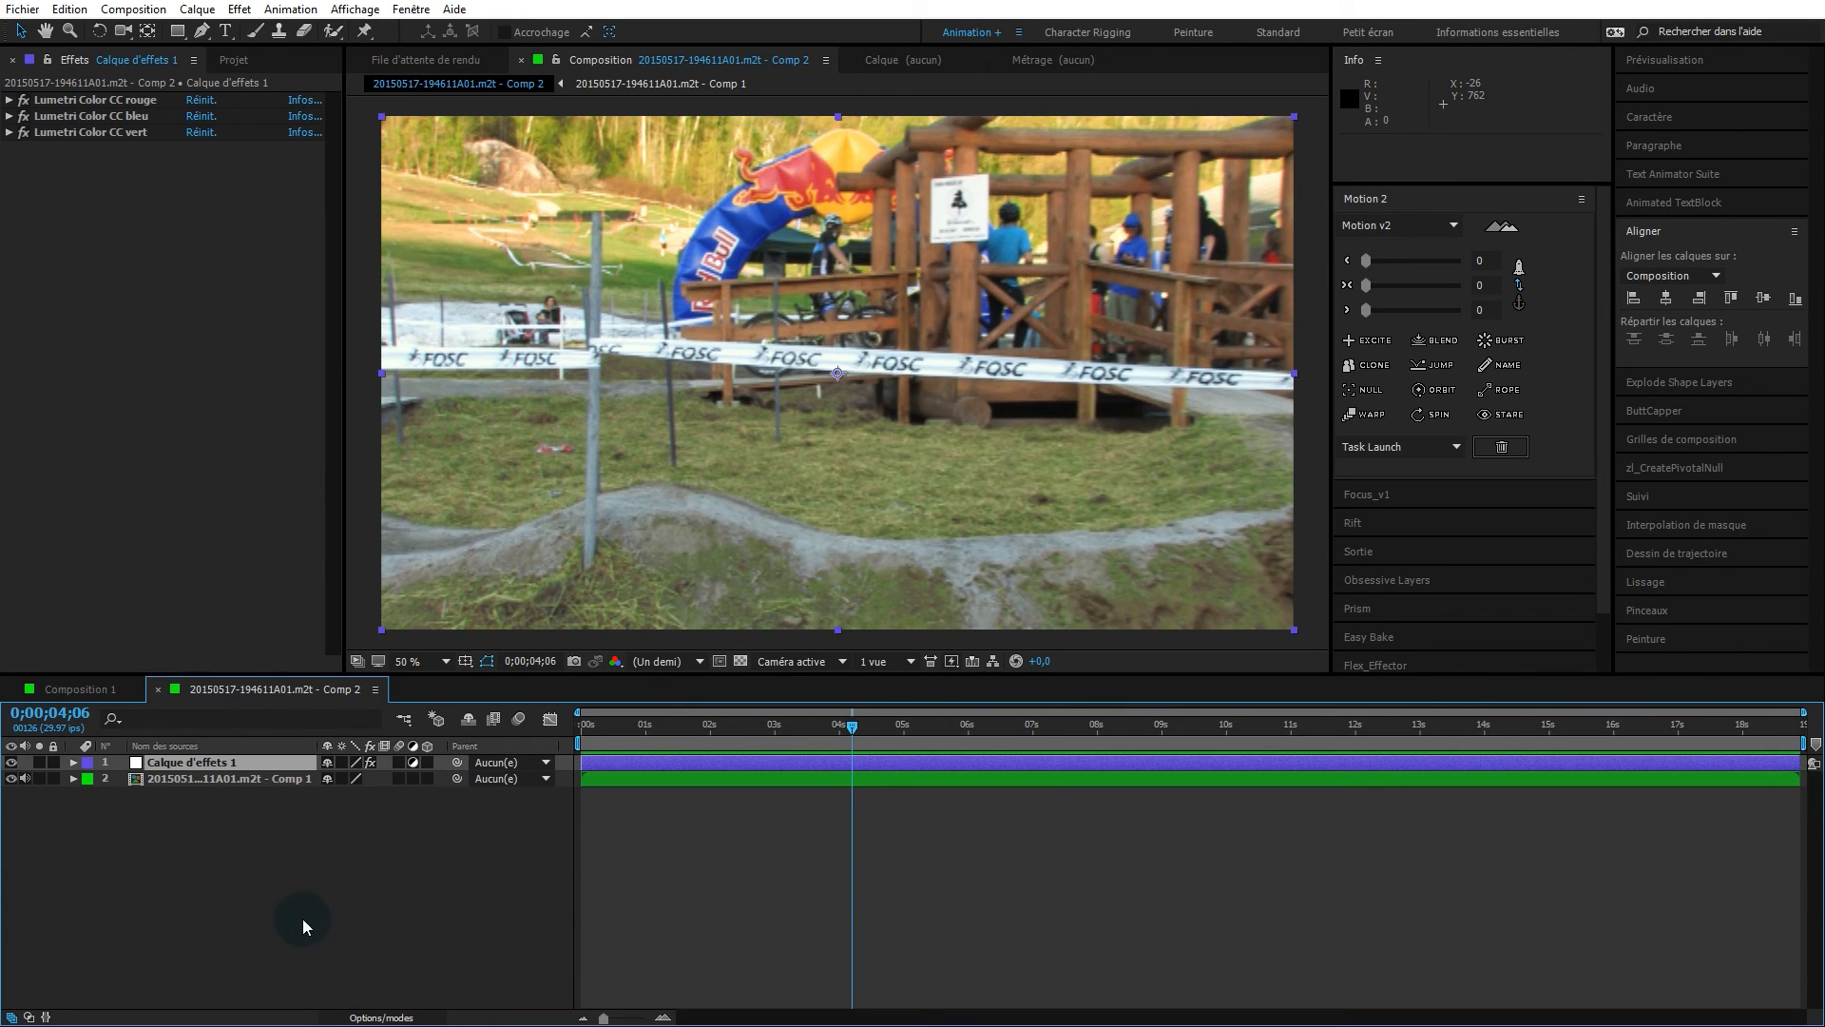
{"action": "left_click_drag", "start_coordinate": [656, 725], "coordinate": [581, 726]}
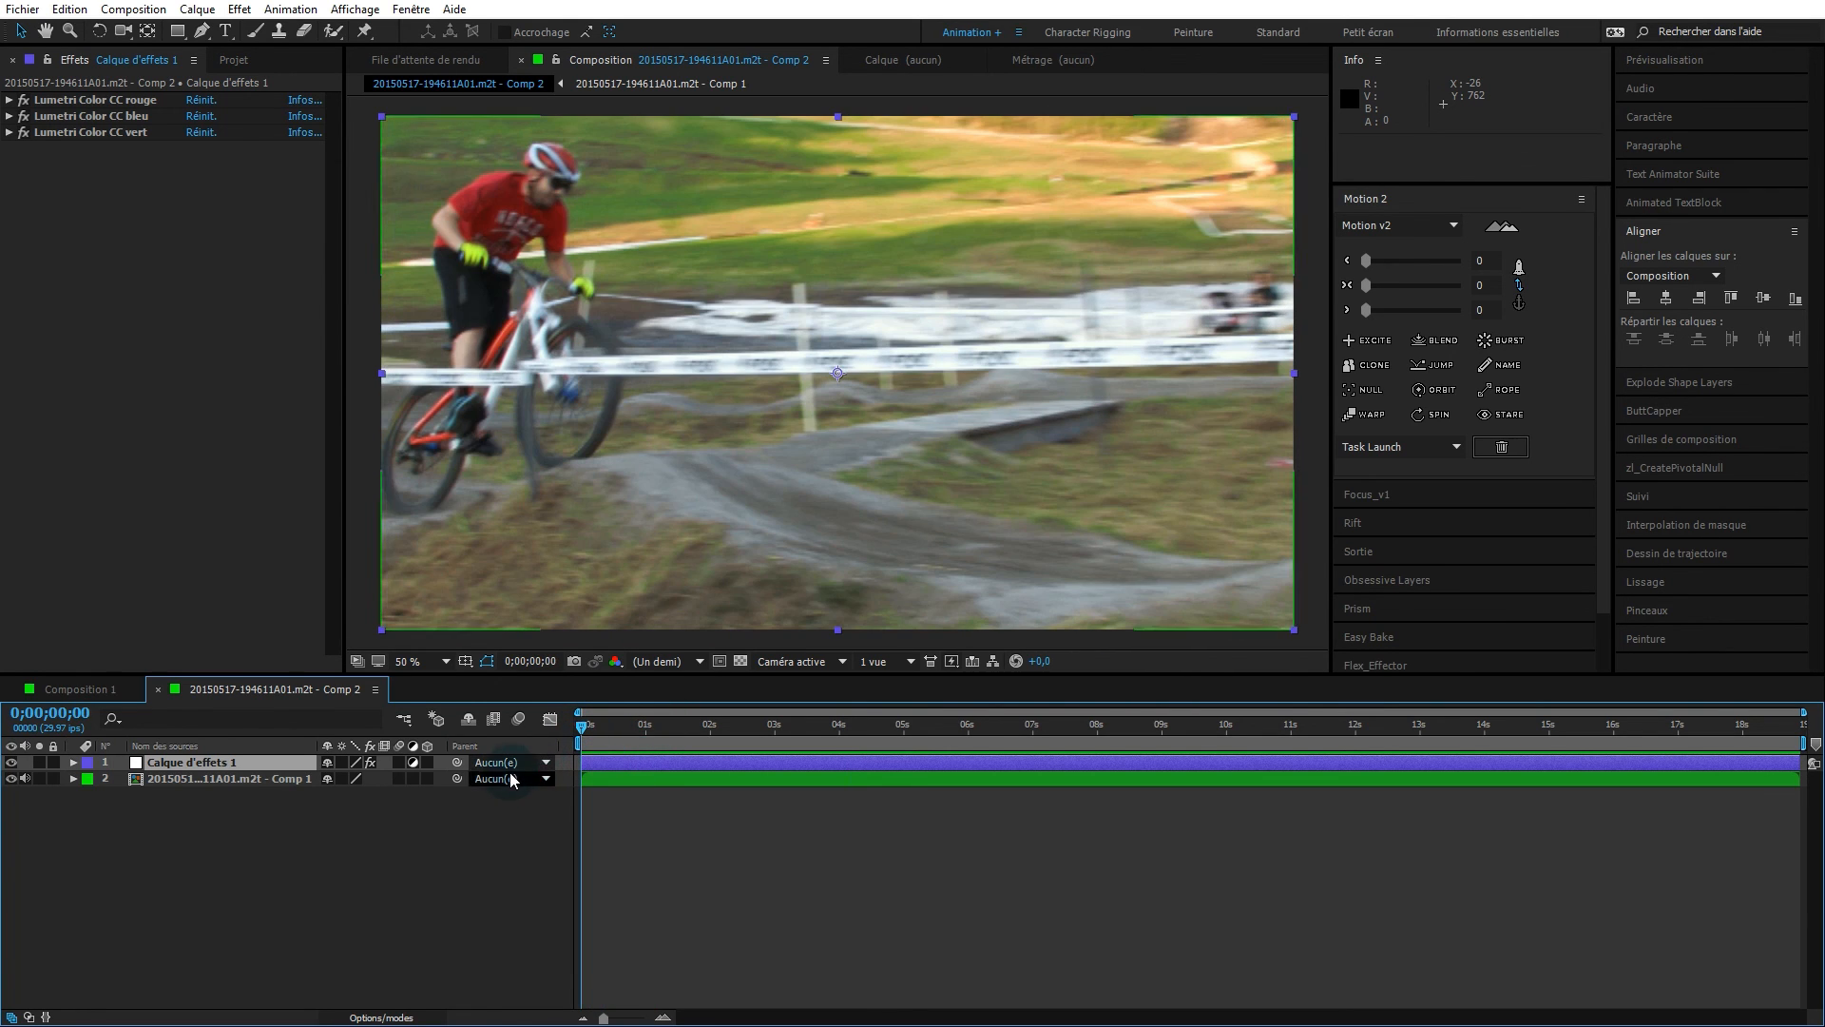
{"action": "key", "text": "space"}
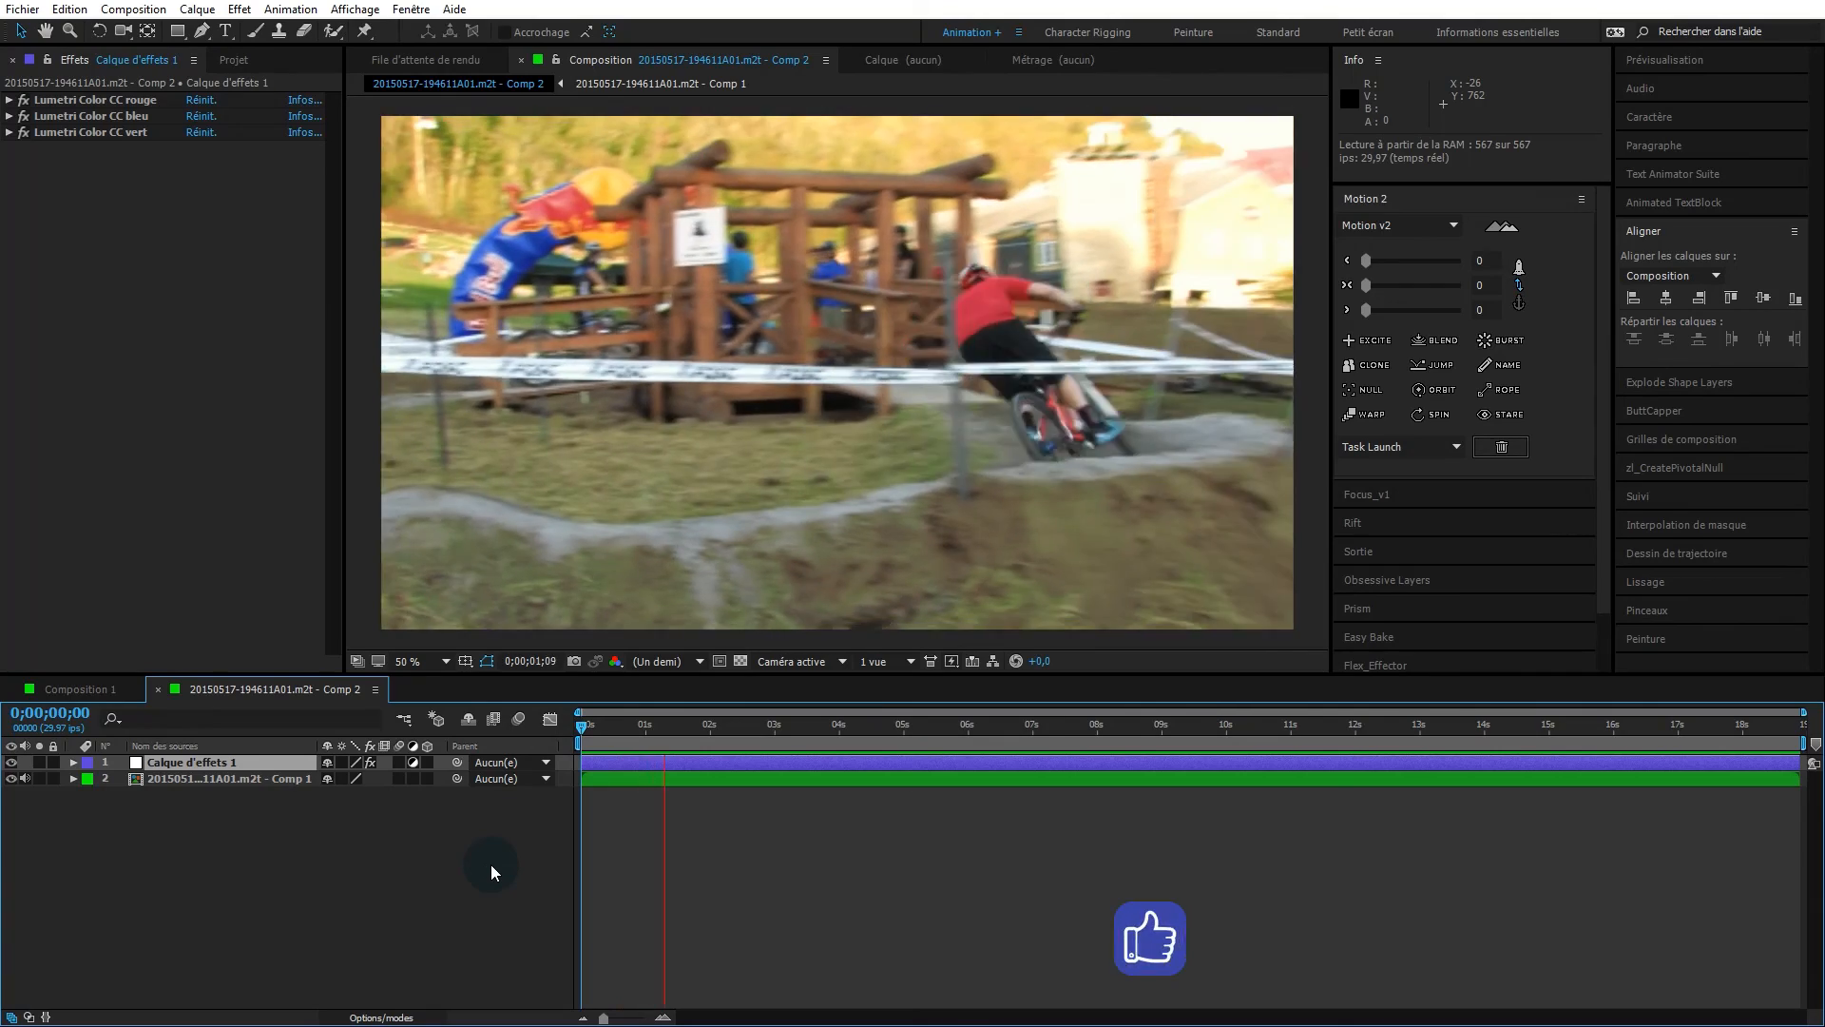